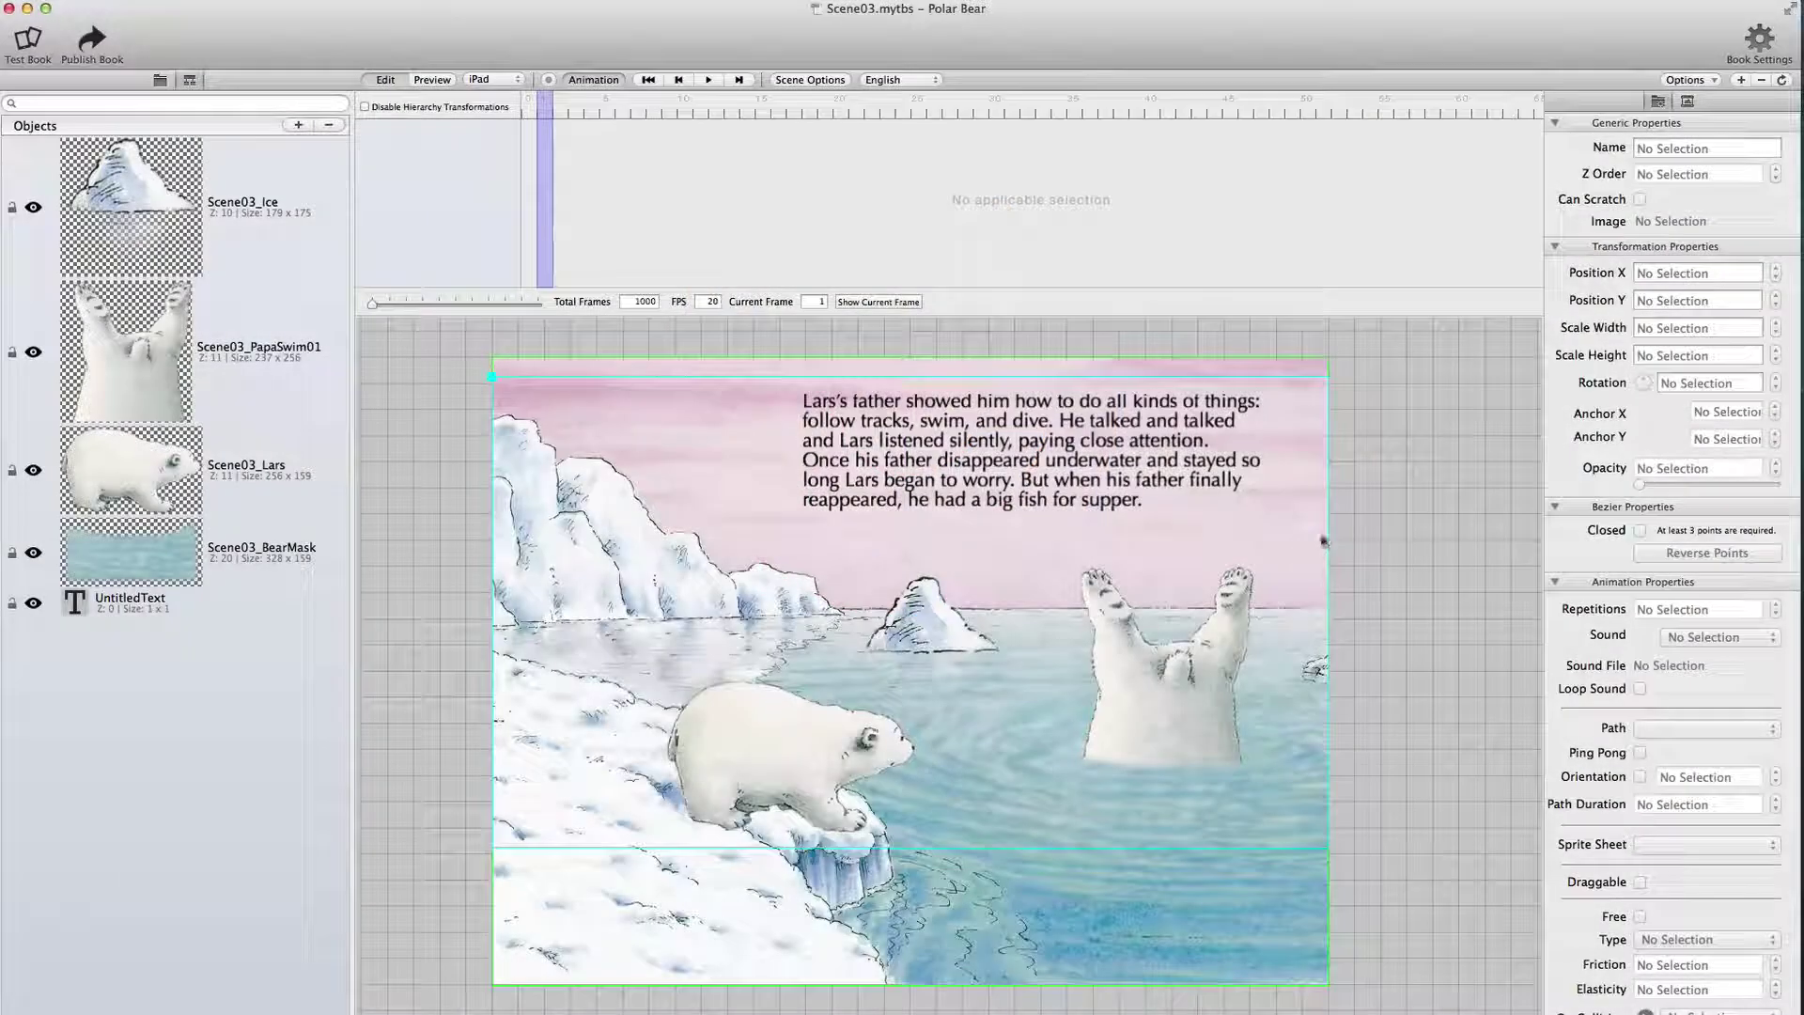
Record Scene03_Ice position keyframes at frames 1 and 60, moving the iceberg past the page's right edge to about X 1130, Y 352 at frame 60.
click(929, 629)
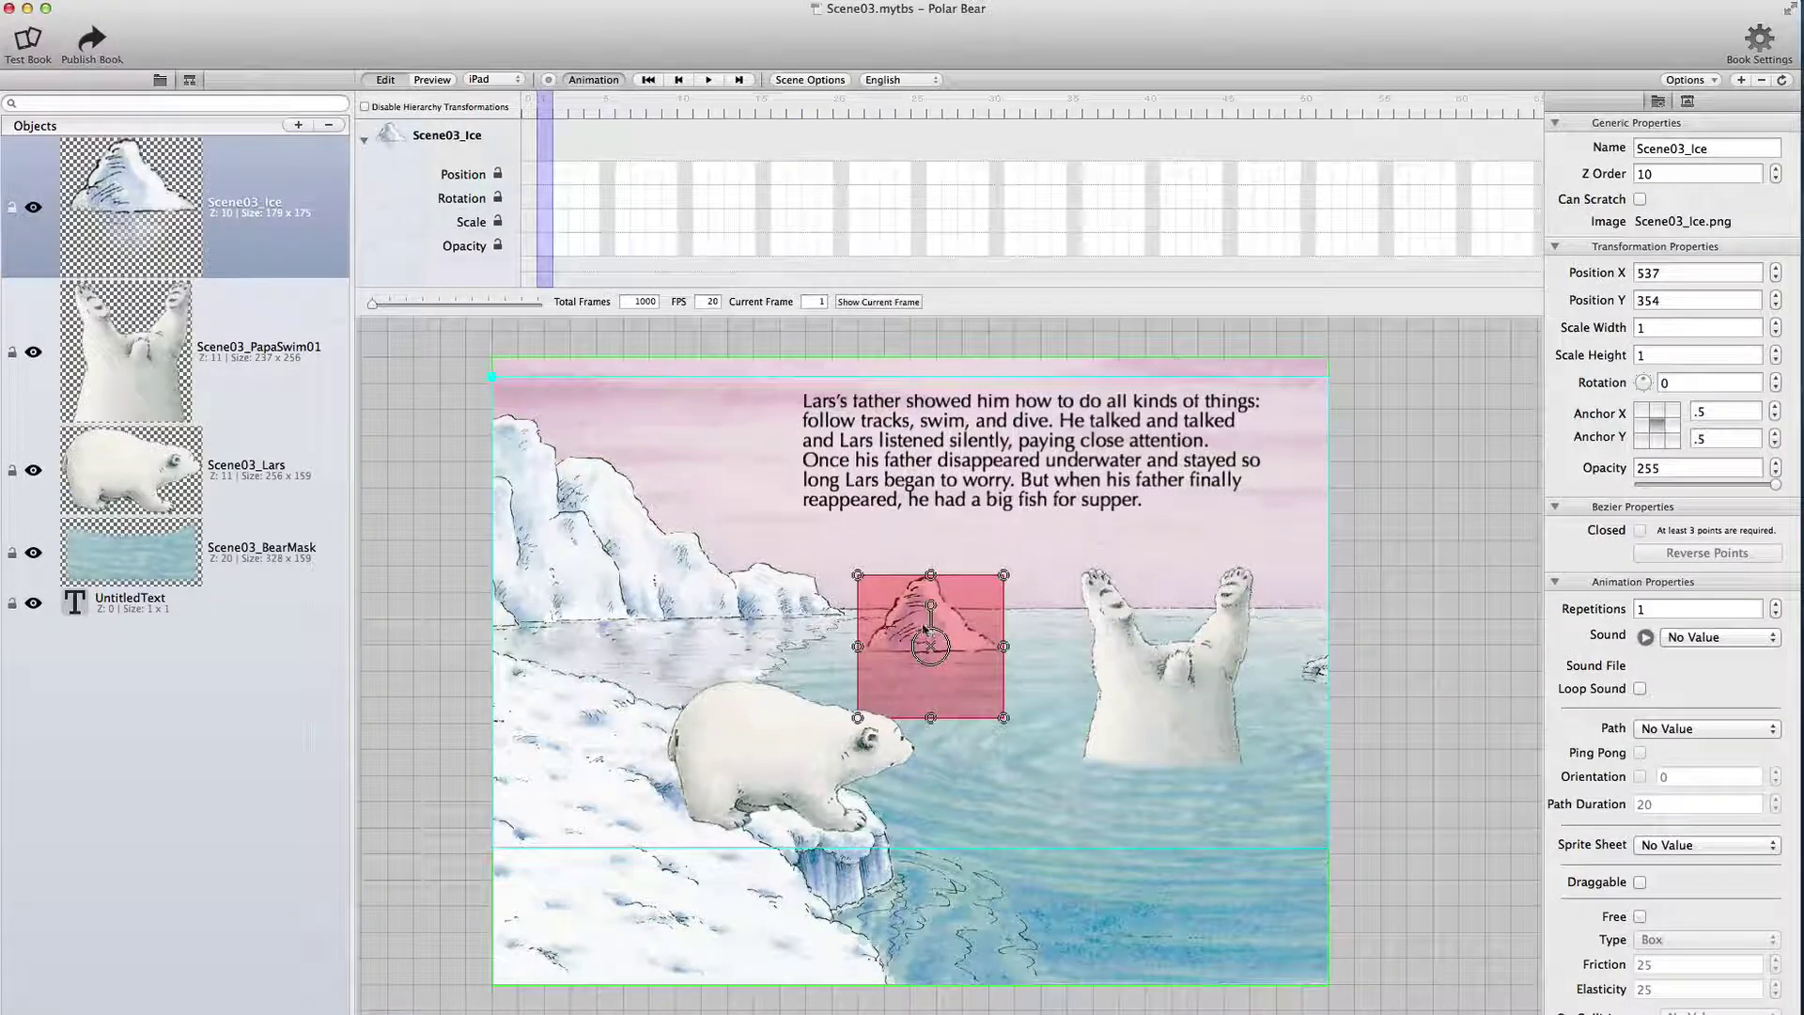
click(548, 79)
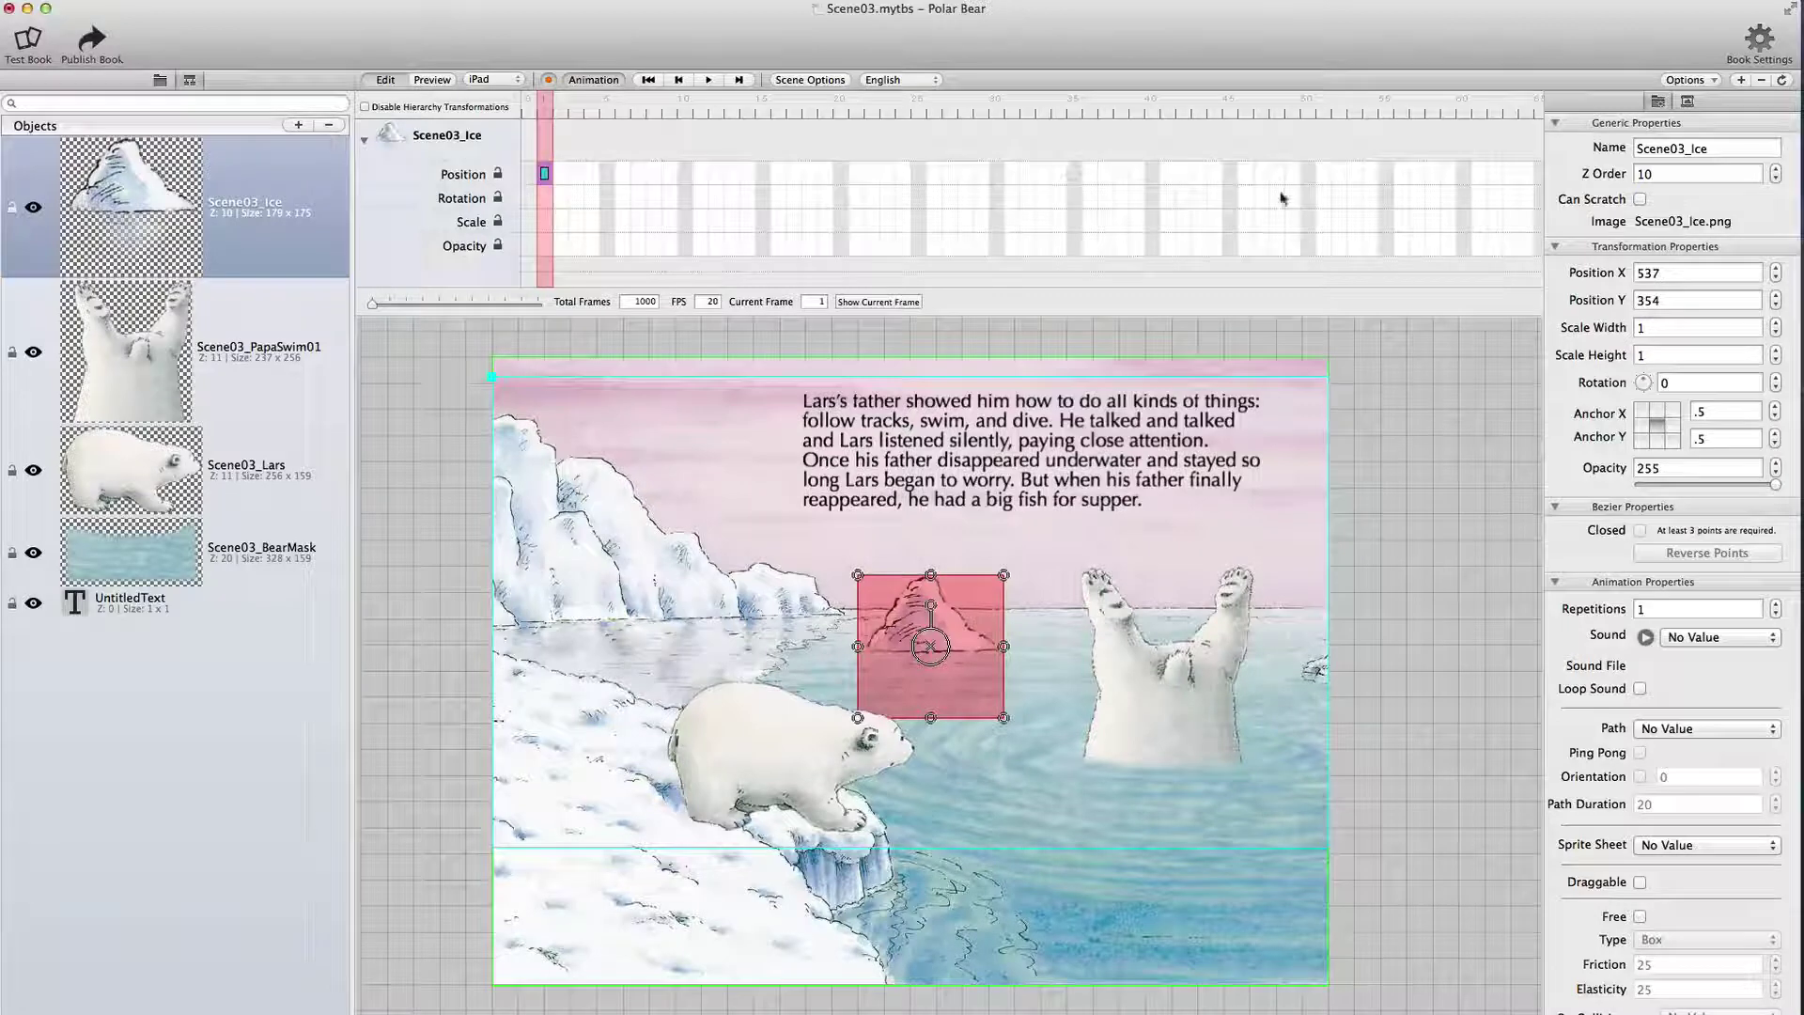
click(1463, 173)
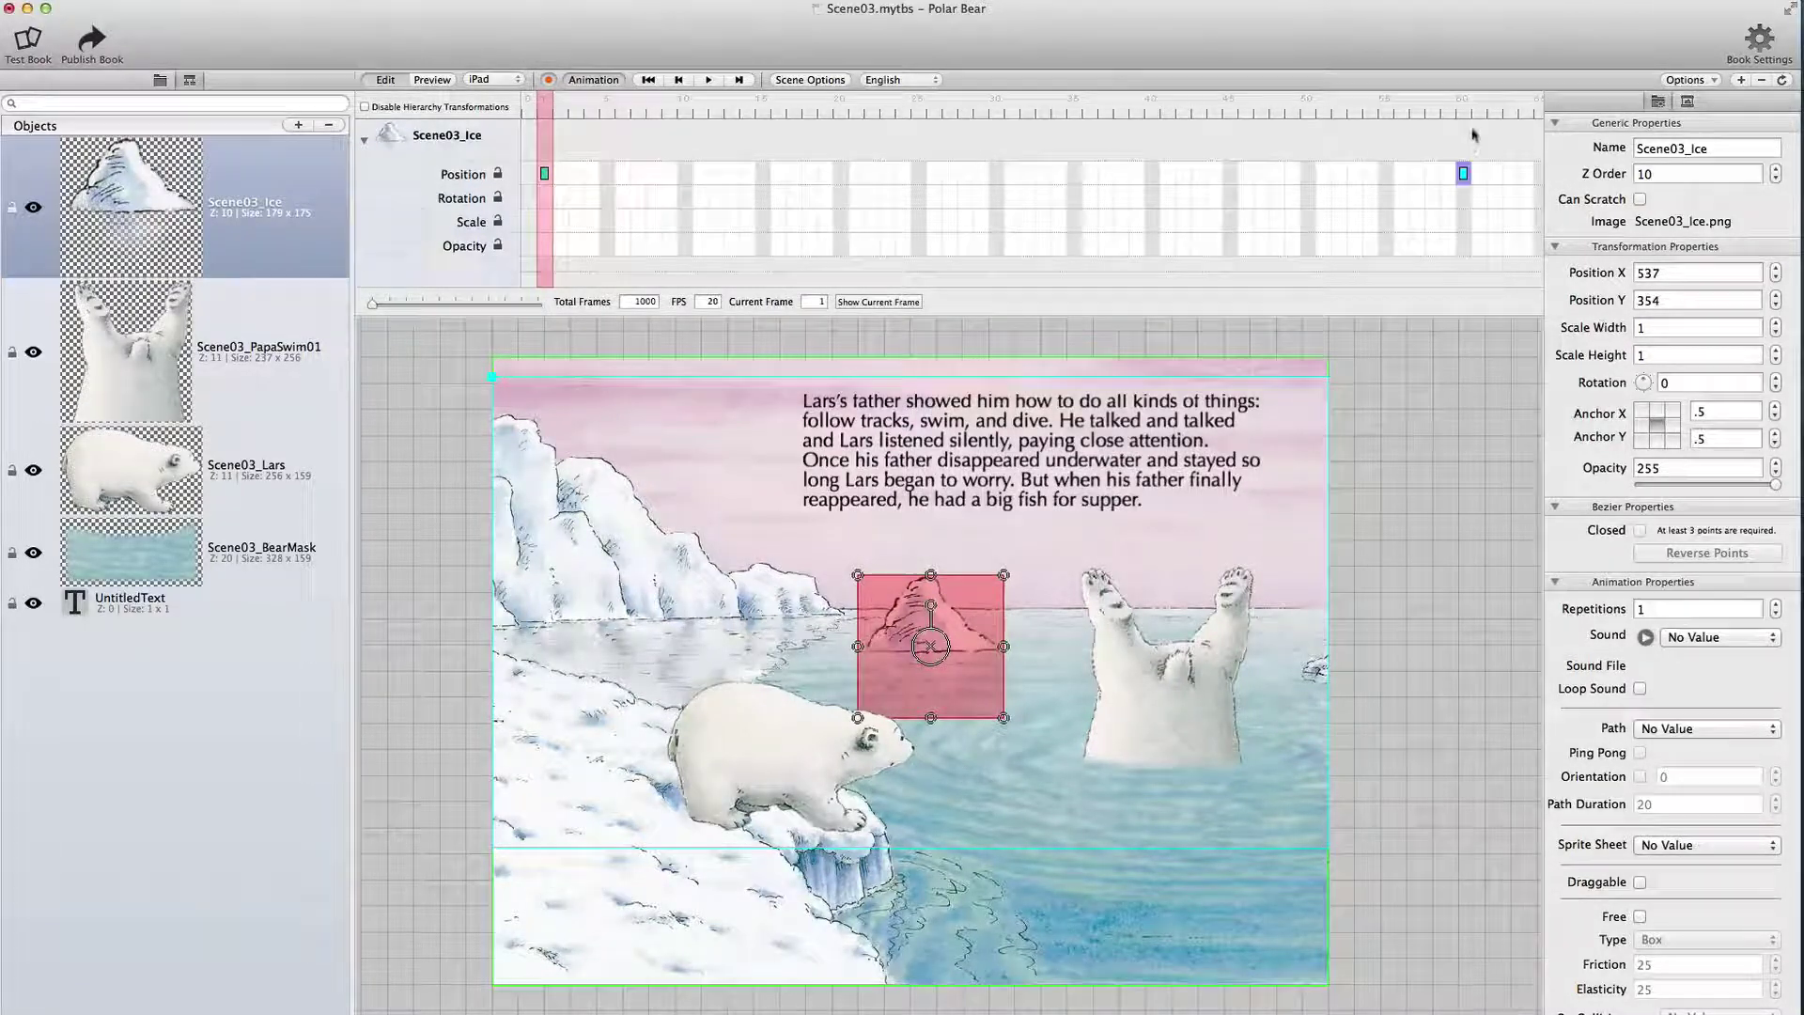
click(1463, 105)
drag(930, 645, 1414, 645)
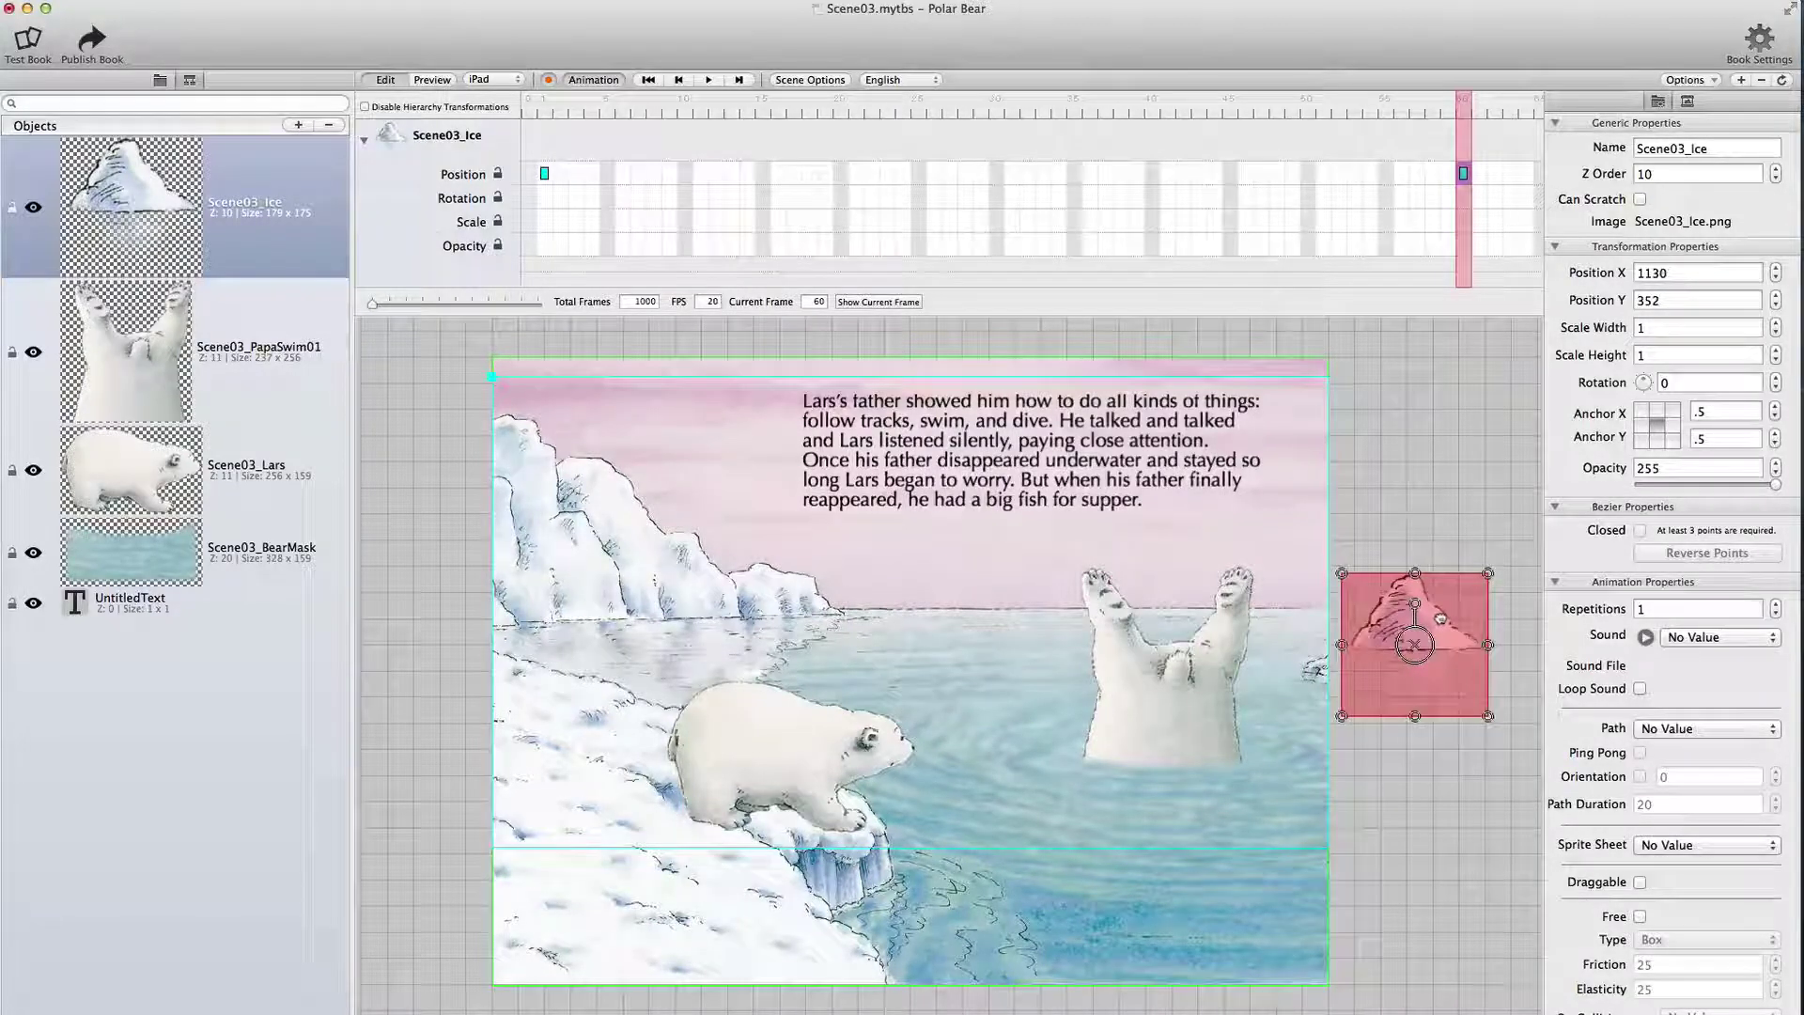
click(1393, 425)
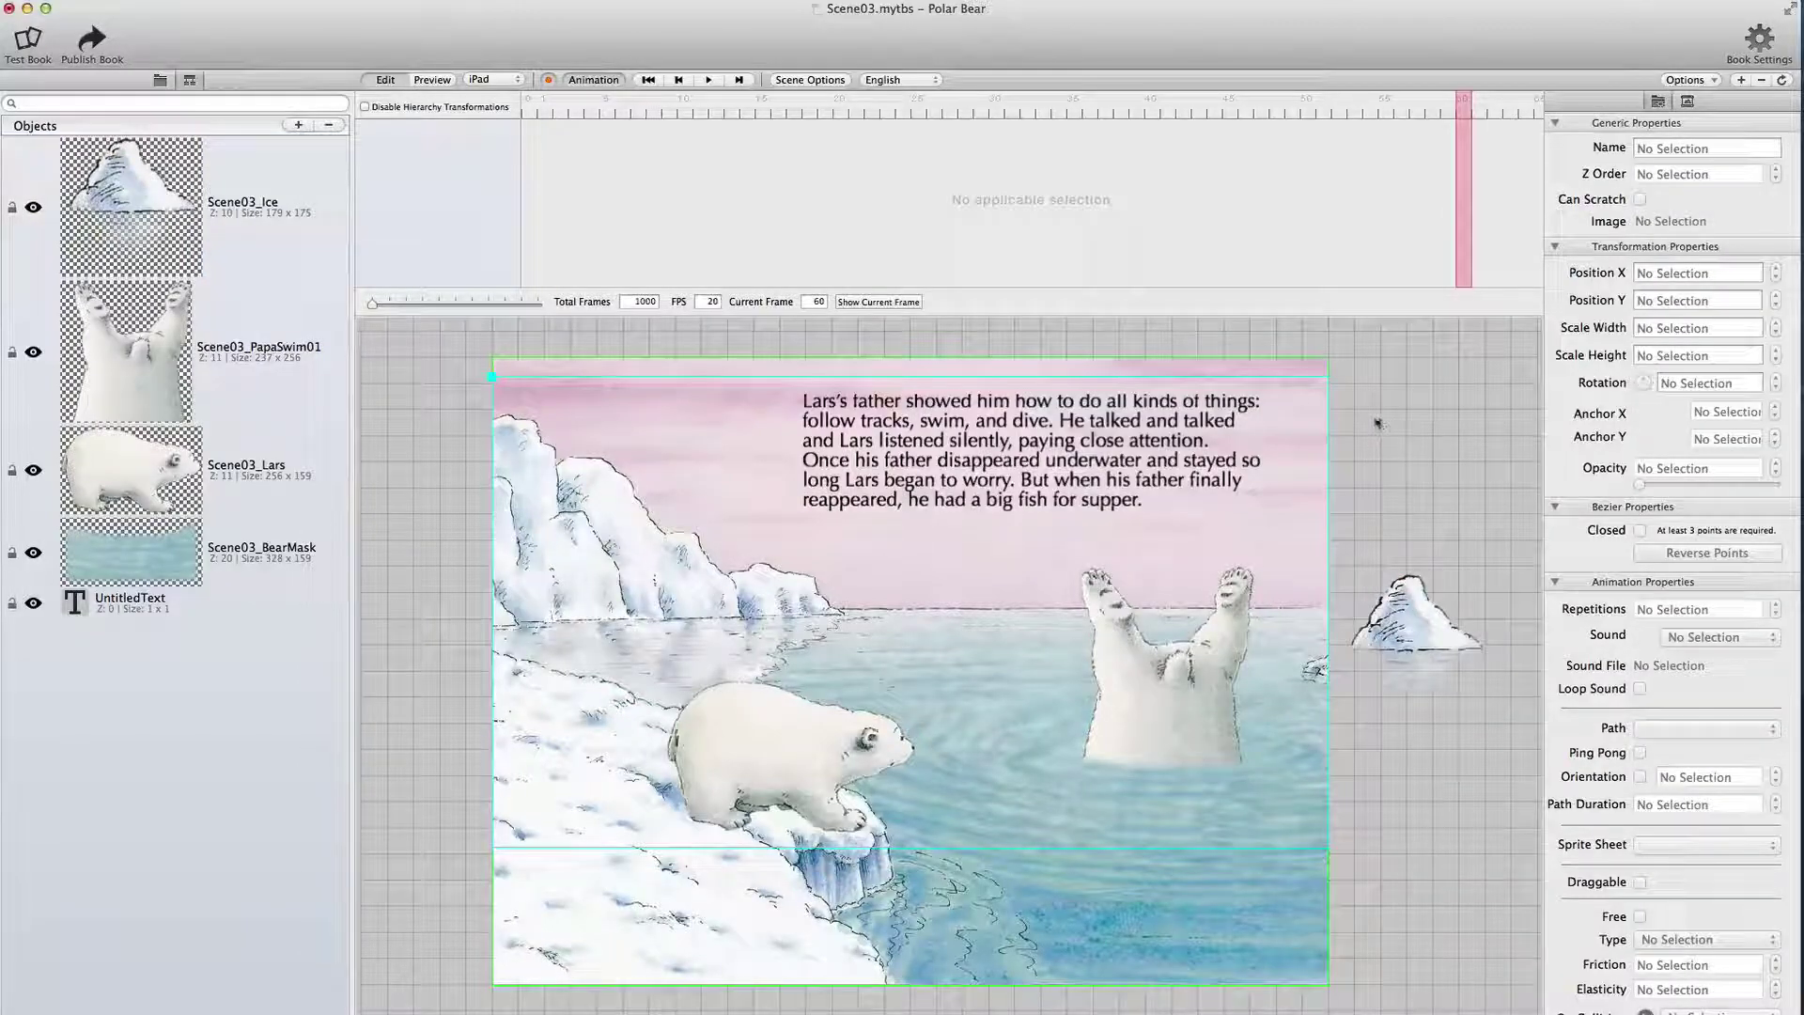
Preview the scene to watch the iceberg float away, return to editing and rewind the timeline to frame 1.
key(super+p)
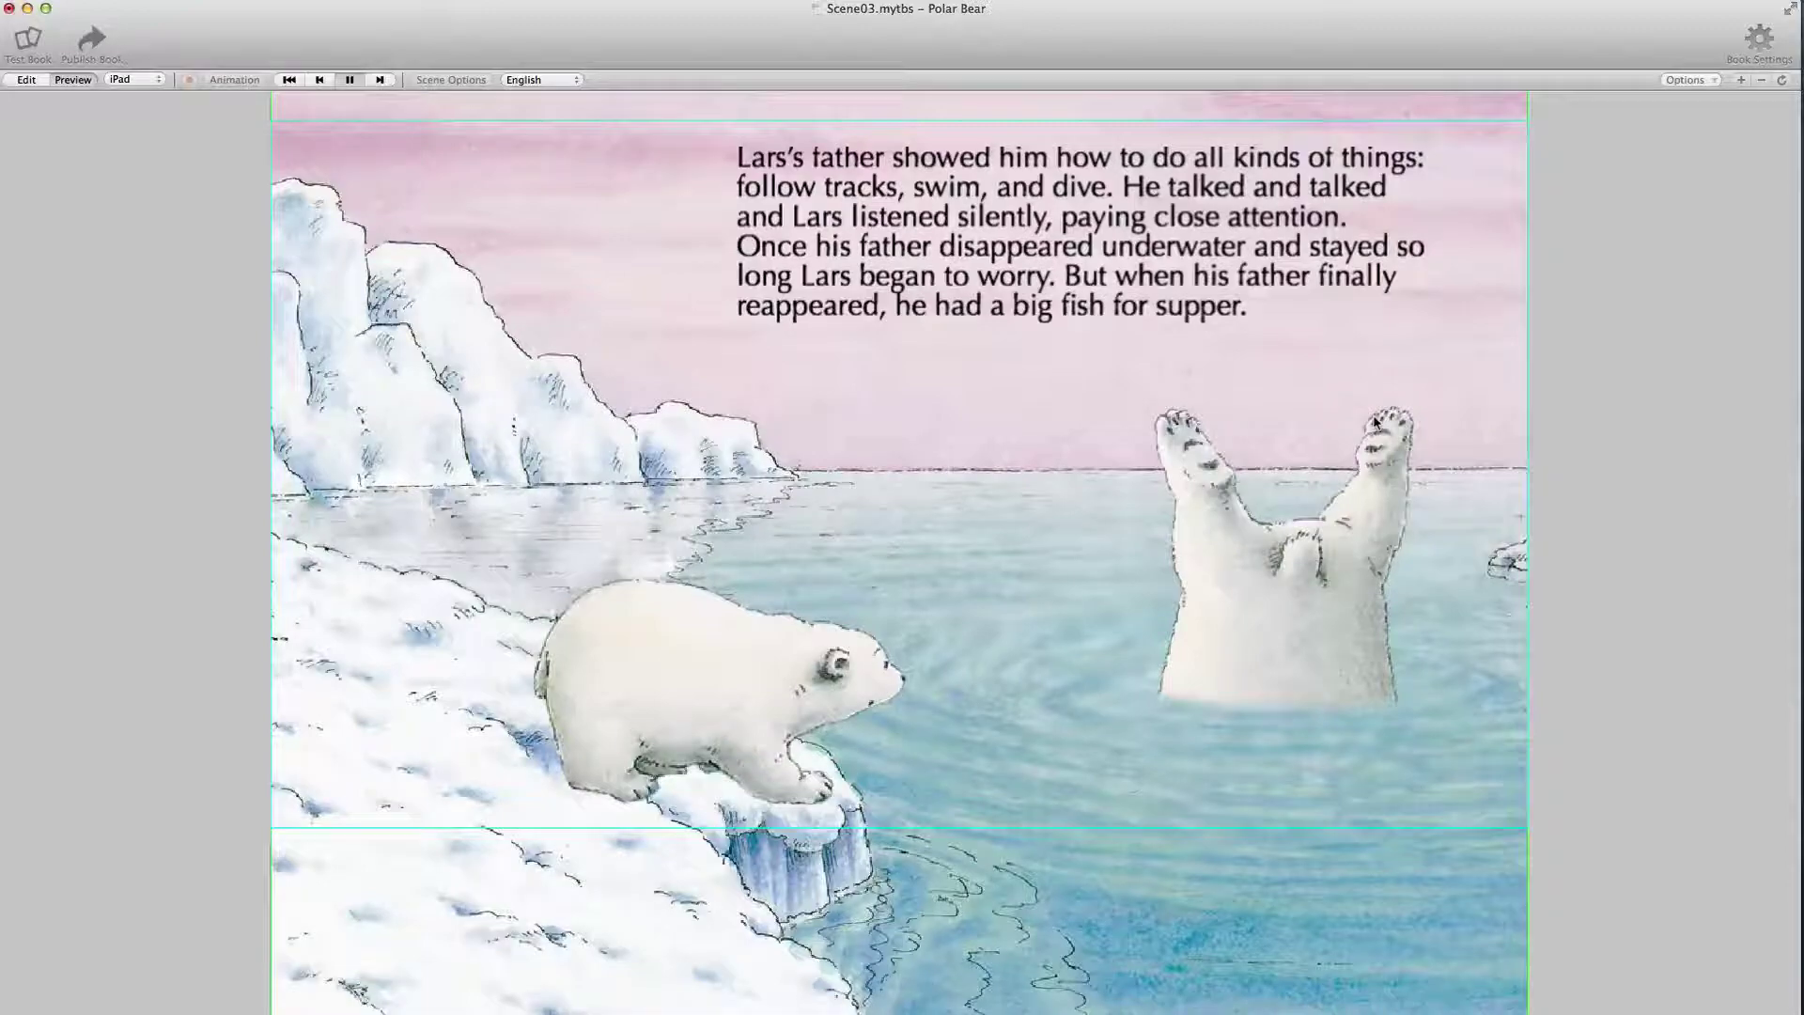
key(super+e)
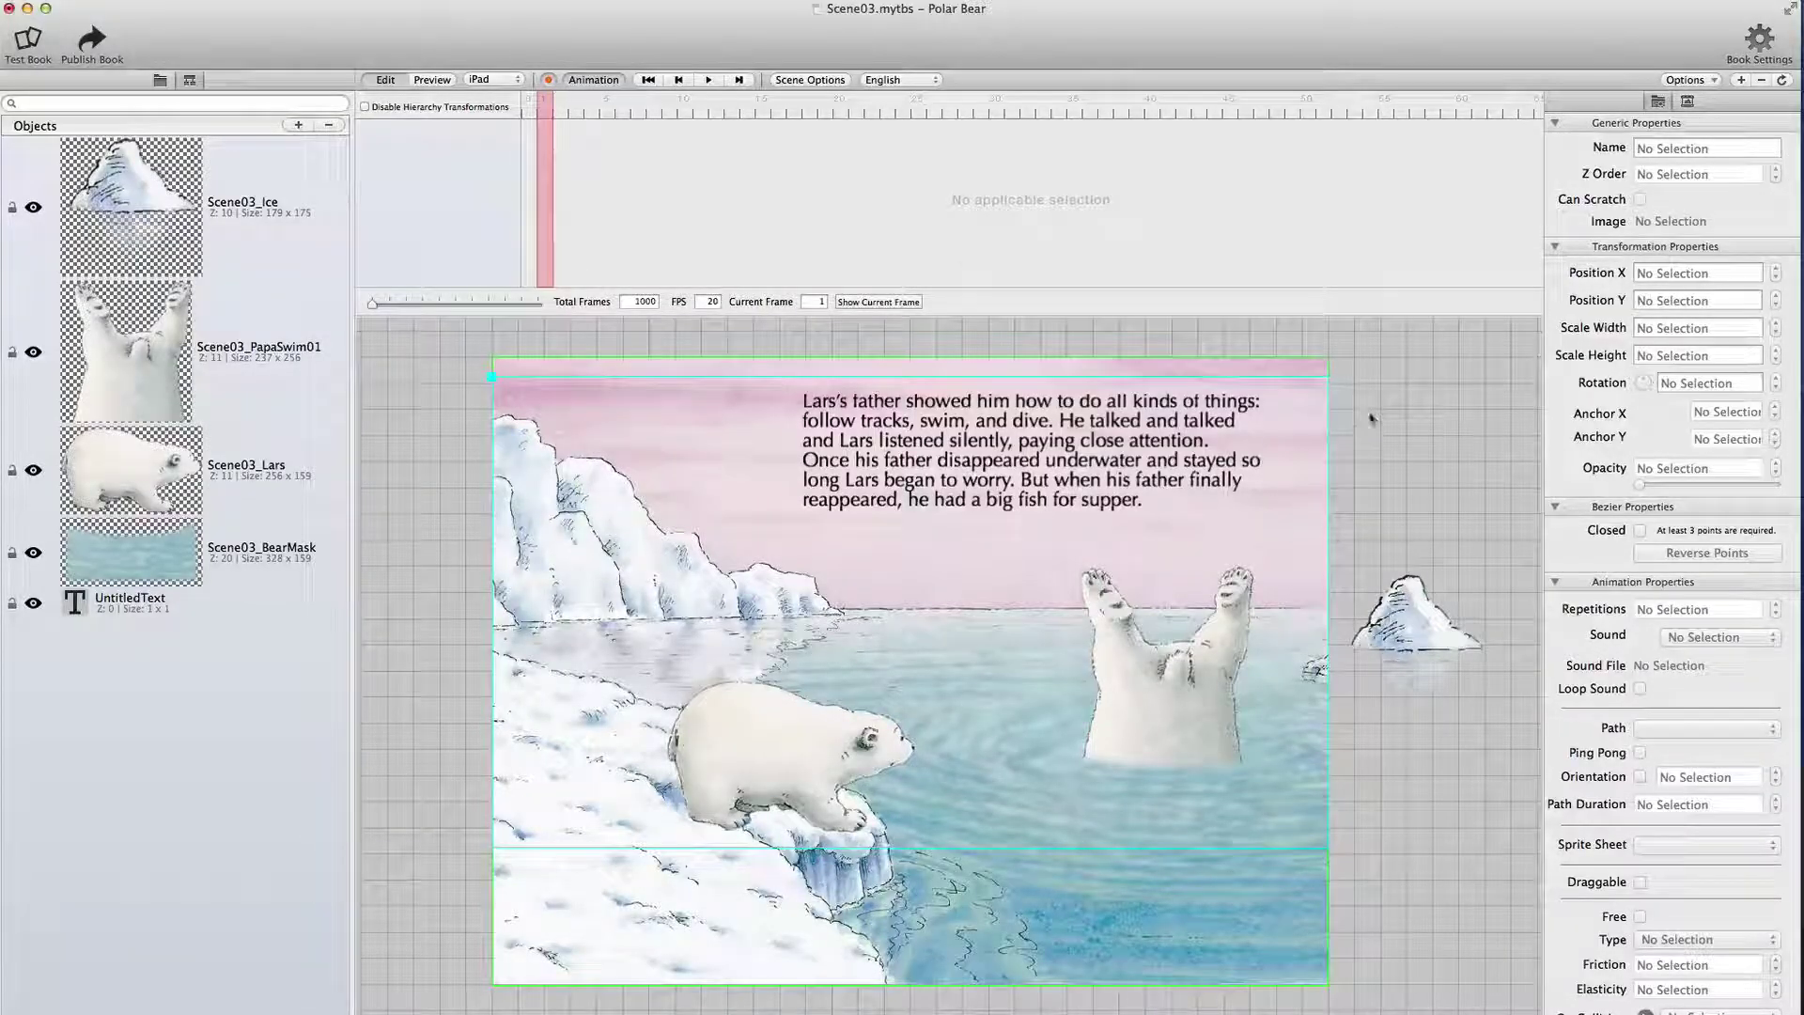
click(648, 80)
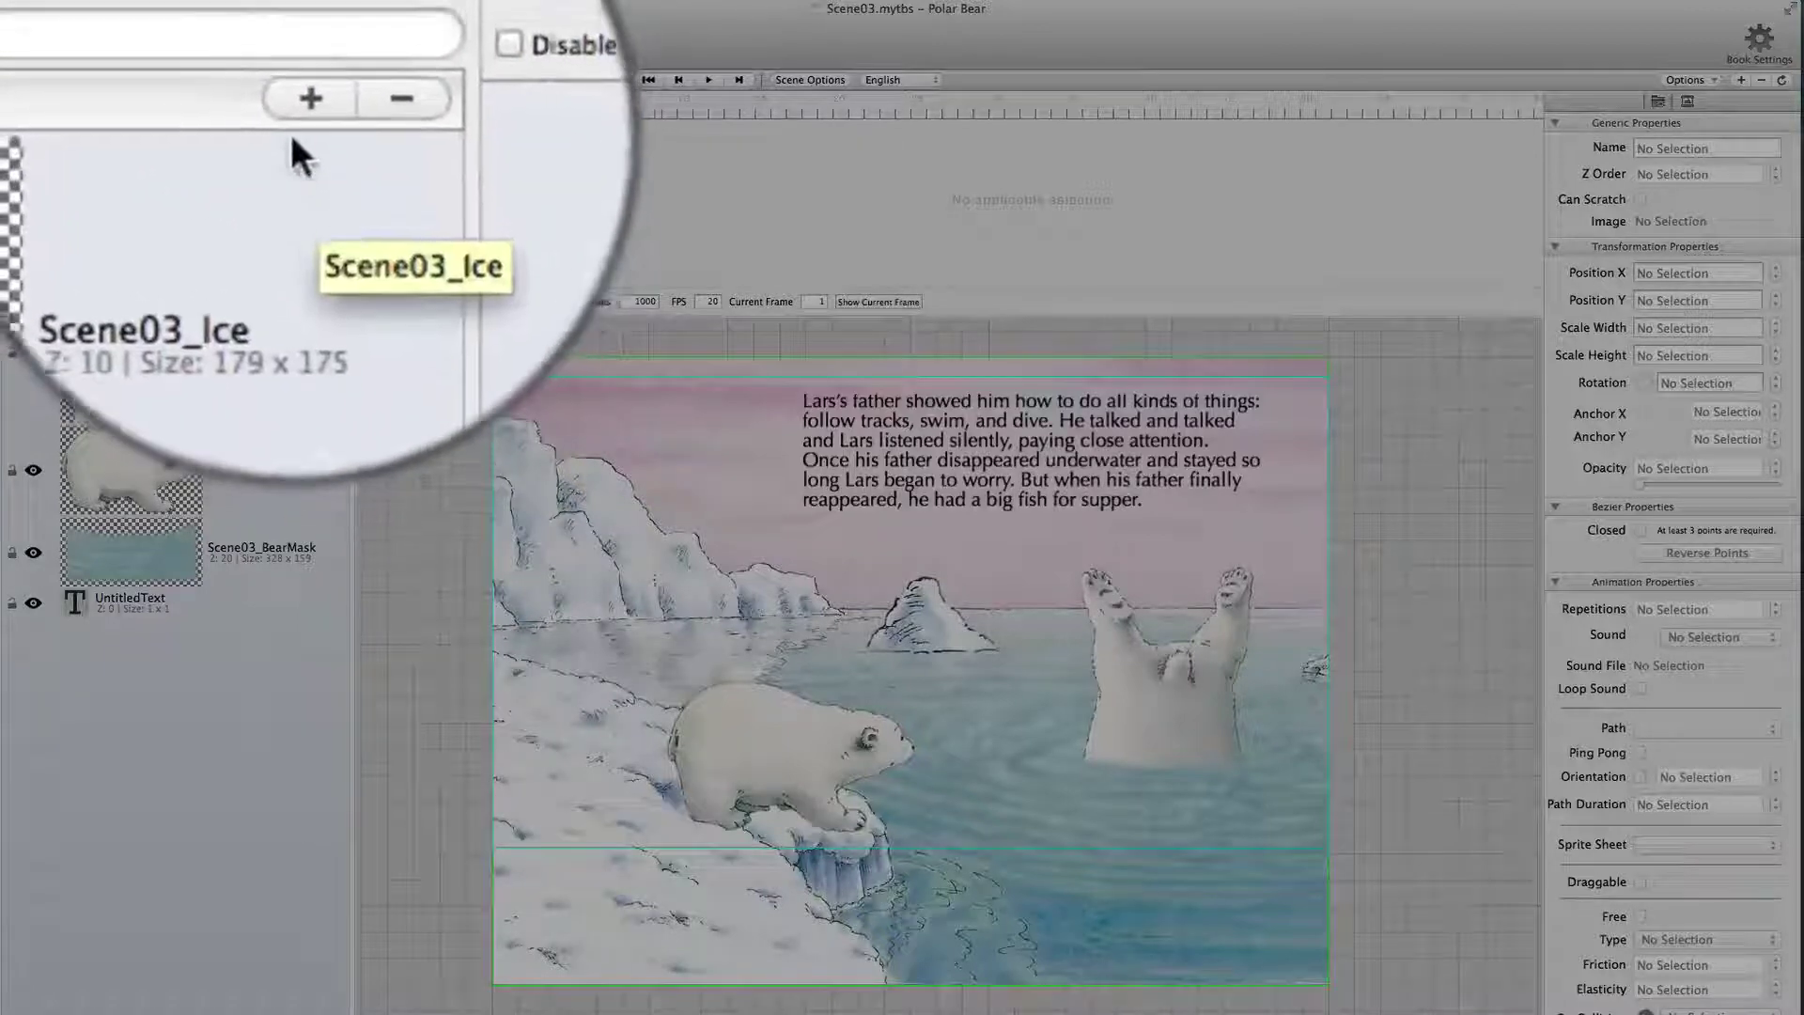
Add a button object and size it to about 215 by 163 at about X 432, Y 239, covering the iceberg.
click(294, 131)
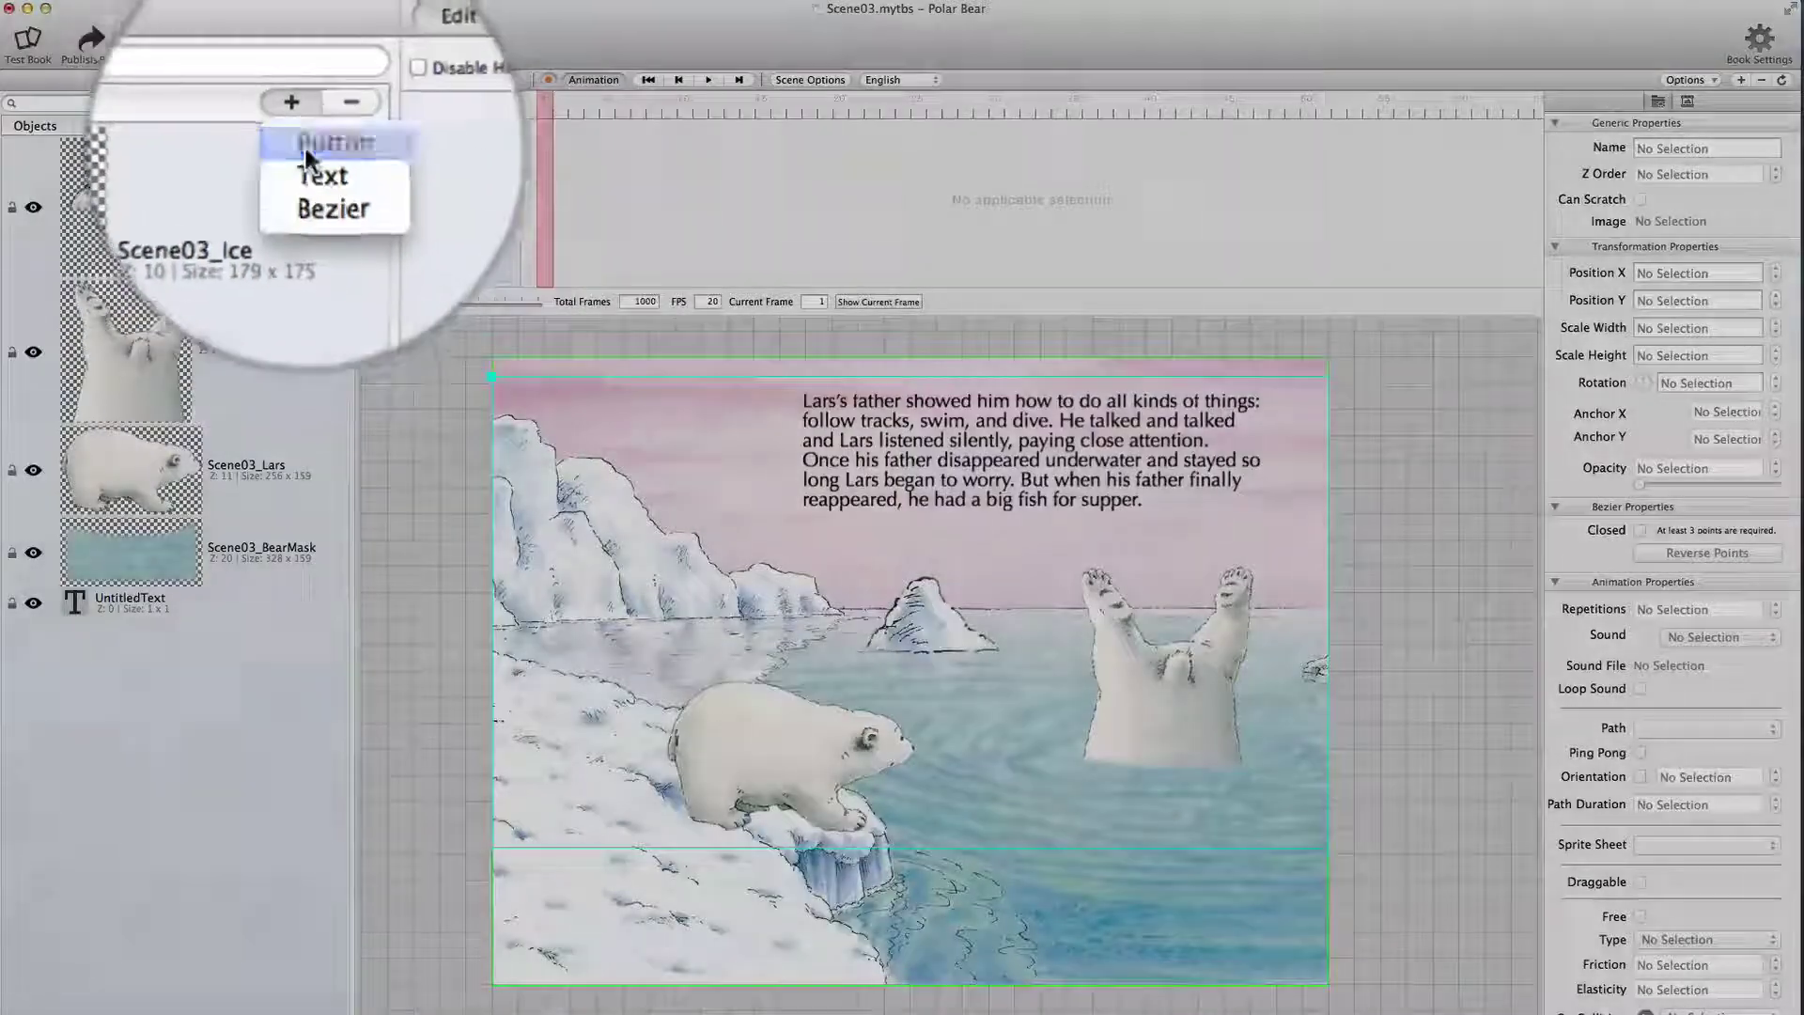
click(306, 153)
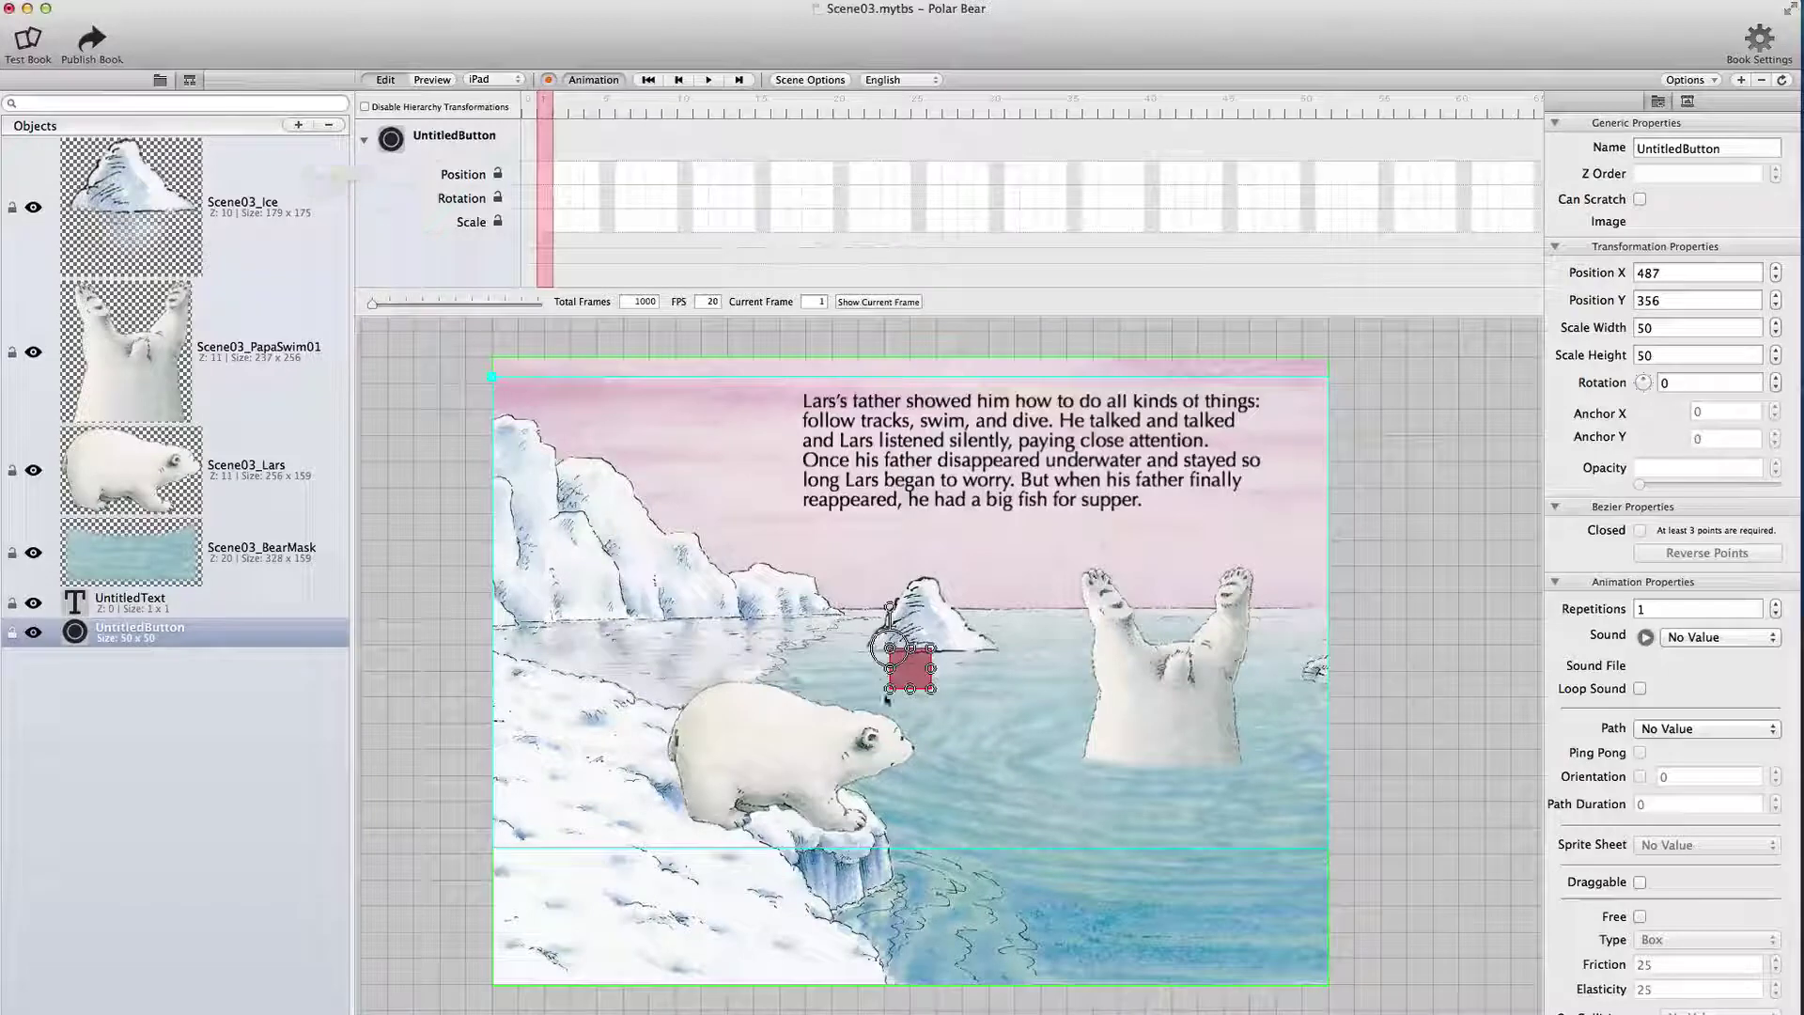
drag(933, 691, 990, 632)
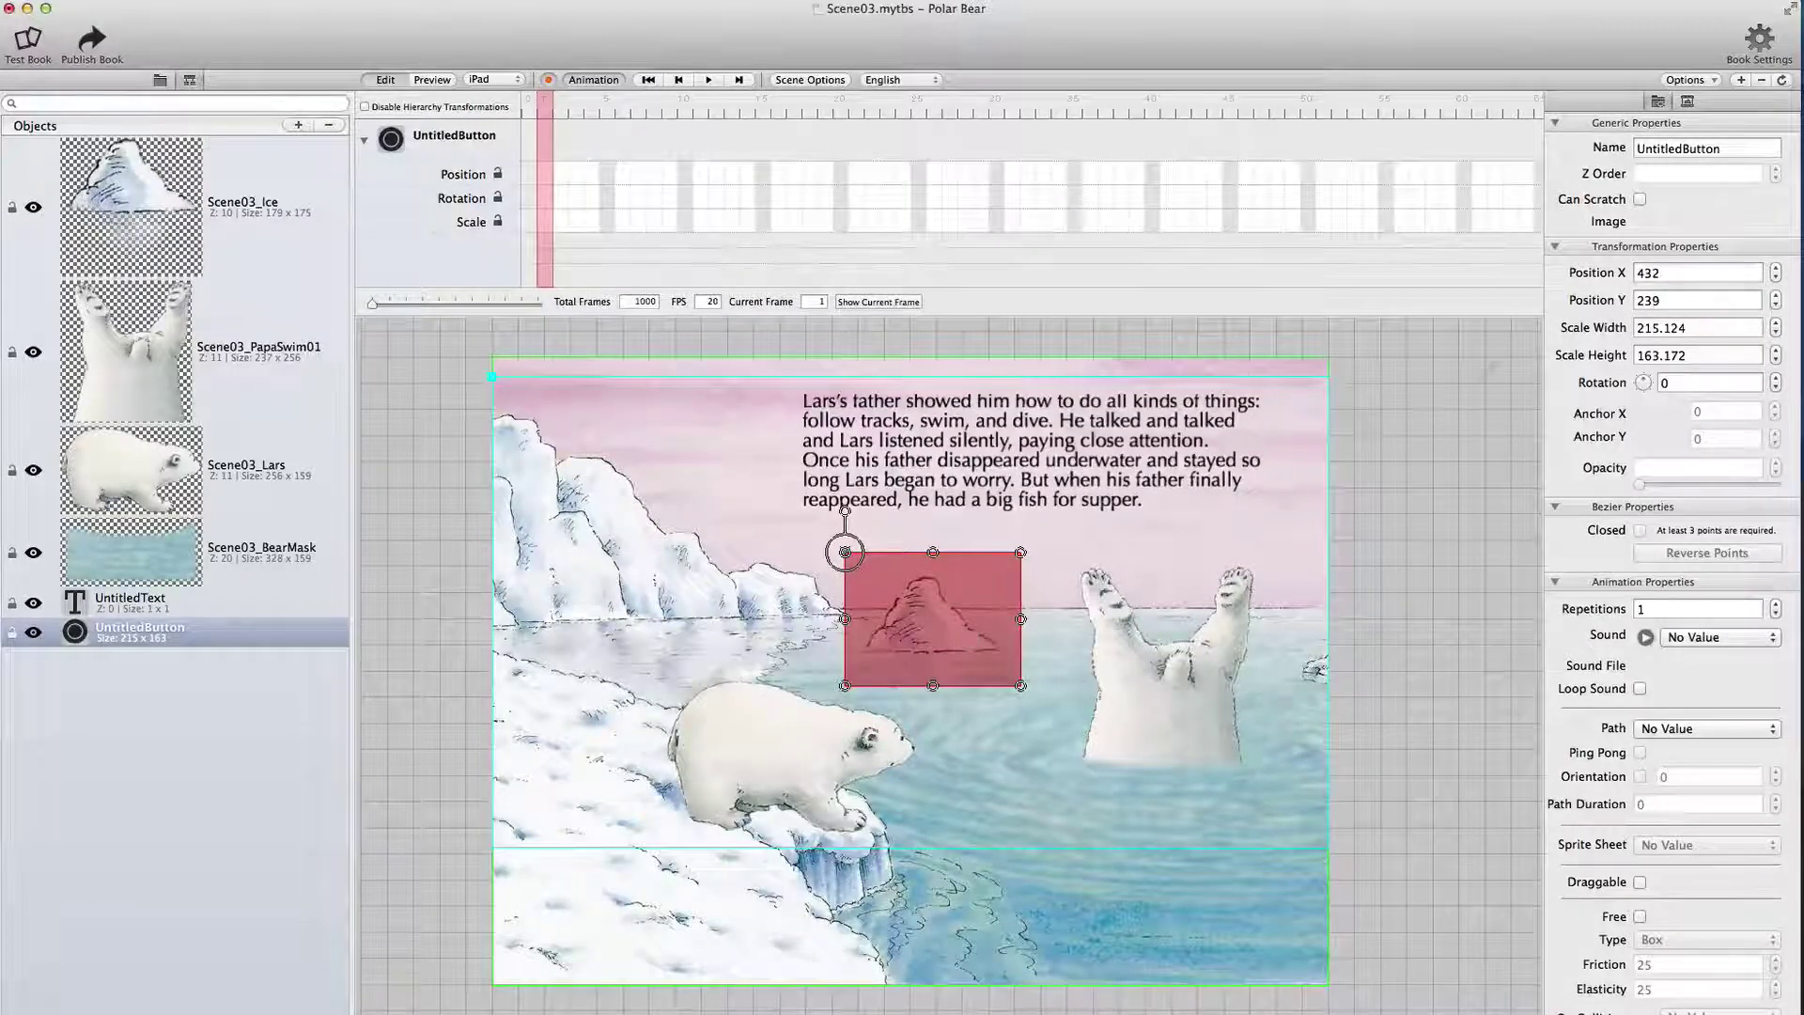
Rename the new button as IceFloatButton.
double_click(1672, 148)
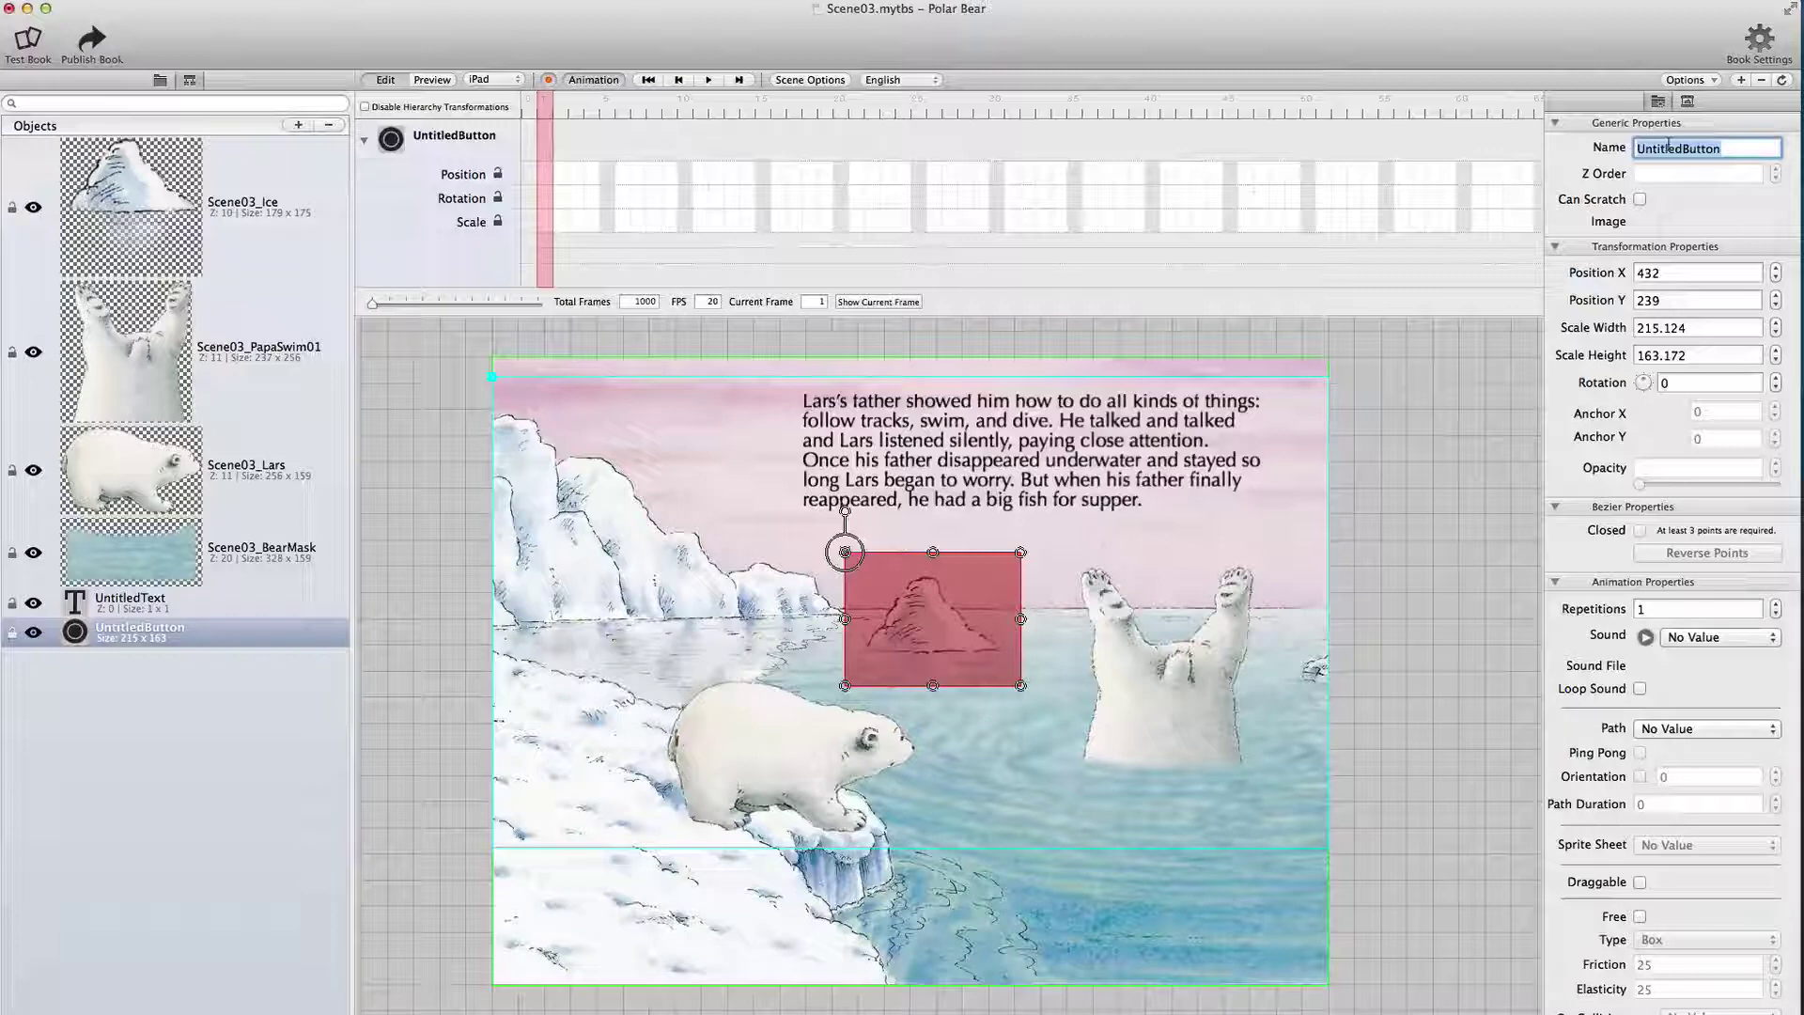
text(IceFloatButton)
key(Return)
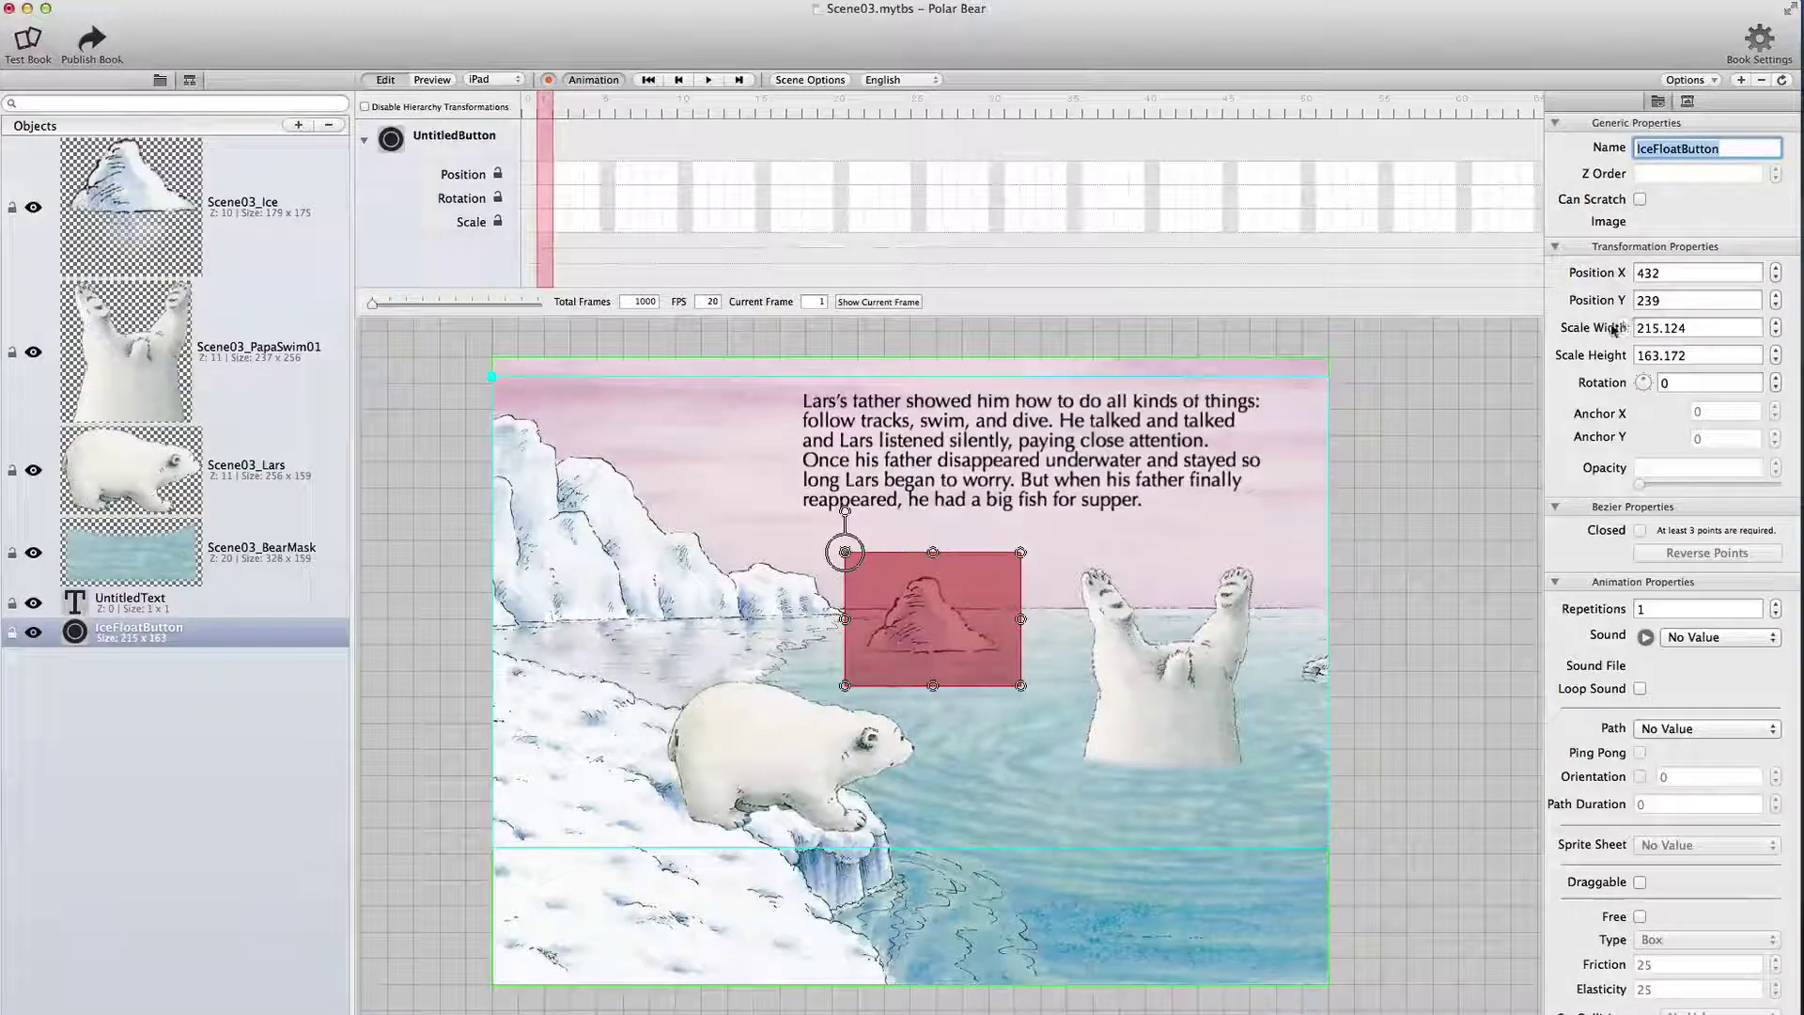
Add Scene03_Ice to the objects that IceFloatButton triggers.
scroll(1616, 352, down, 2)
scroll(1618, 358, down, 15)
scroll(1588, 365, down, 8)
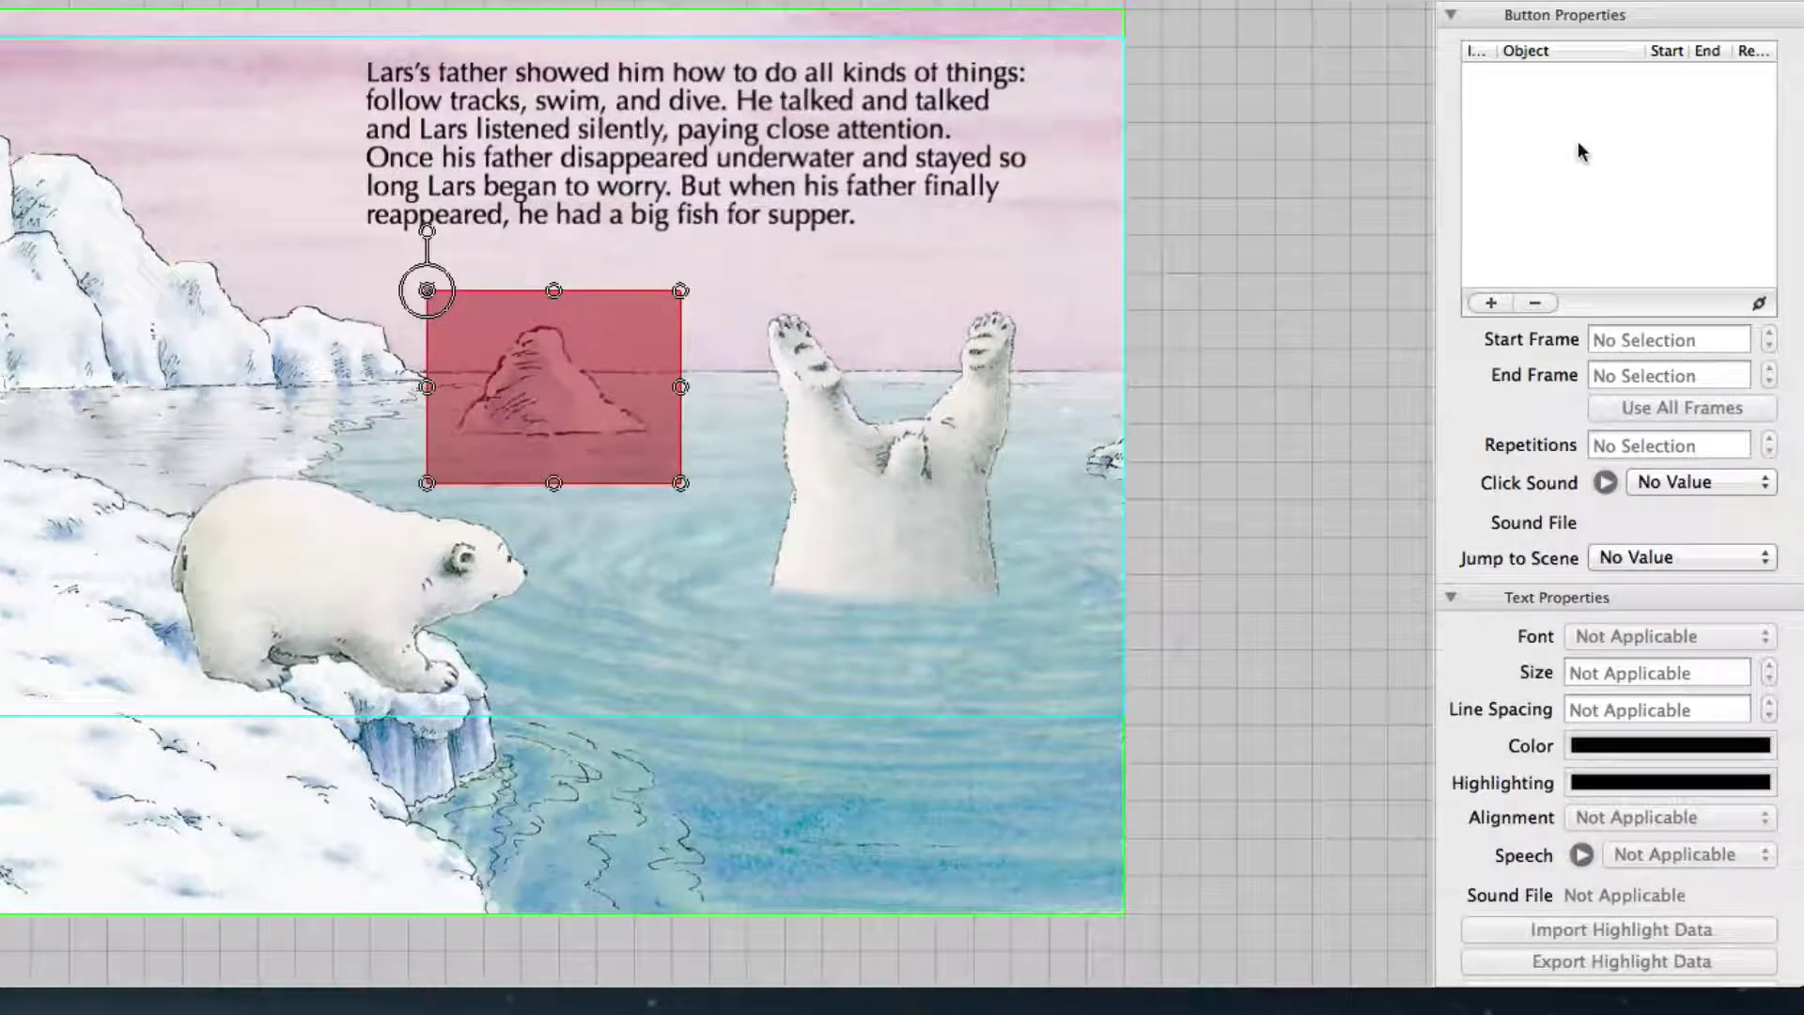
click(1495, 303)
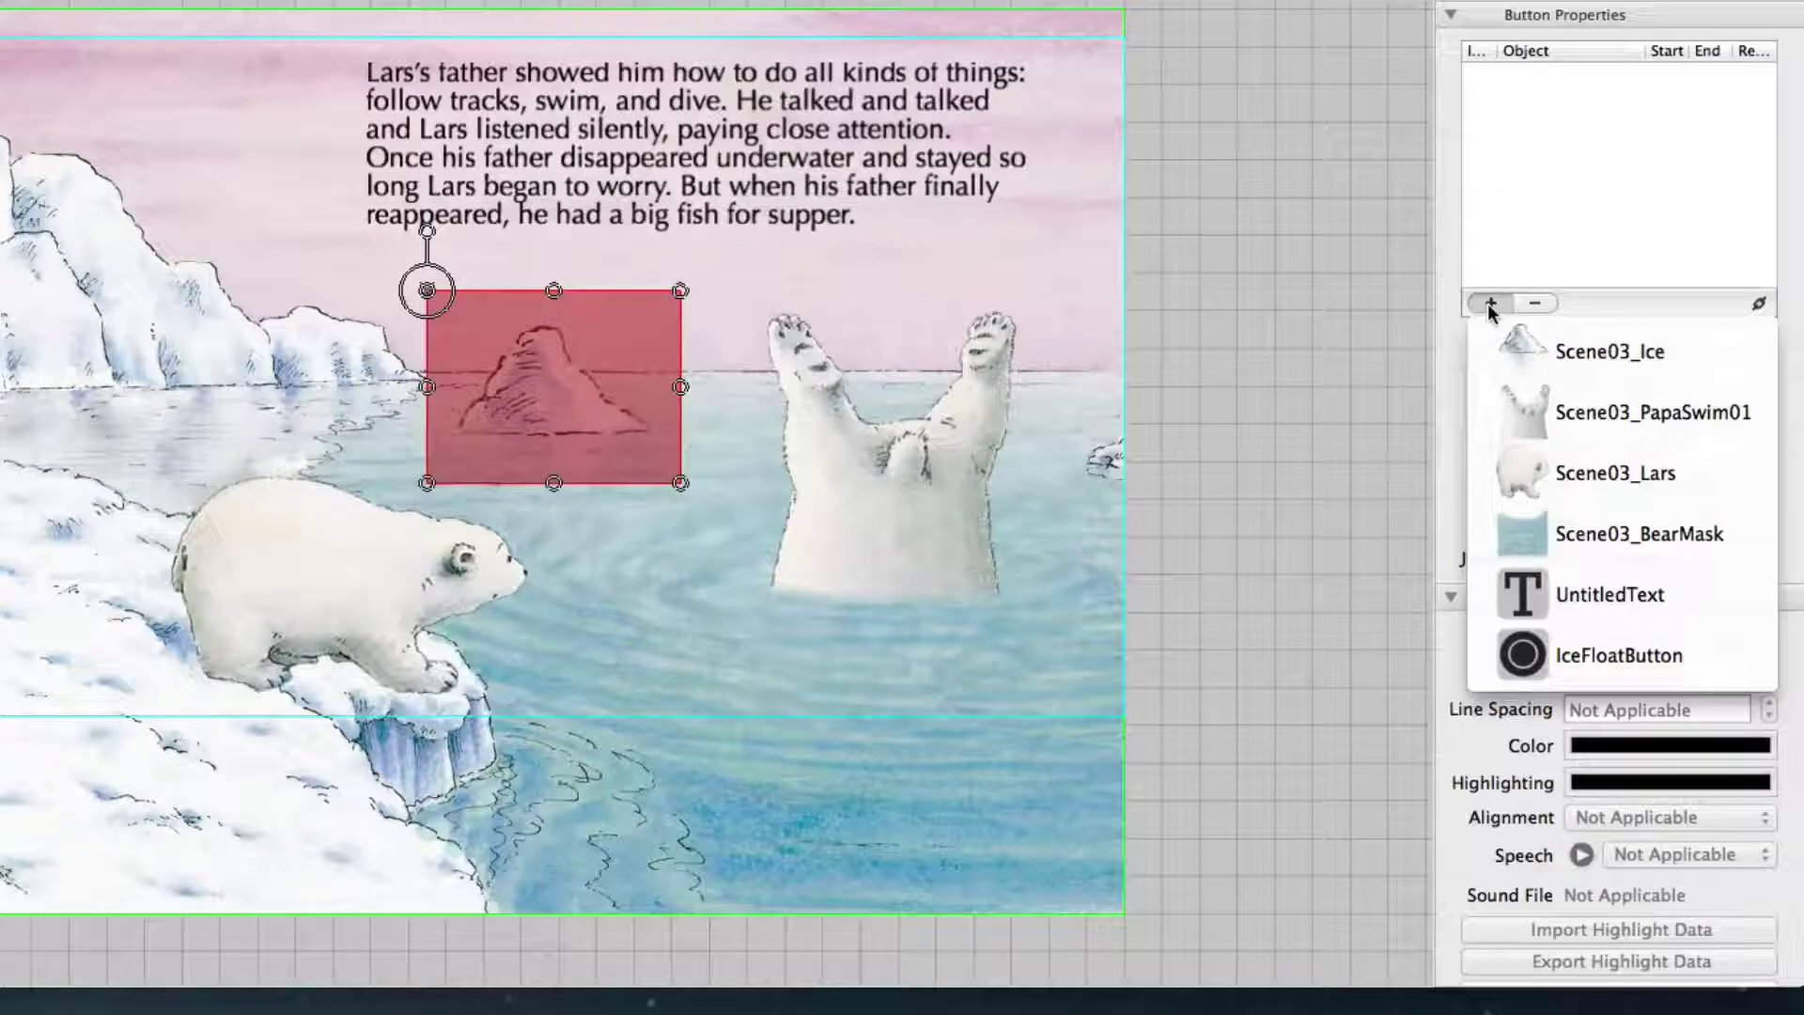
click(1512, 346)
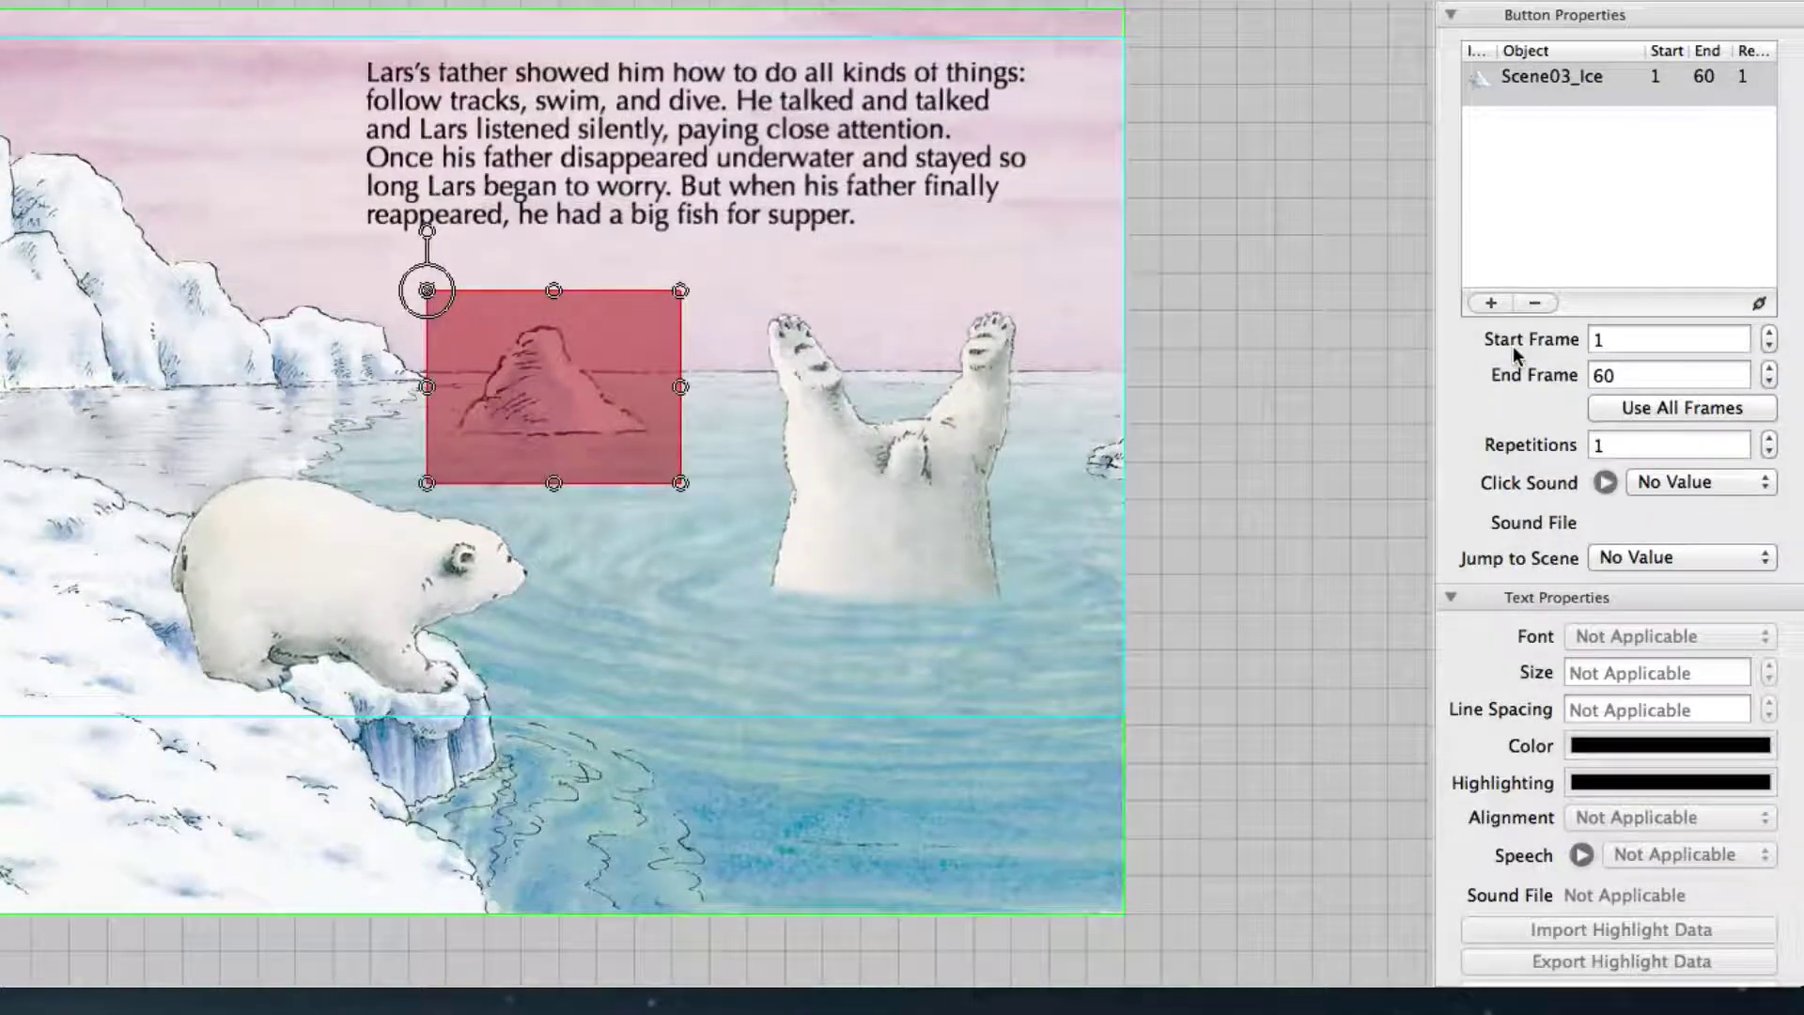
Check the start and end frames of the button's Scene03_Ice entry against the iceberg's own timeline keyframes.
click(1630, 342)
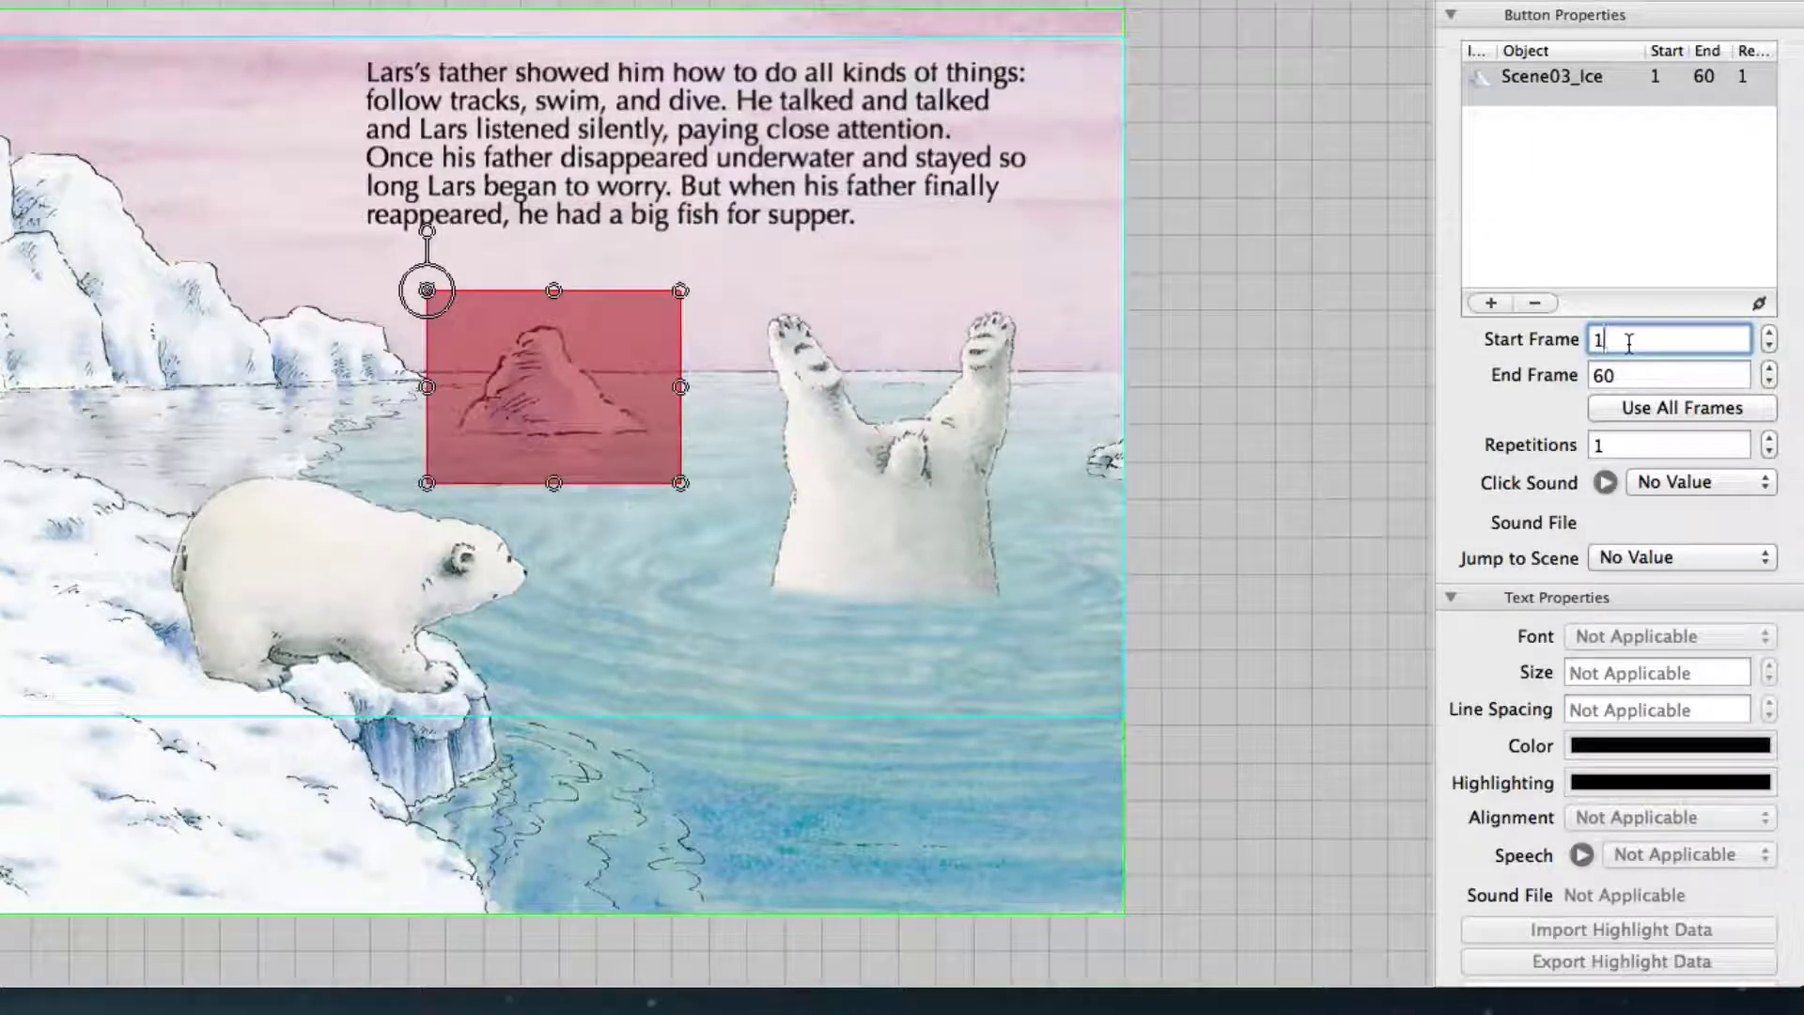
click(1633, 372)
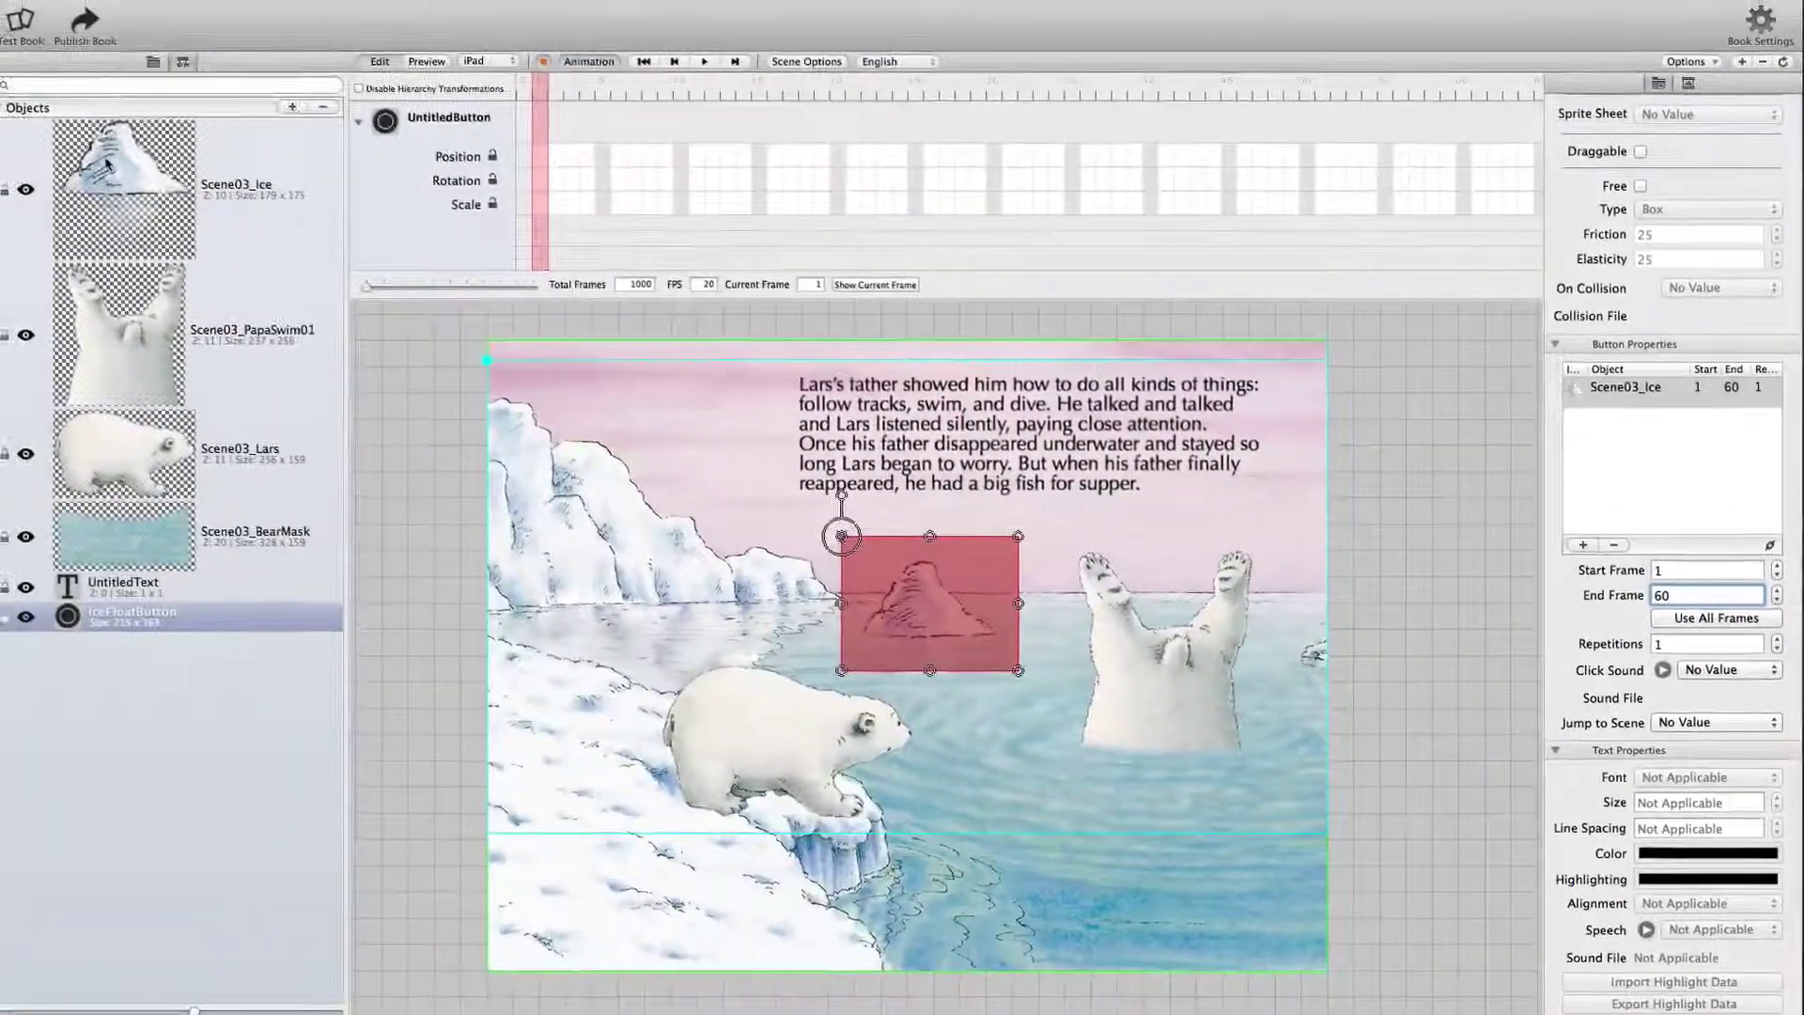
click(0, 19)
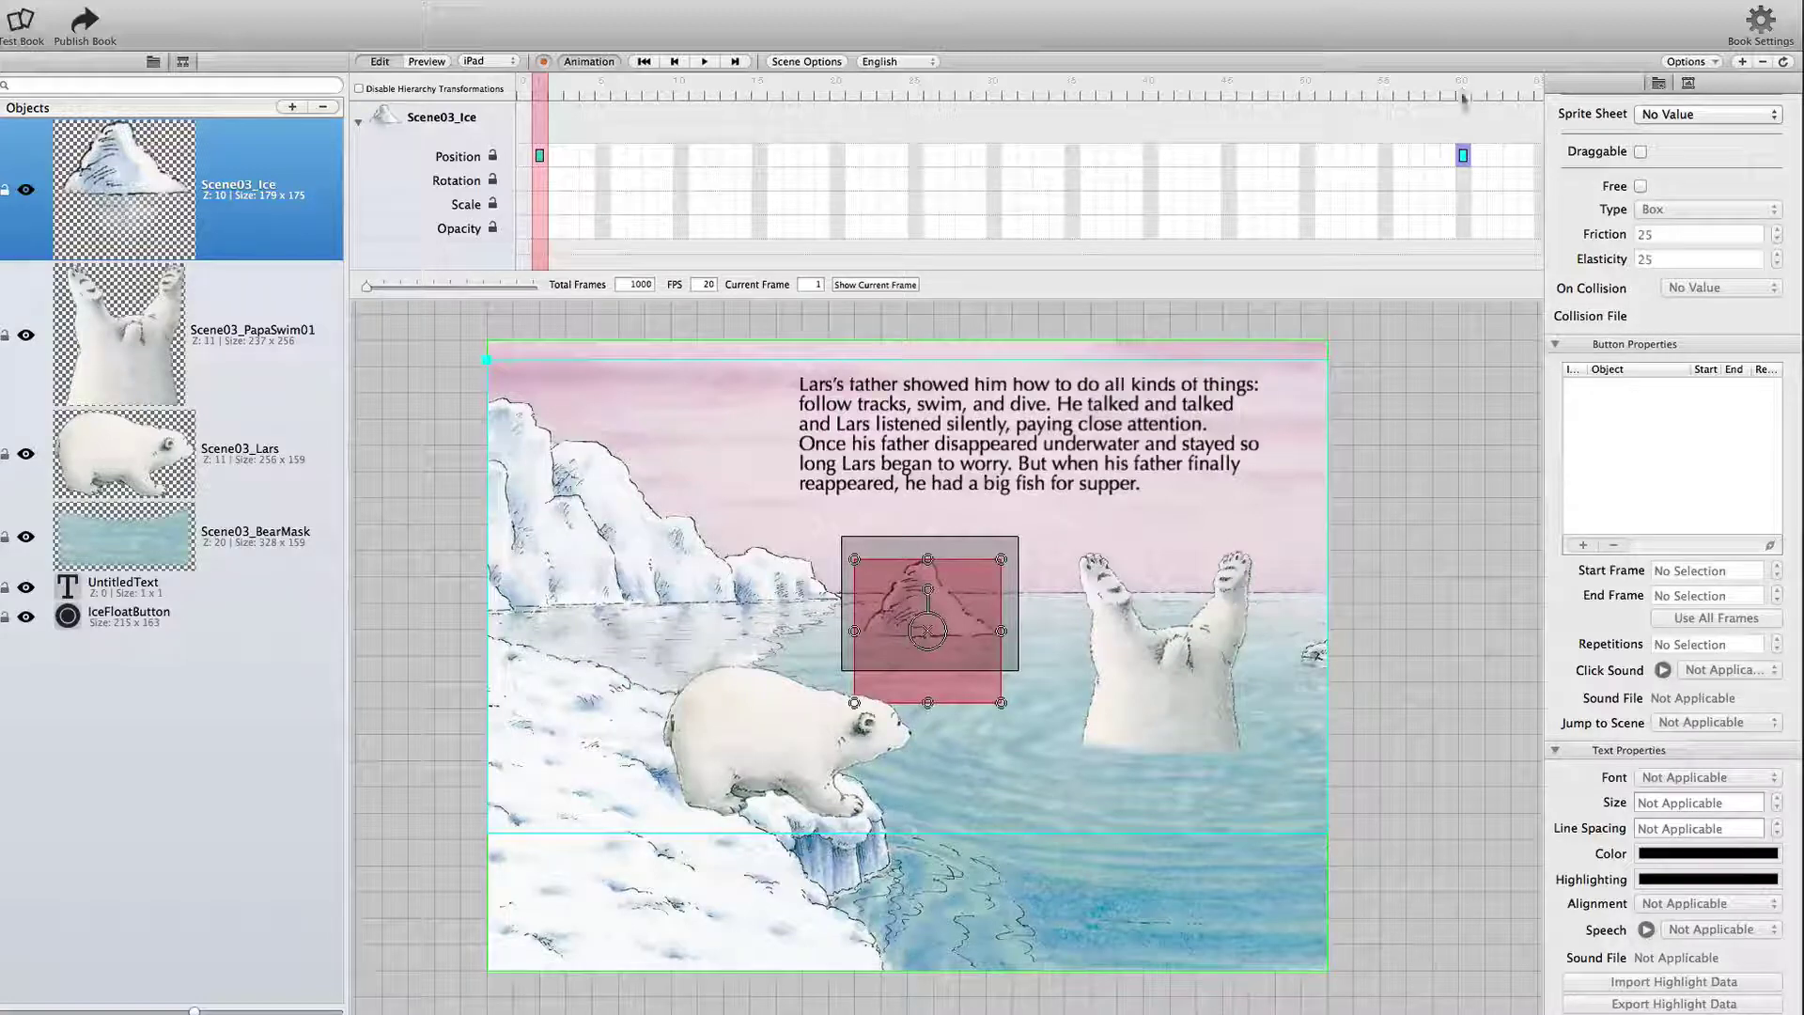
click(1008, 545)
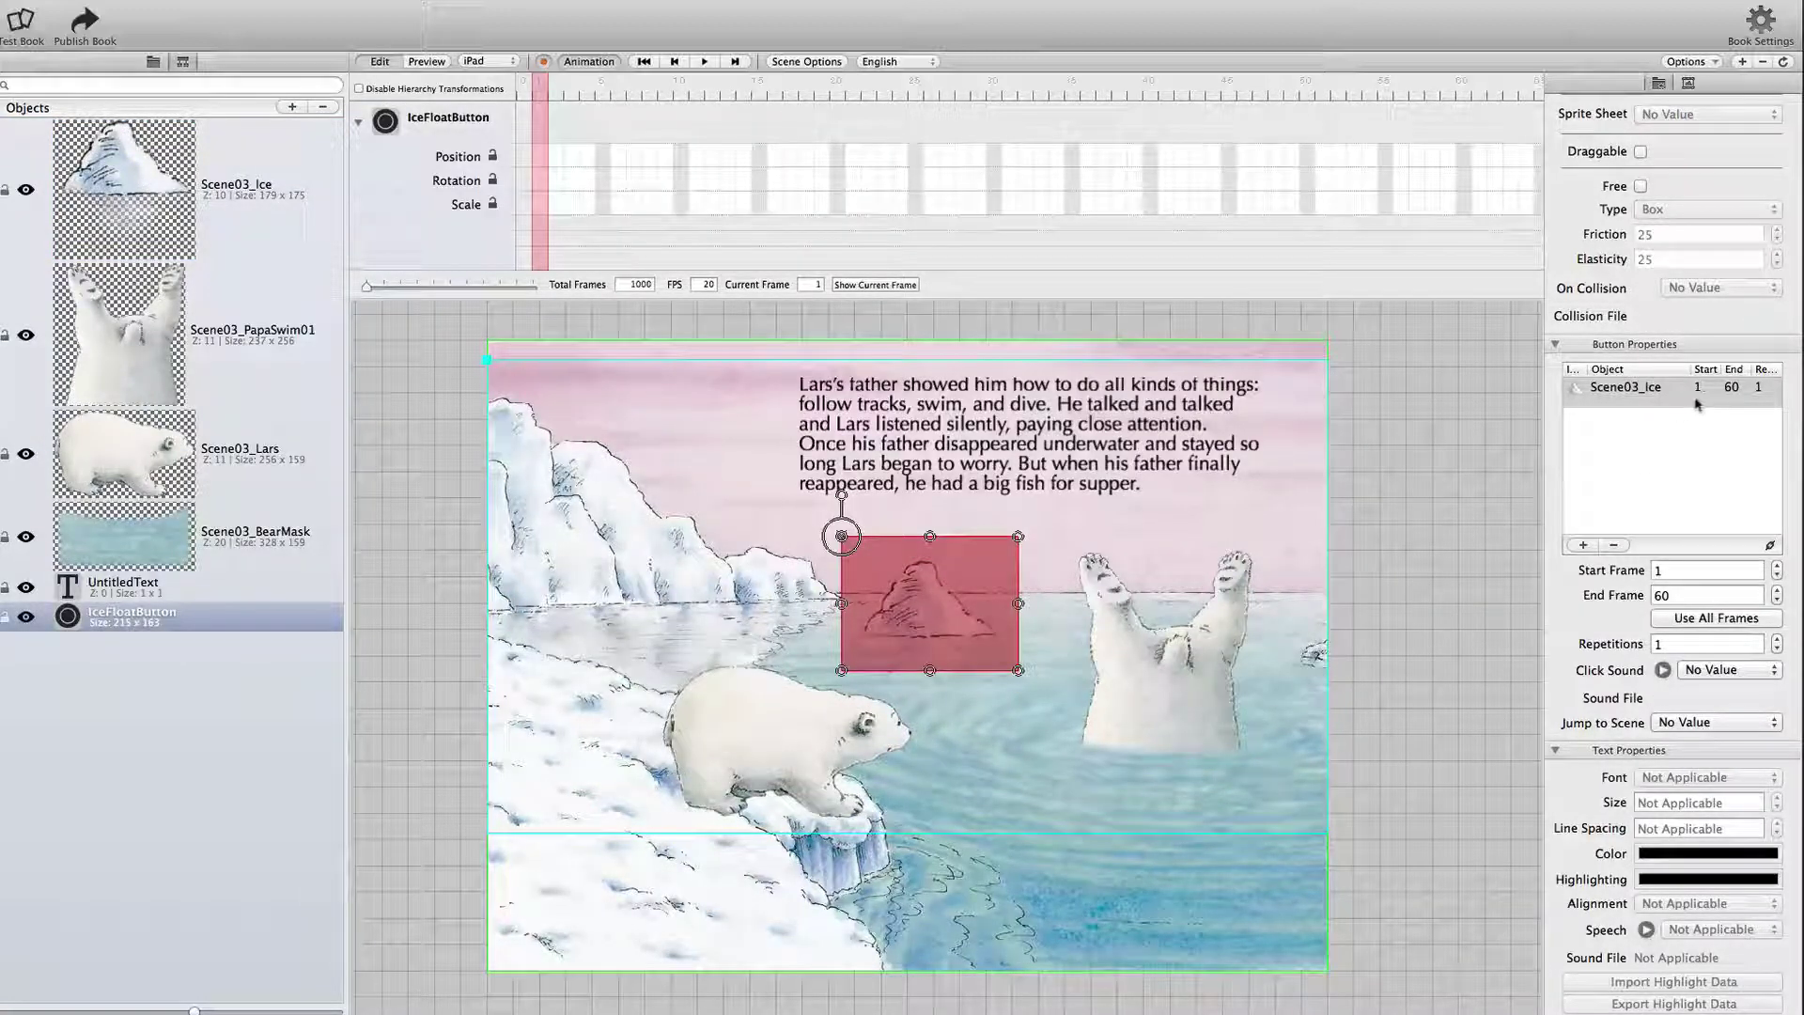
click(1679, 573)
click(1679, 594)
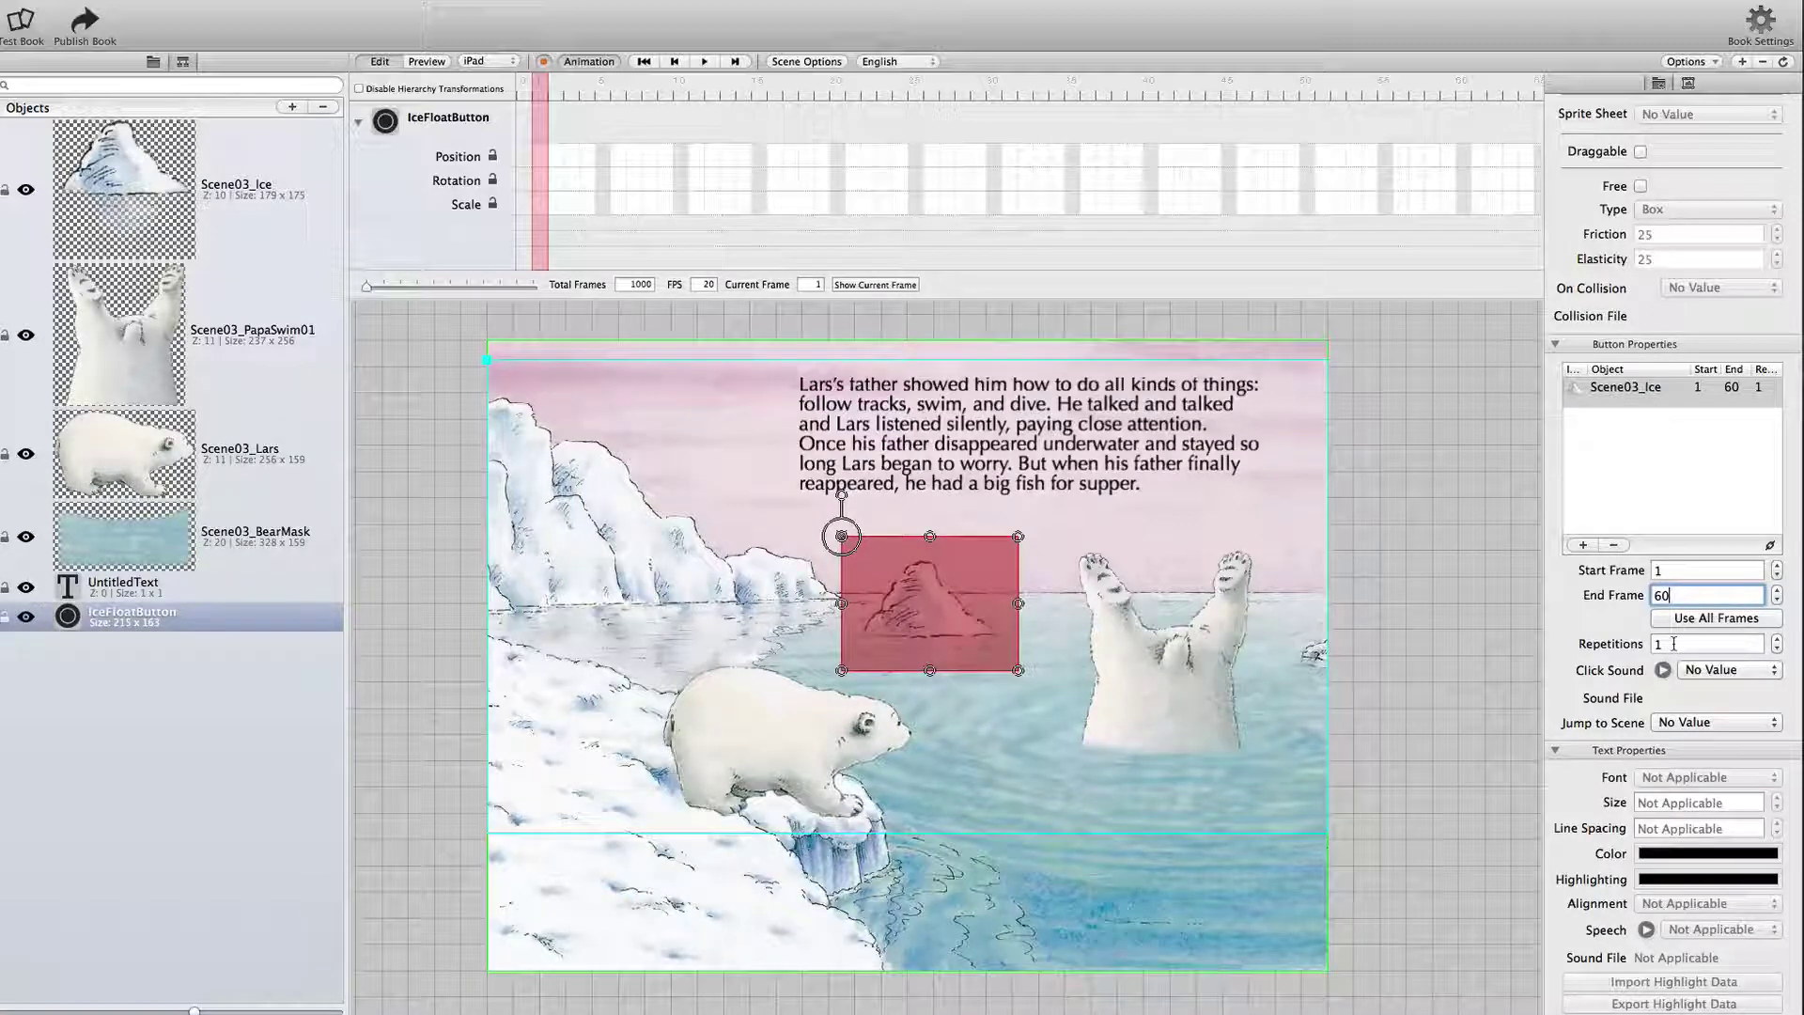
click(1466, 581)
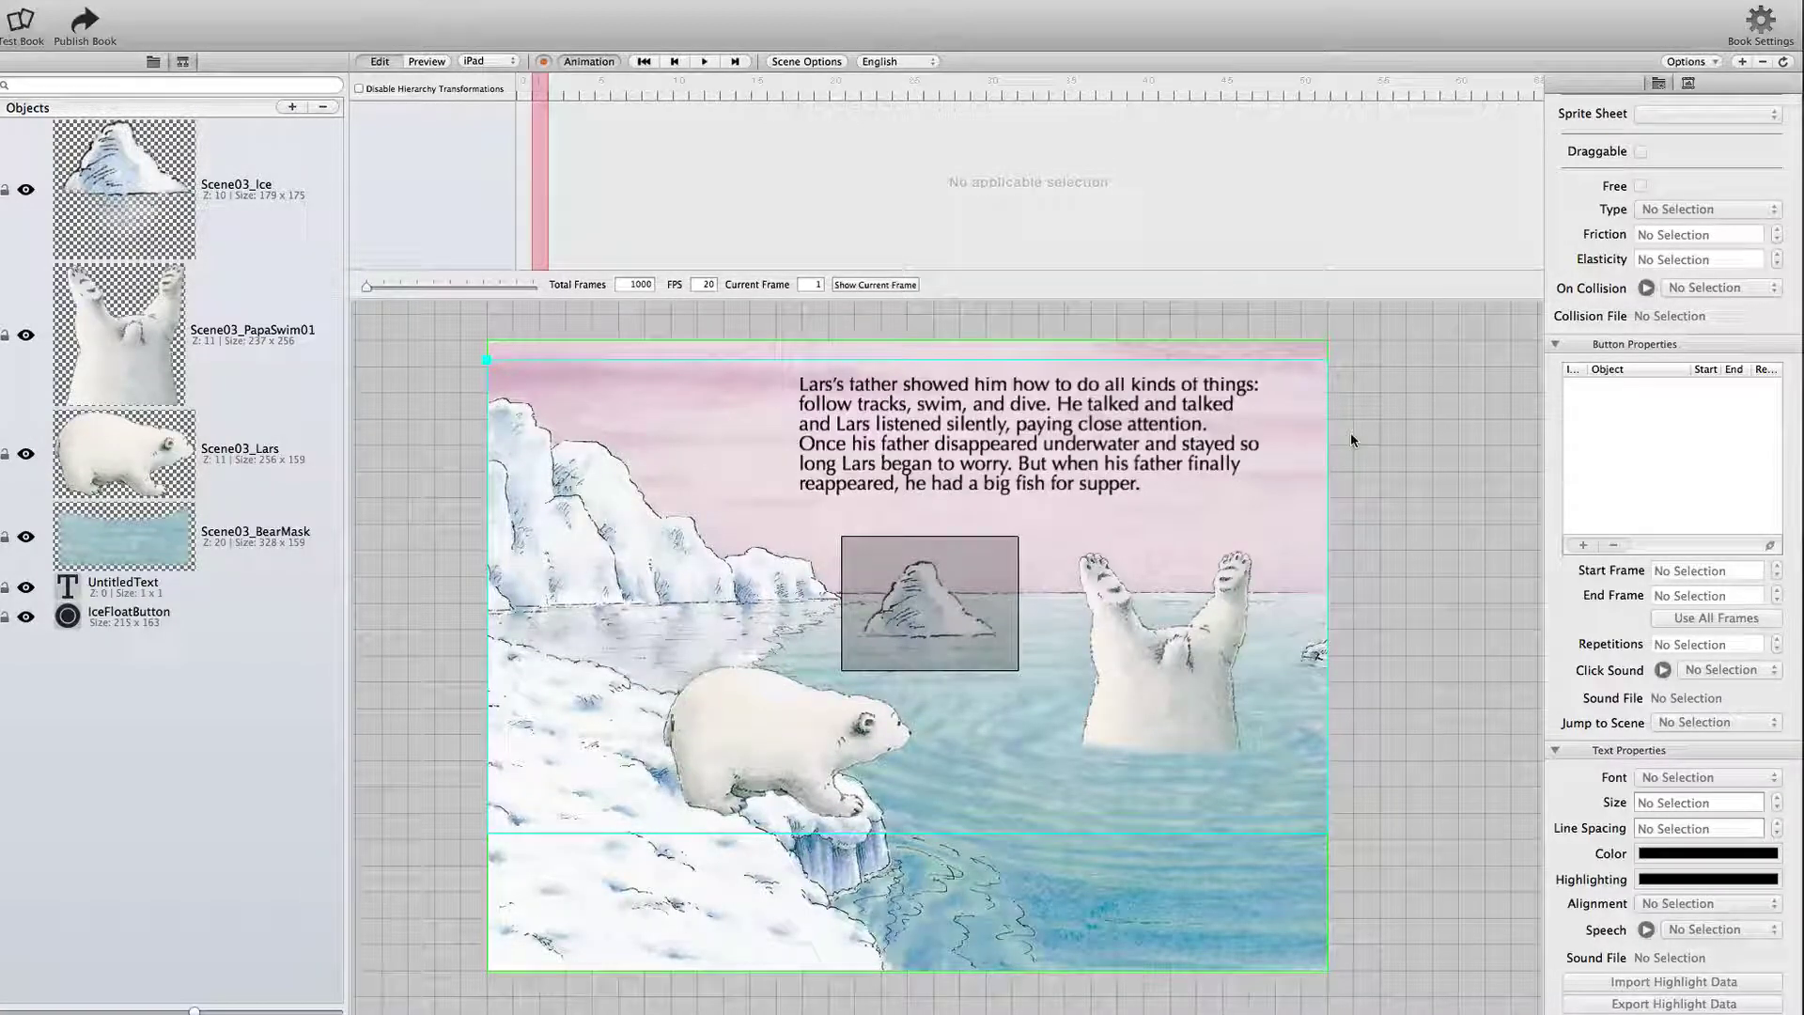
Preview the scene, trigger the iceberg button twice, return to editing and rewind to frame 1.
key(super+p)
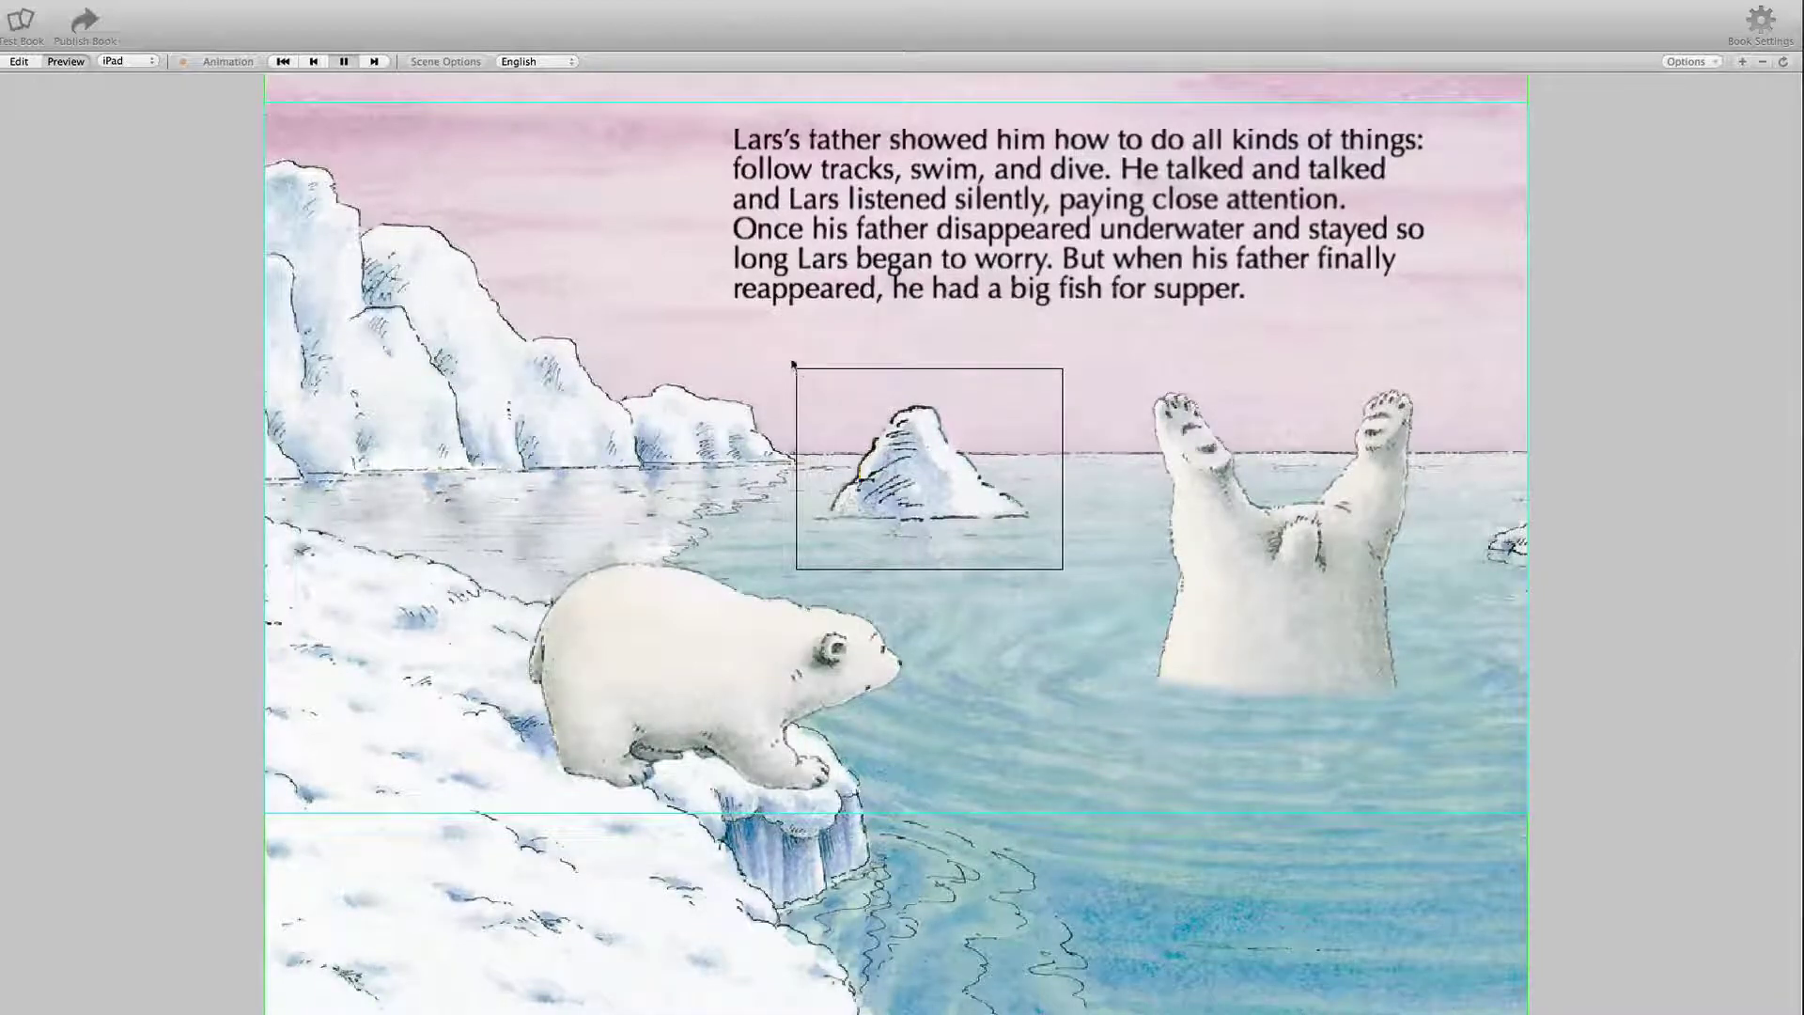
click(912, 462)
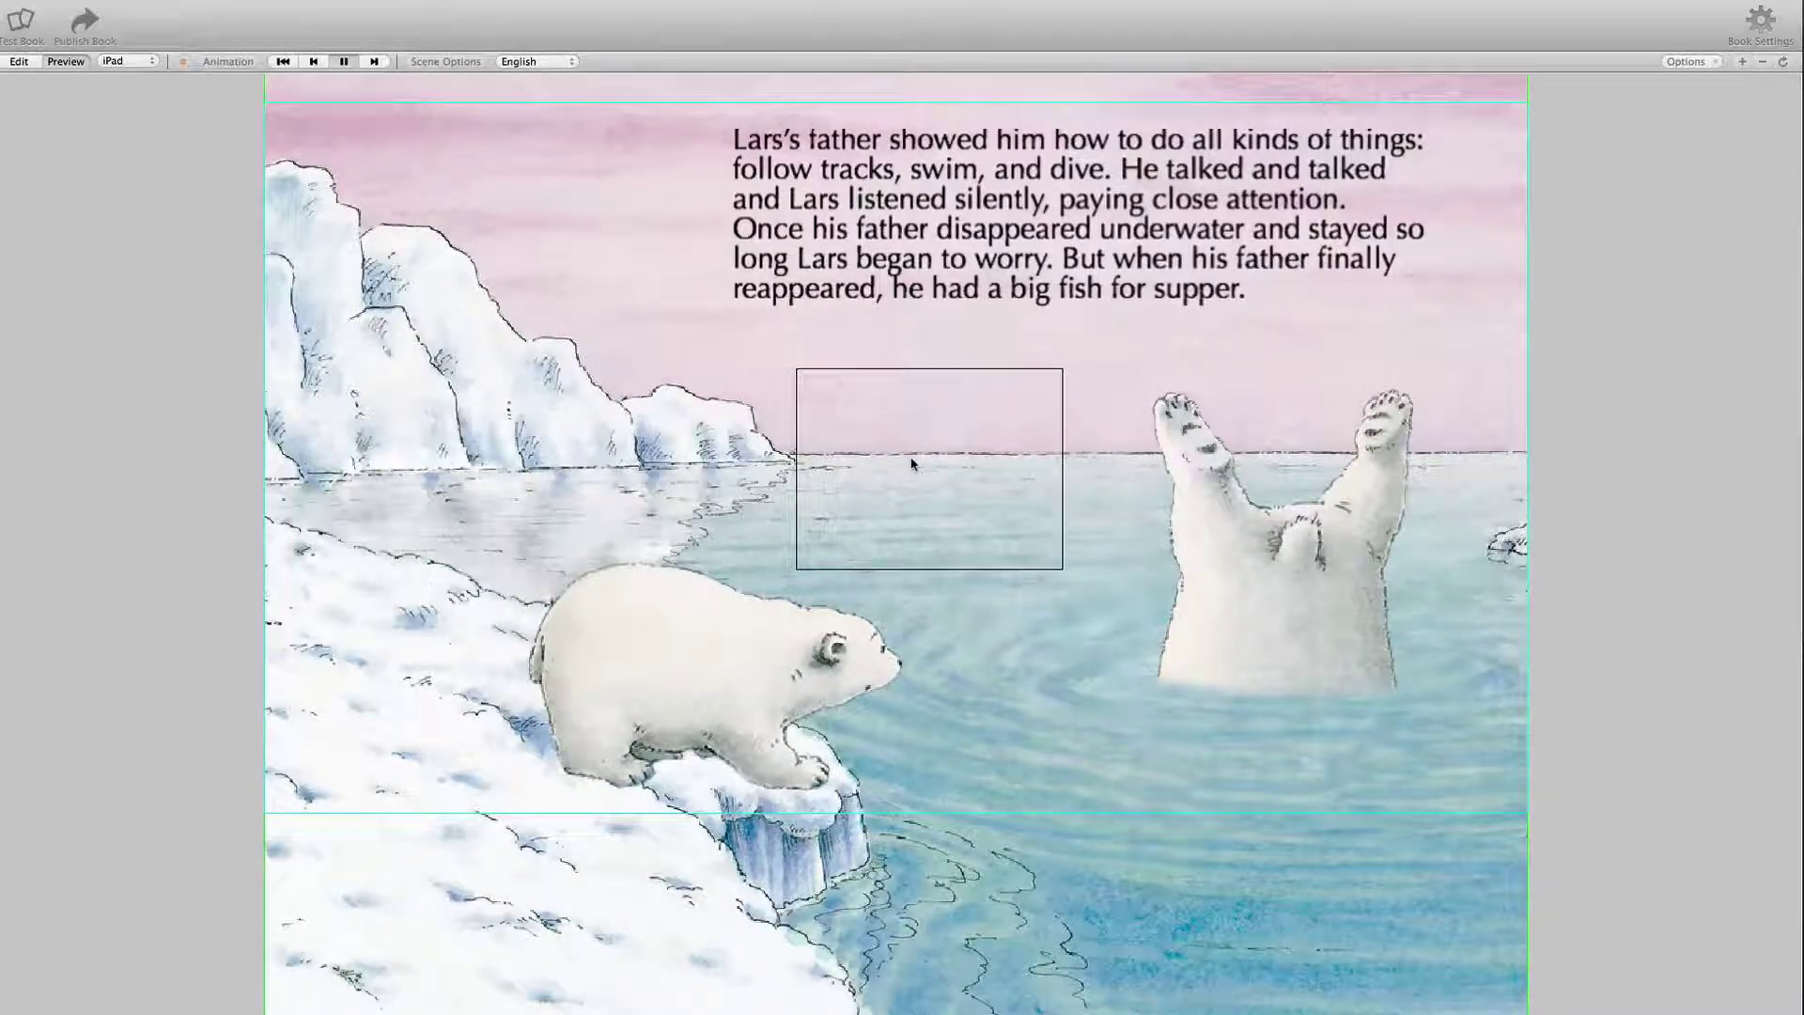
click(911, 463)
key(Escape)
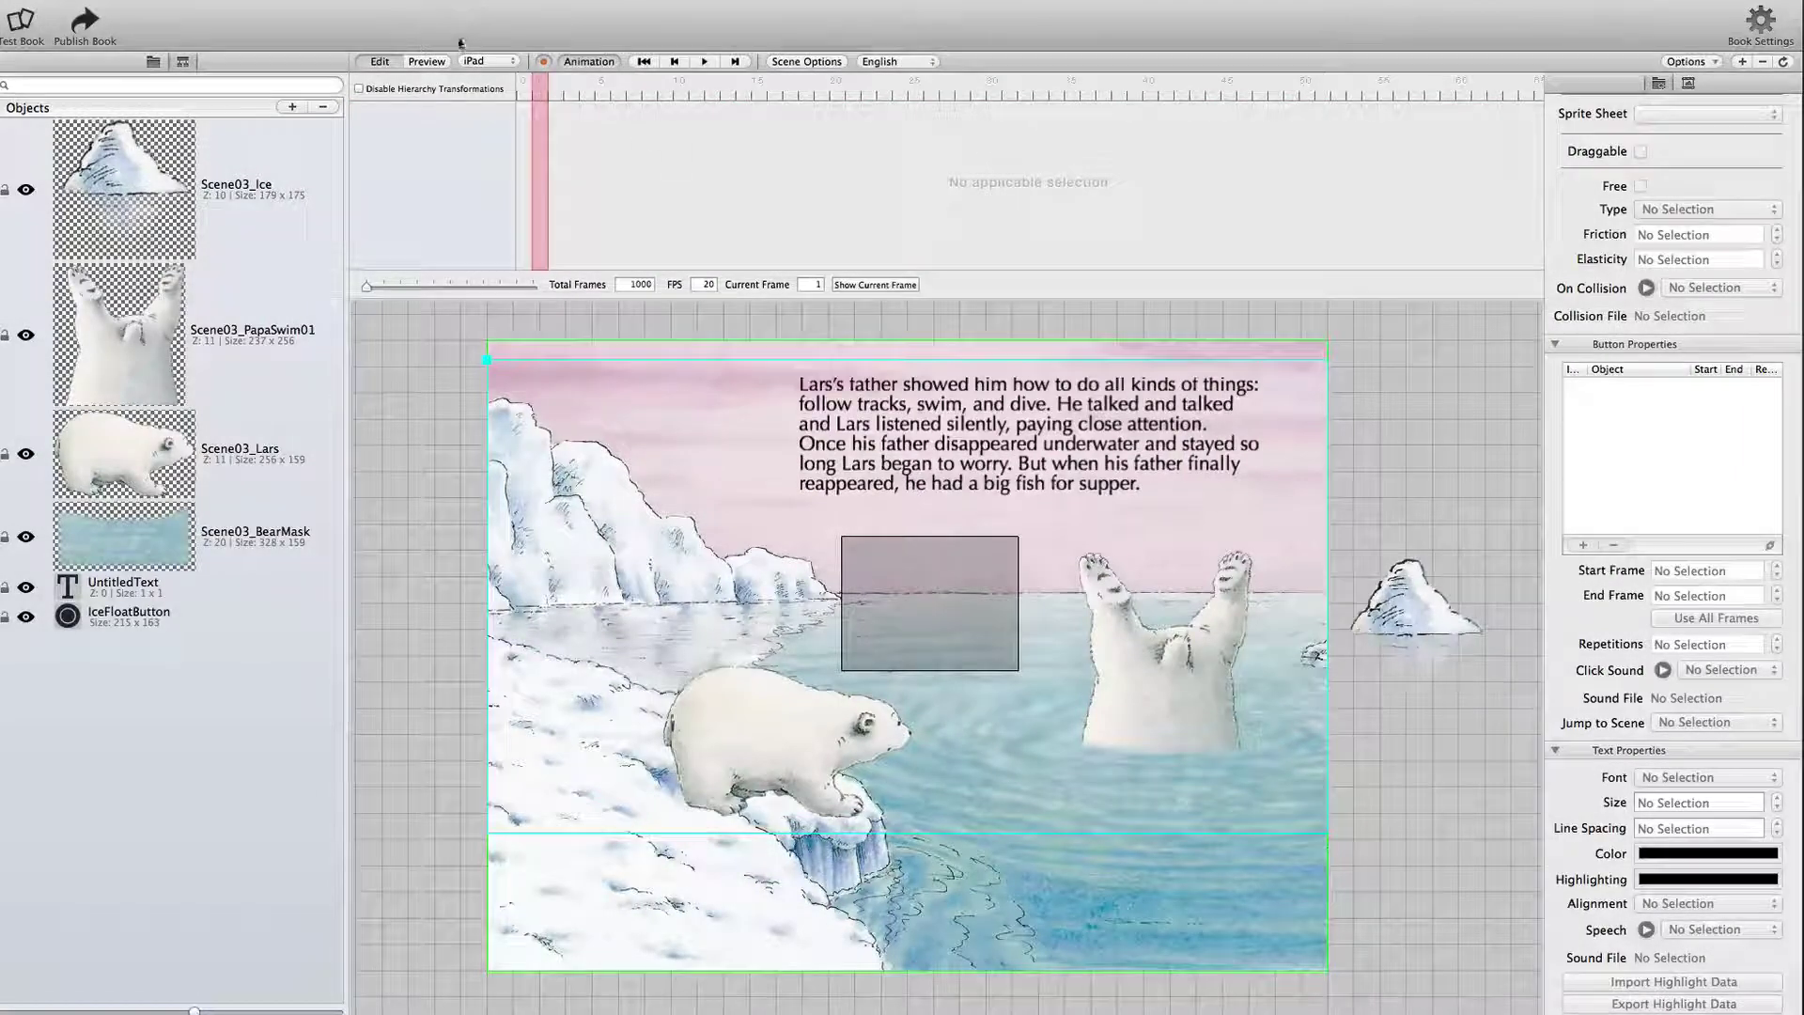
click(645, 62)
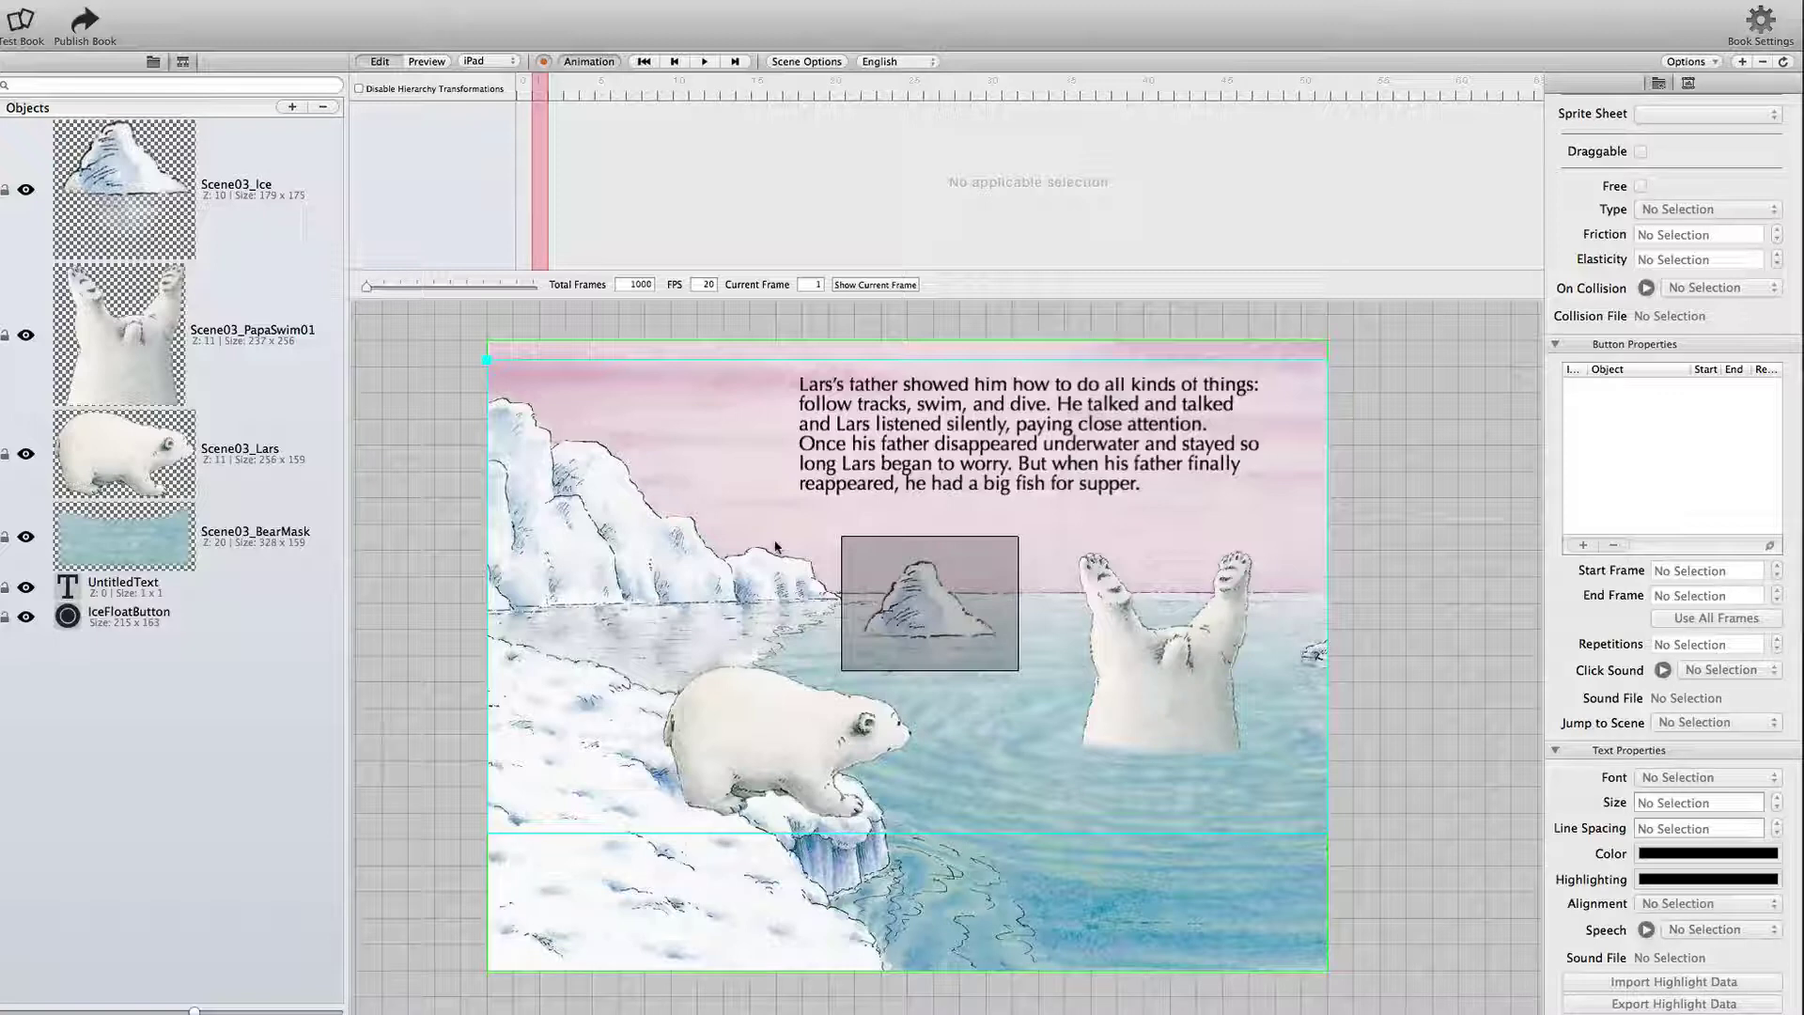
Record IceFloatButton position keyframes at frames 1 and 2, moving the button off the page beyond its upper right edge at frame 2.
click(903, 590)
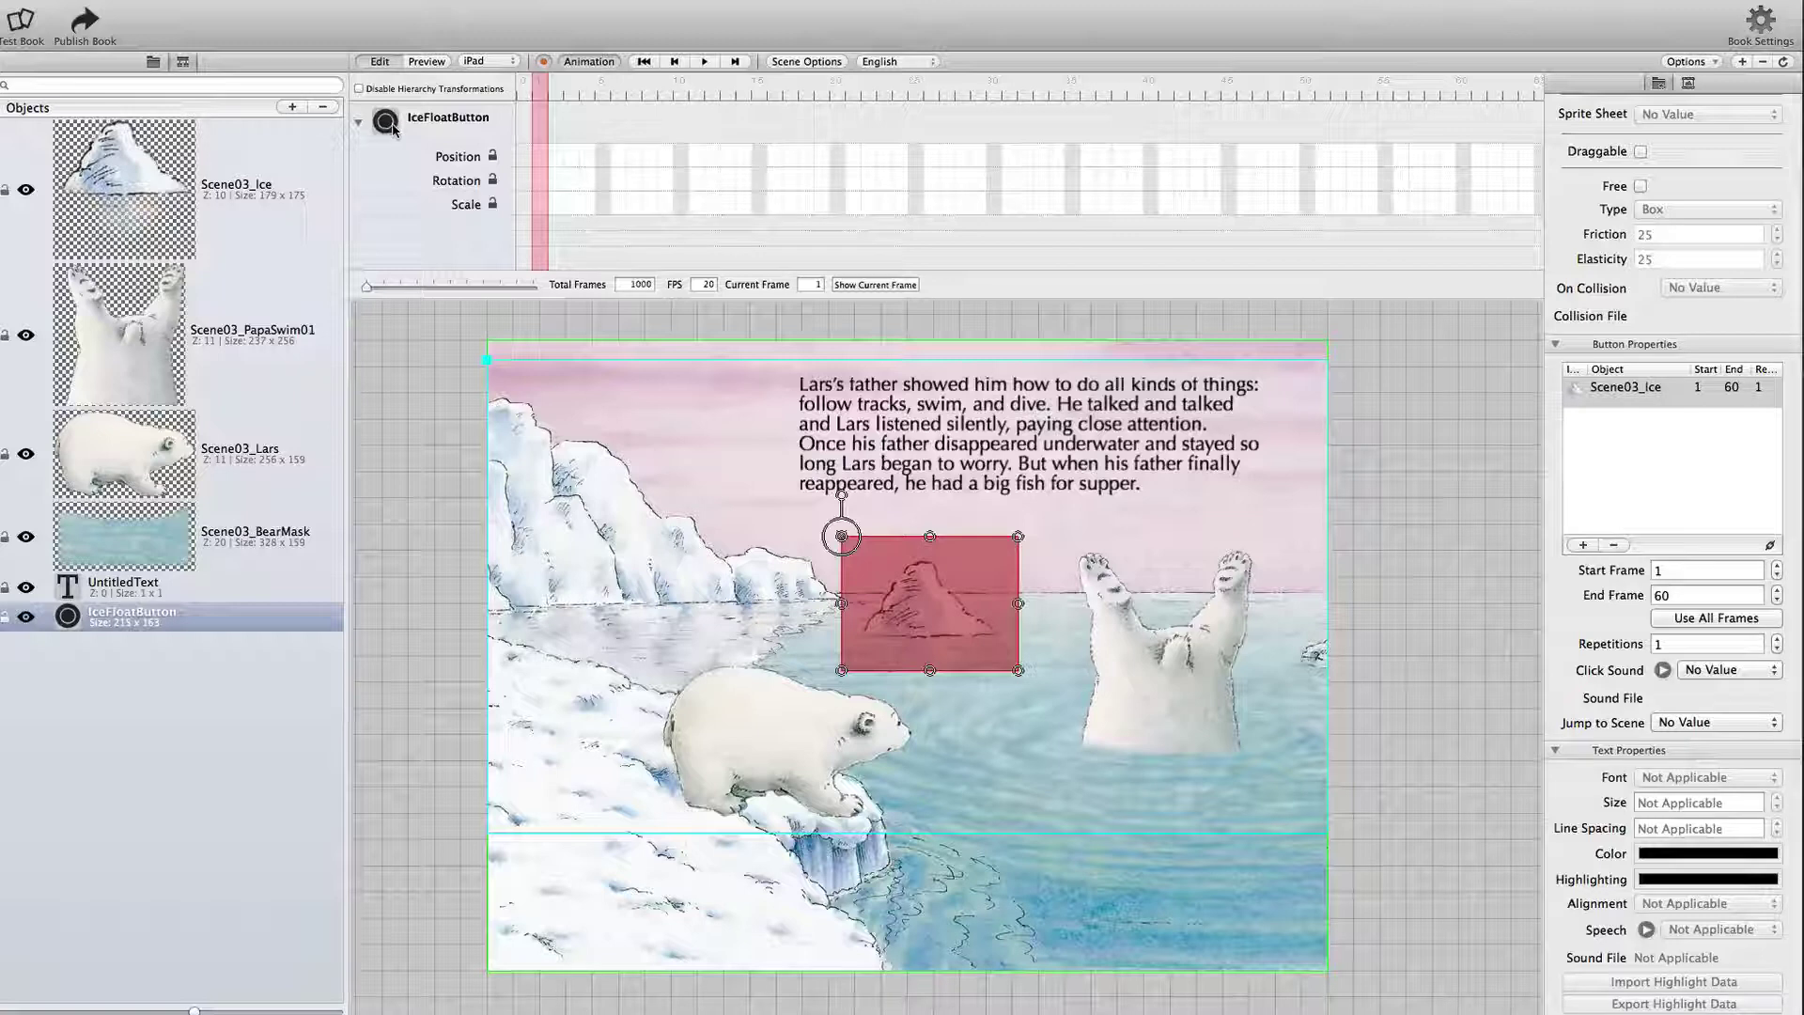
click(540, 157)
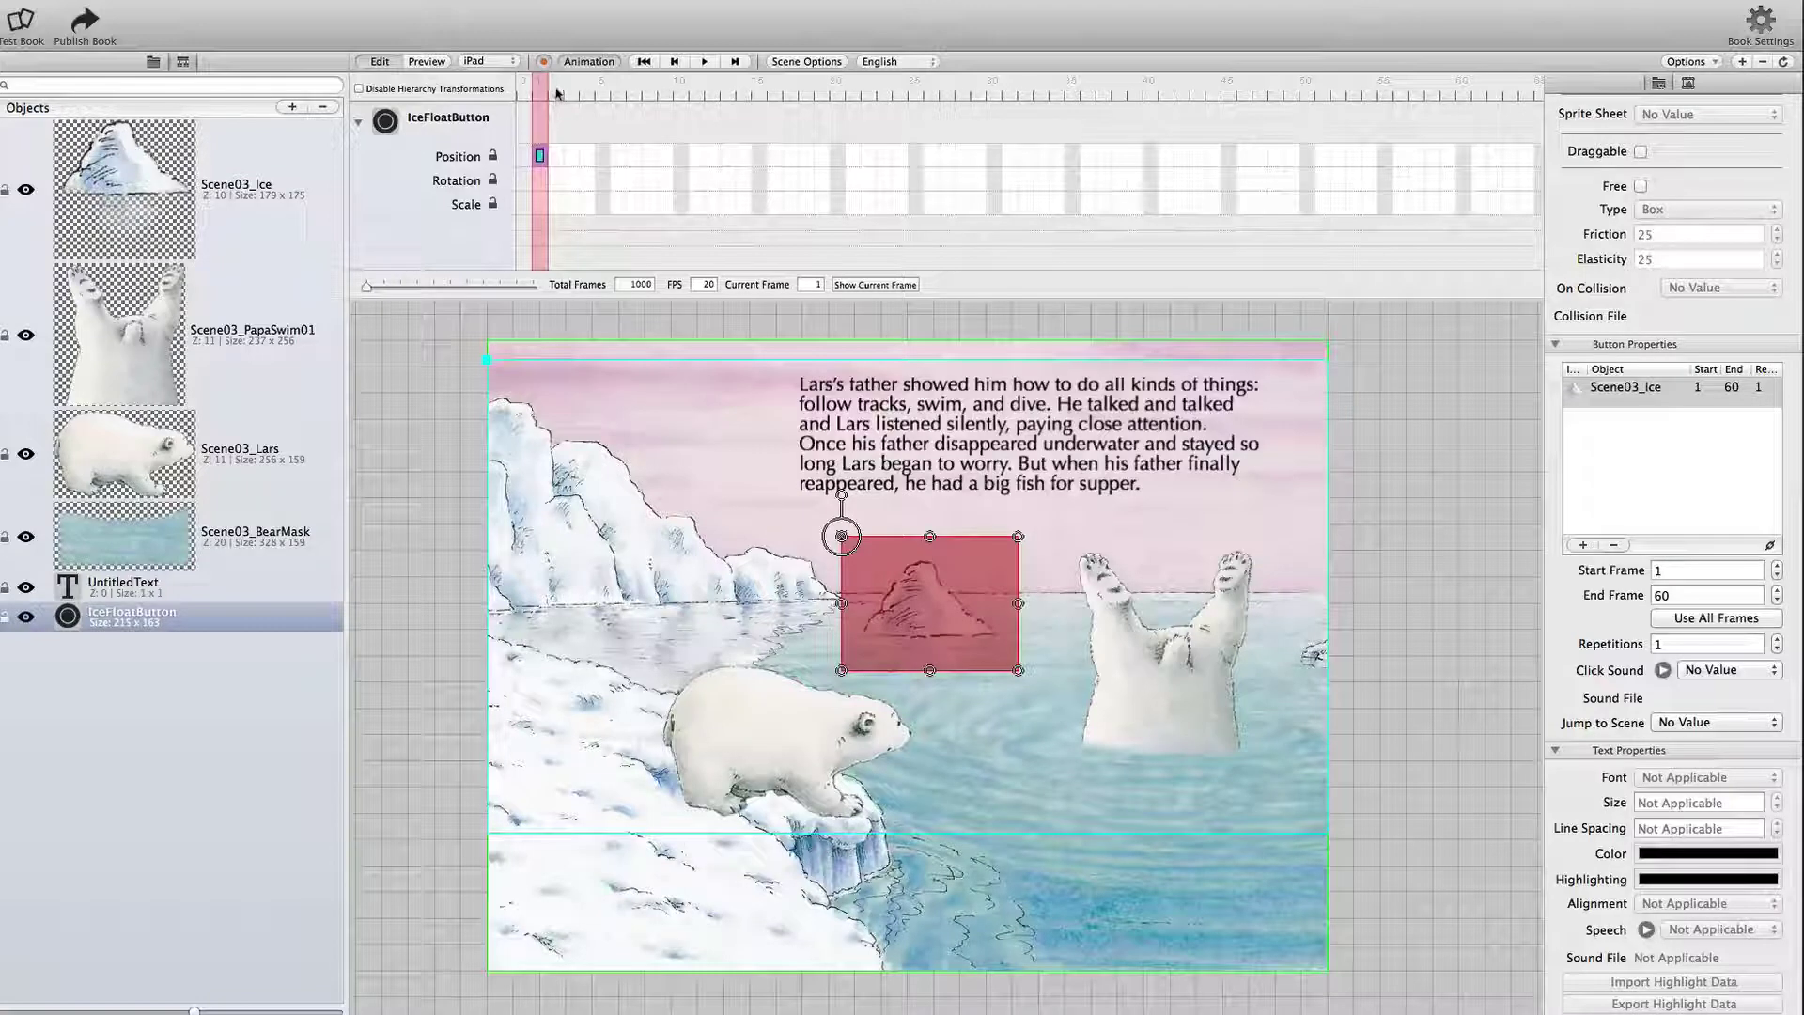
click(558, 122)
click(557, 158)
drag(894, 566, 1412, 396)
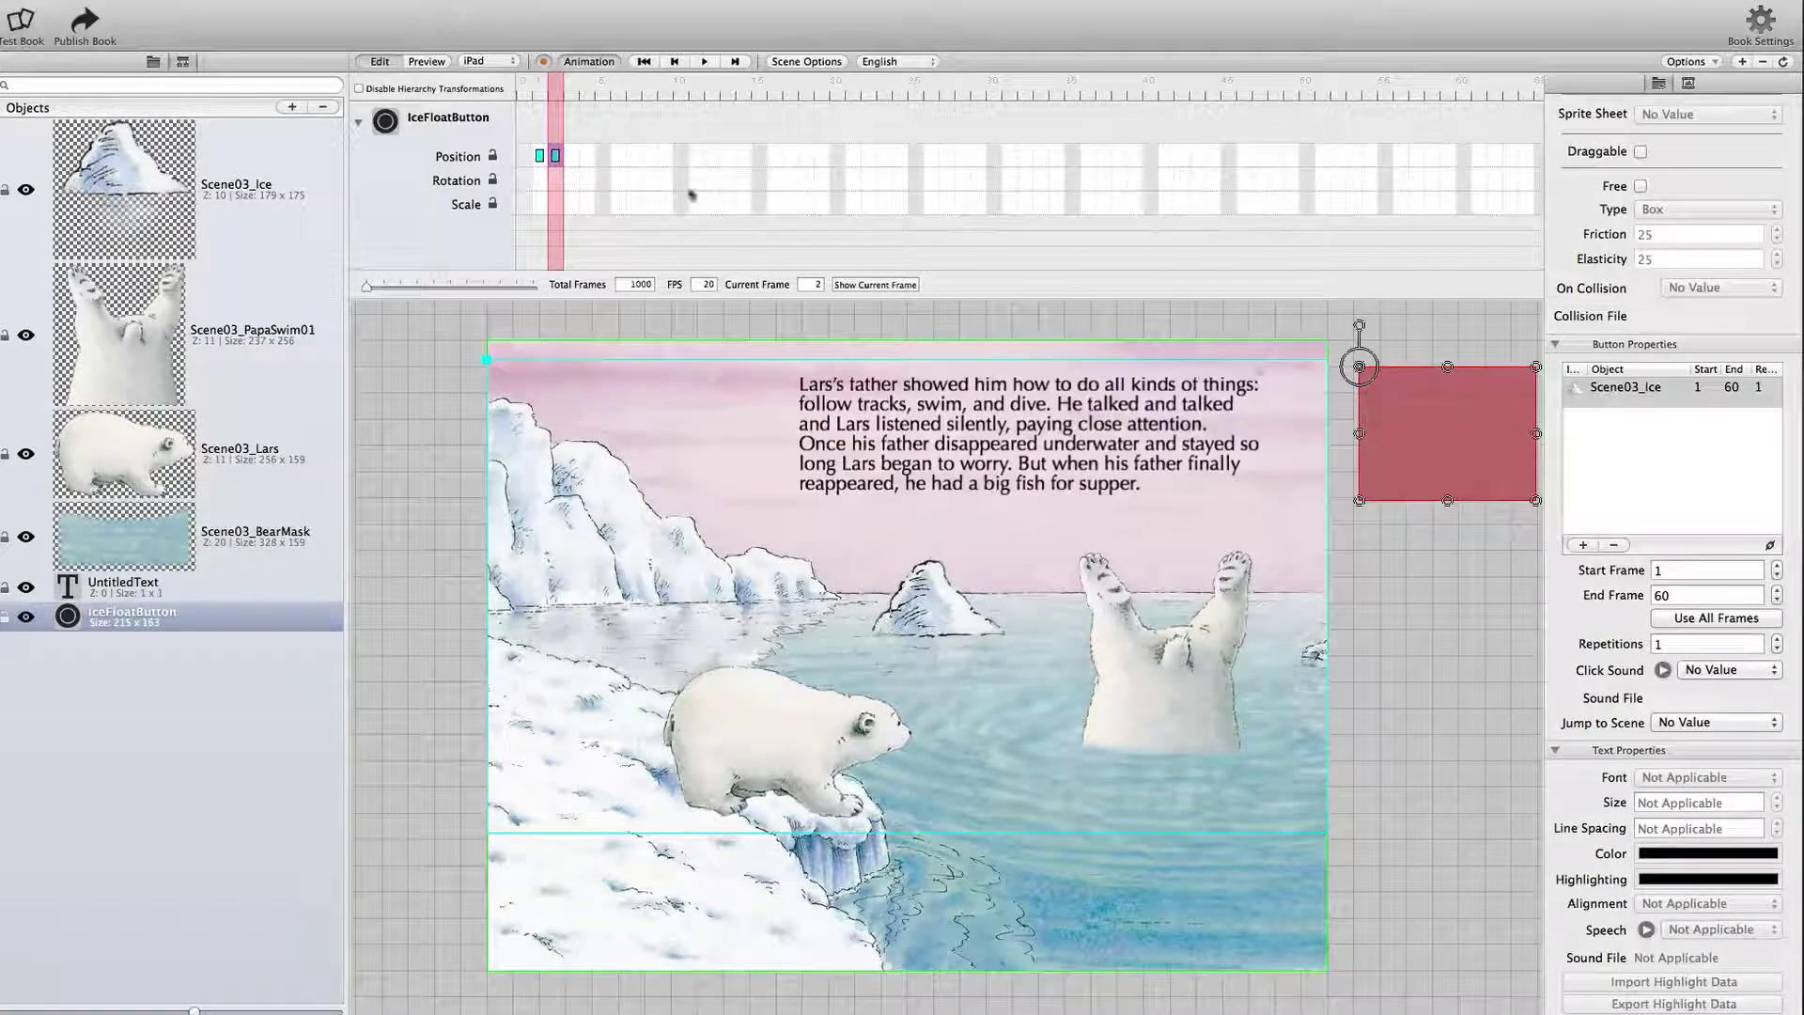
Compare the IceFloatButton position at frames 1 and 2, ending on frame 1.
click(539, 89)
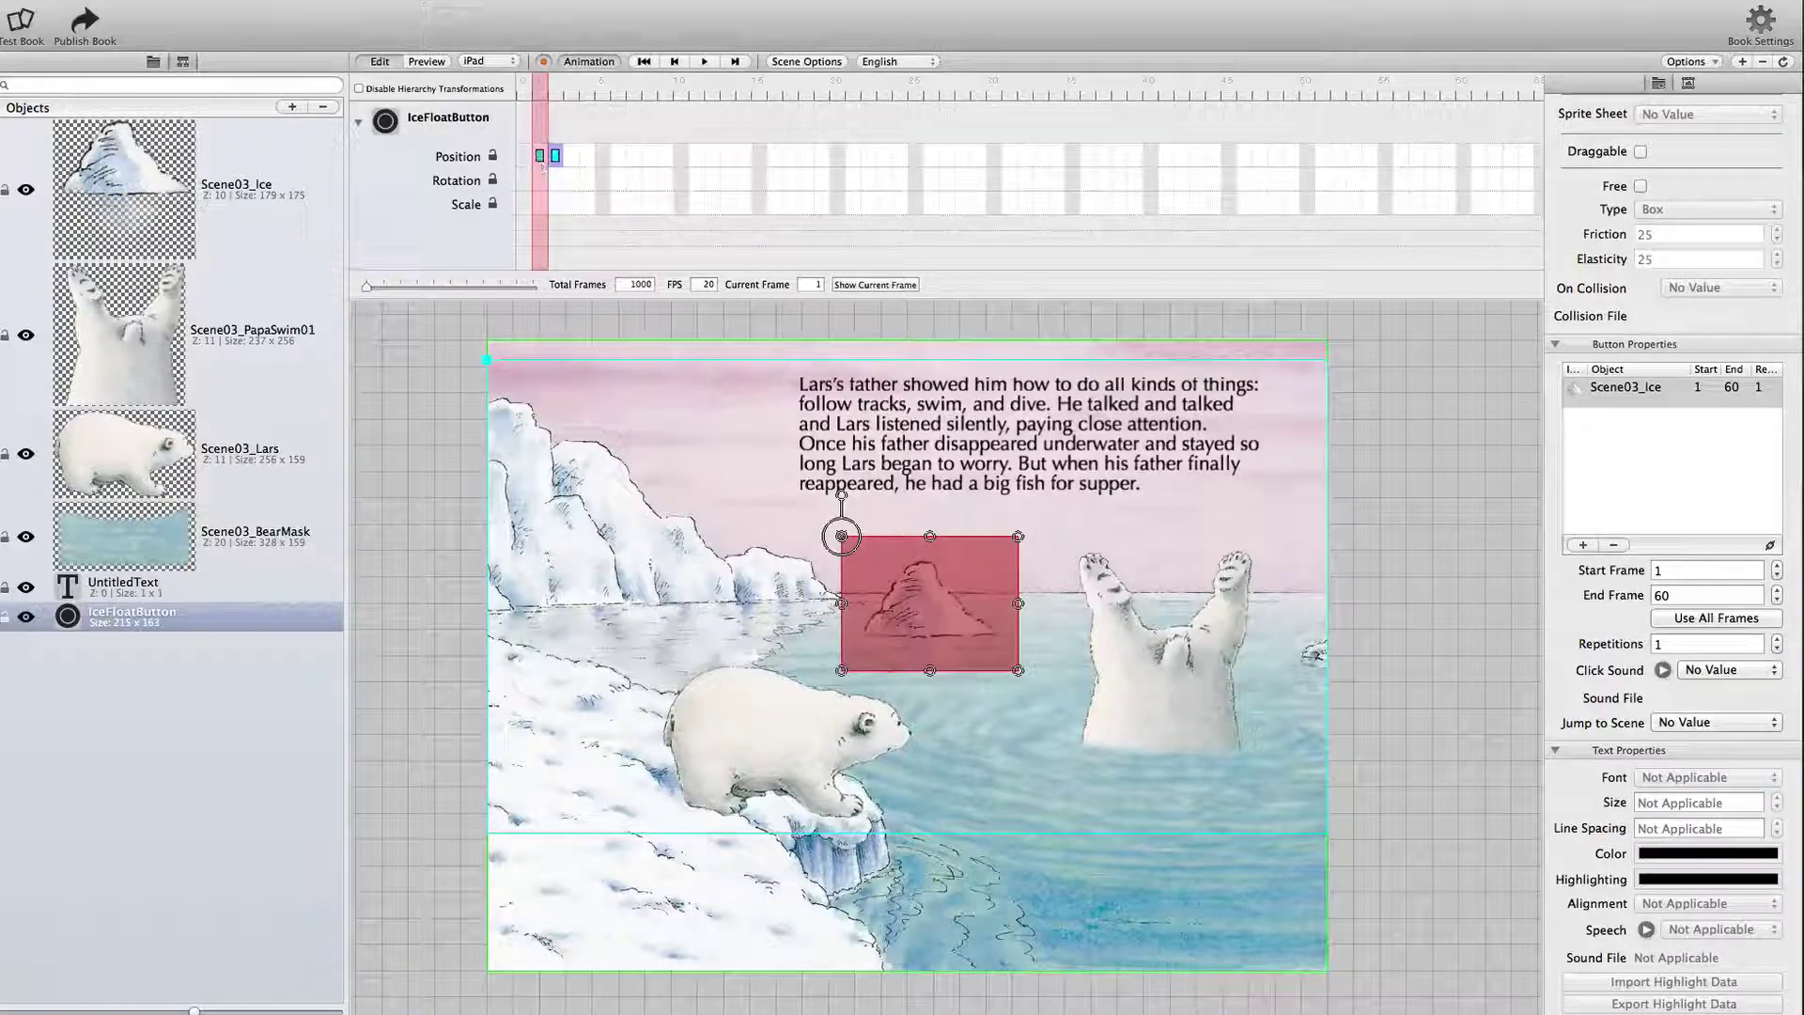
scroll(929, 606, right, 1)
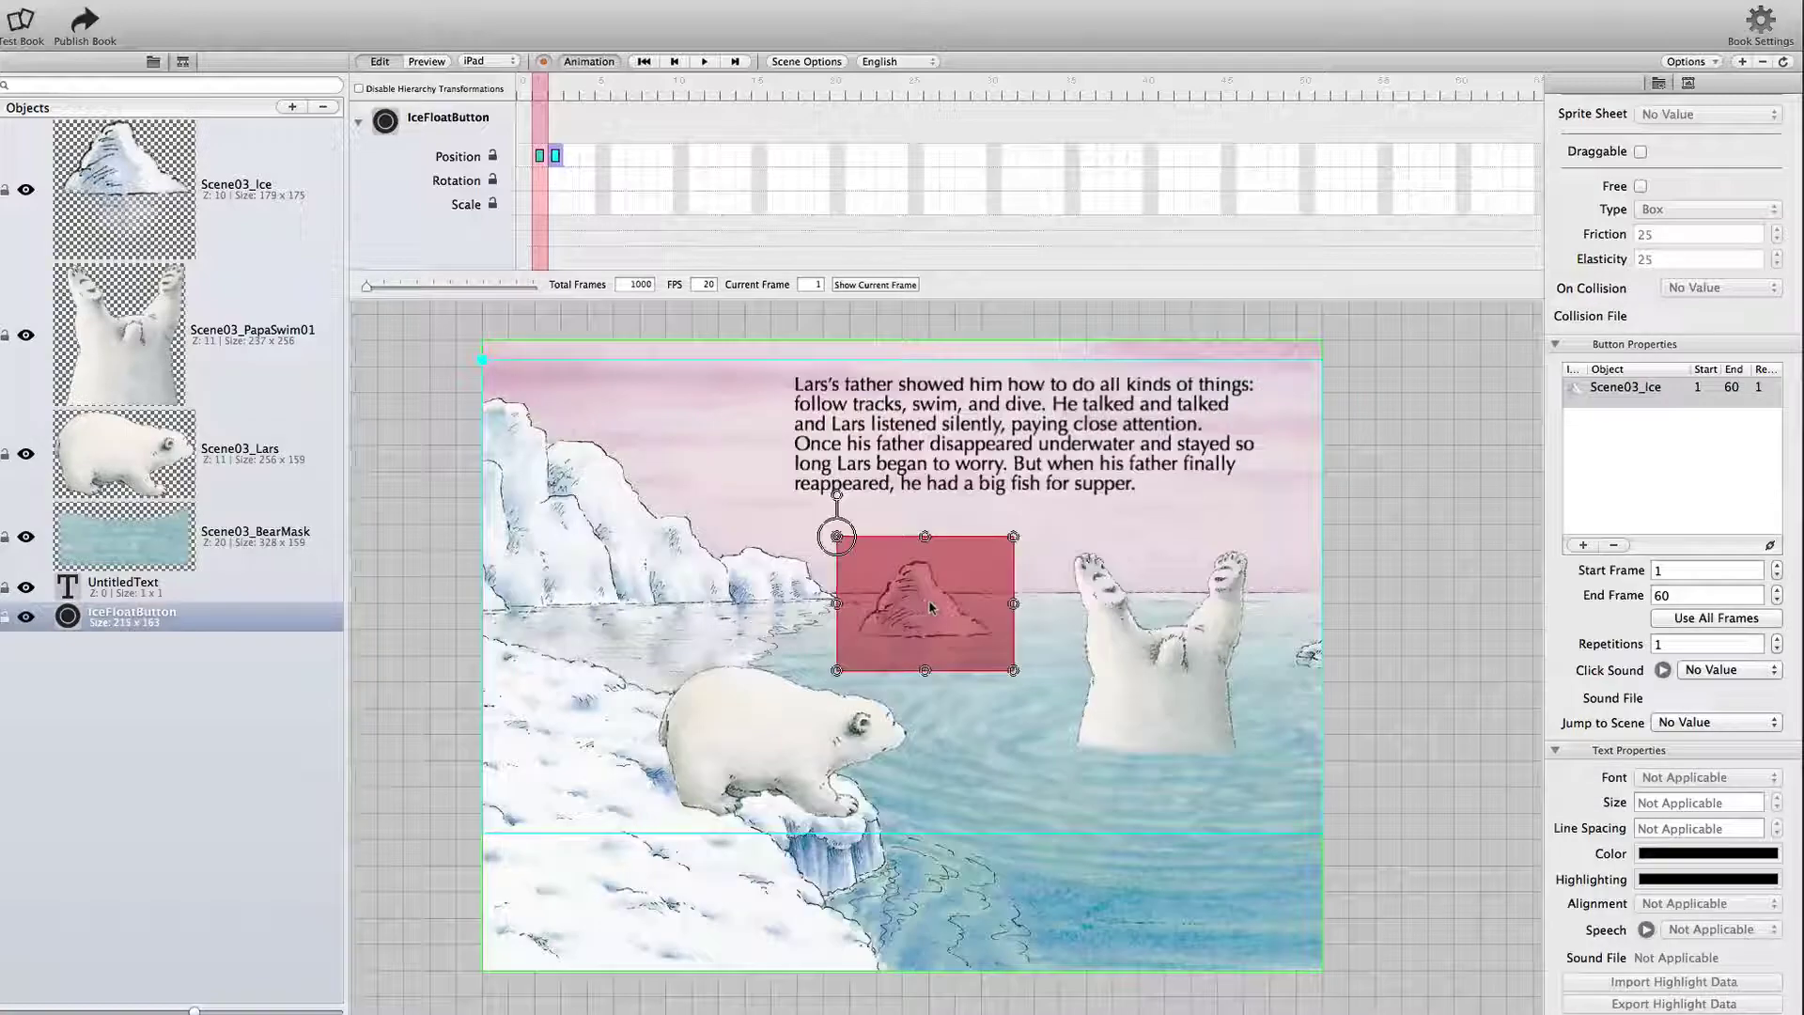
click(554, 87)
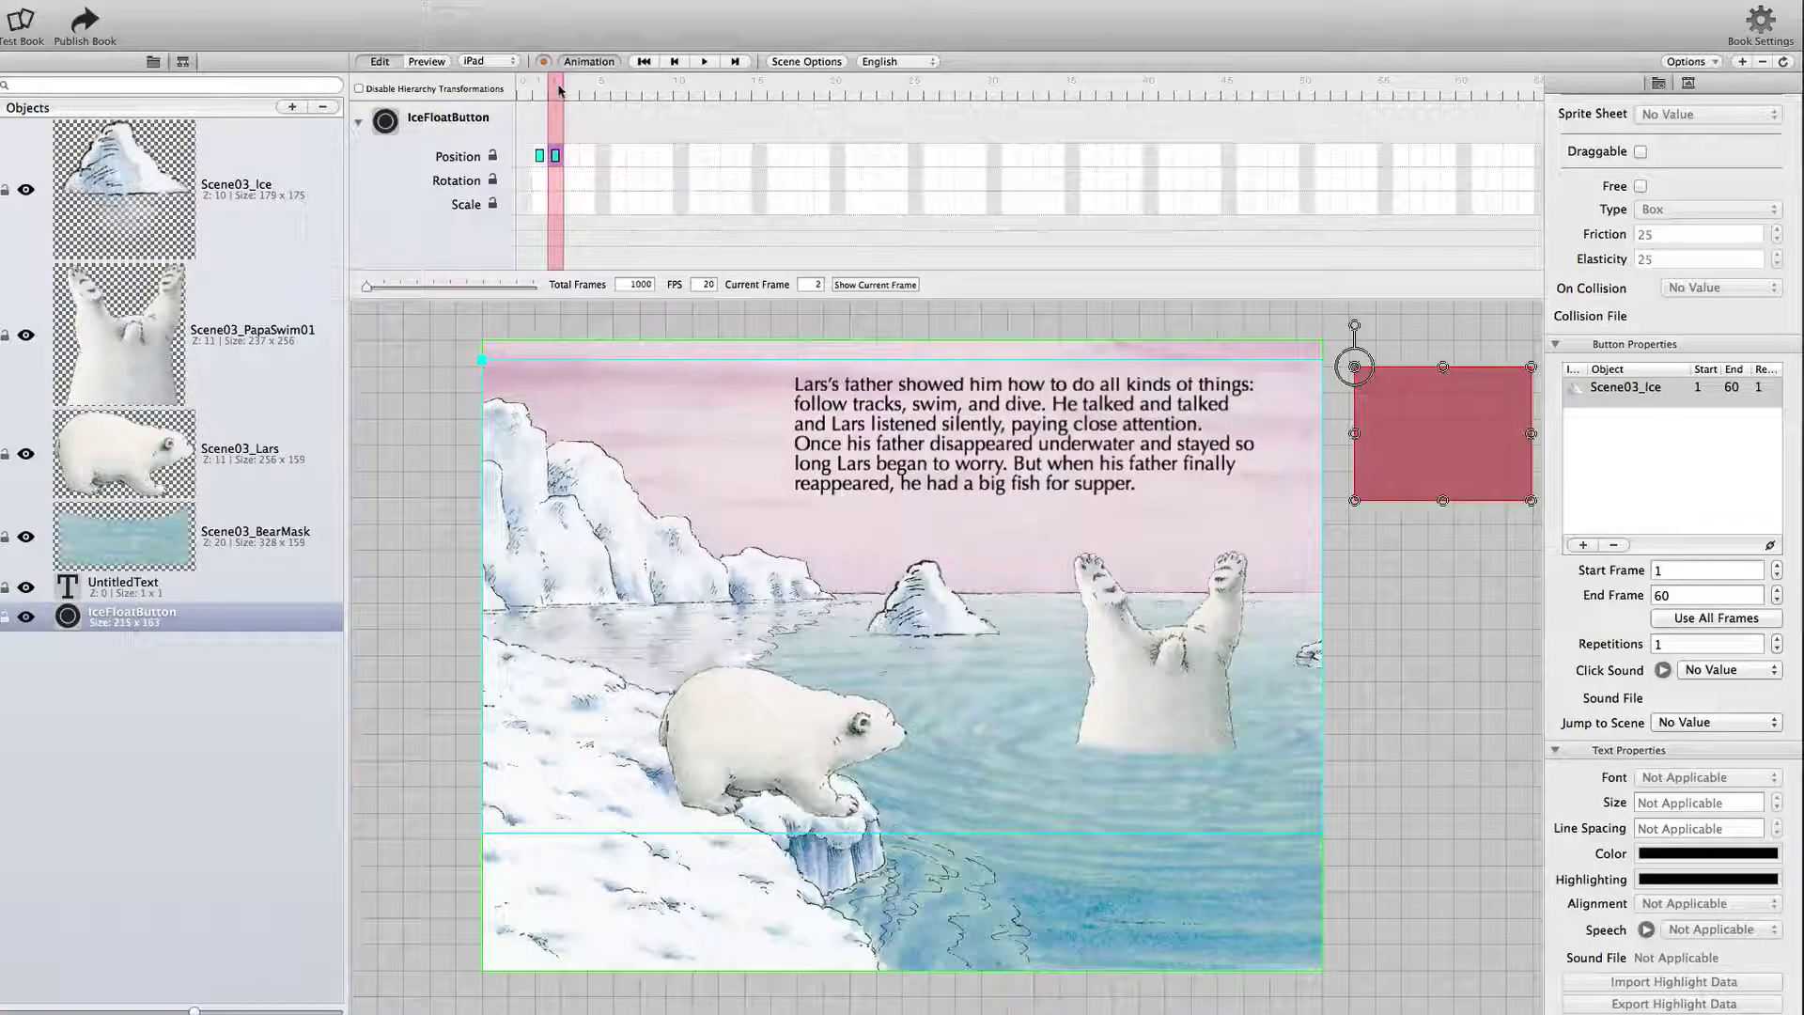
click(540, 89)
click(555, 88)
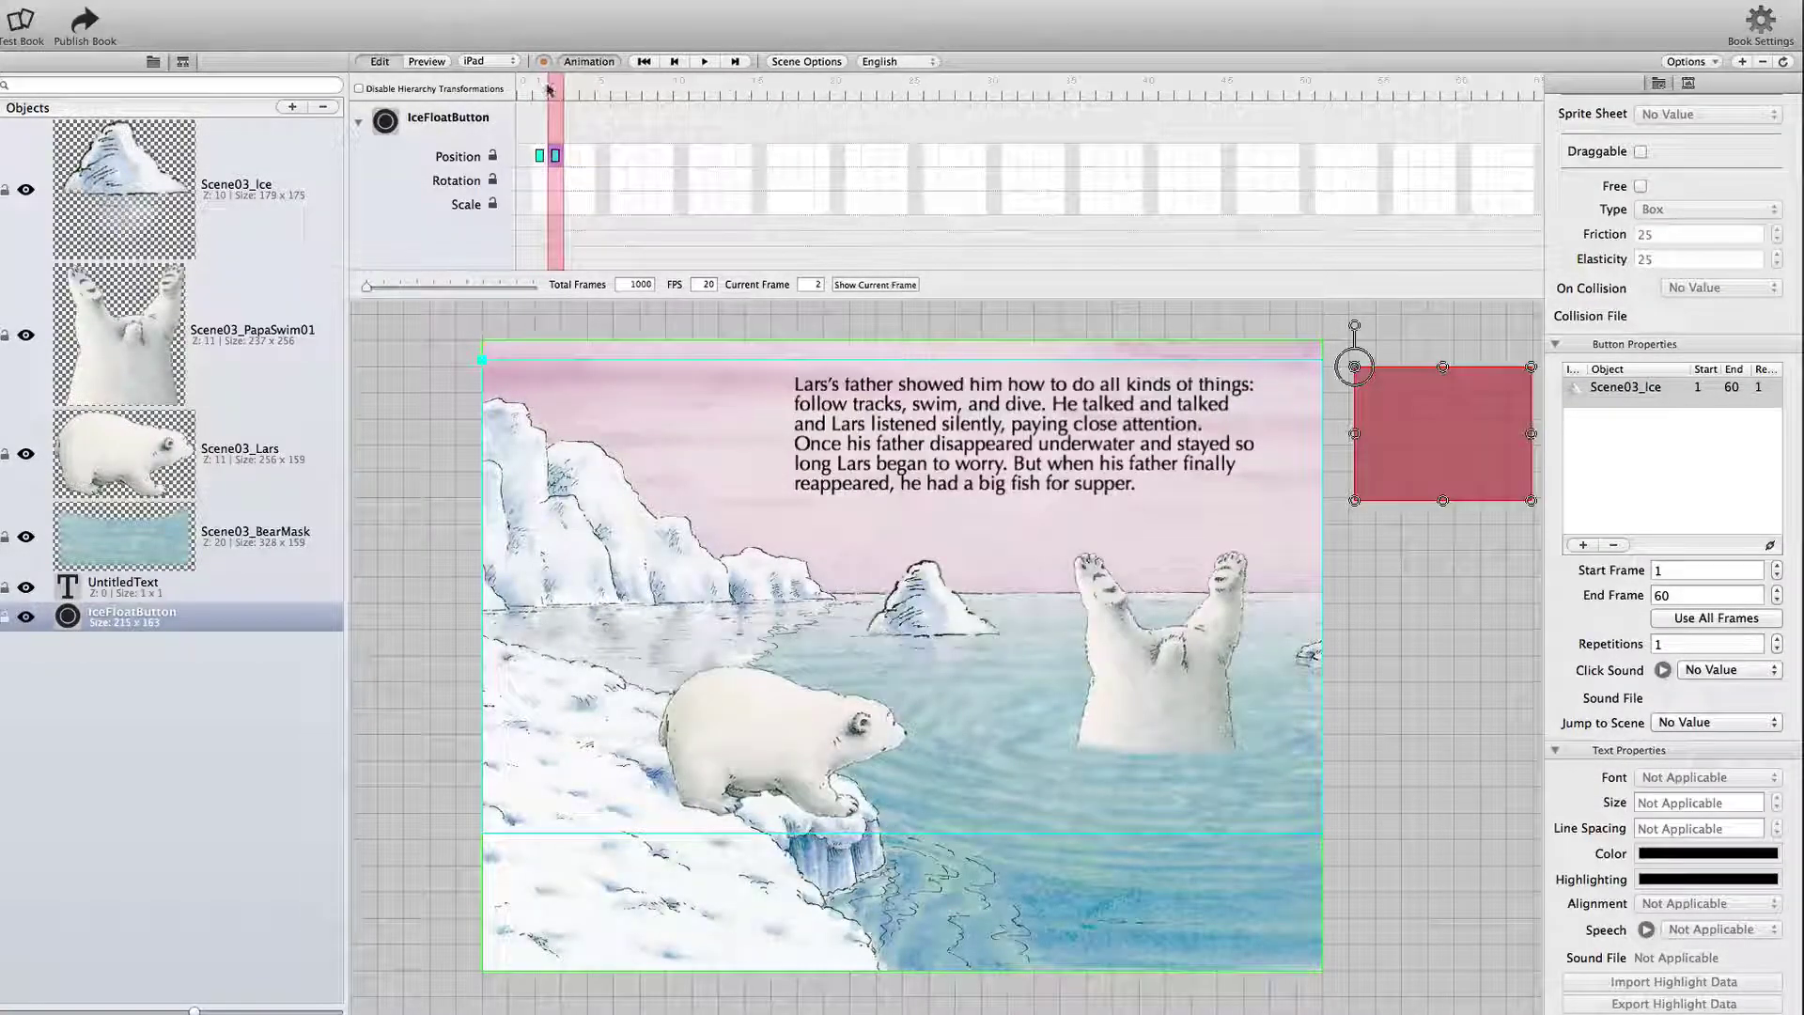
click(540, 89)
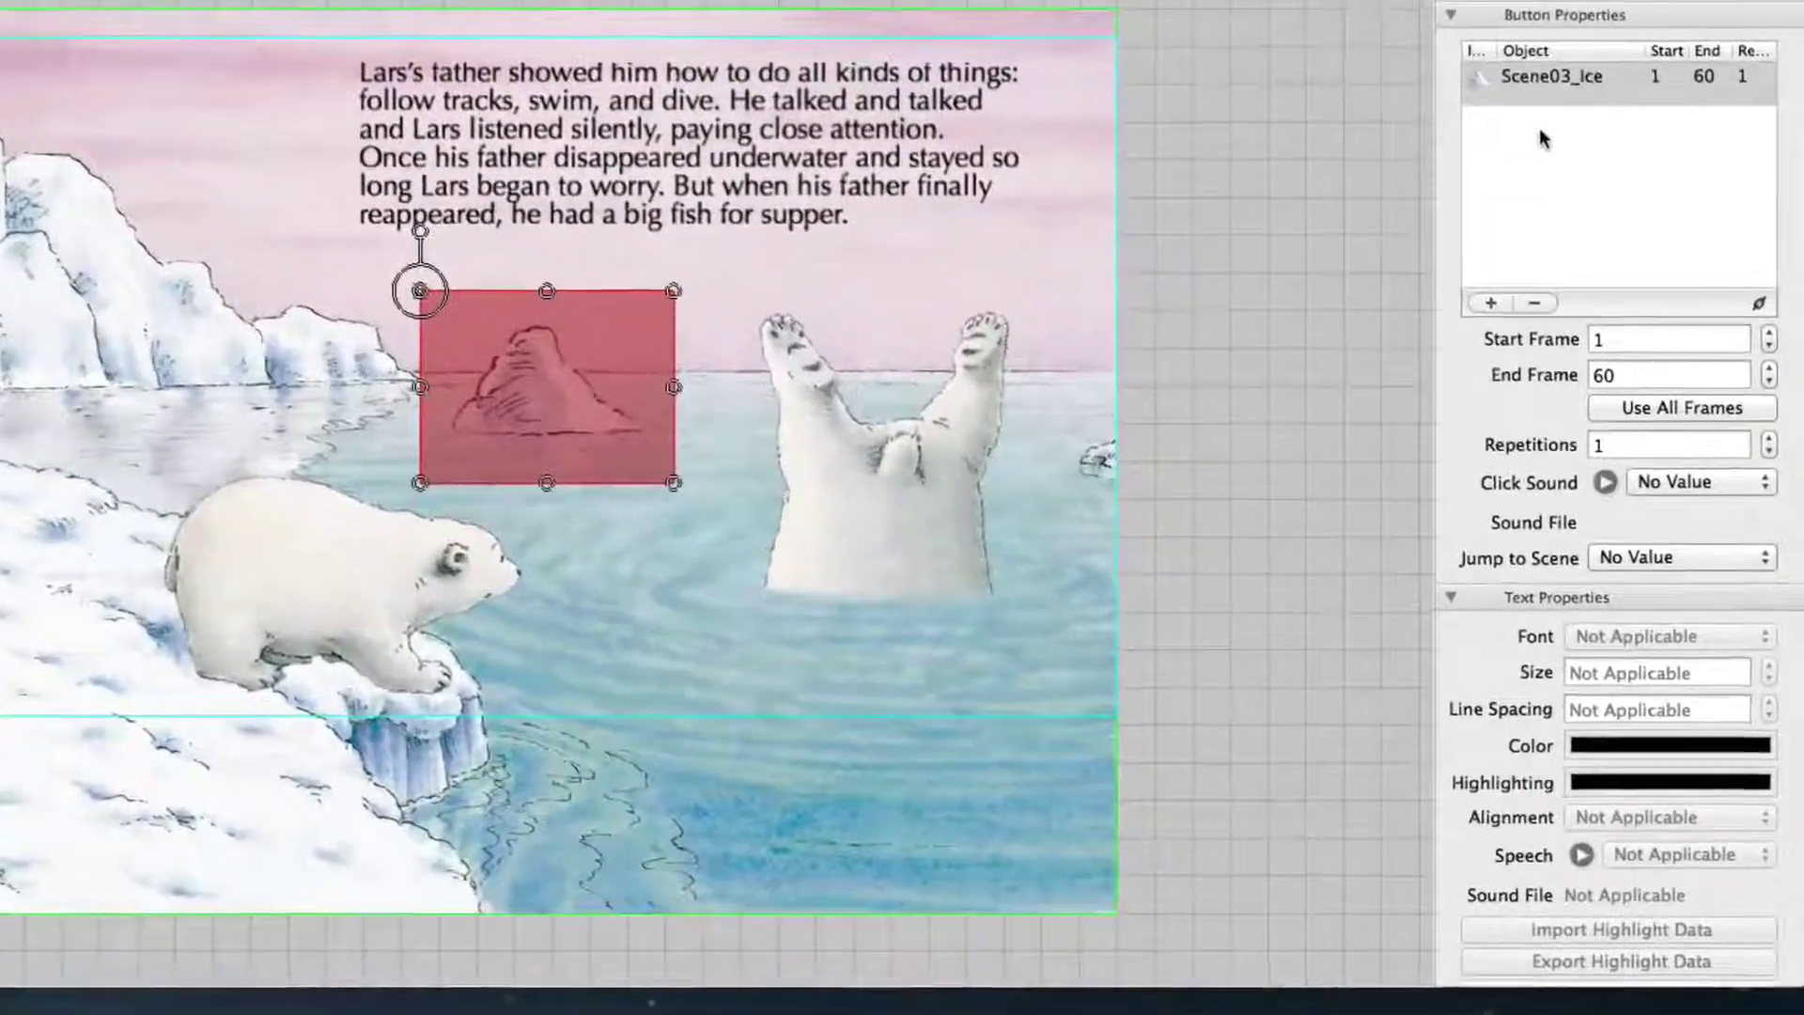
Add IceFloatButton to the button's own list of triggered objects, with start frame 1 and end frame 2.
click(1541, 152)
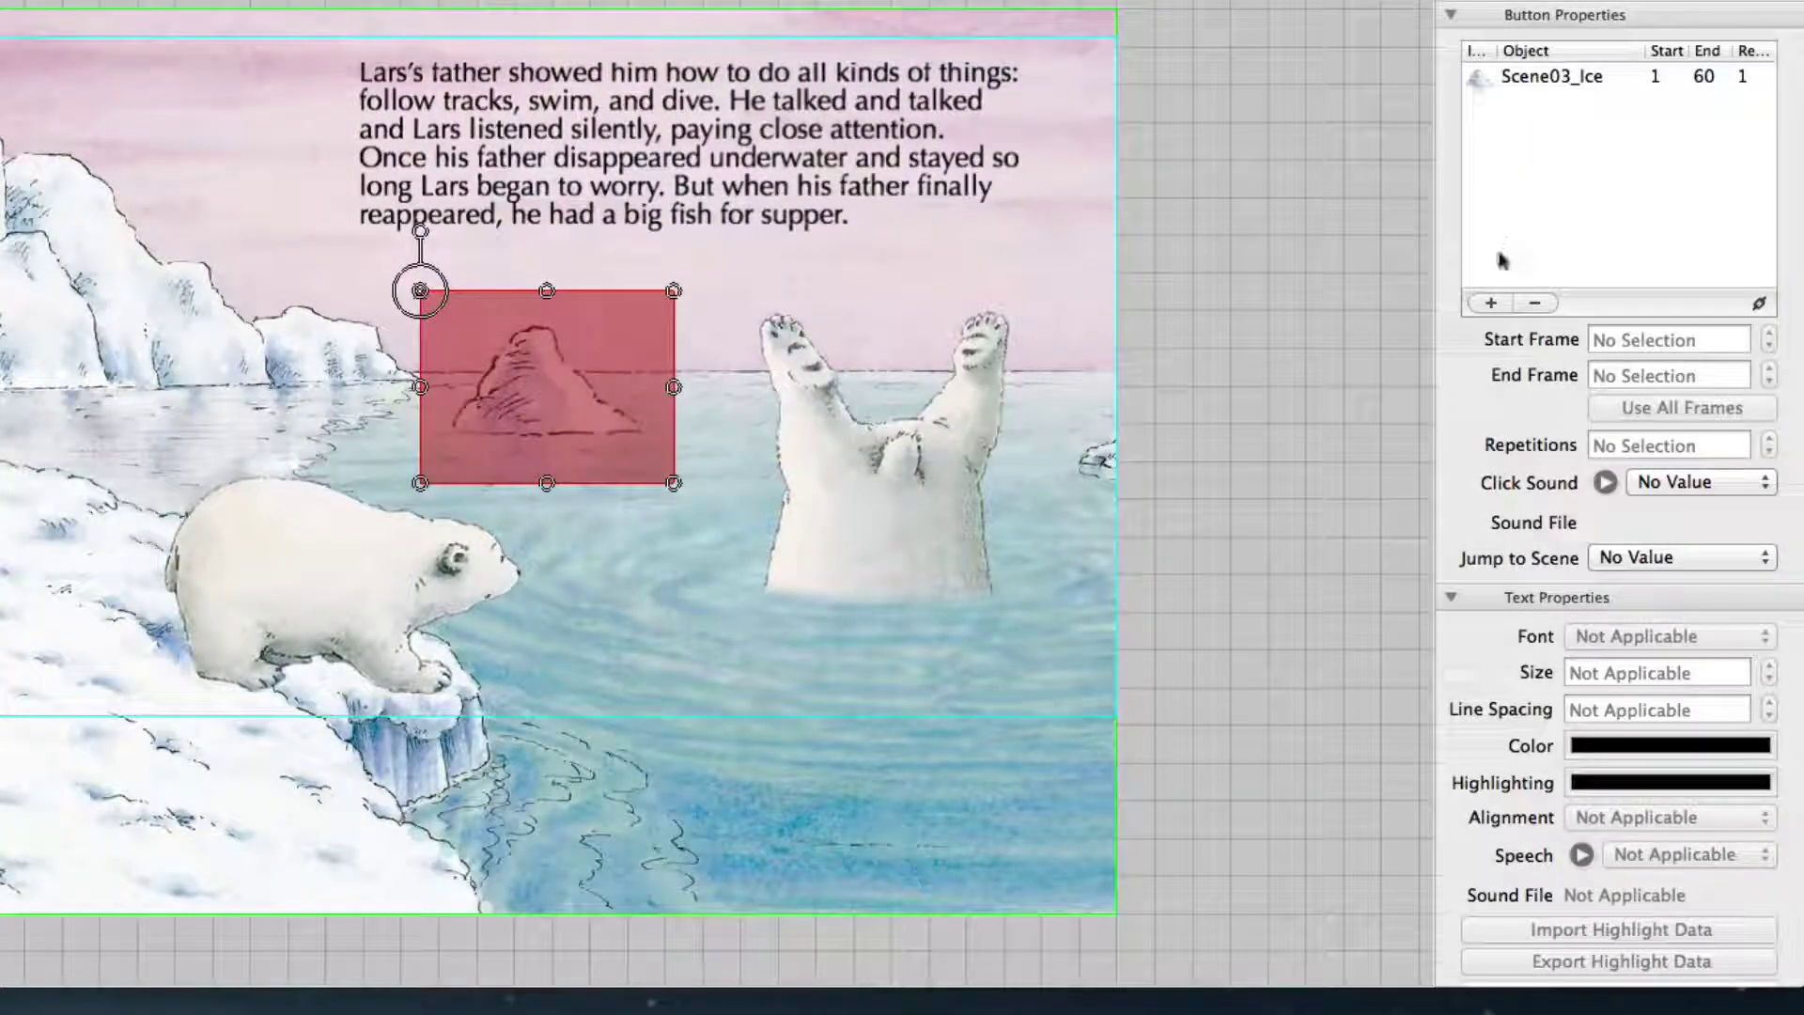
click(1491, 303)
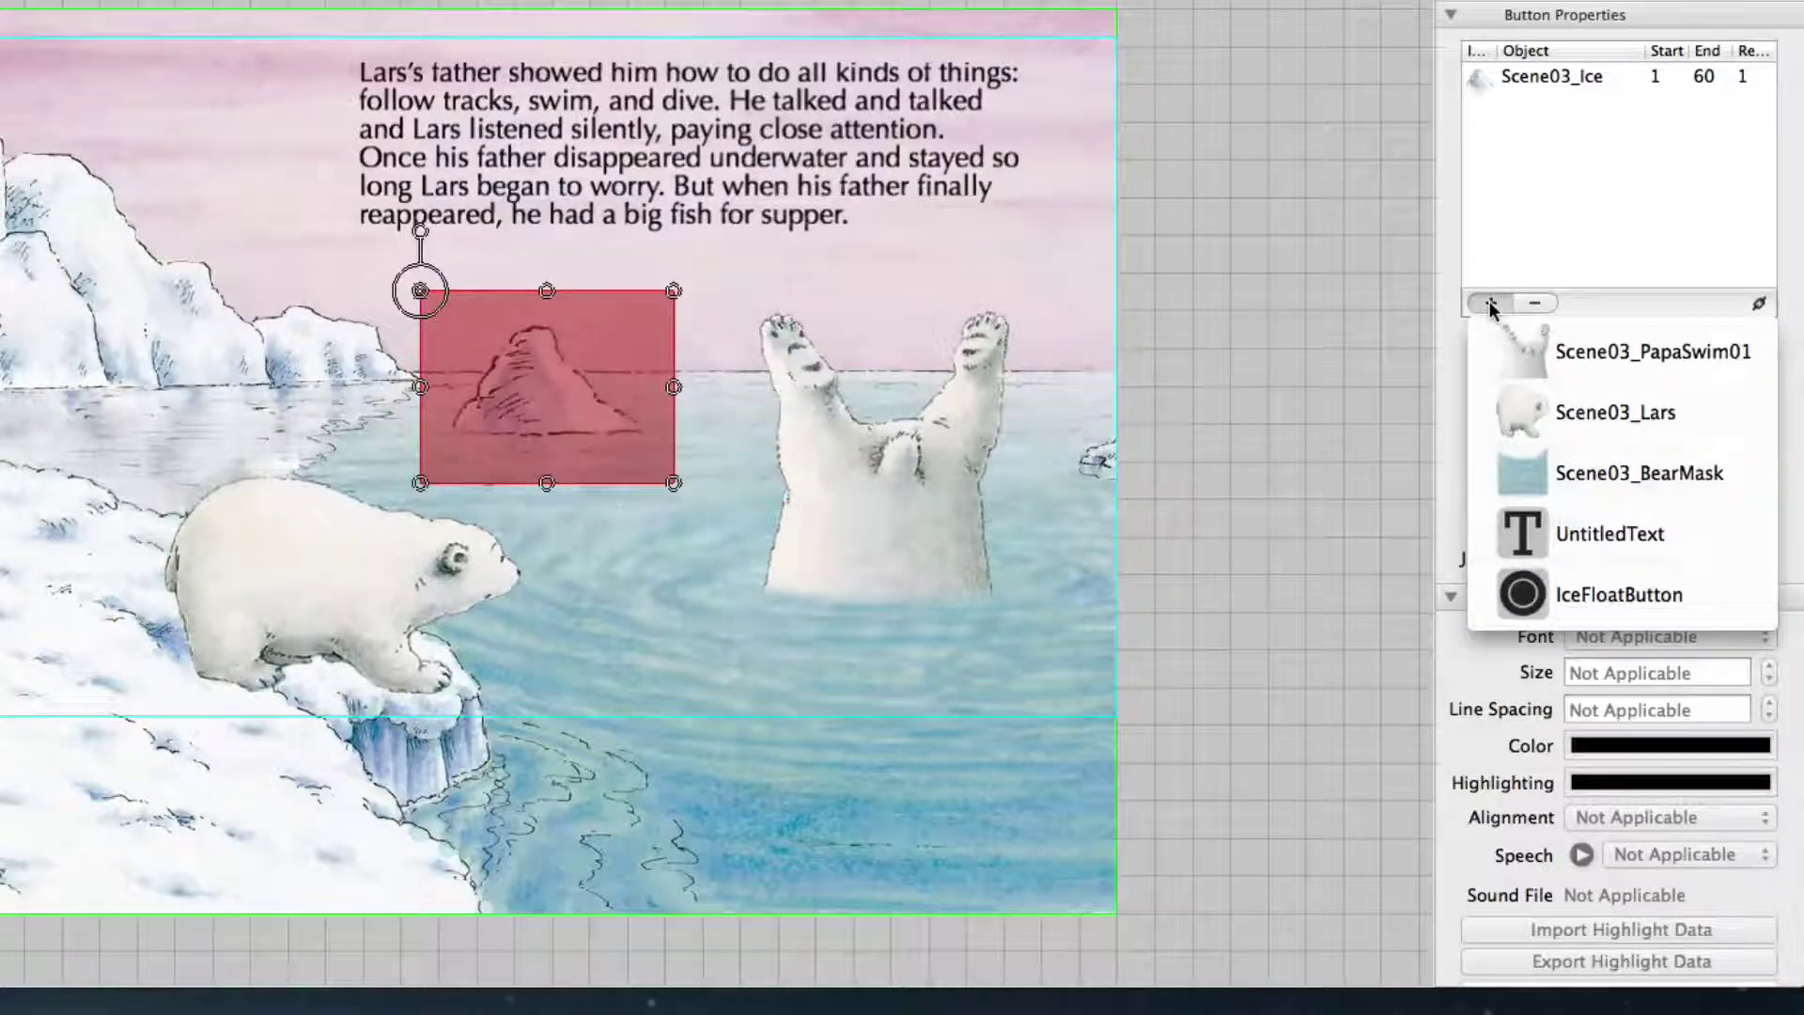
click(1602, 594)
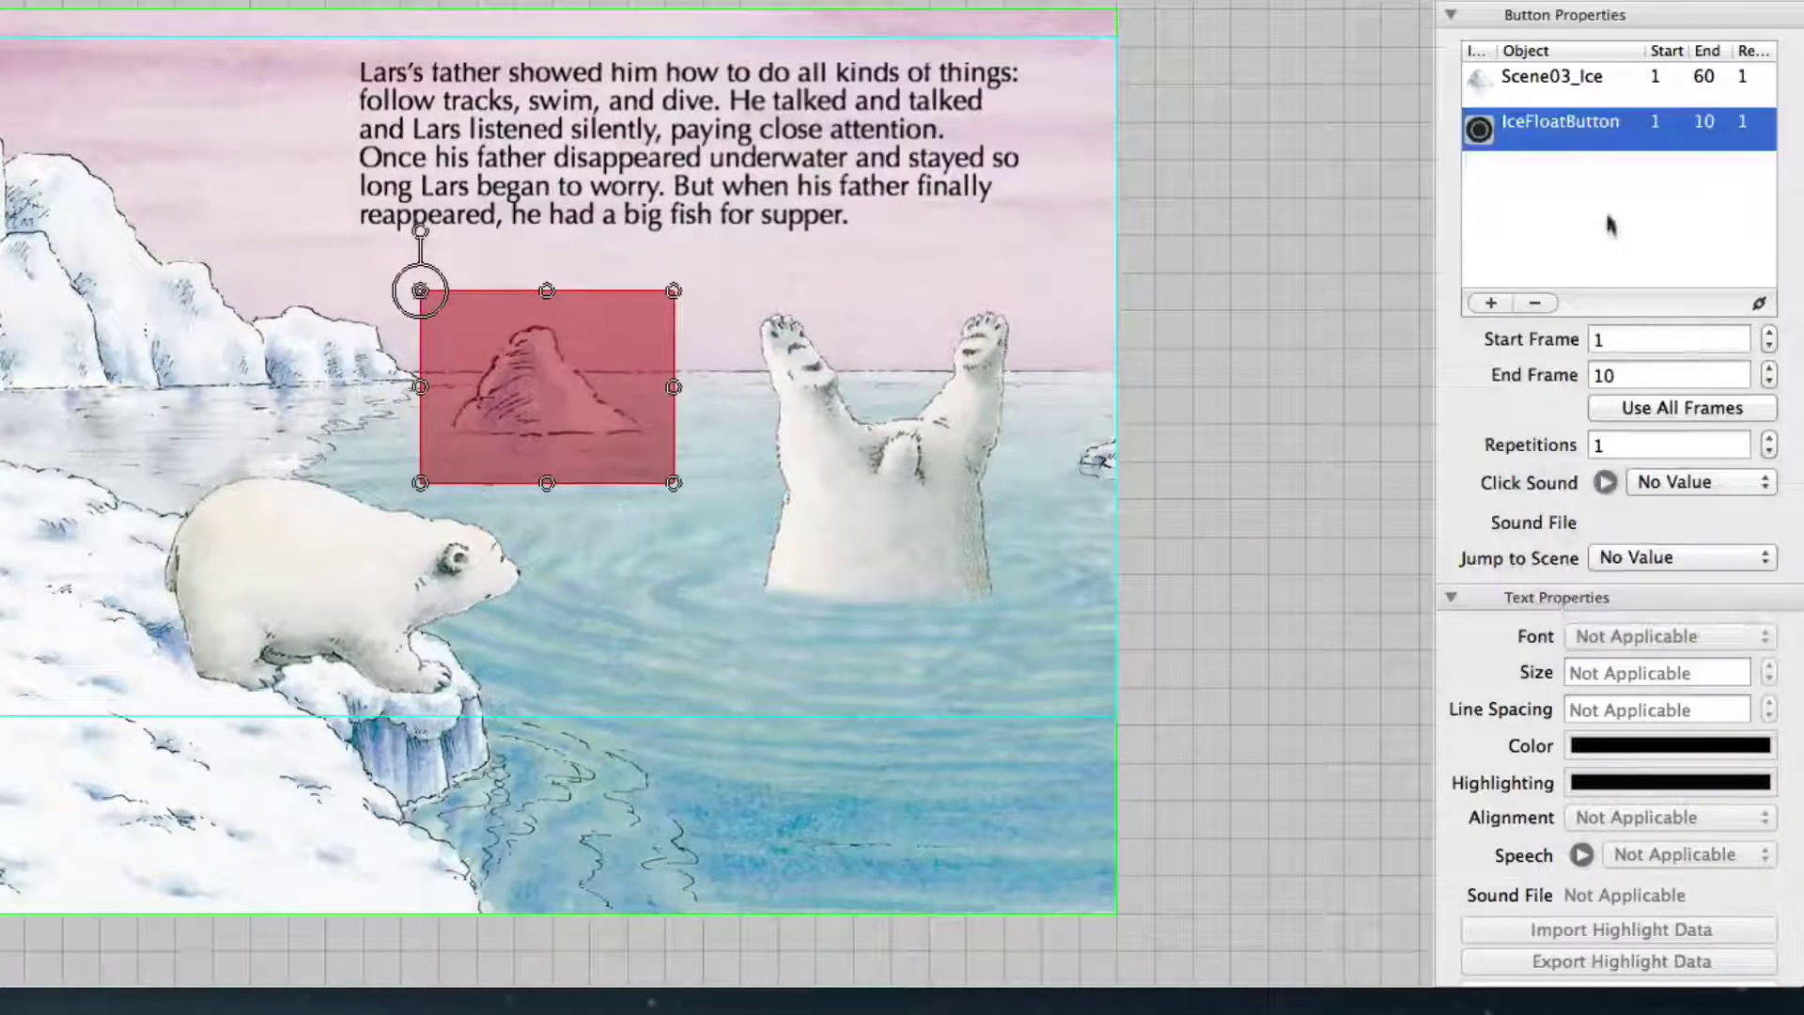
double_click(1631, 374)
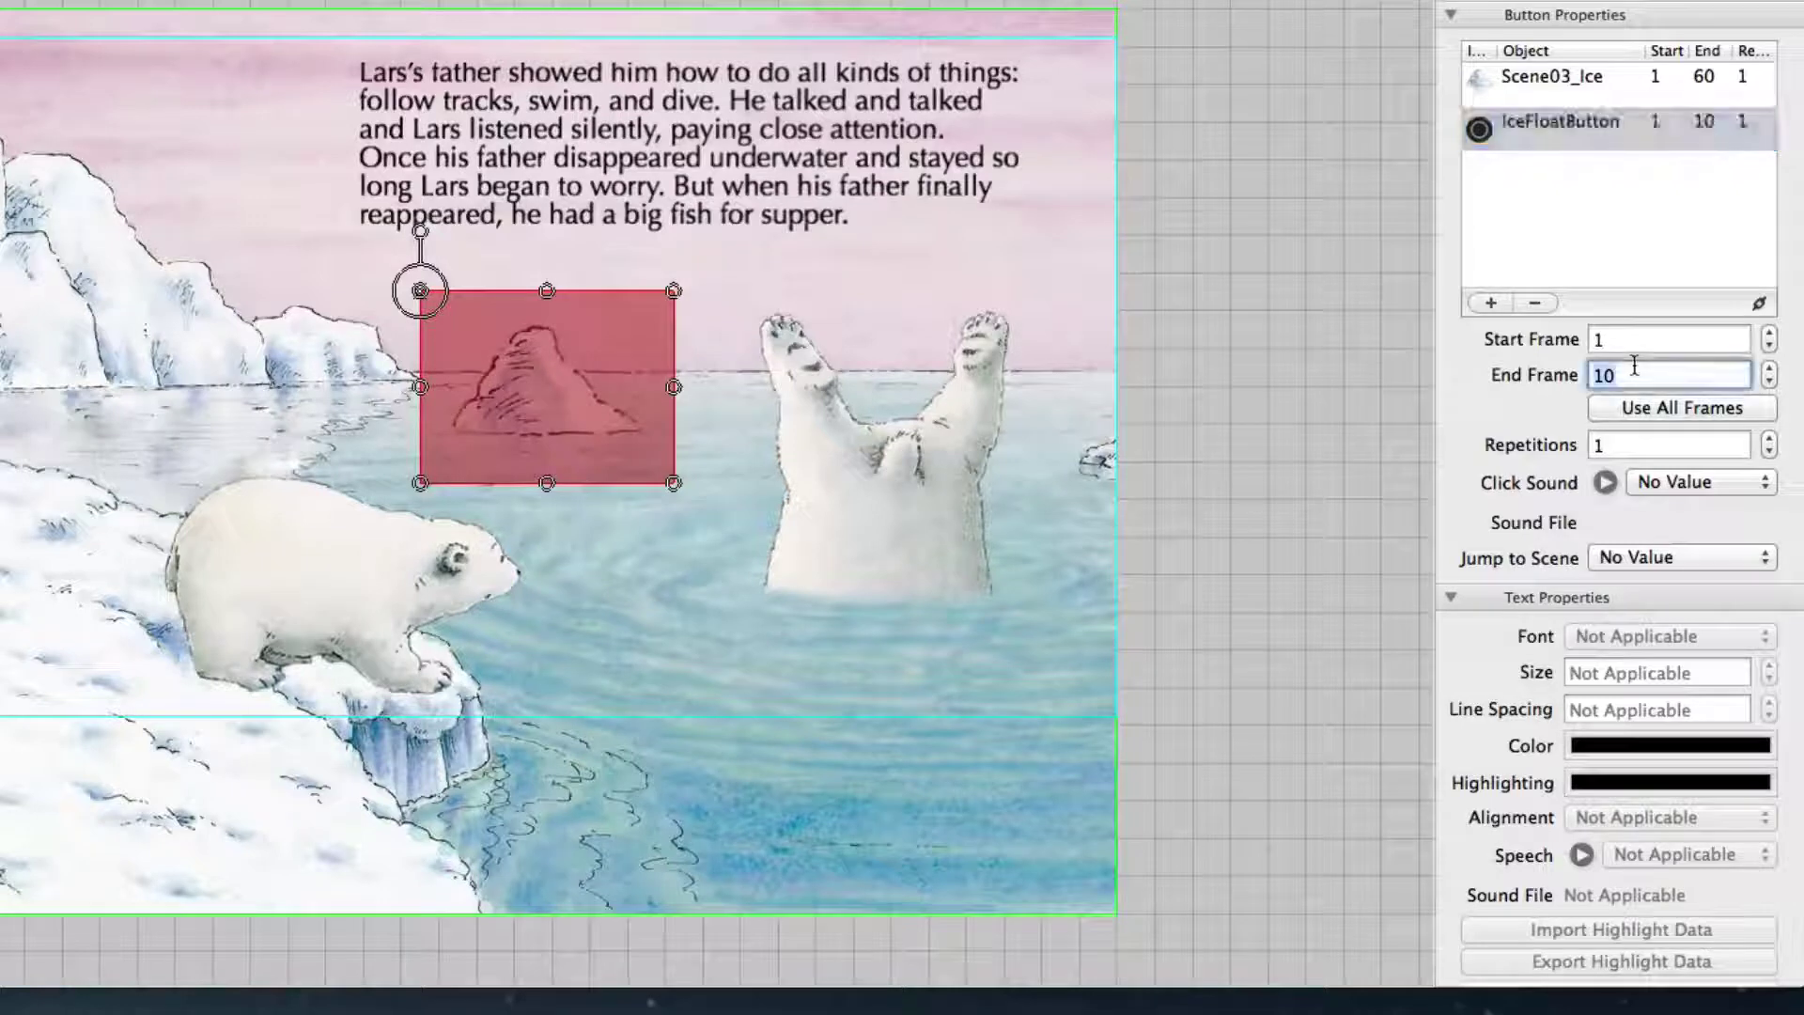
text(2)
key(Return)
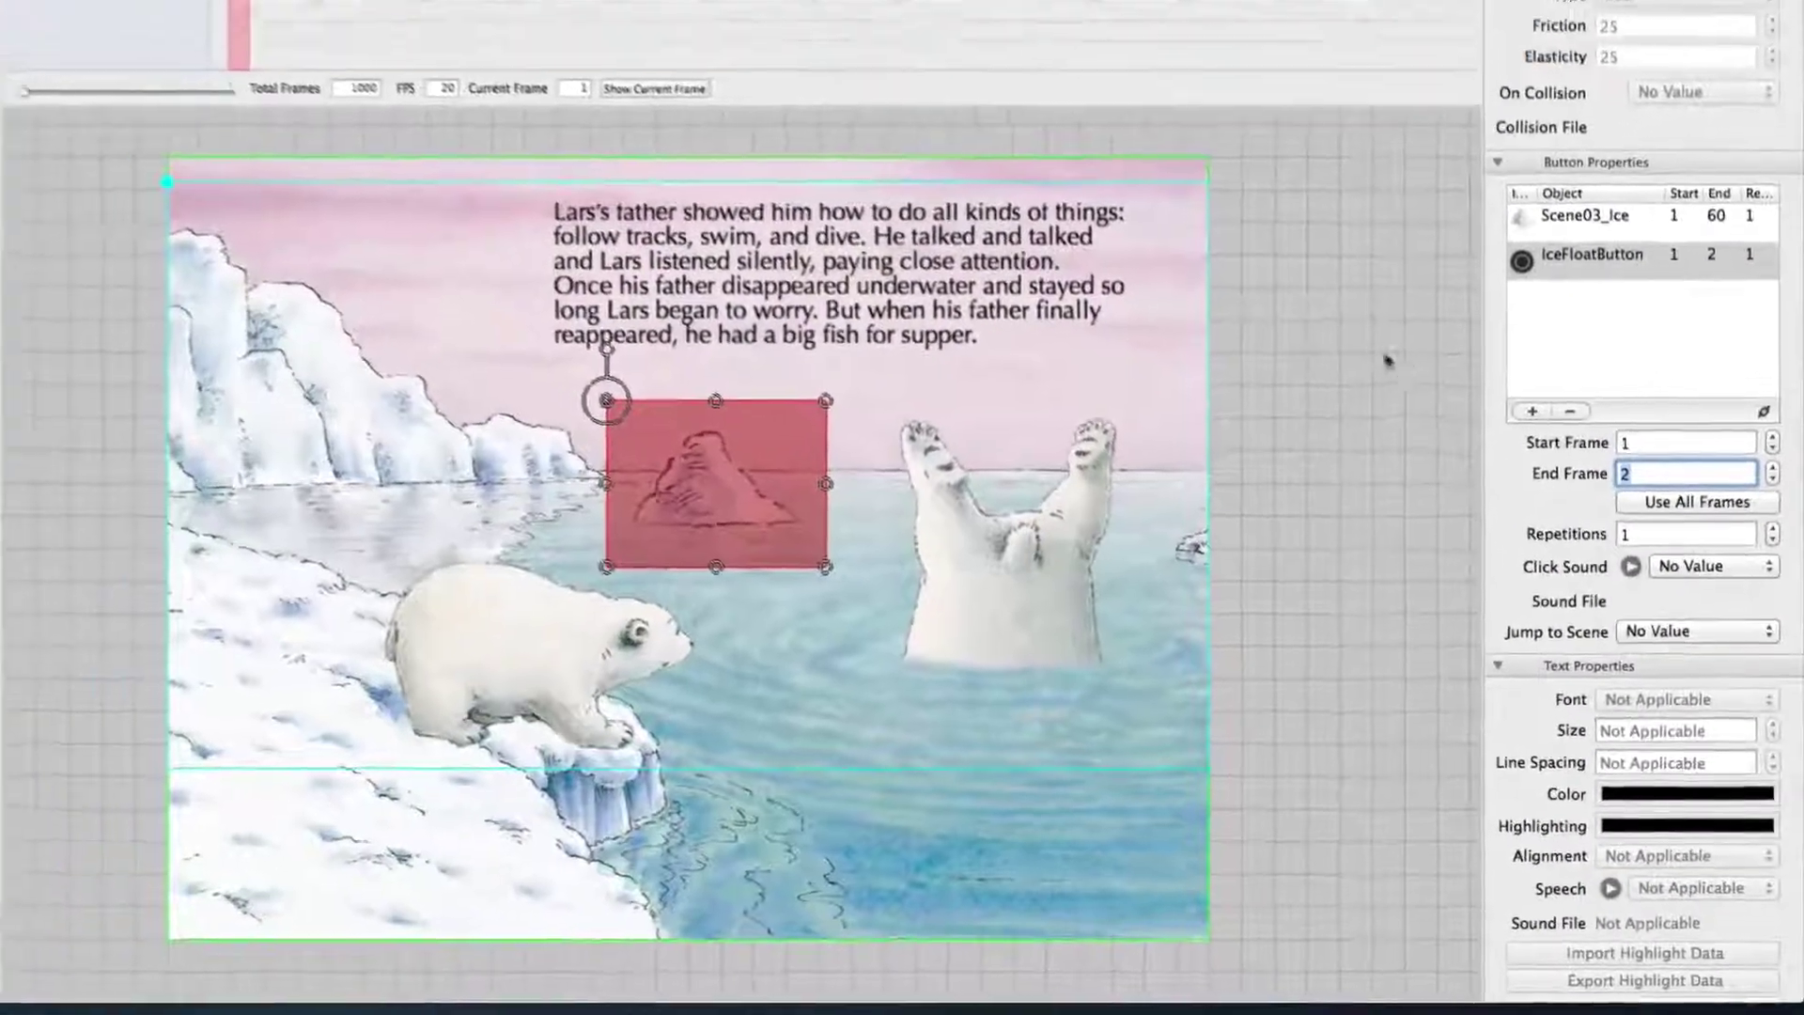
Preview the scene, trigger the iceberg button once, and return to editing at frame 1.
click(1271, 213)
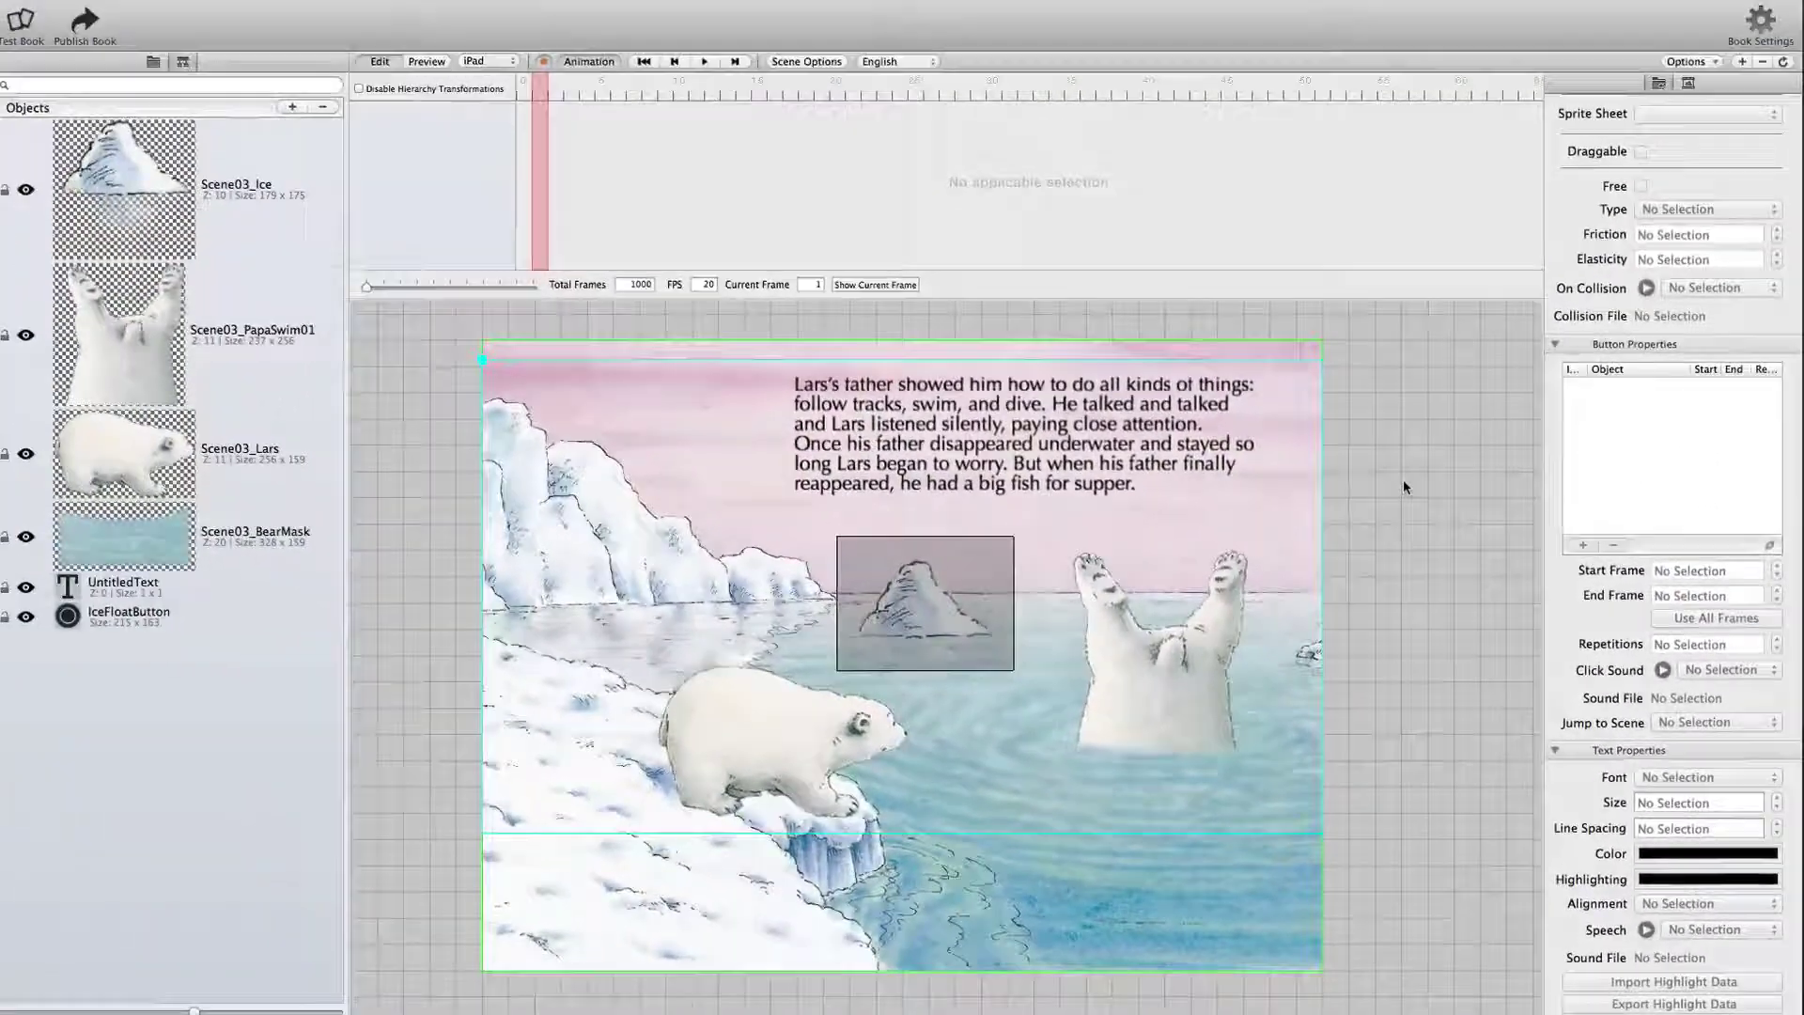
key(super+r)
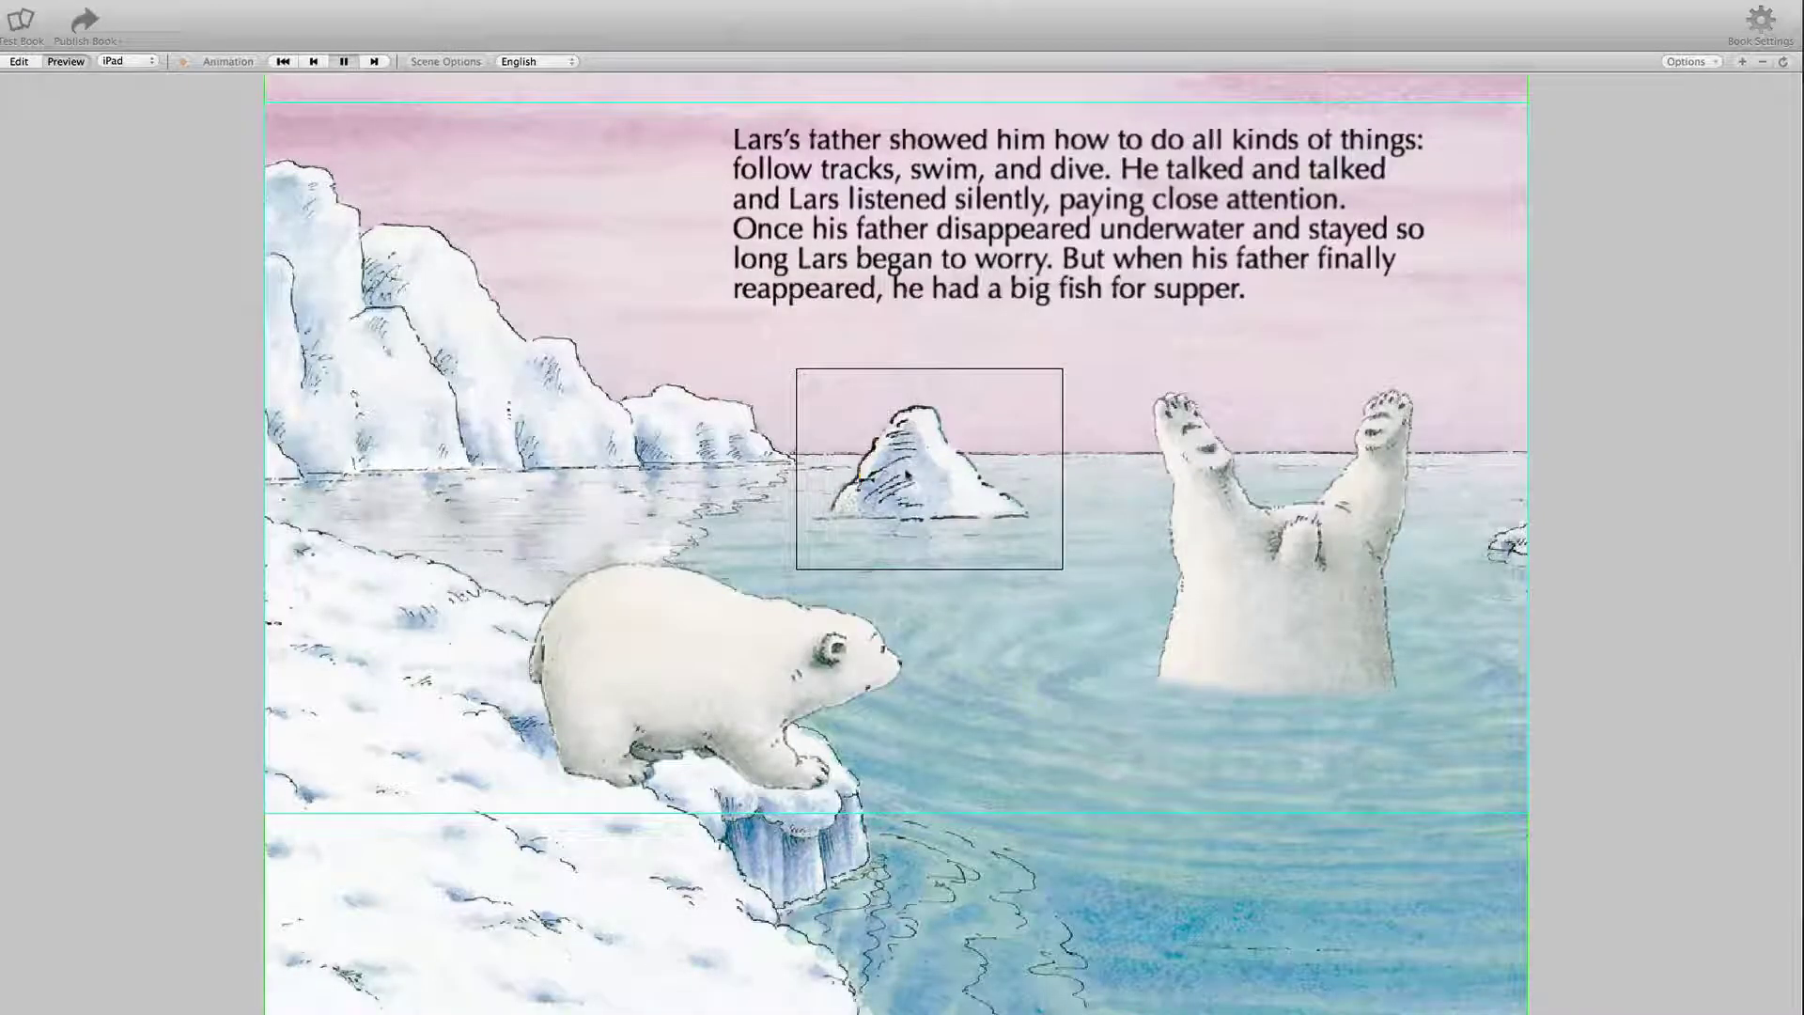
click(904, 475)
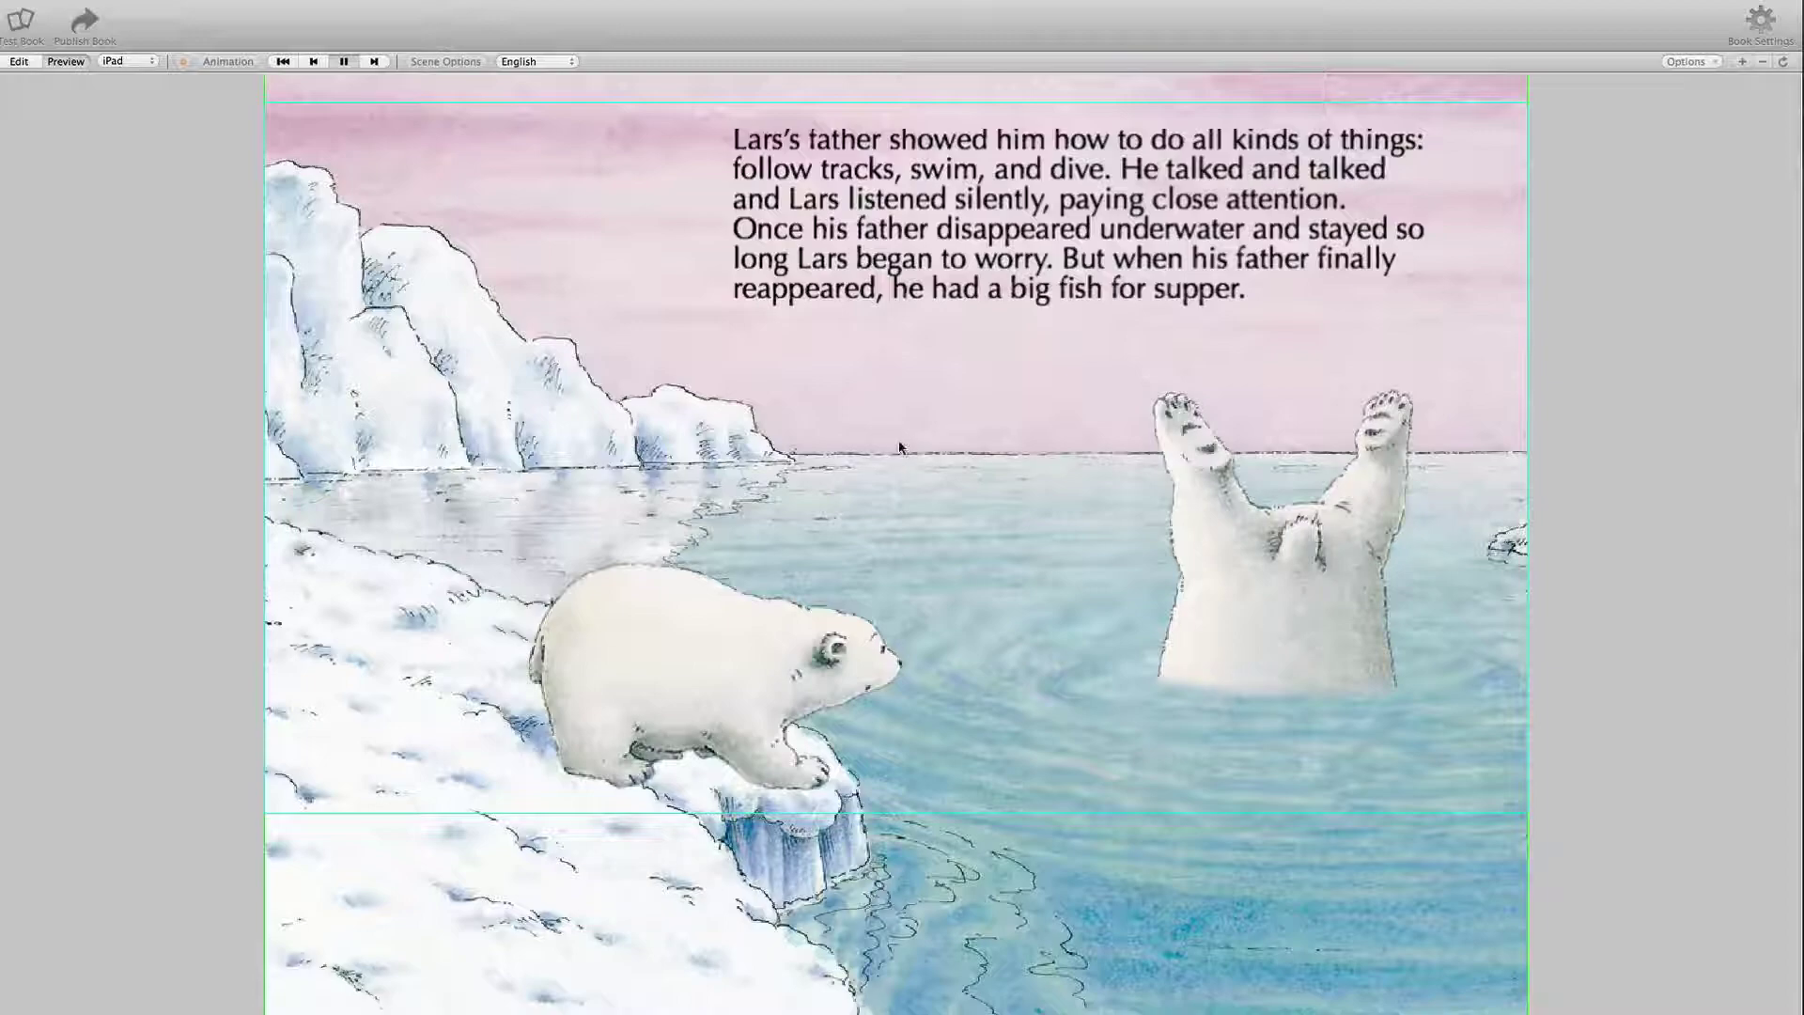
key(Escape)
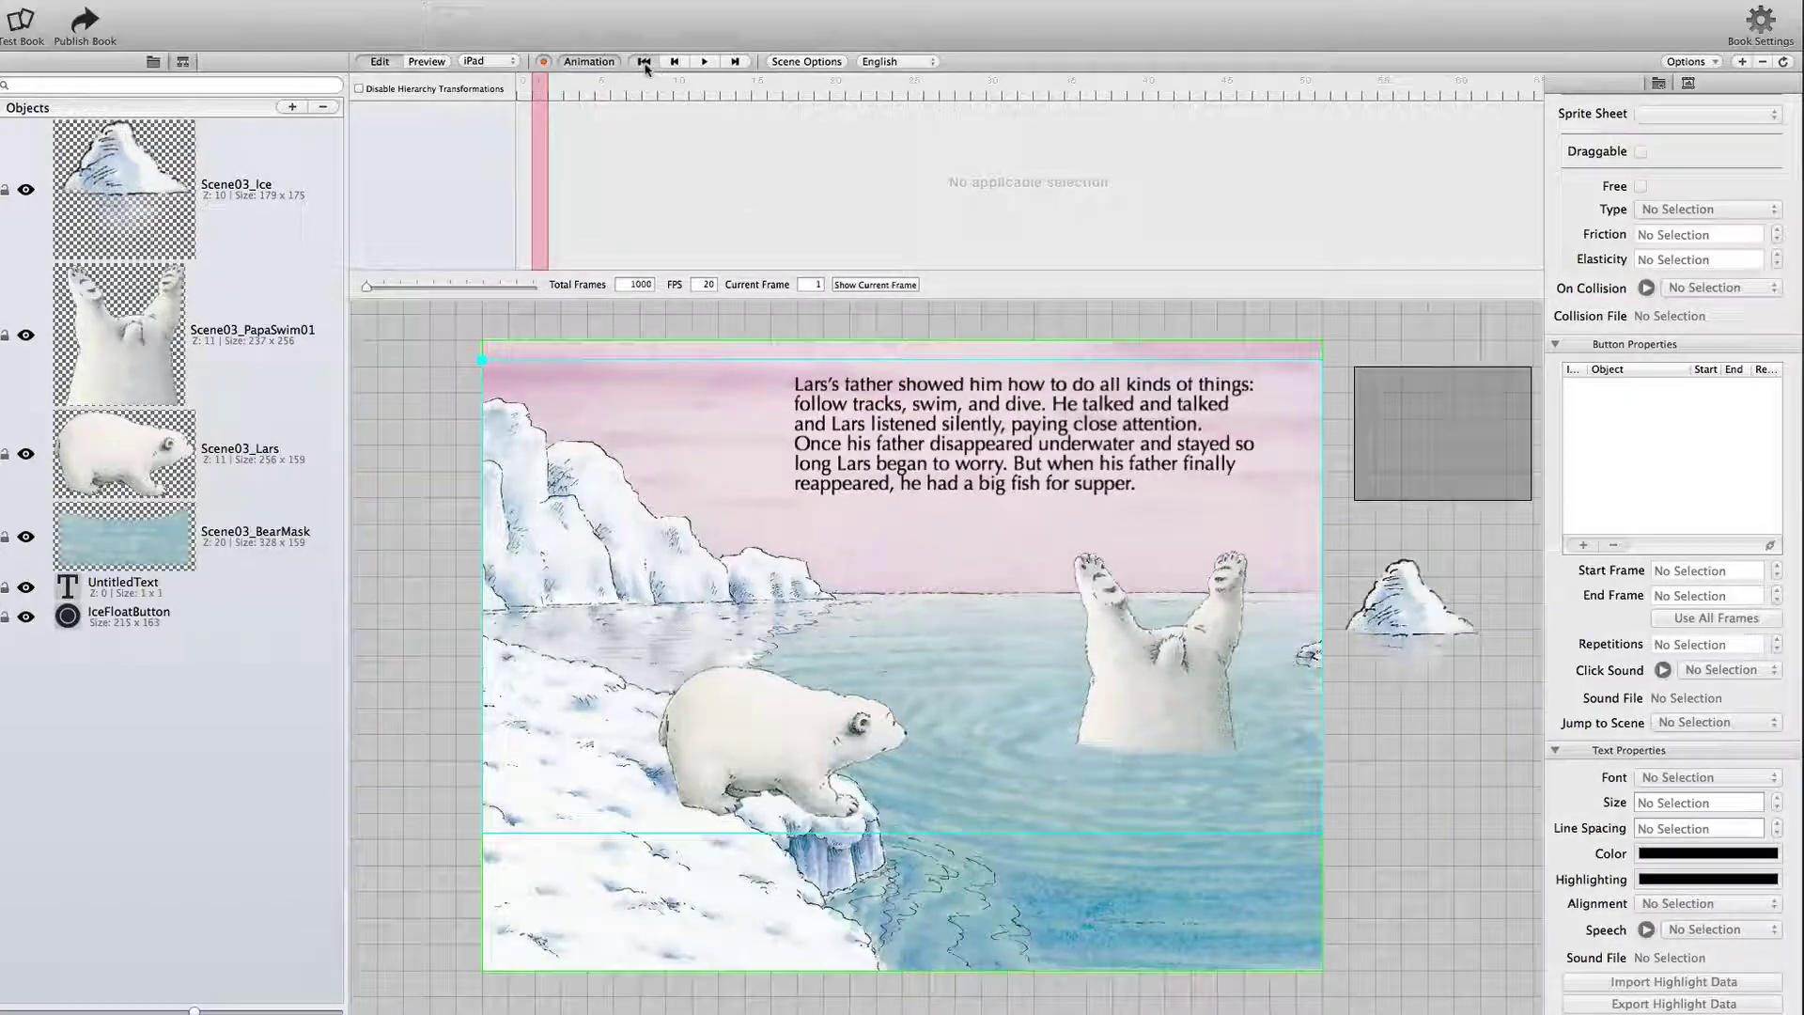
Check the frame ranges of the iceberg button's Scene03_Ice and IceFloatButton entries against the button's timeline keyframes.
click(911, 617)
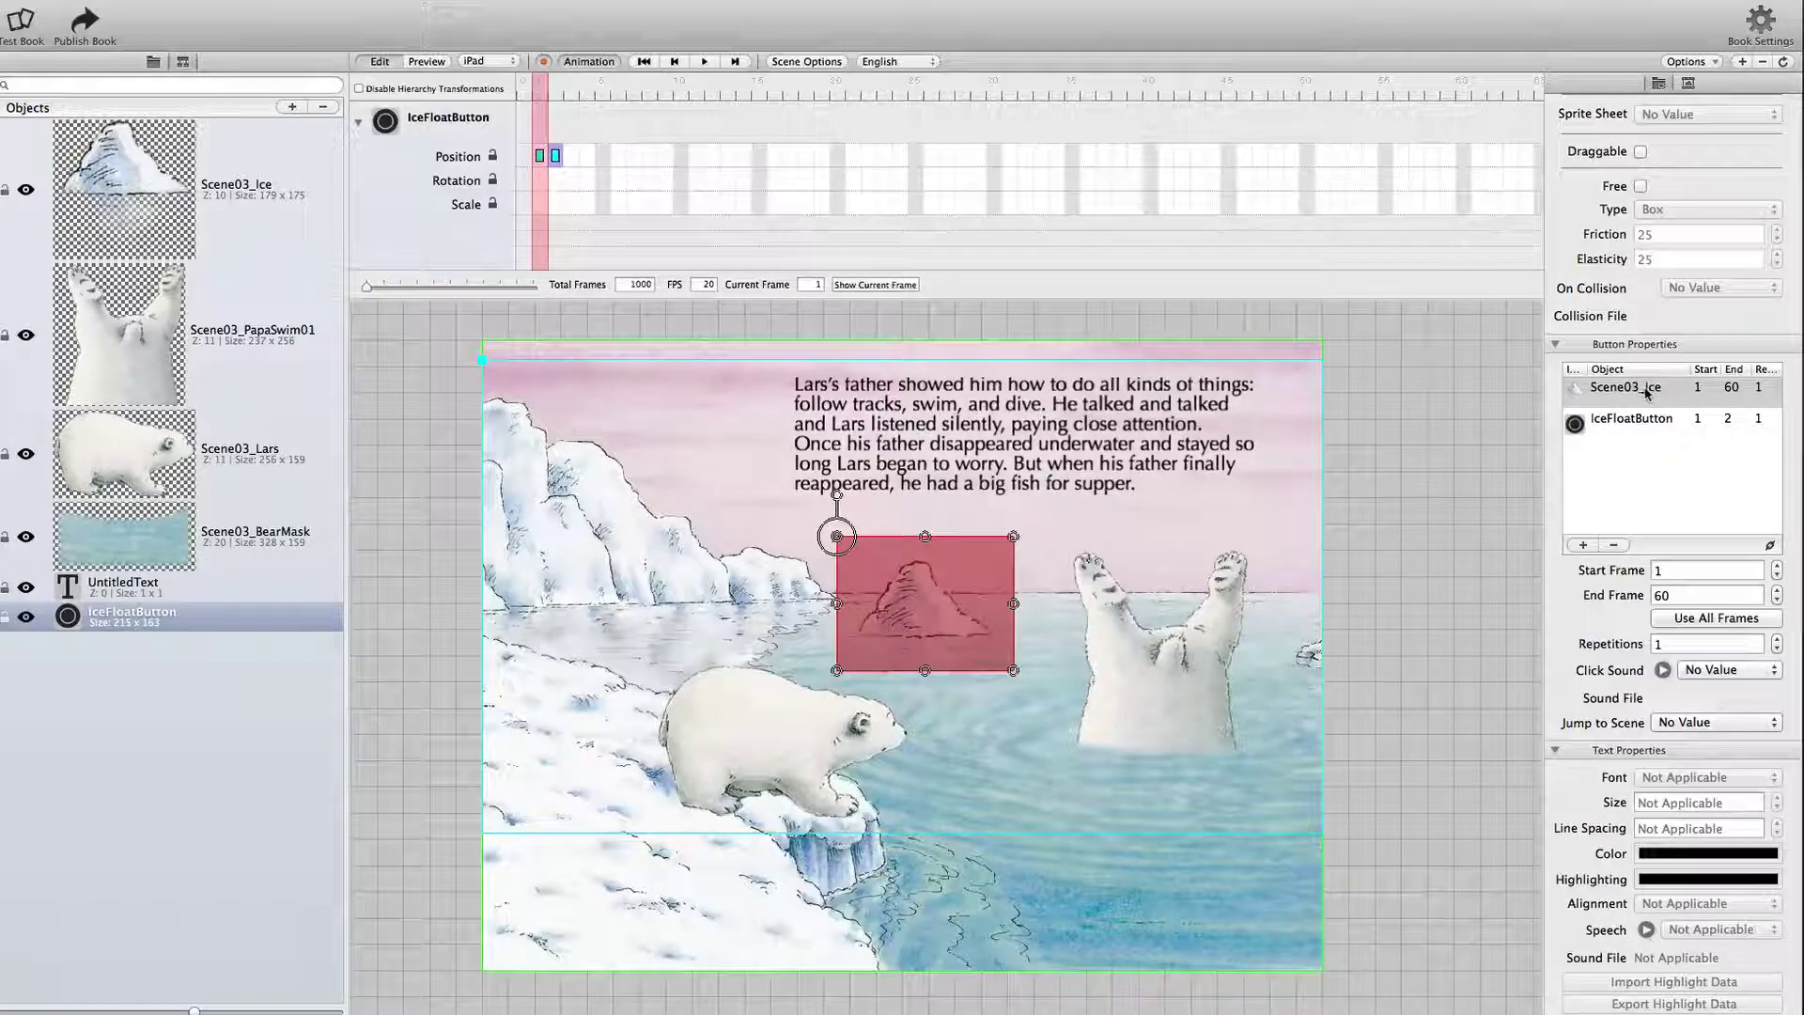
click(1629, 425)
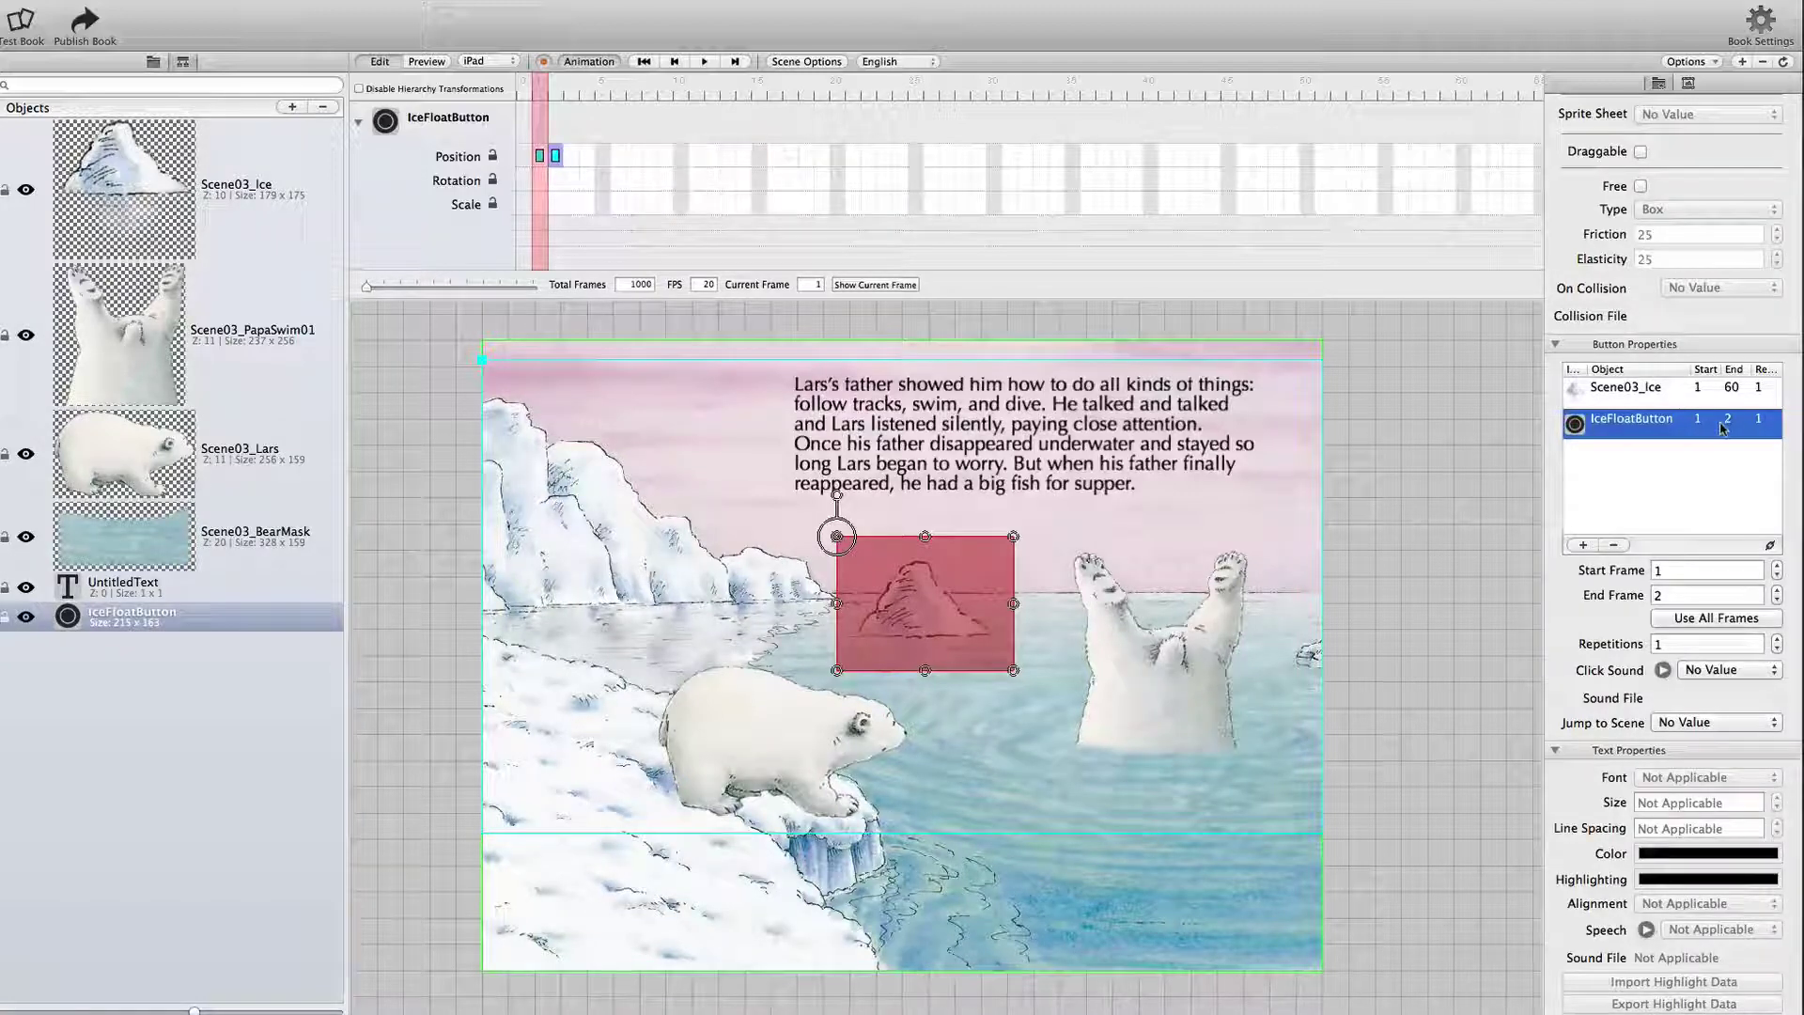
drag(540, 88, 542, 88)
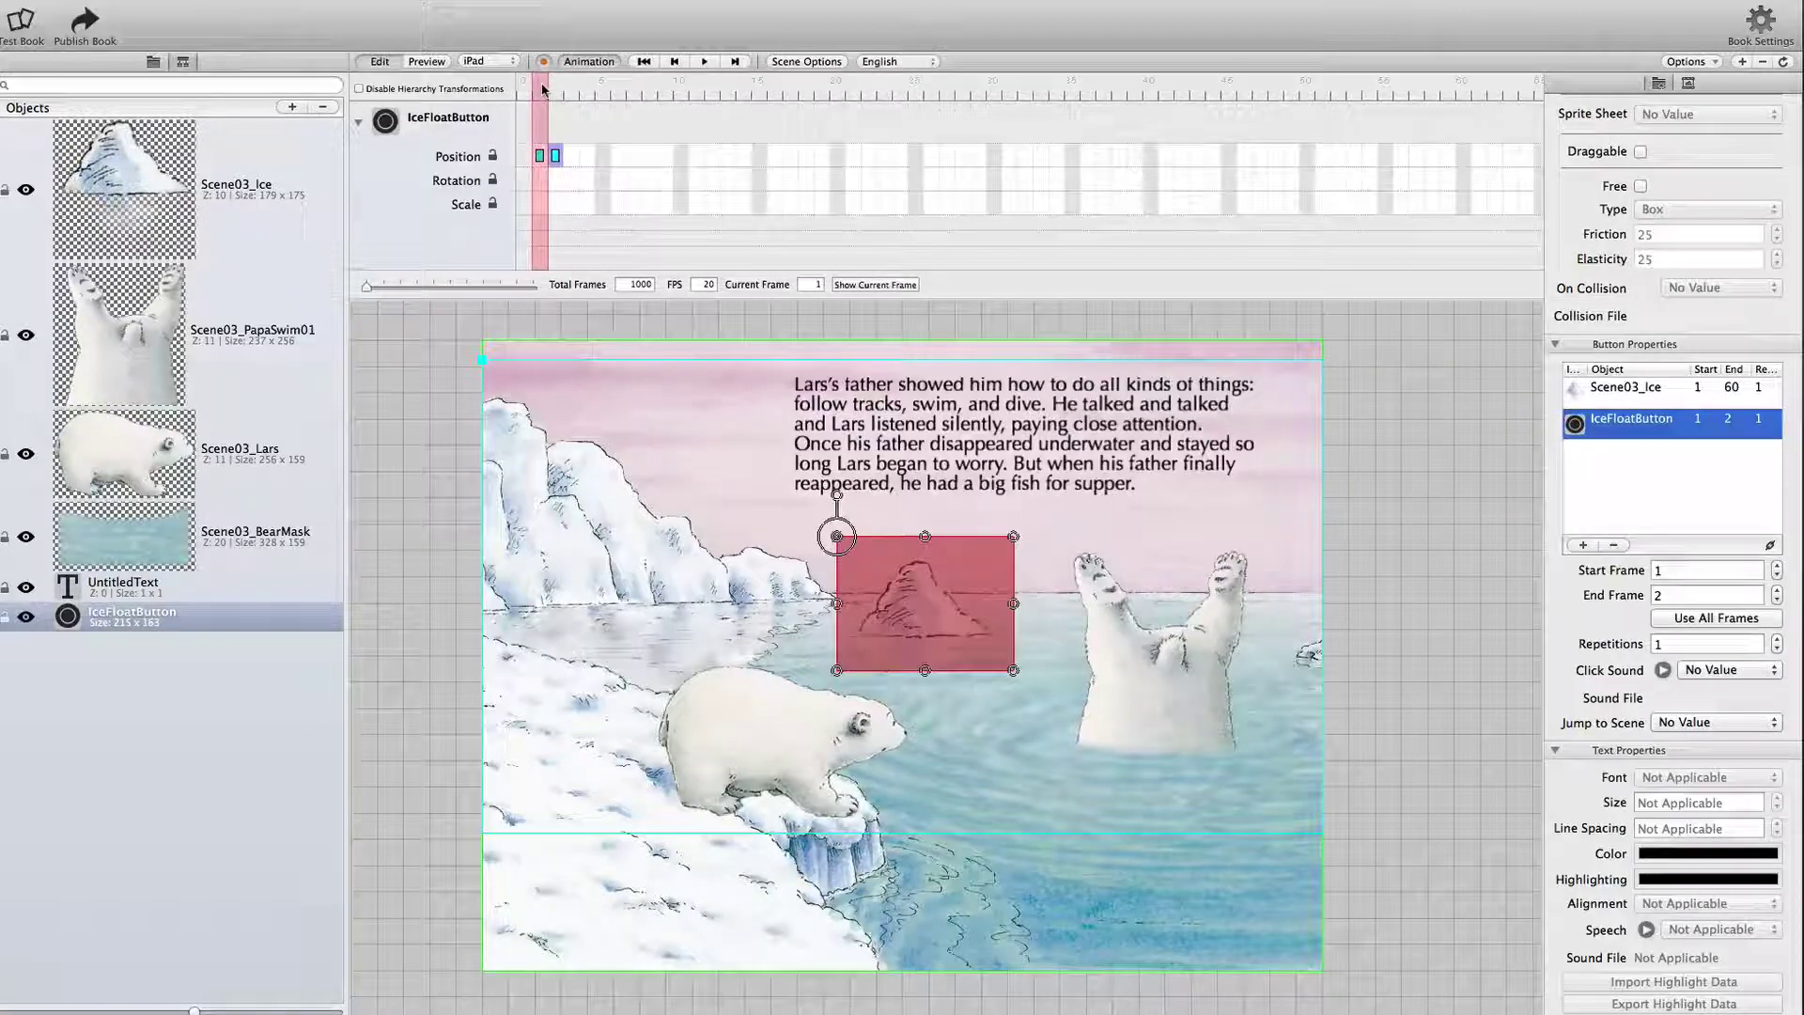
click(1630, 508)
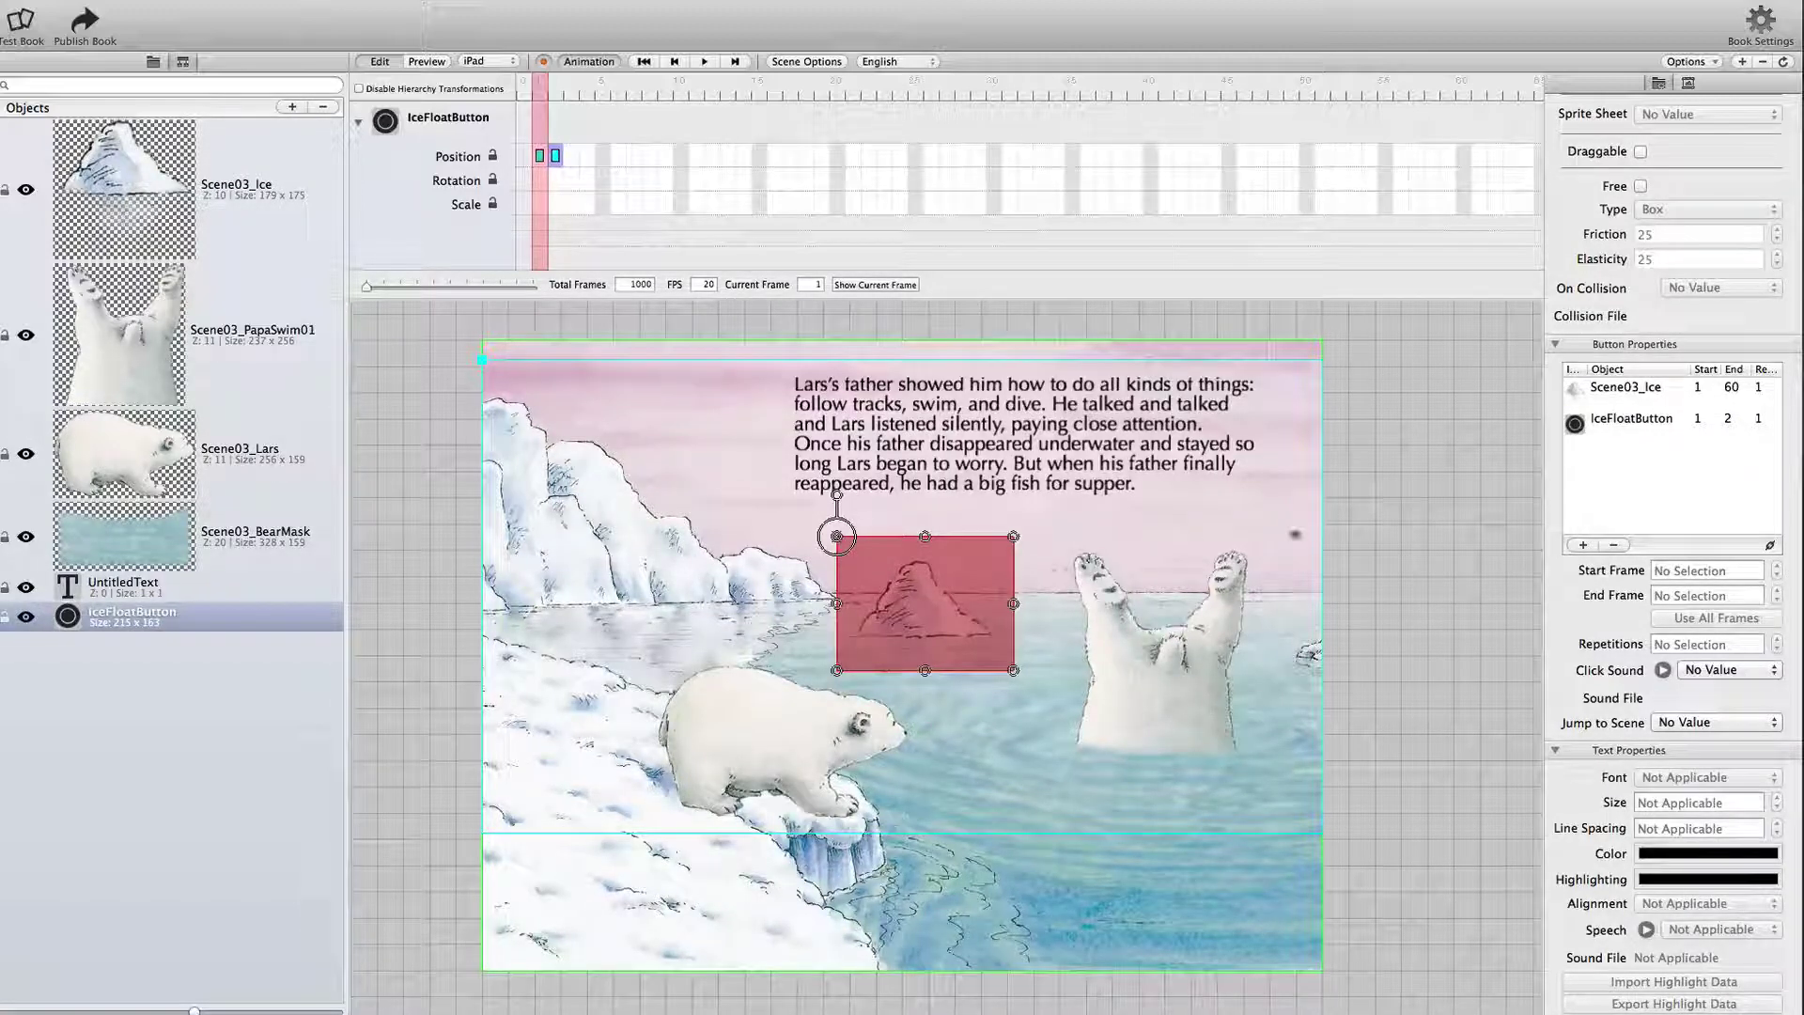
Add position and scale keyframes for the Scene03_Lars bear at frame 1.
click(750, 744)
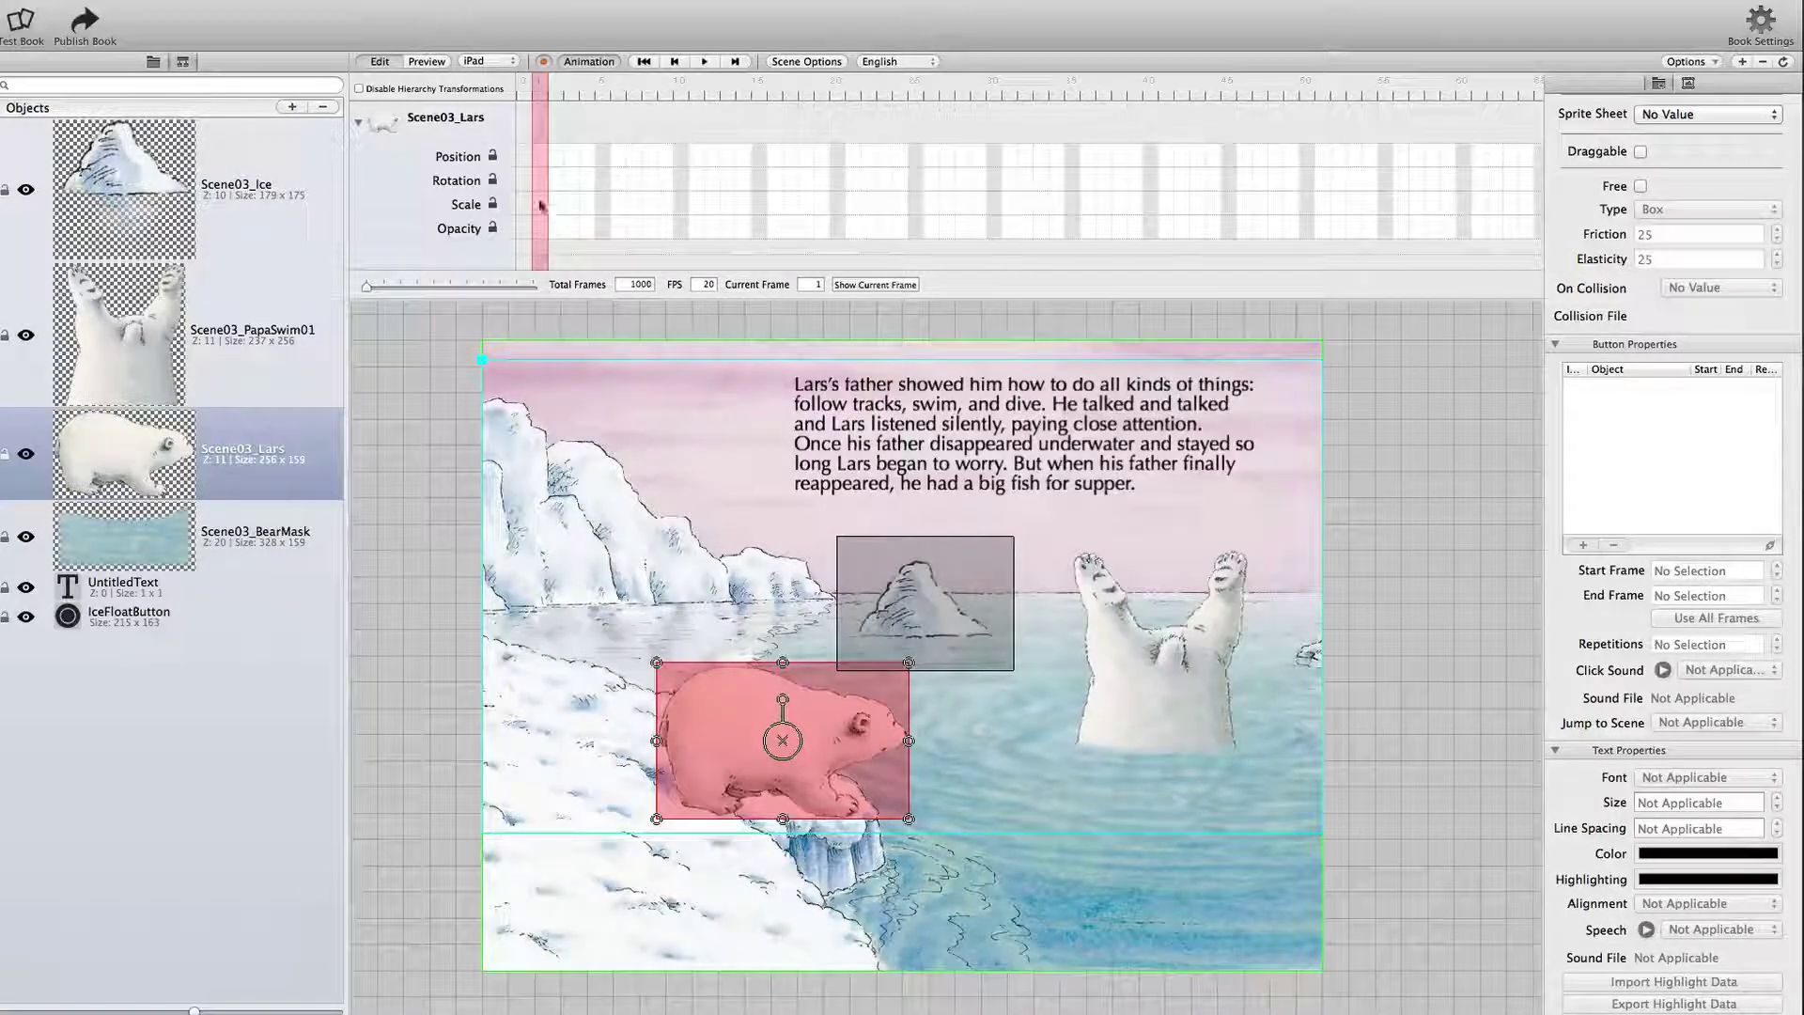
click(538, 156)
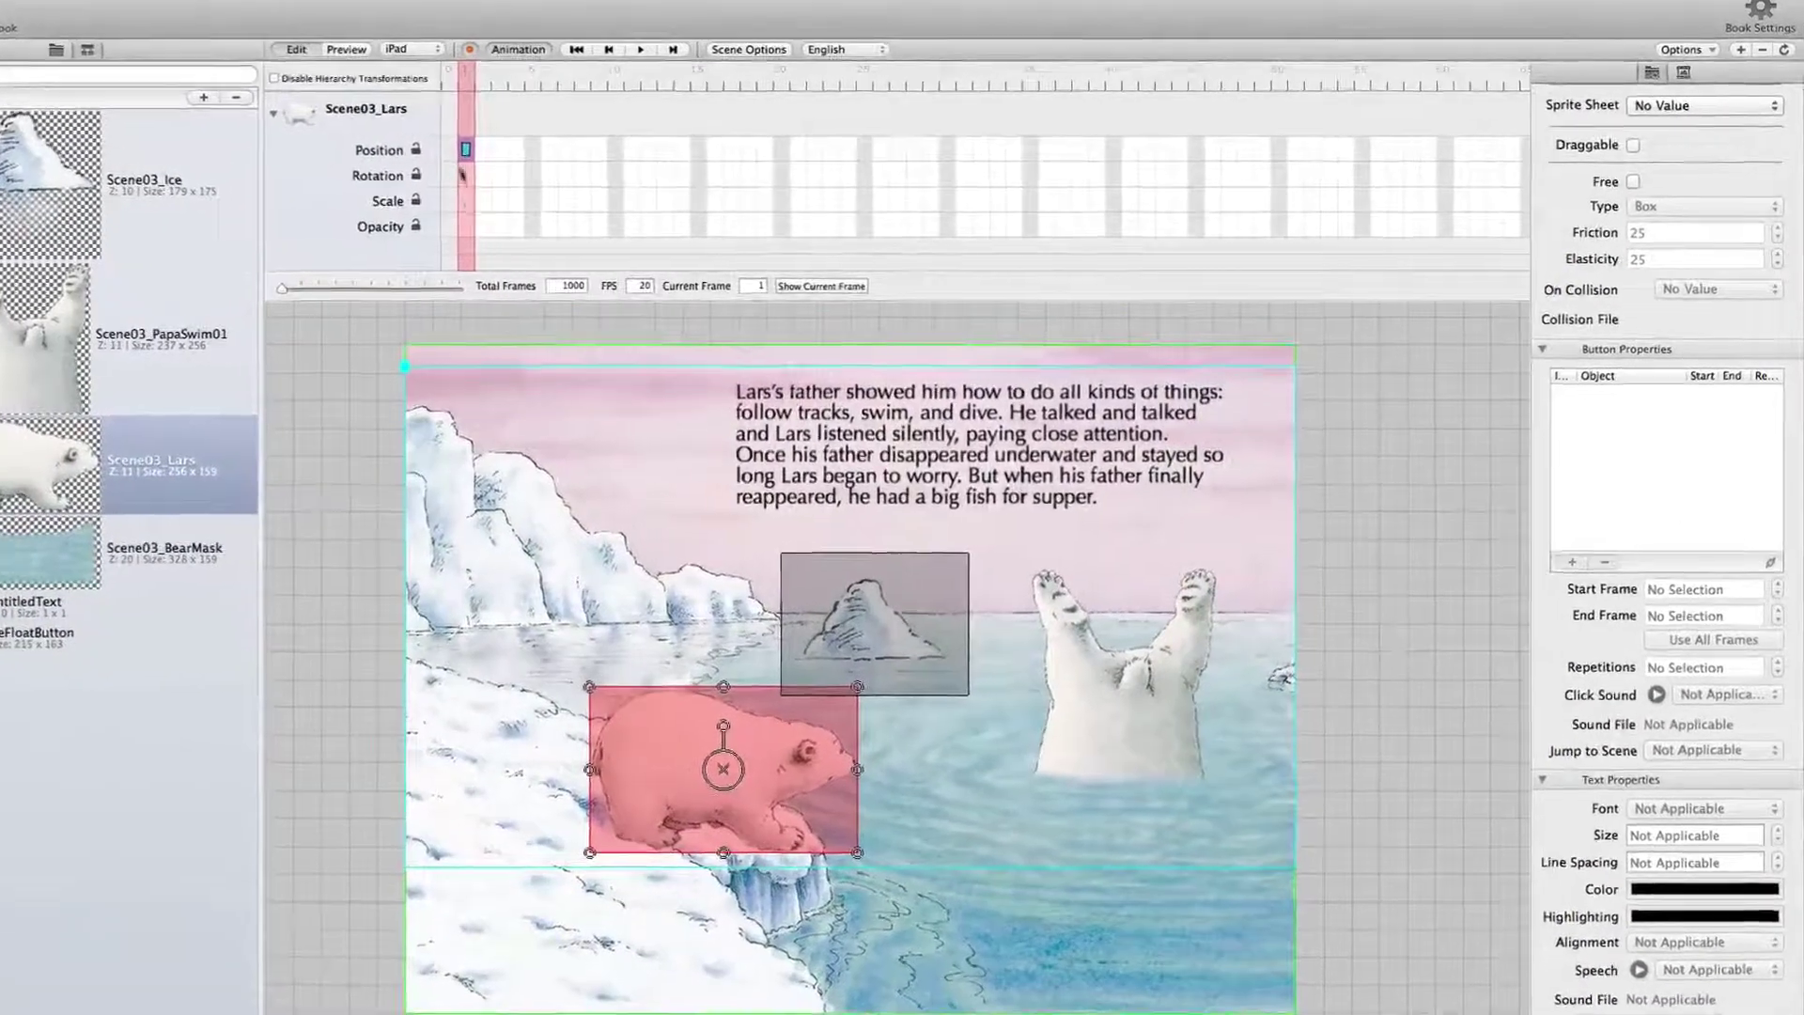
click(465, 200)
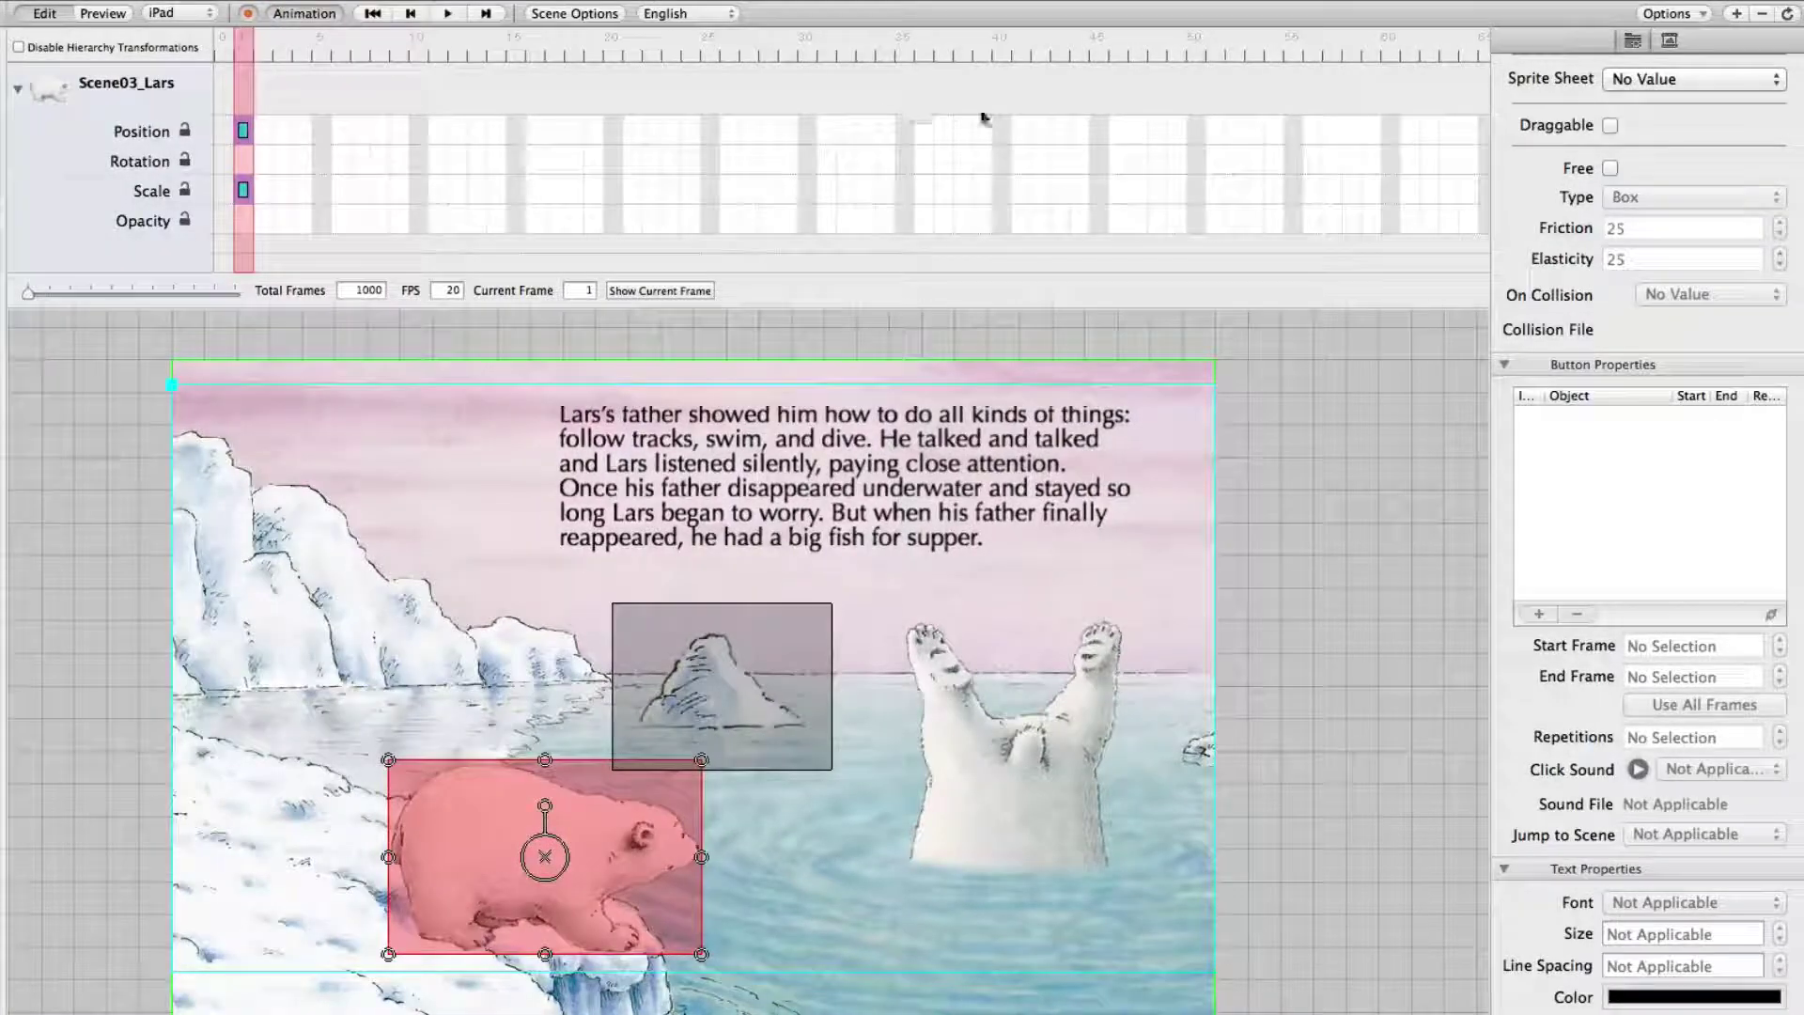
Add Scene03_Lars position and scale keyframes at frame 40, with the bear shrunk to roughly half size on the ice near the page's left edge.
click(997, 34)
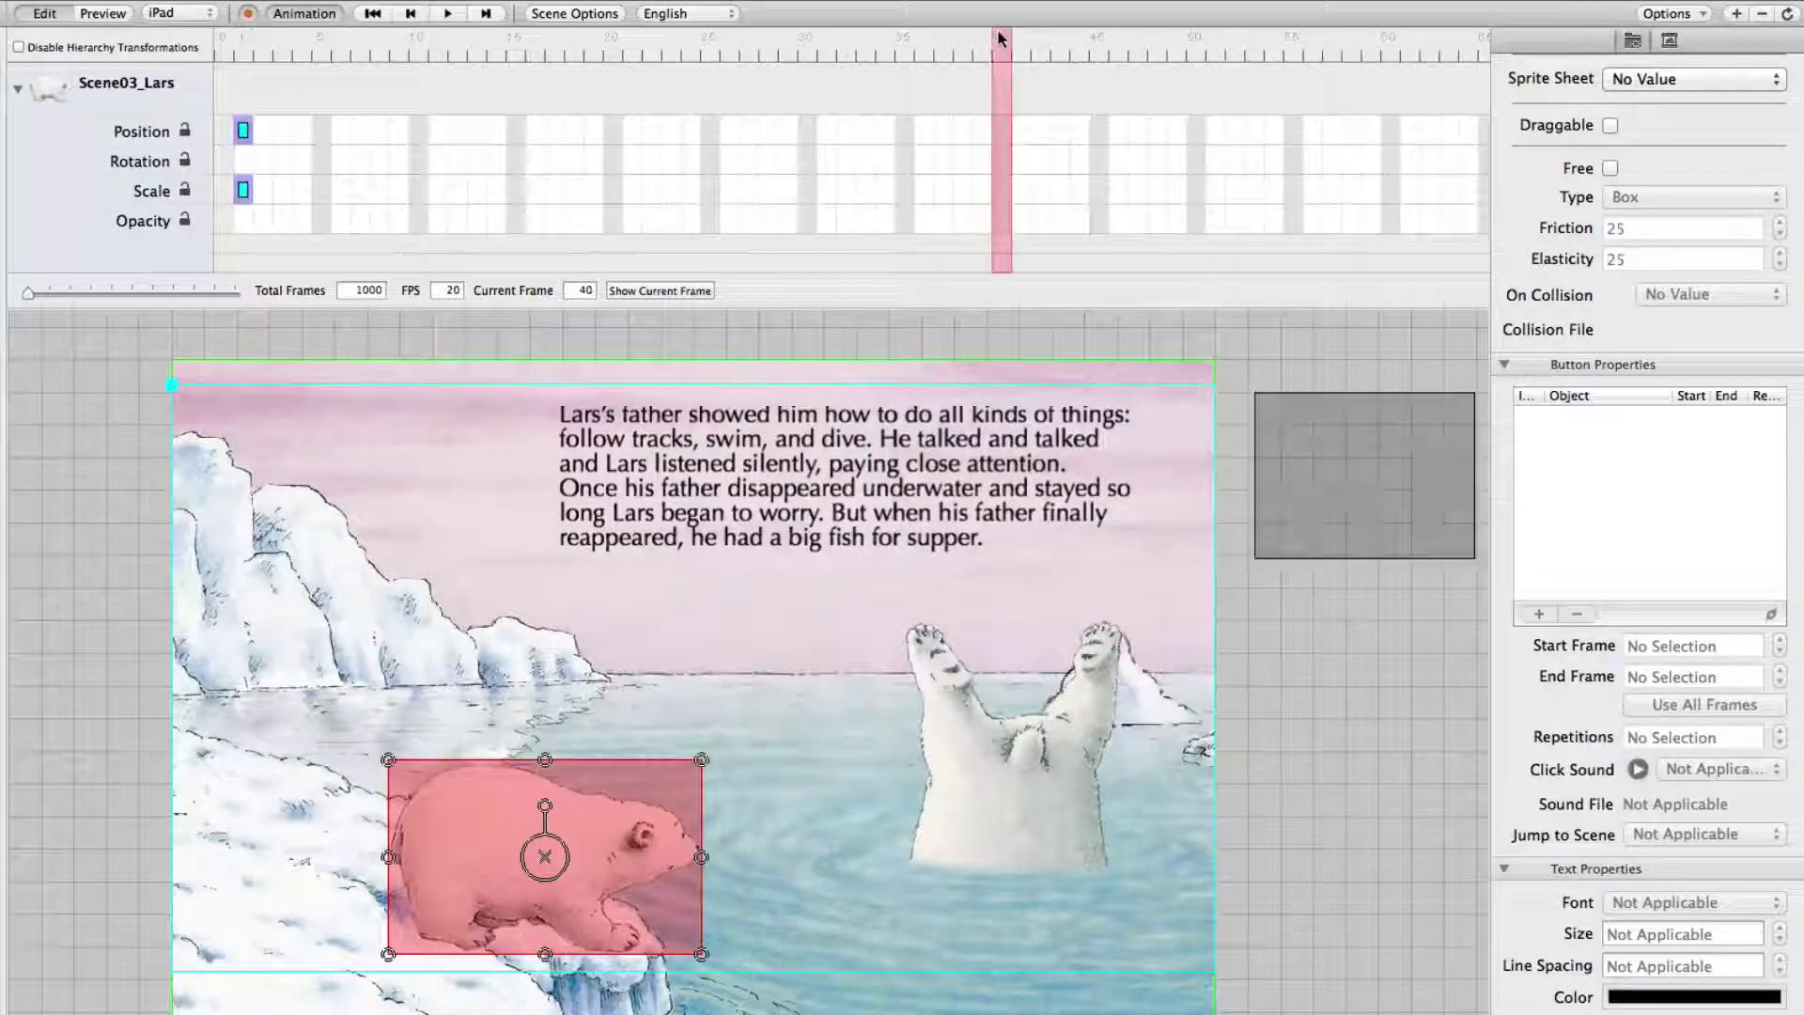
click(1000, 130)
click(1001, 191)
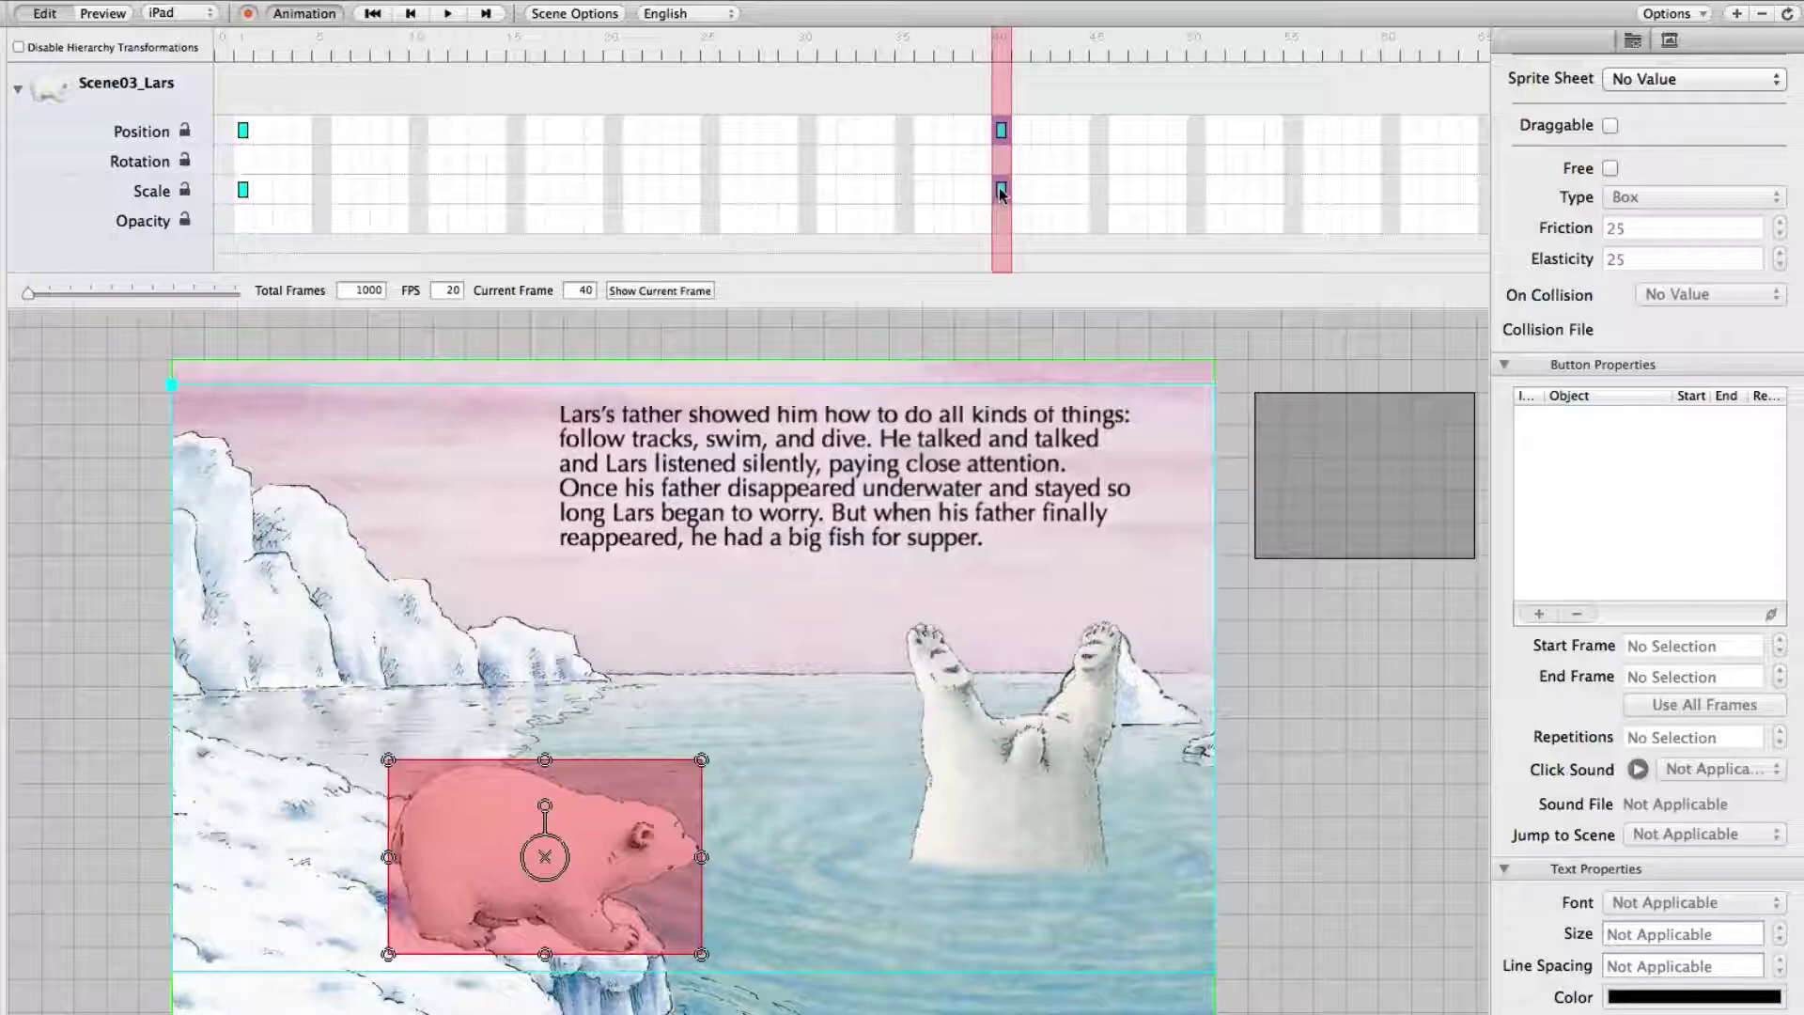
drag(433, 854, 124, 734)
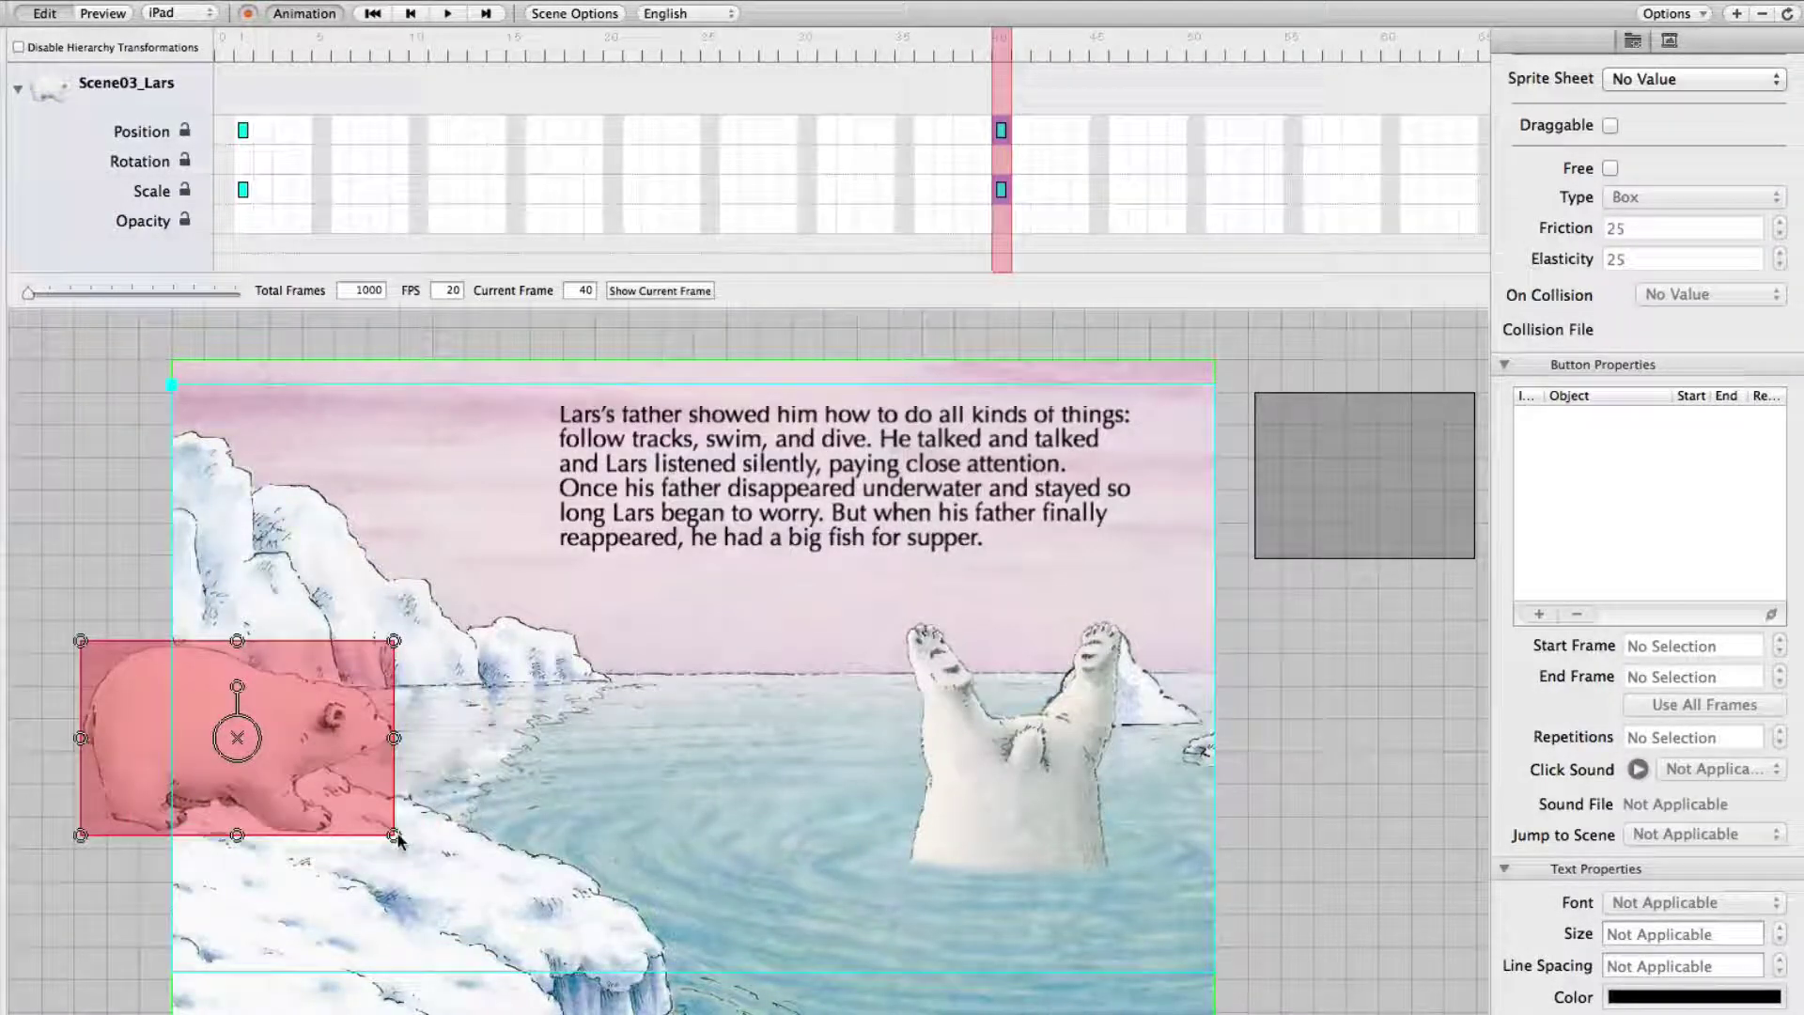
drag(393, 834, 255, 749)
drag(219, 688, 328, 736)
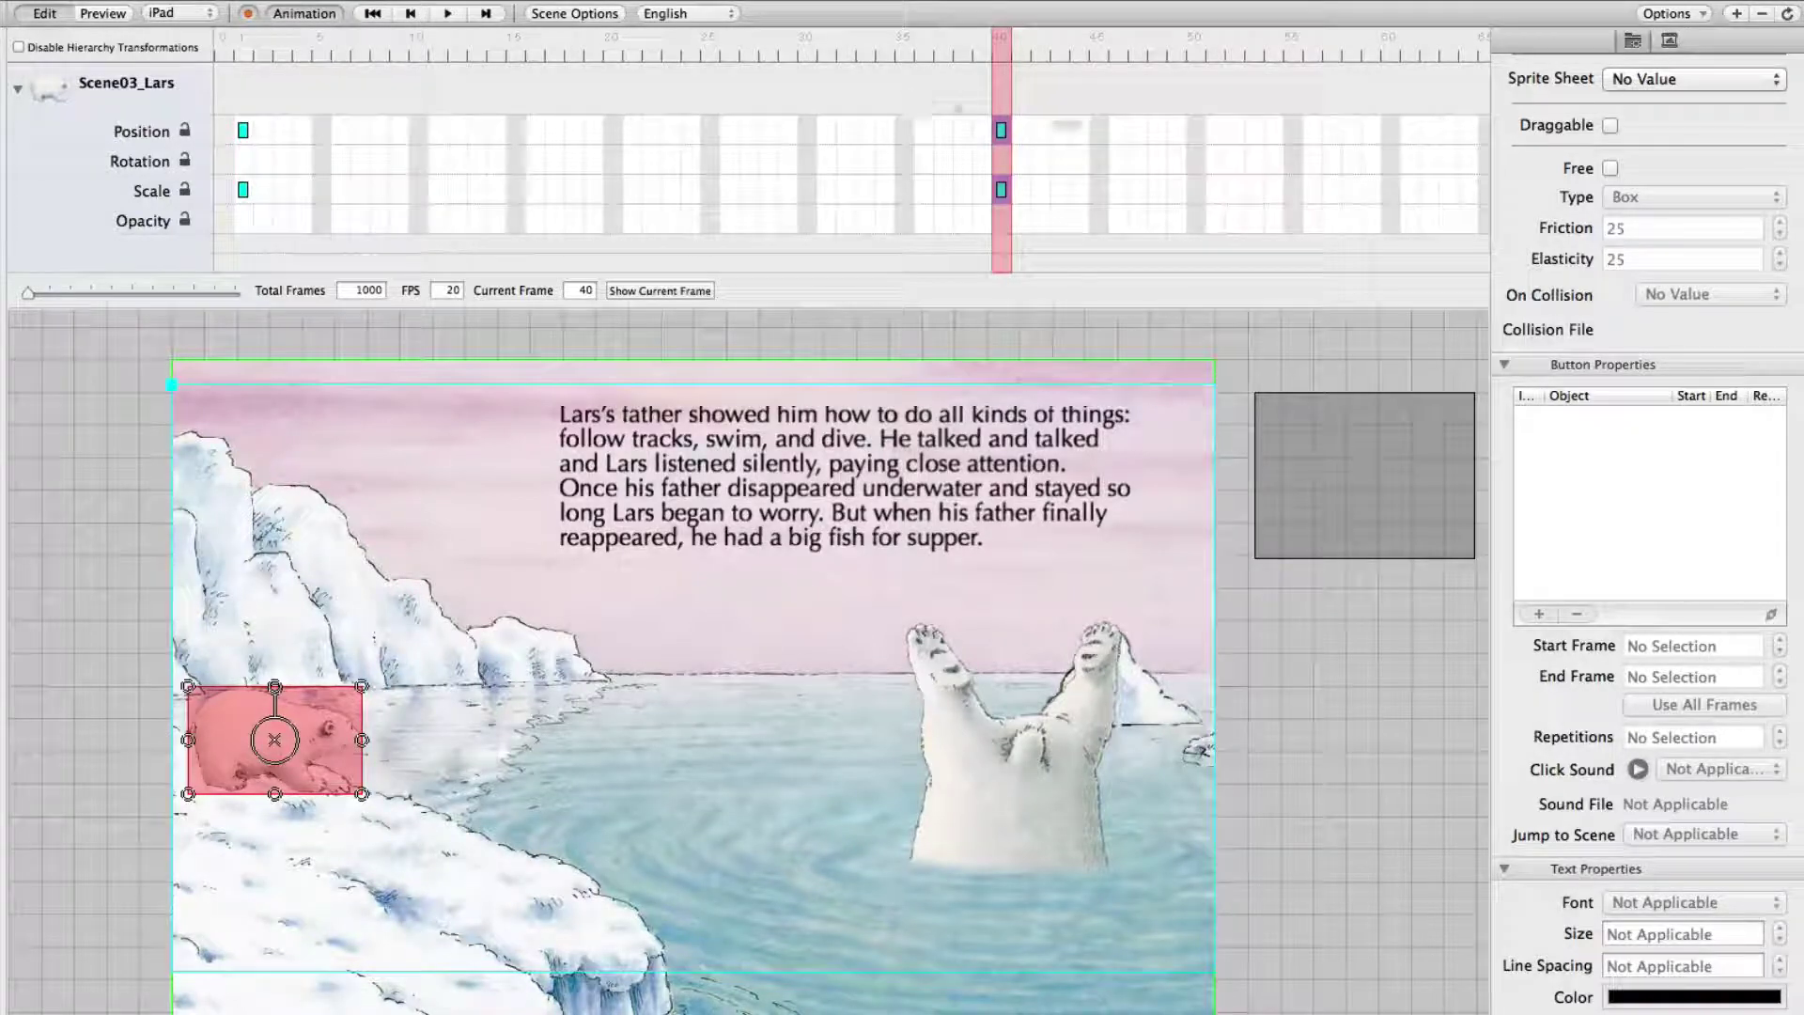
Add Scene03_Lars position and scale keyframes at frame 80 that reuse the bear's frame 1 position and size.
scroll(1225, 143, right, 4)
scroll(1225, 142, right, 4)
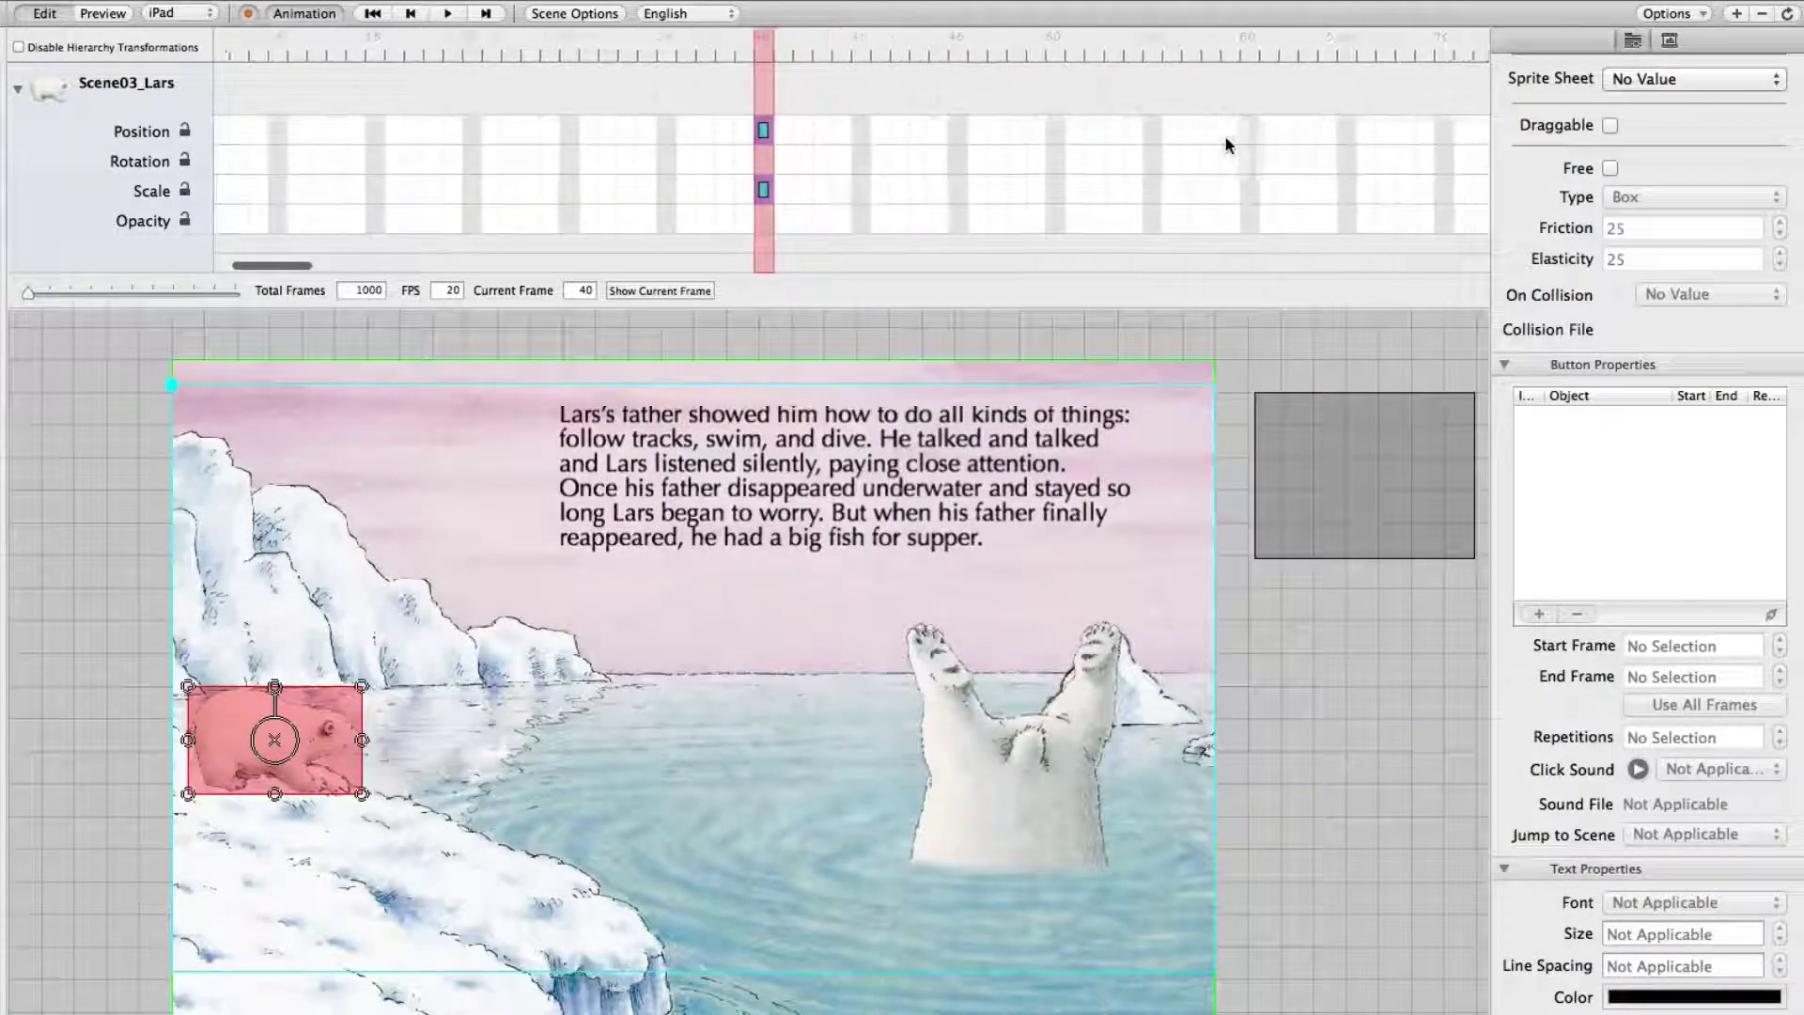
scroll(1231, 151, right, 2)
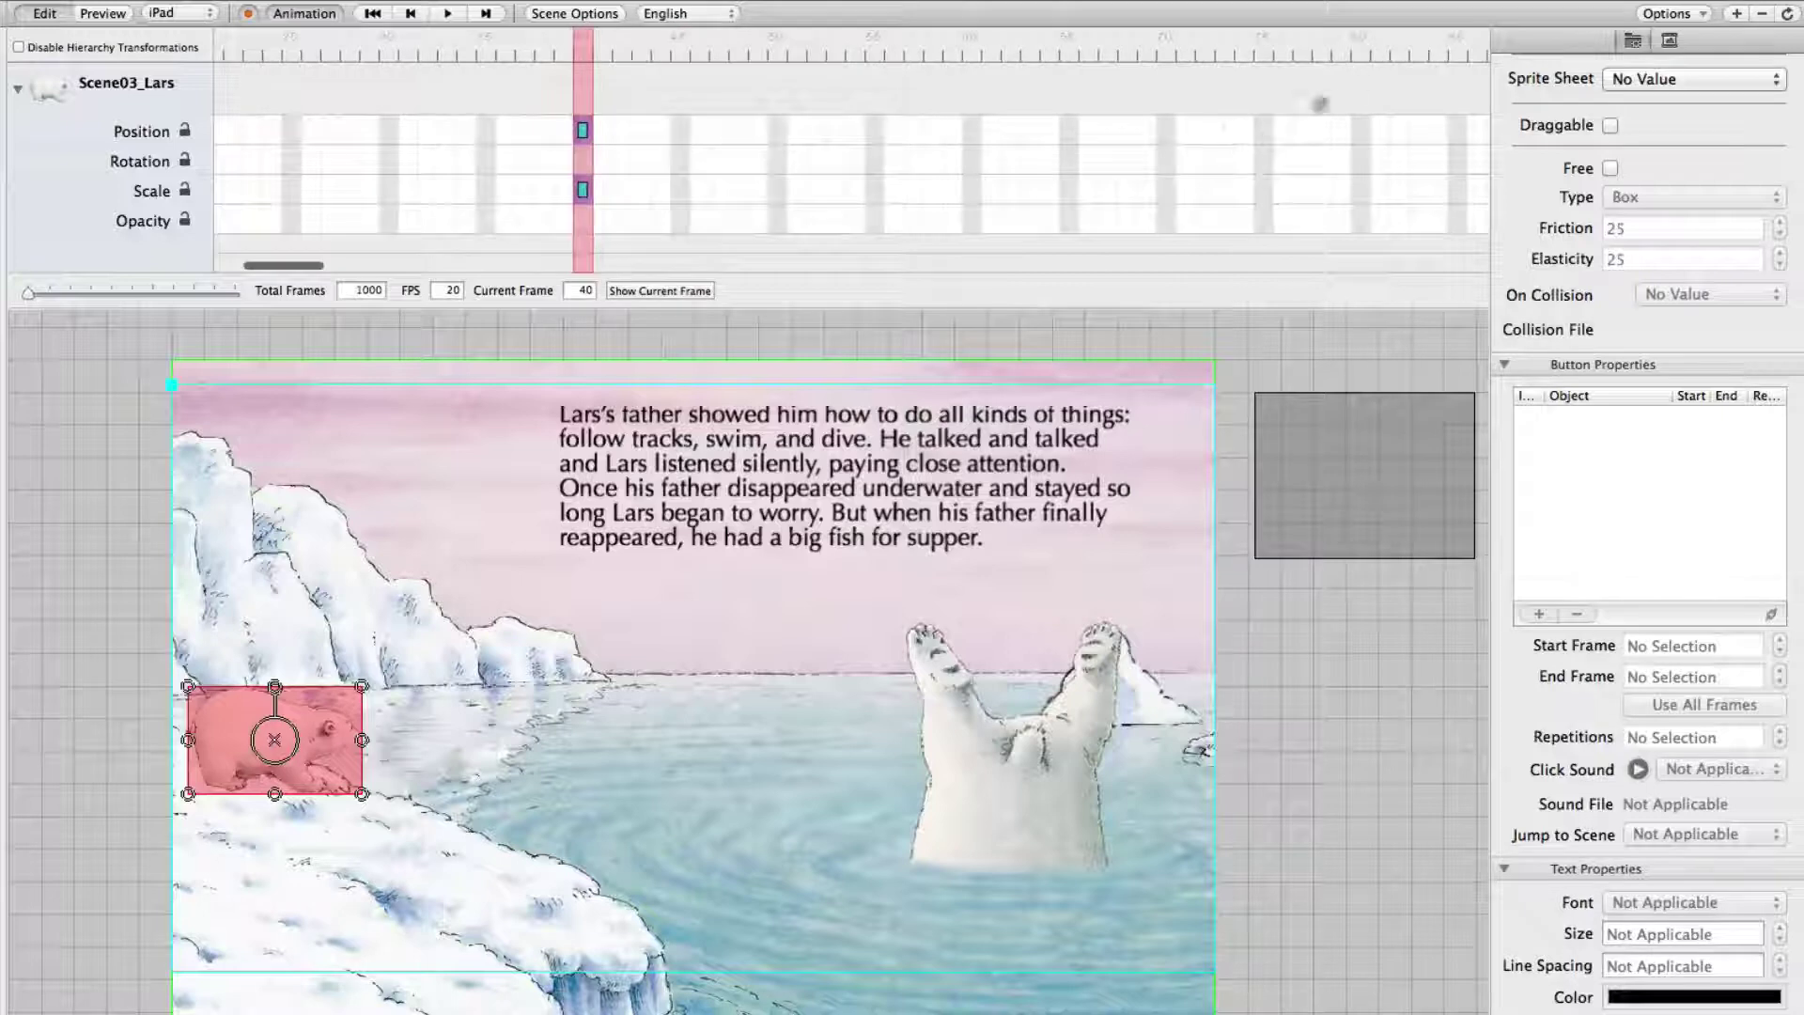
scroll(1170, 141, left, 6)
scroll(1169, 141, left, 2)
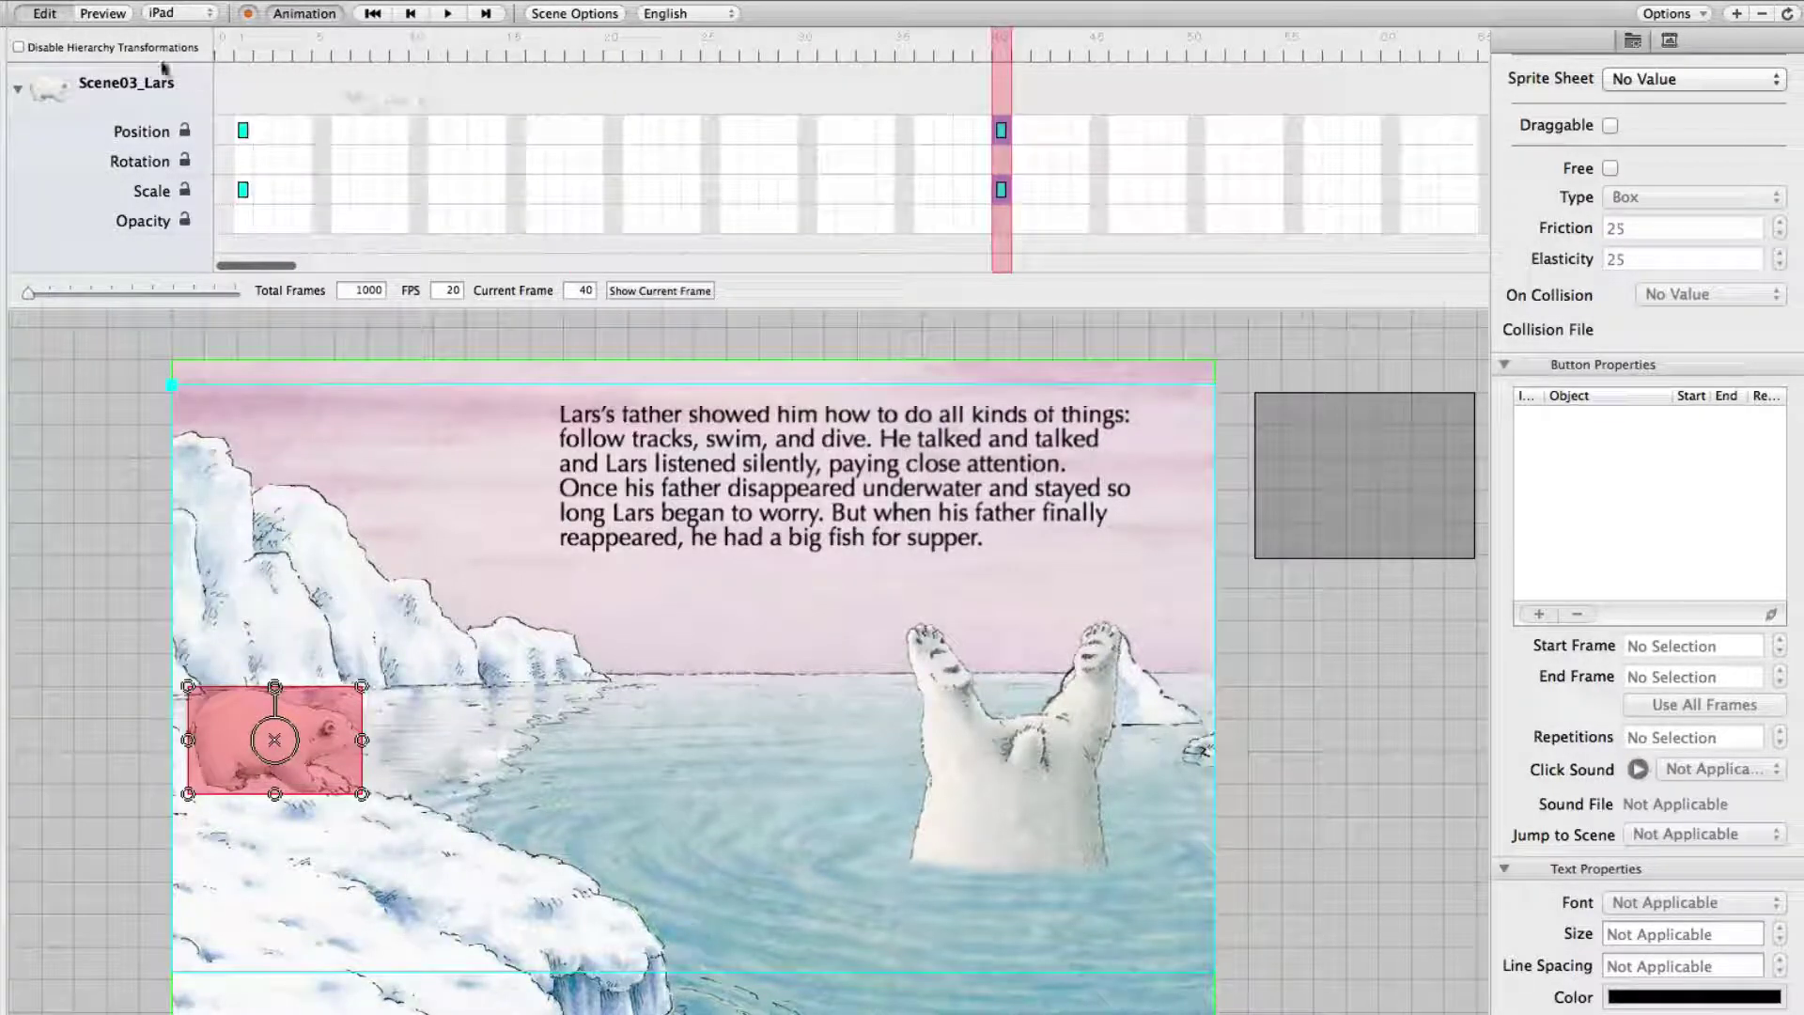
click(241, 47)
scroll(930, 132, right, 15)
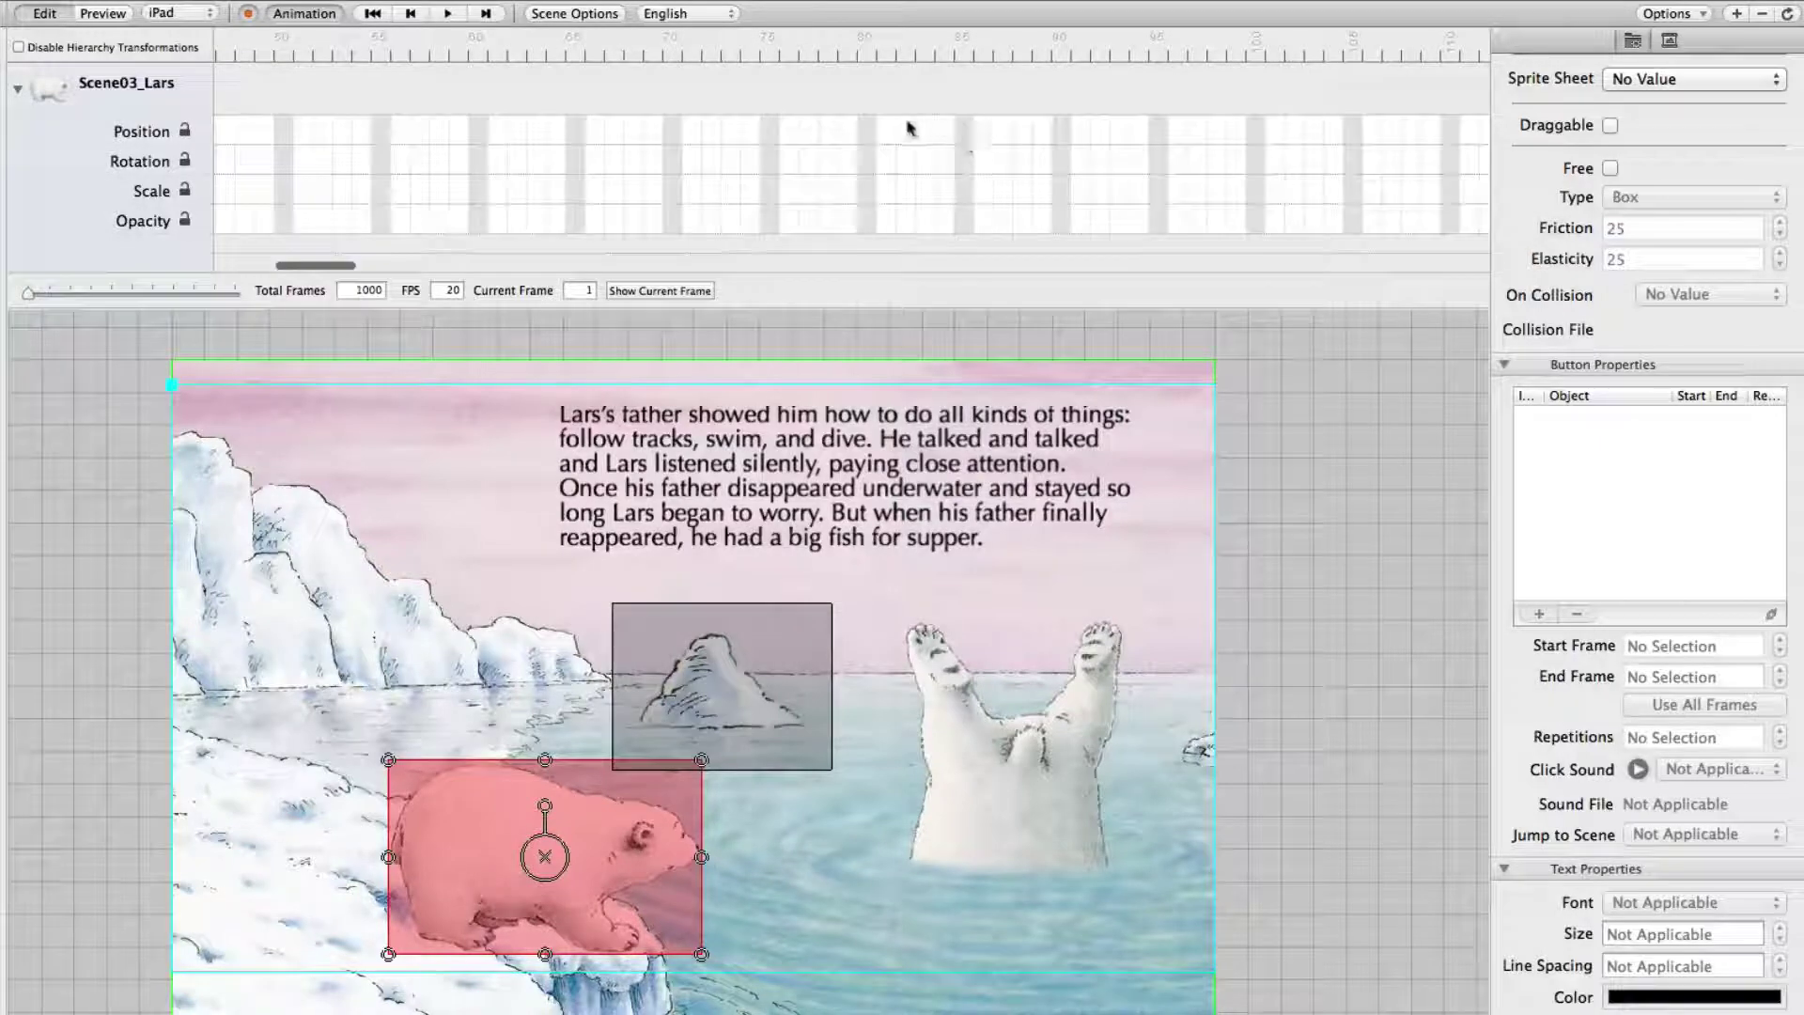
click(866, 130)
click(868, 190)
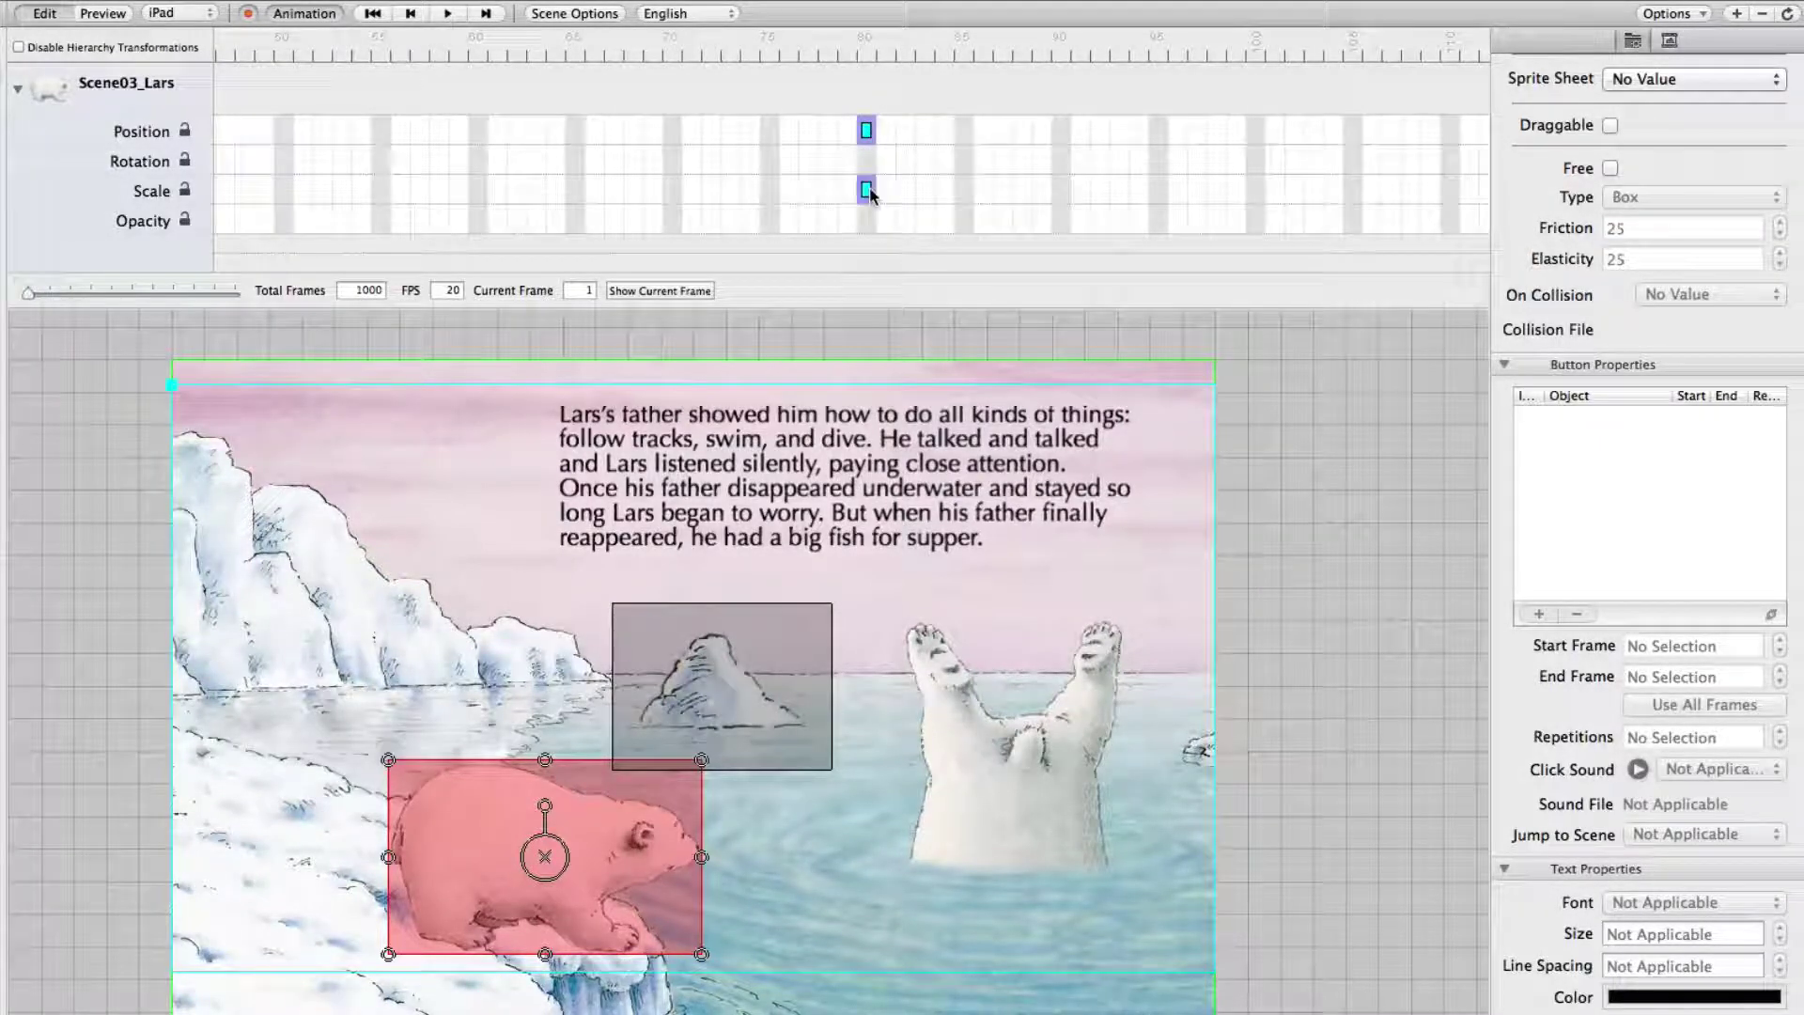
click(869, 47)
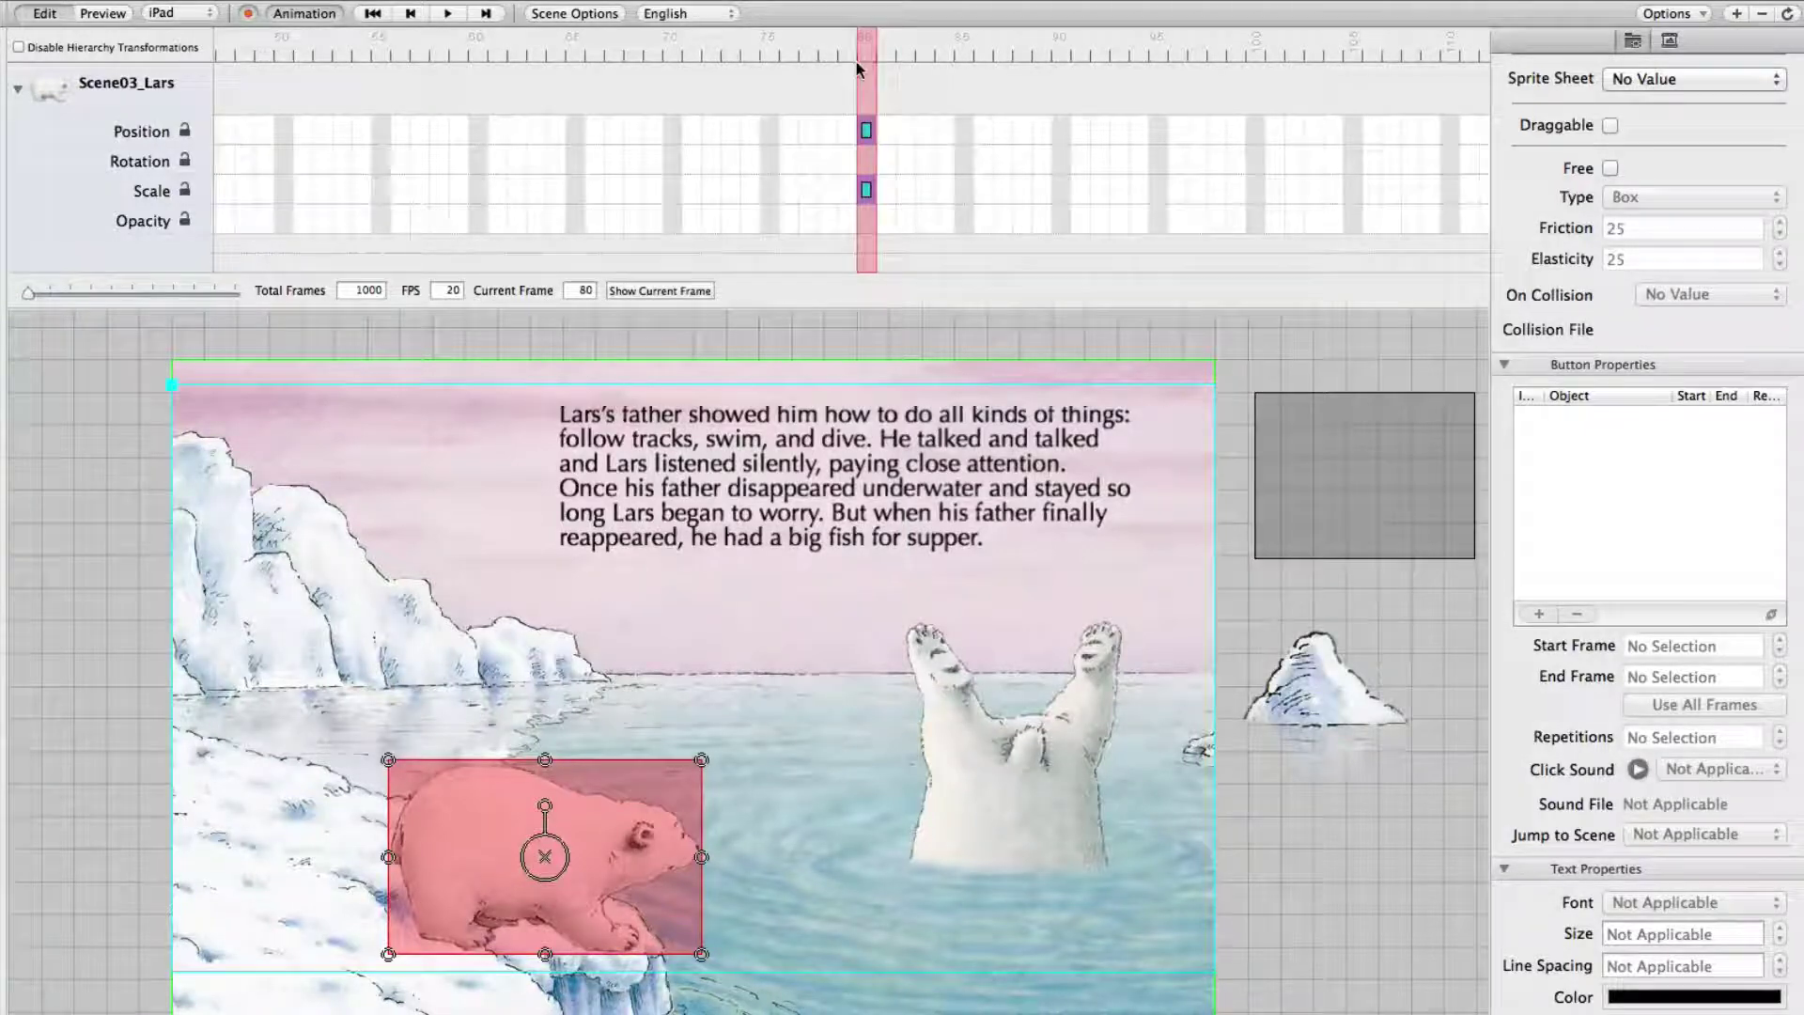
scroll(855, 68, left, 10)
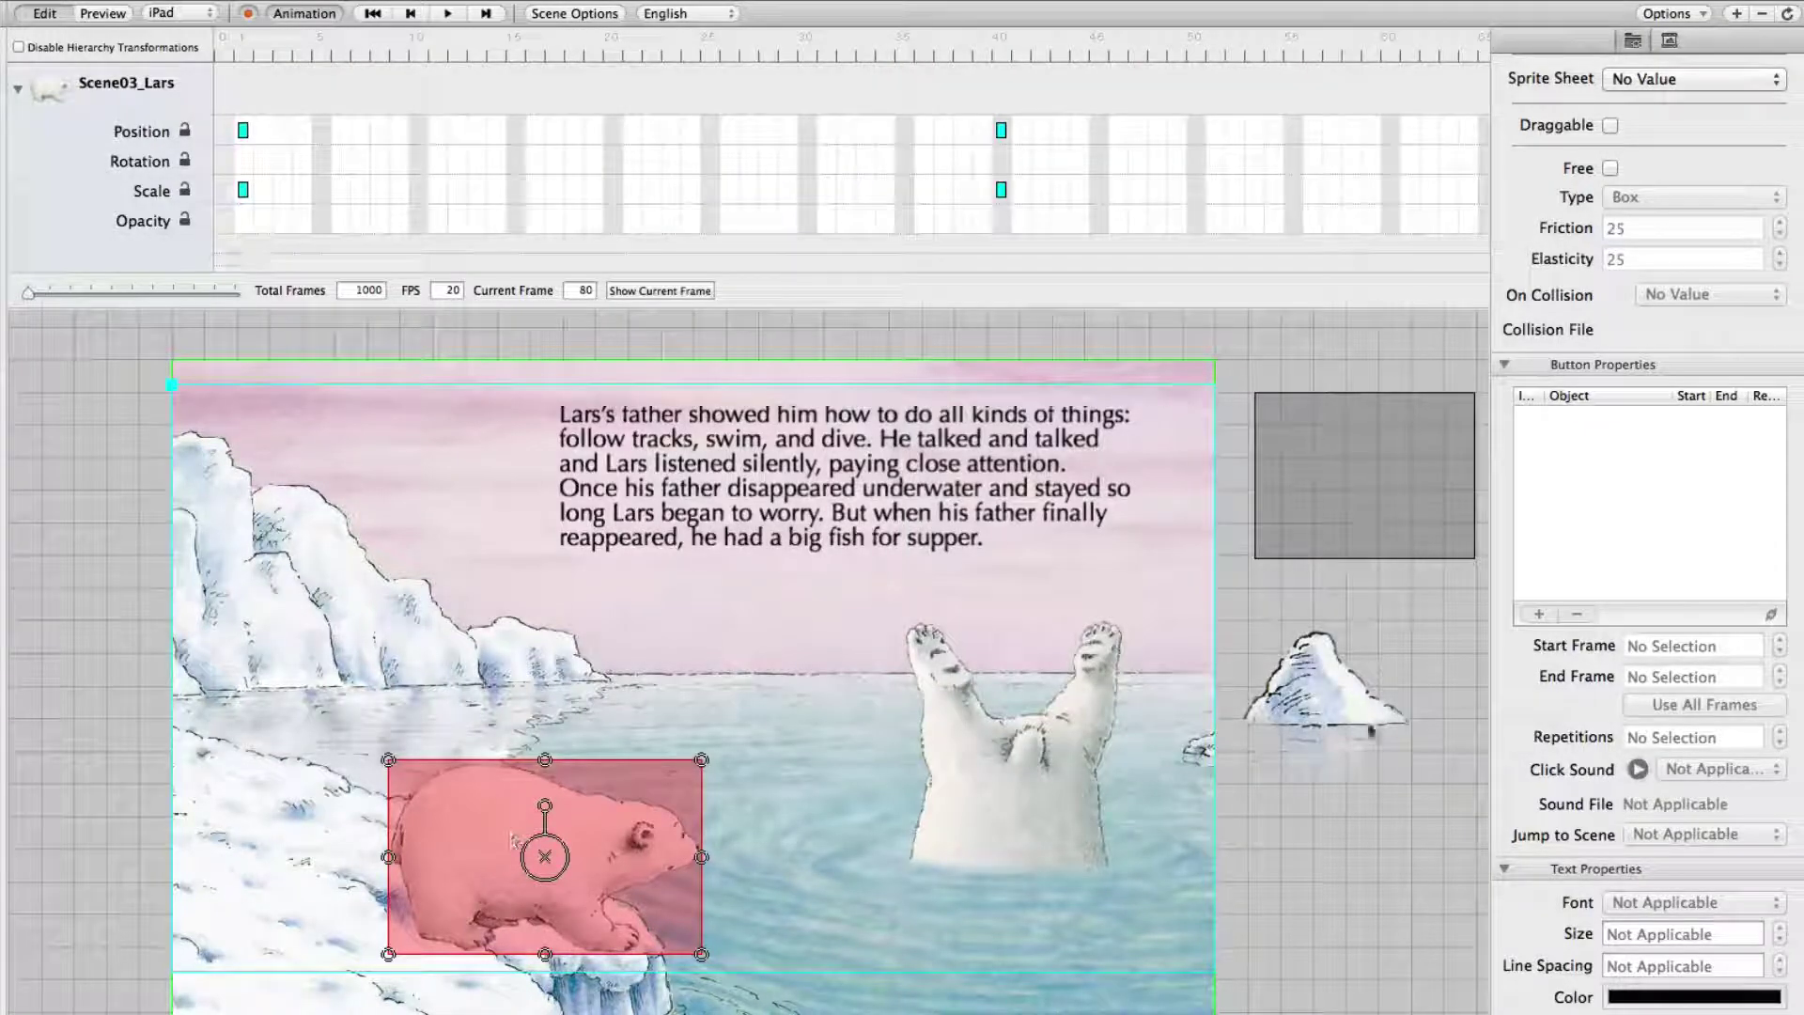
Deselect the bear, preview the scene and trigger the iceberg button.
scroll(1546, 700, up, 10)
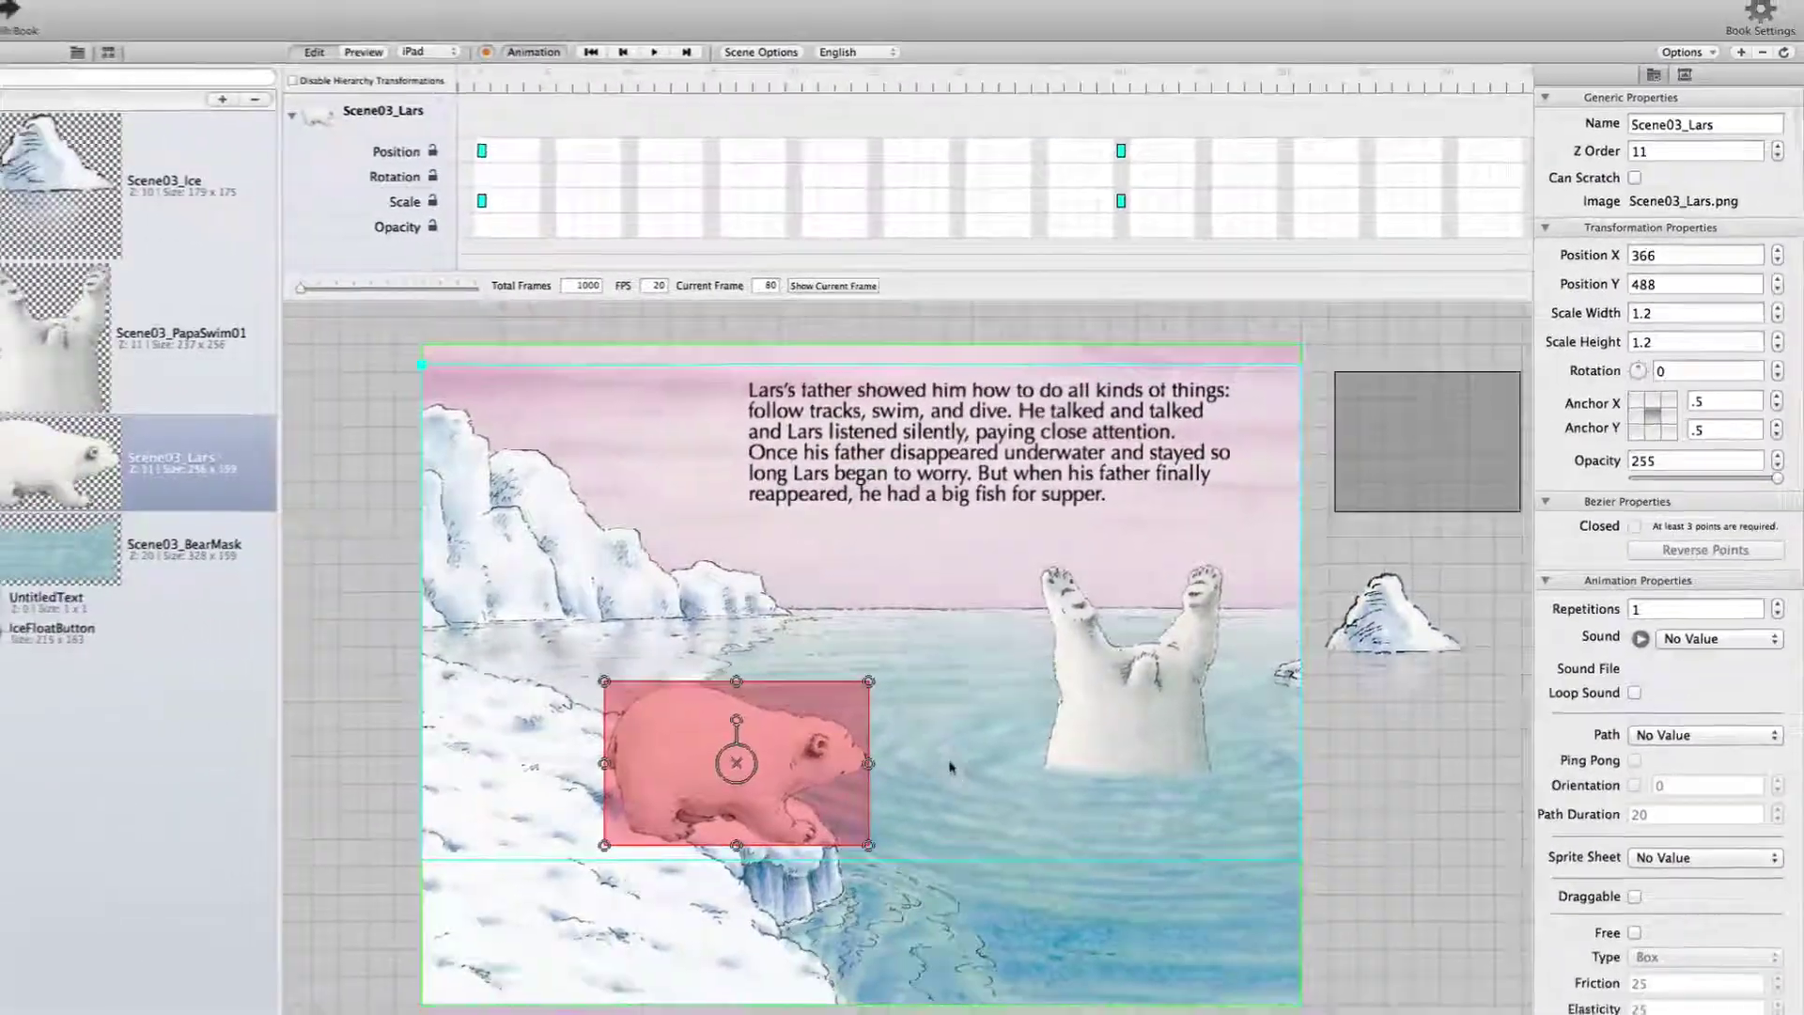
click(949, 766)
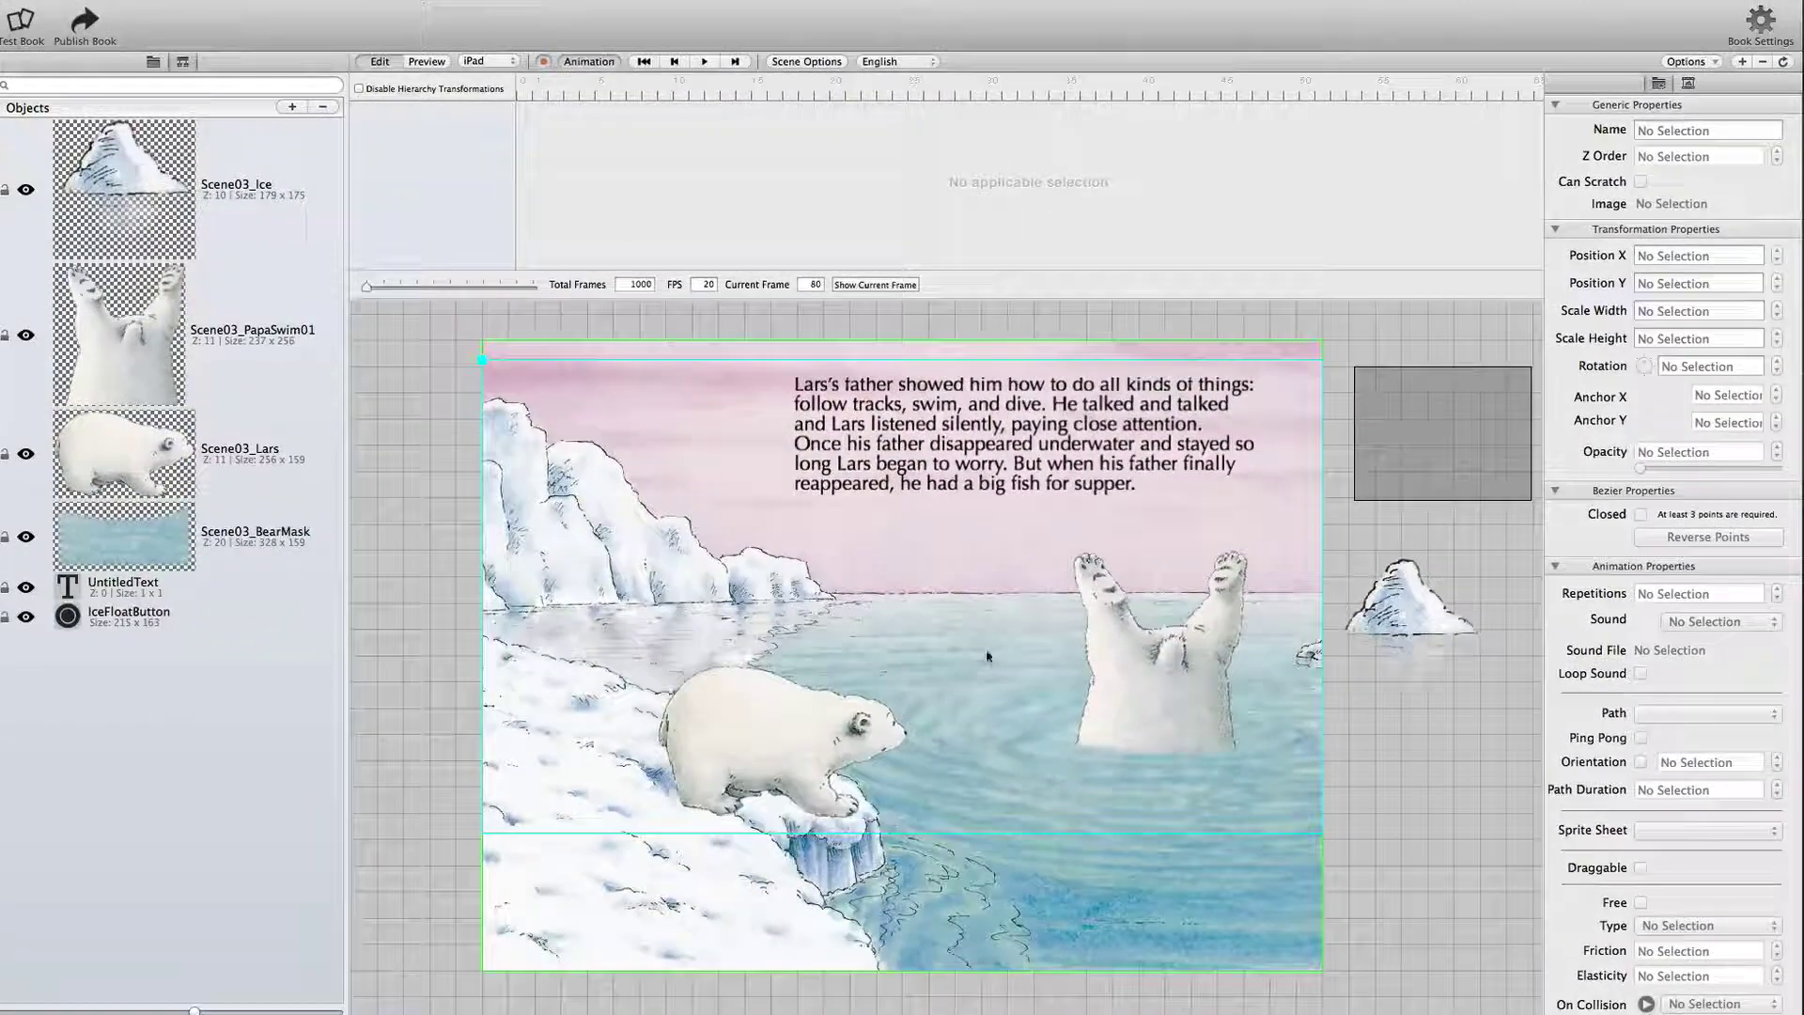
key(super+p)
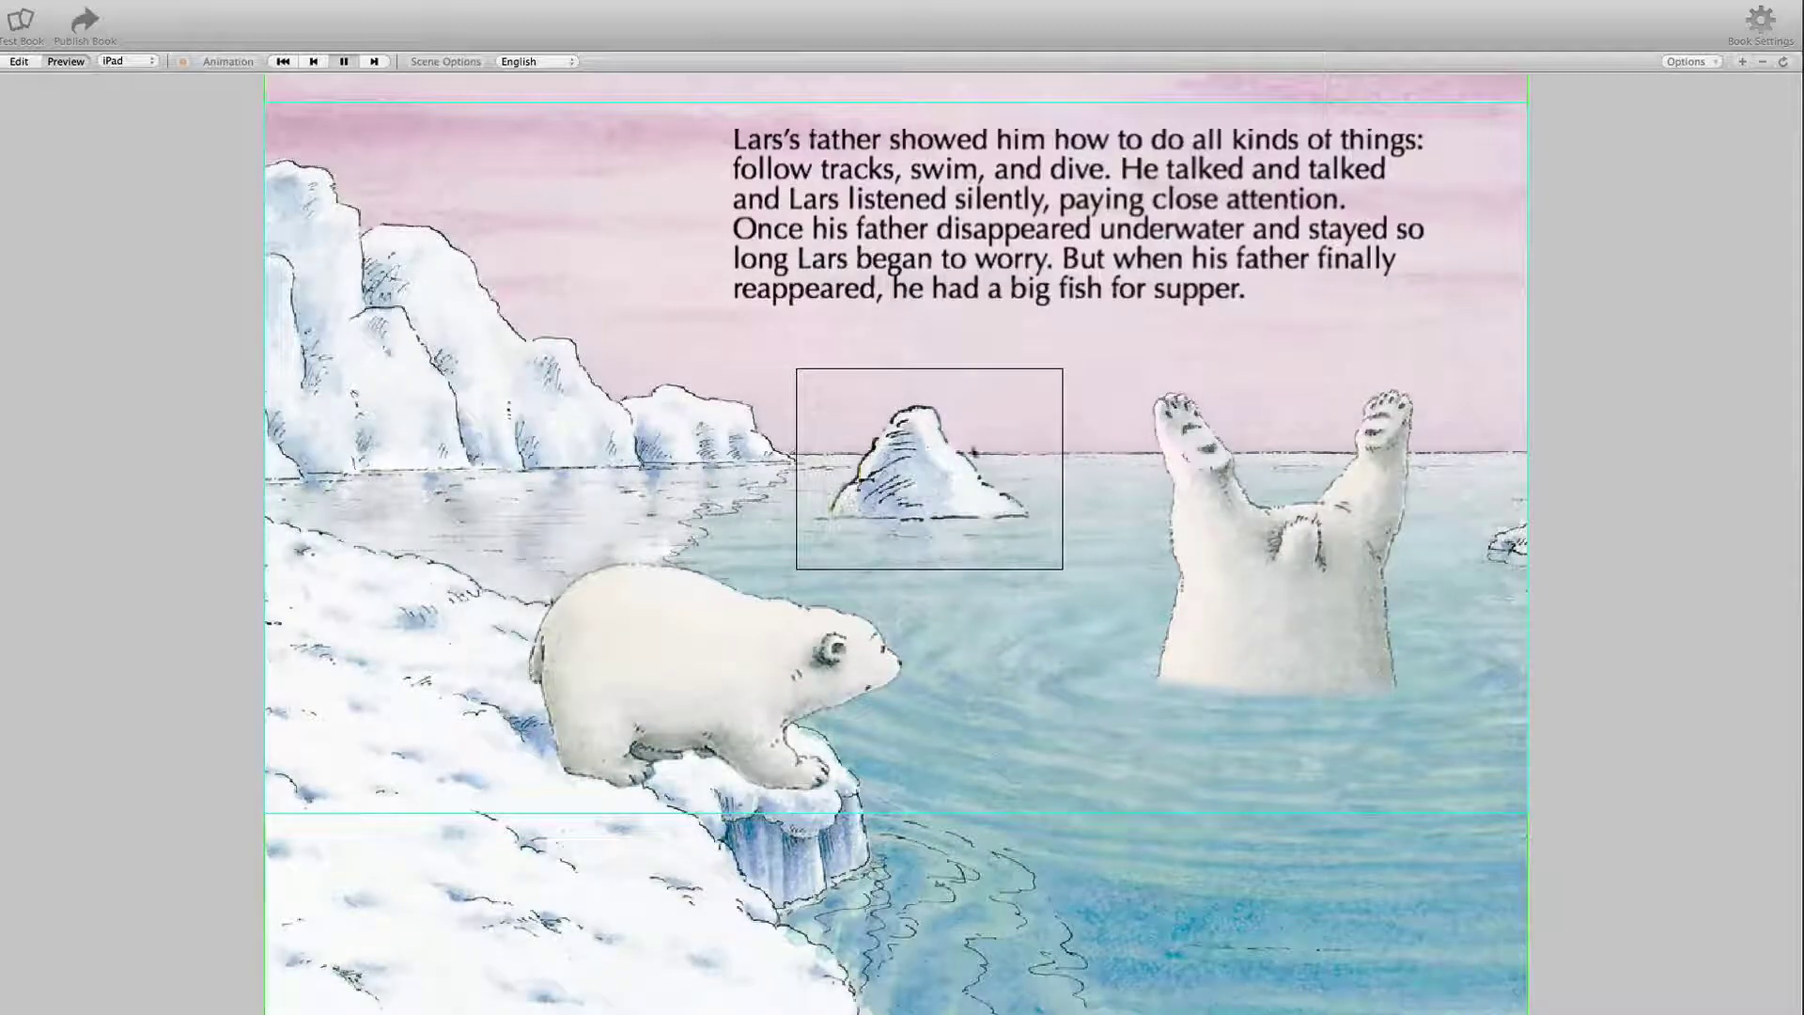
click(921, 491)
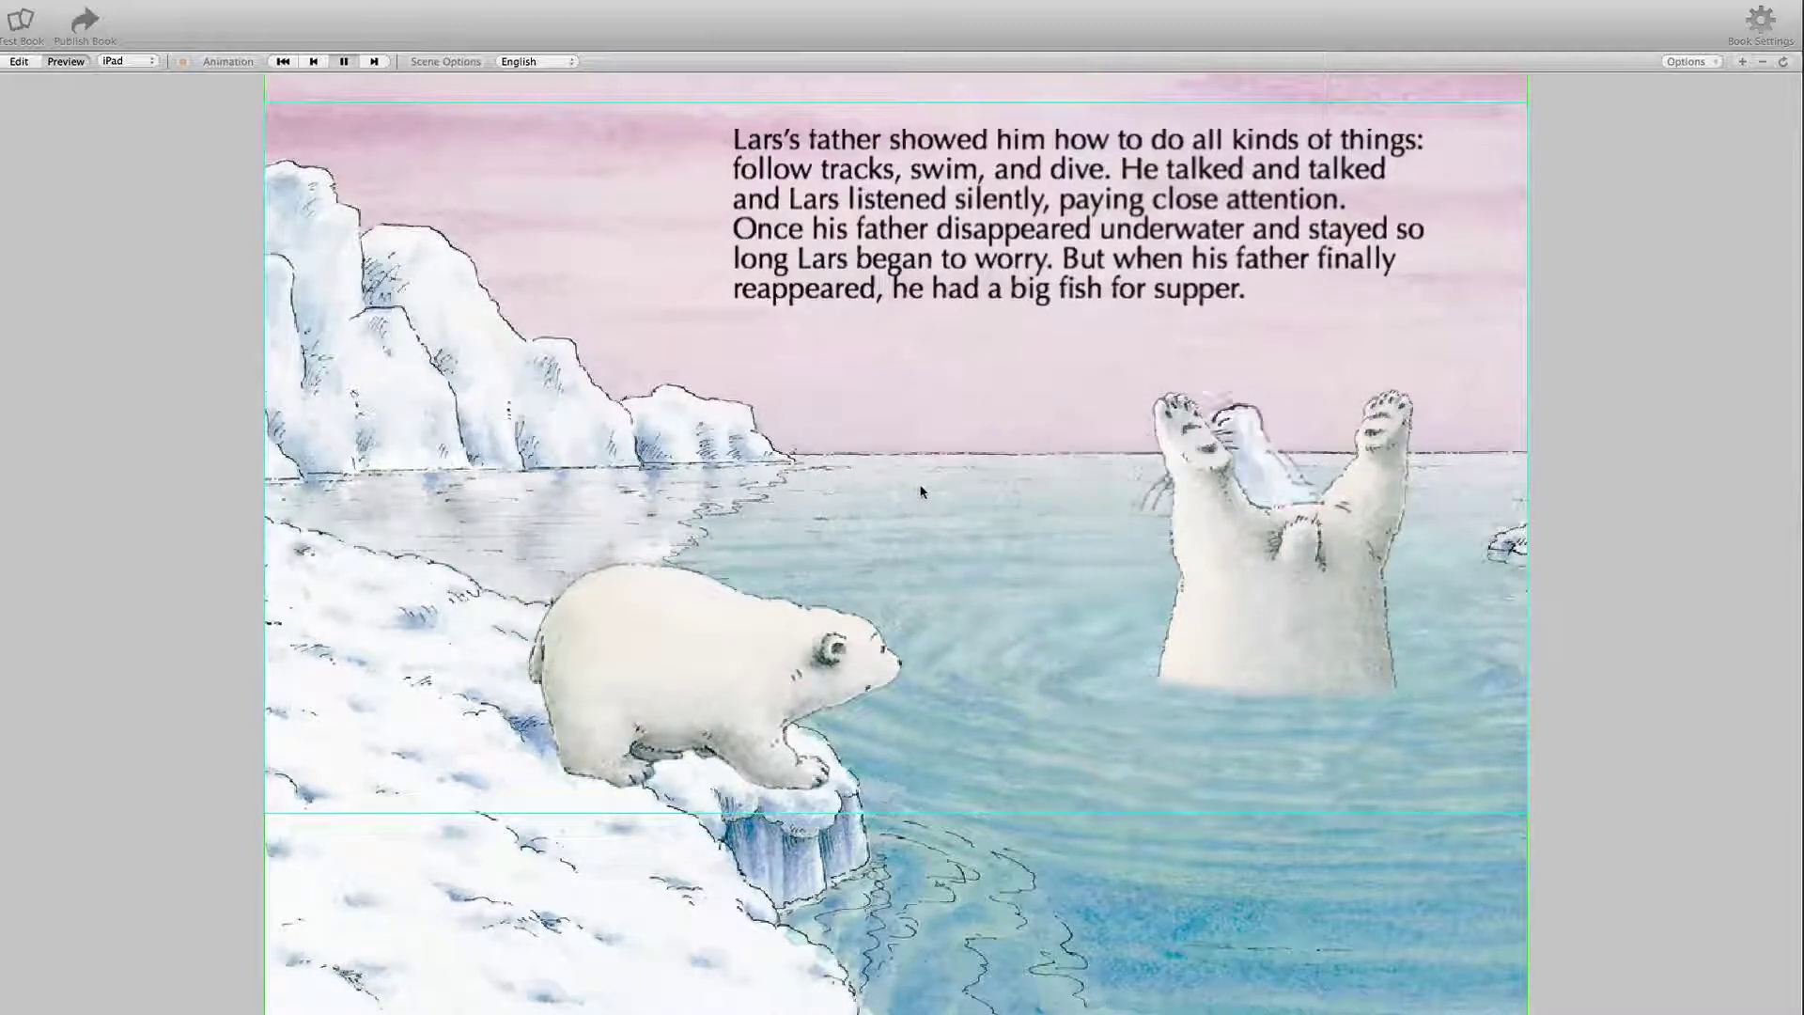
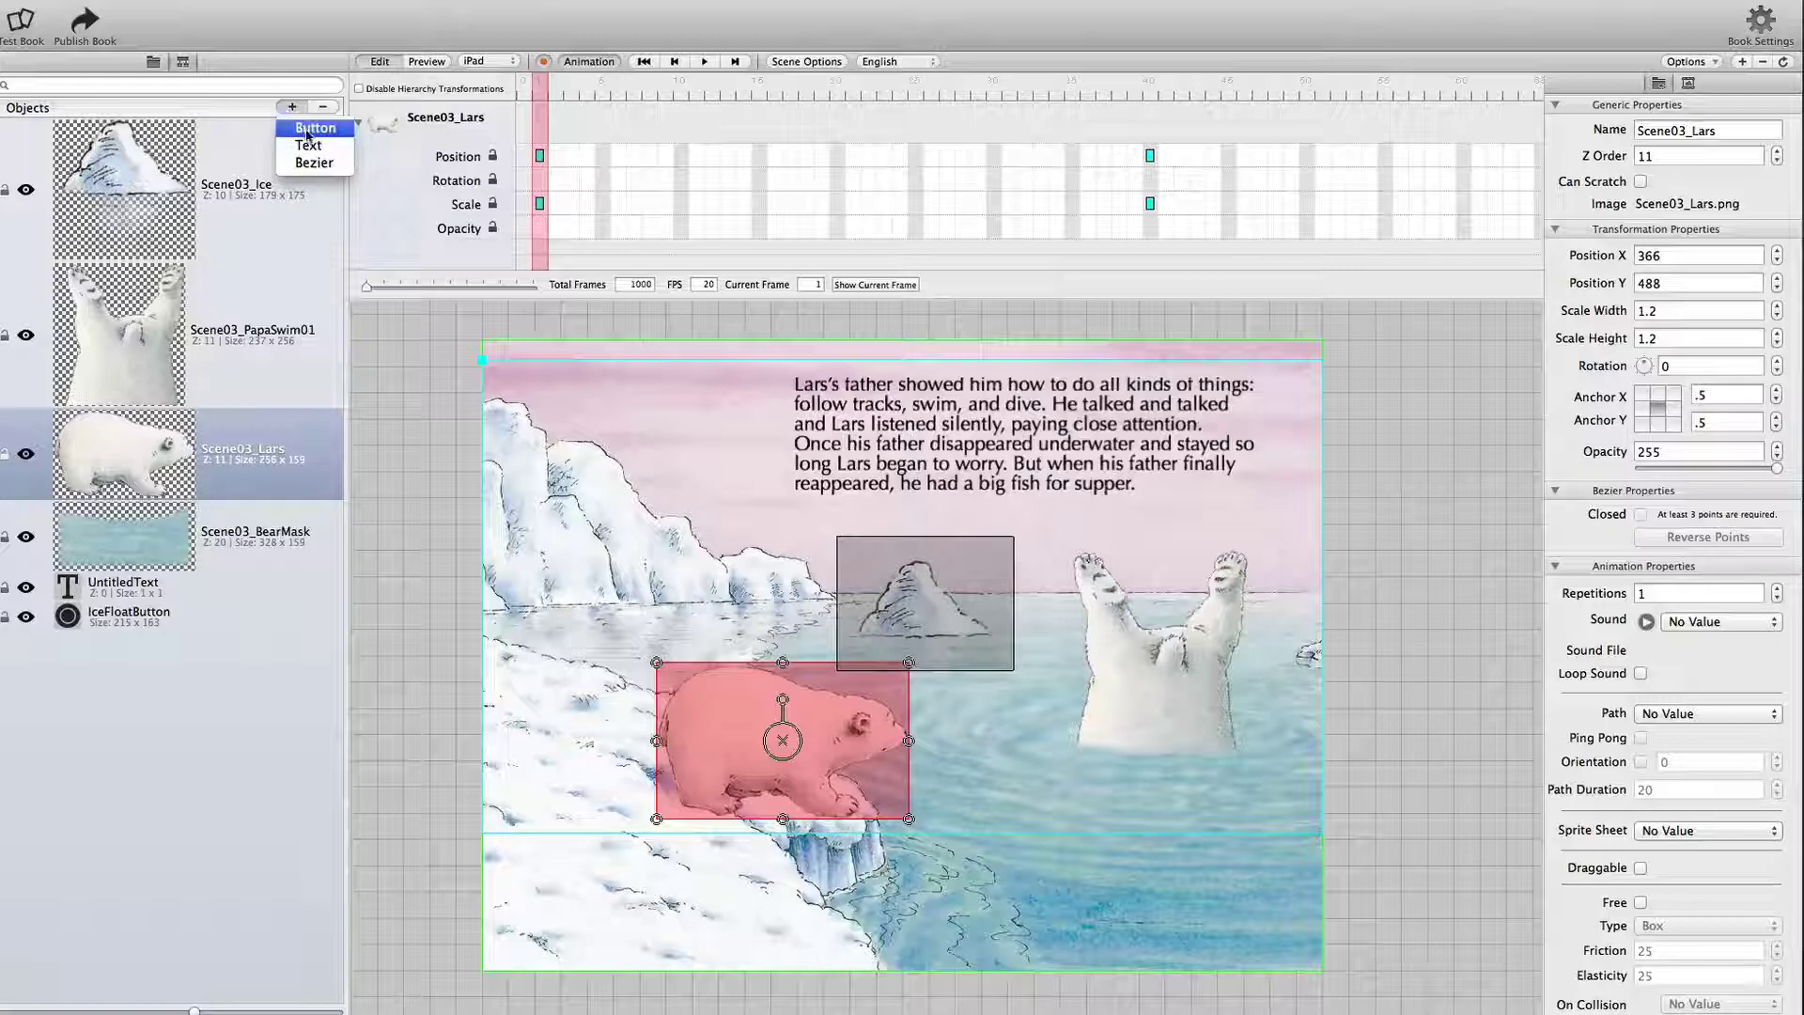
Add a button named LarsButton, then resize and place it so that it covers the Scene03_Lars bear.
click(311, 129)
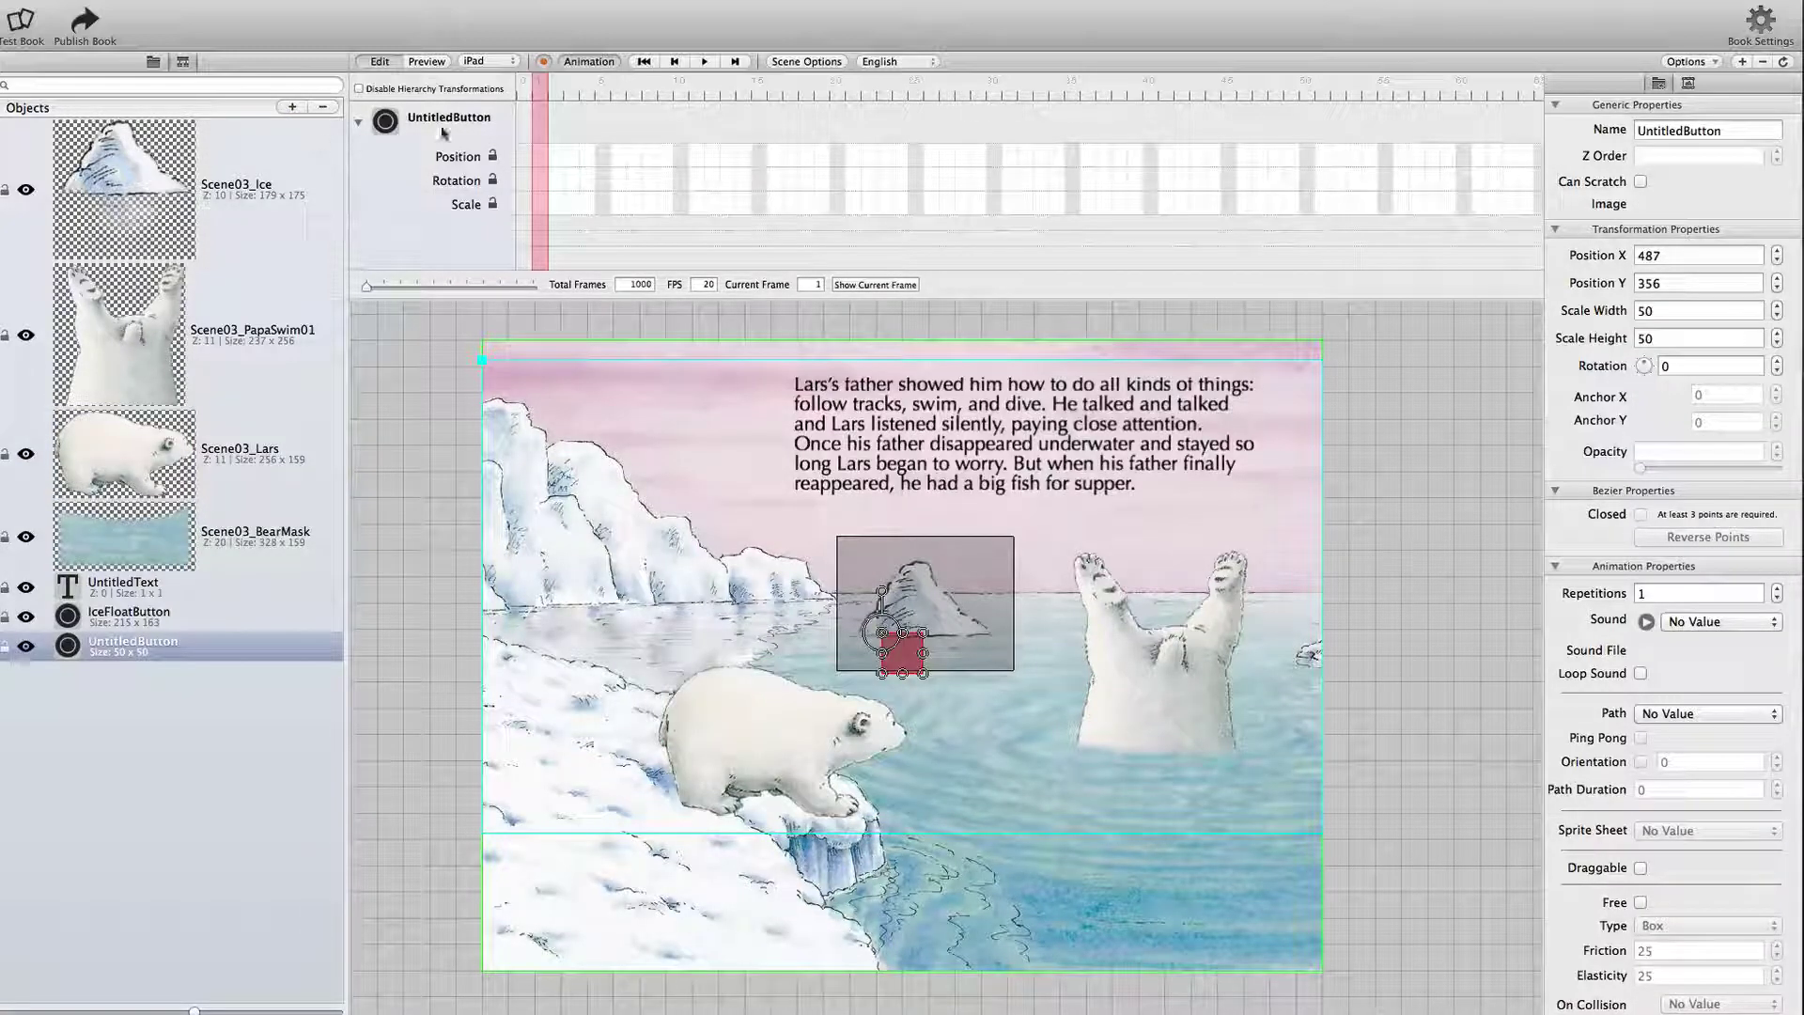
double_click(1656, 130)
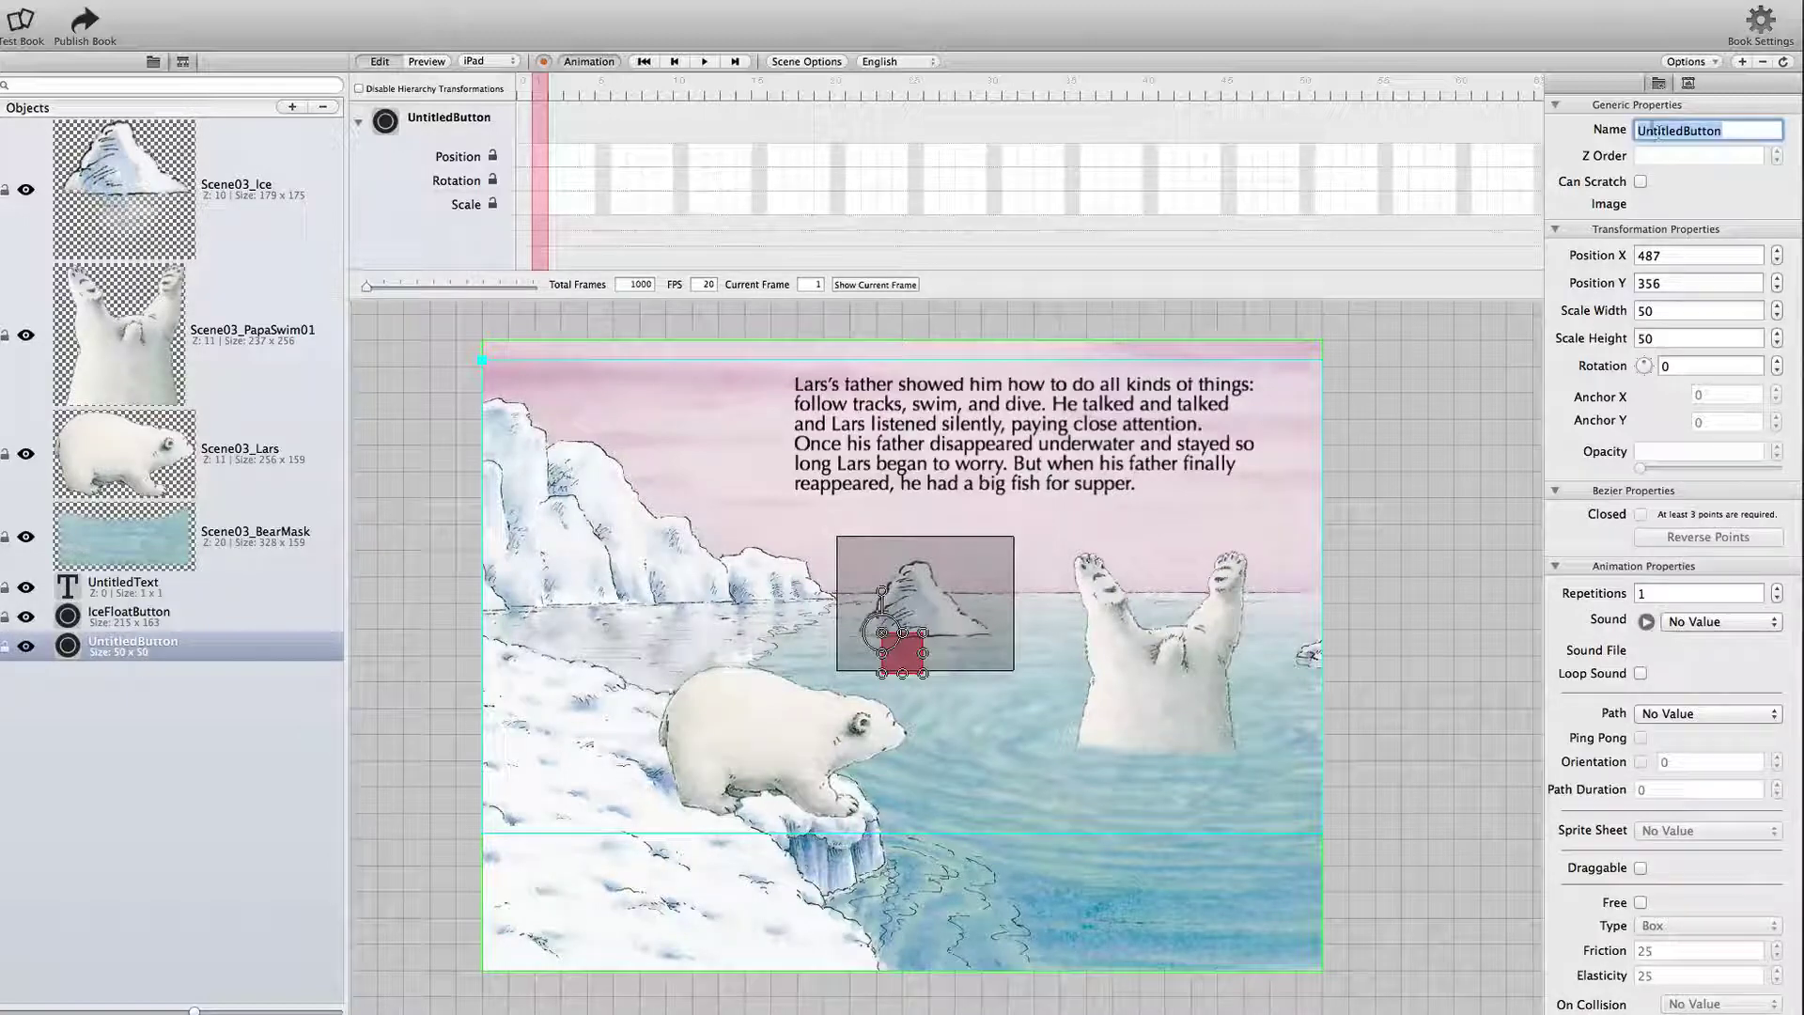
text(Lars)
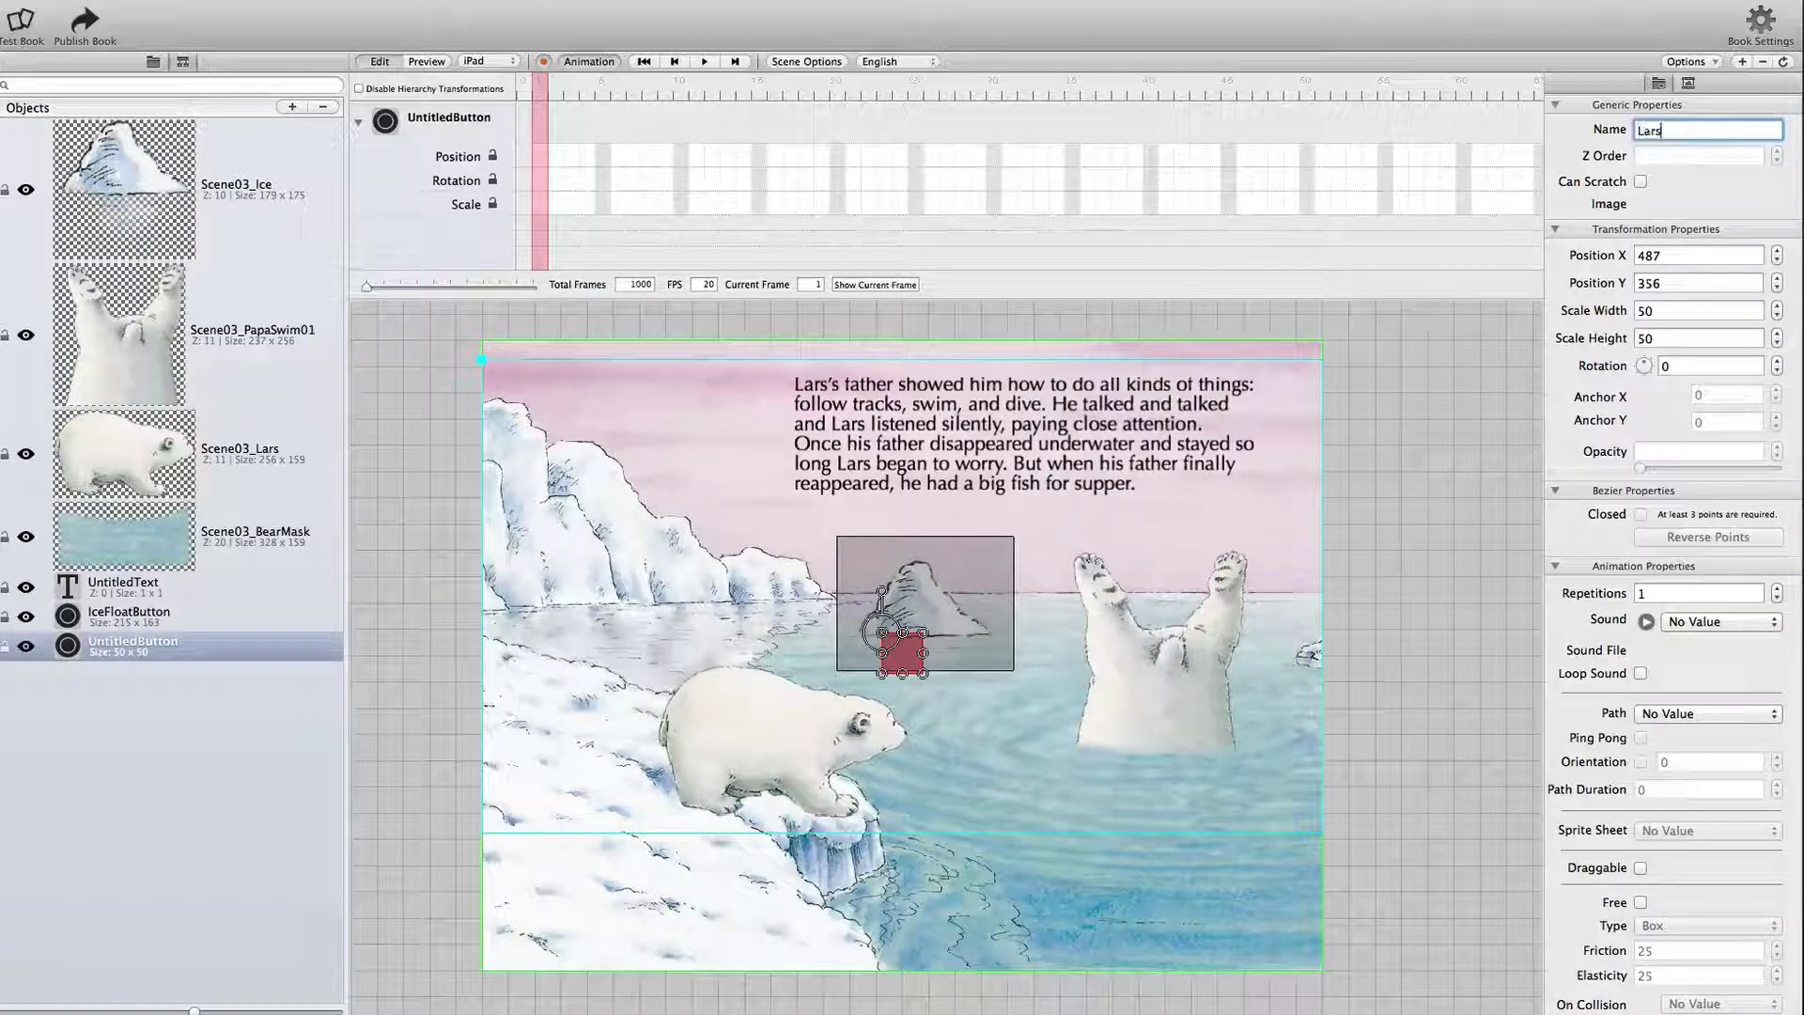
text(Button)
key(Return)
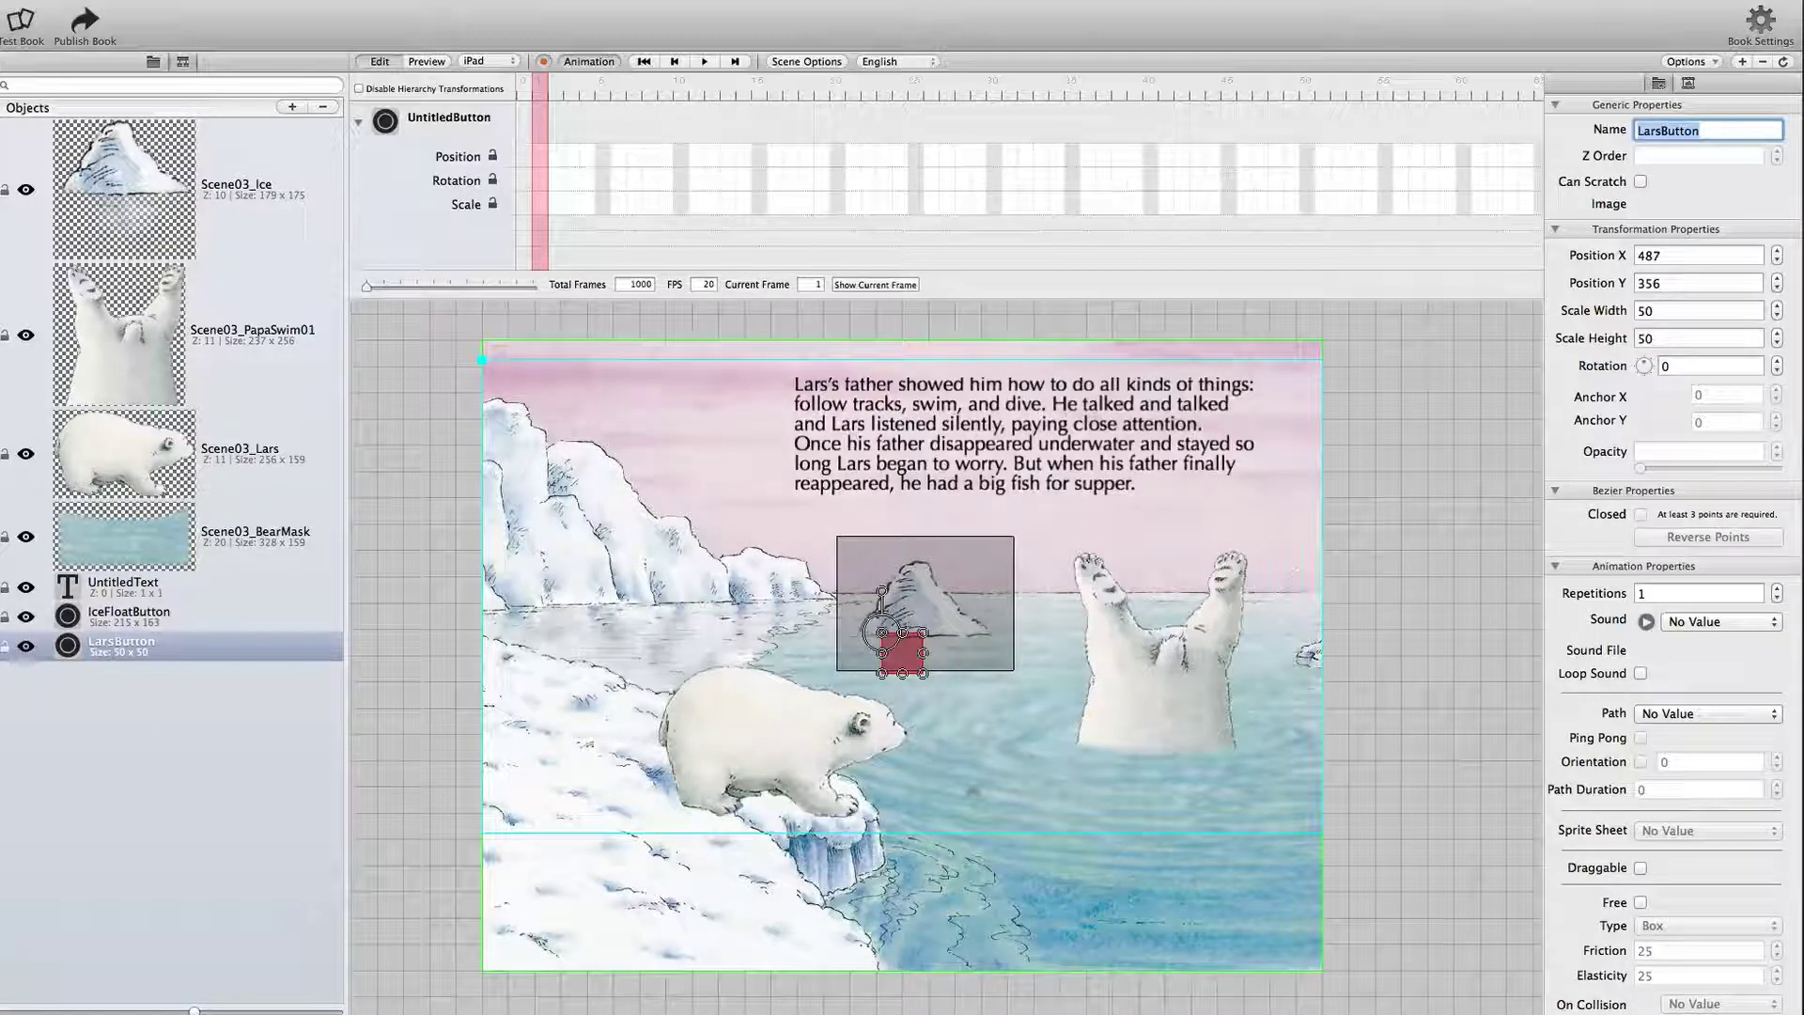
drag(926, 674, 1118, 791)
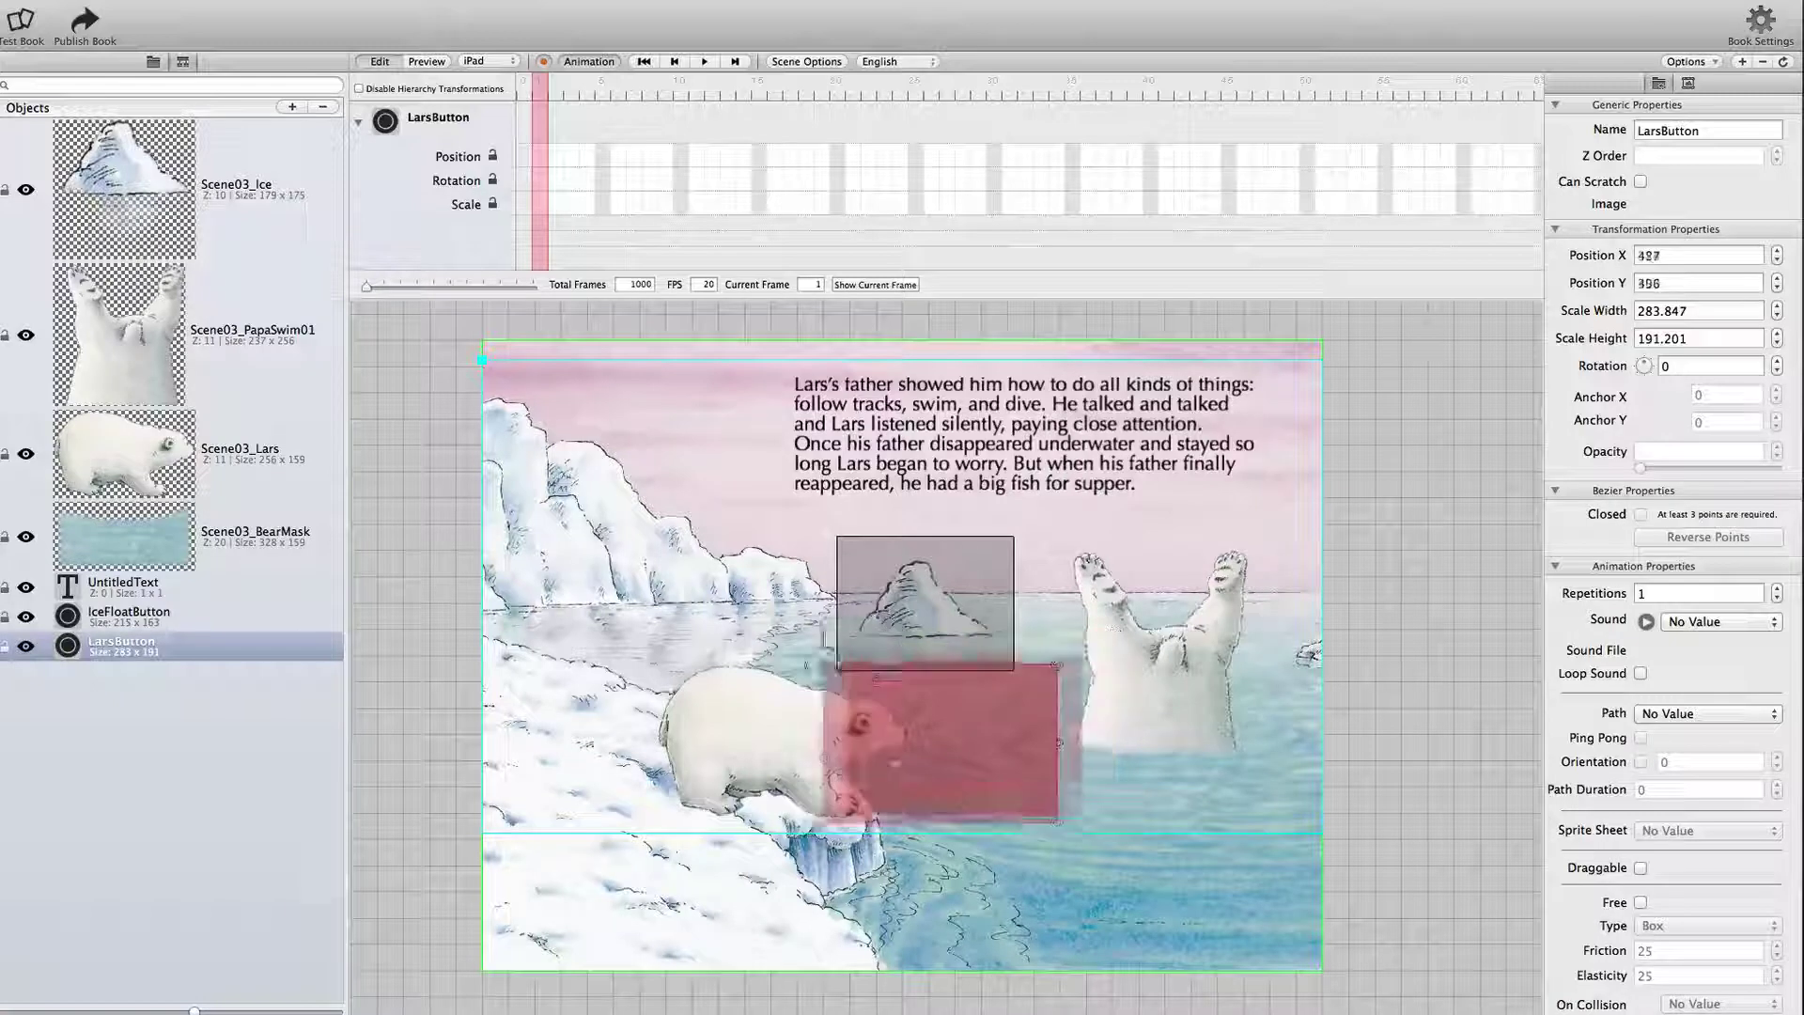
drag(1076, 705, 921, 752)
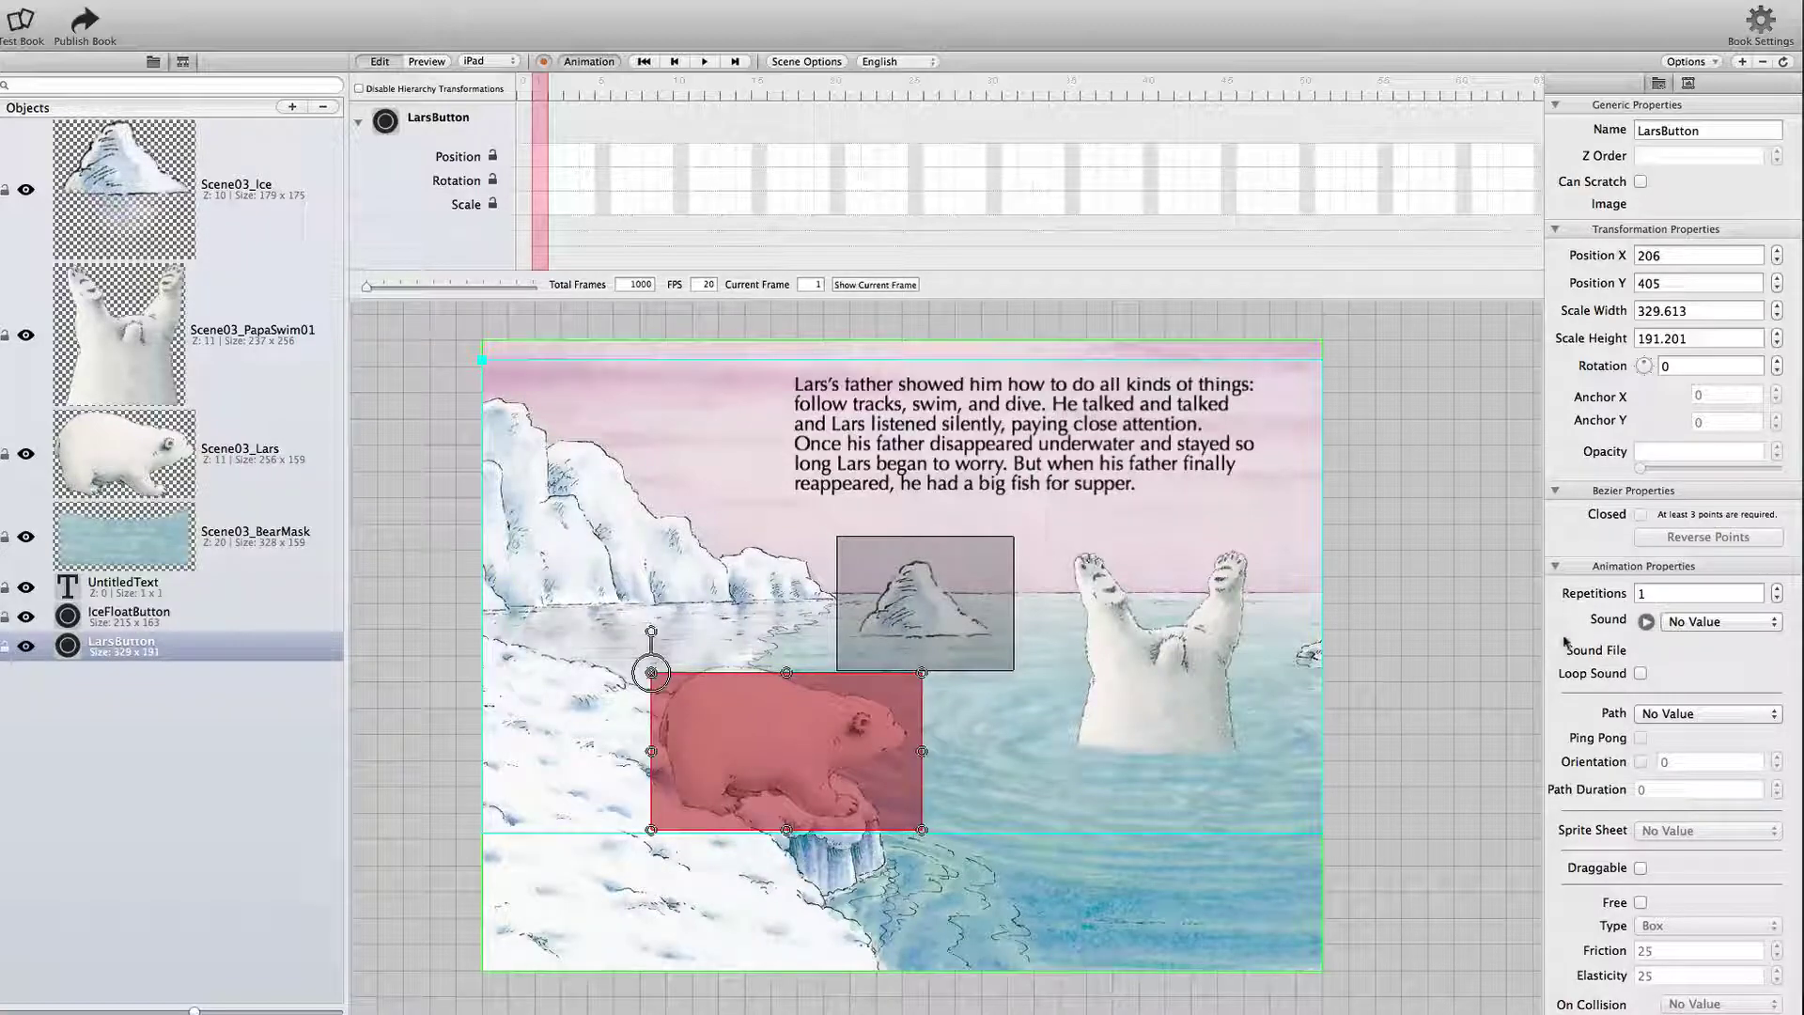
Make LarsButton trigger the Scene03_Lars animation from start frame 1 to end frame 80 with 1 repetition.
scroll(1560, 634, down, 5)
scroll(1560, 635, down, 3)
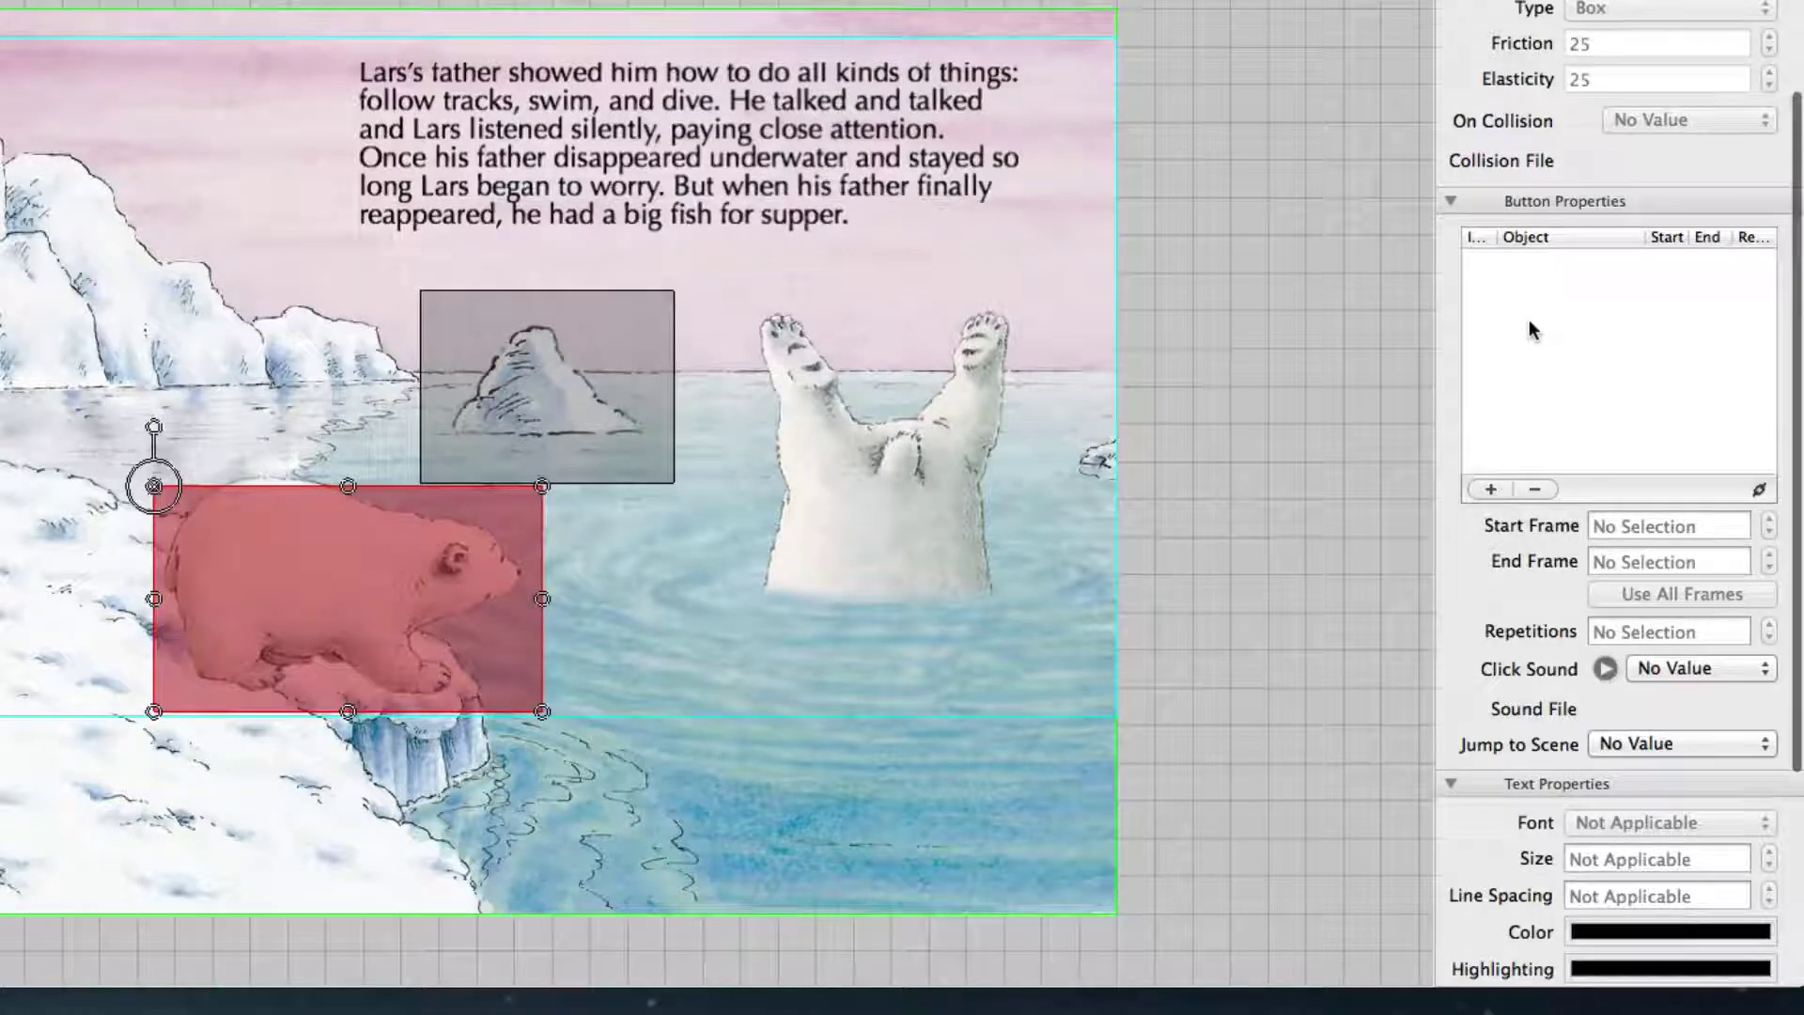
click(554, 392)
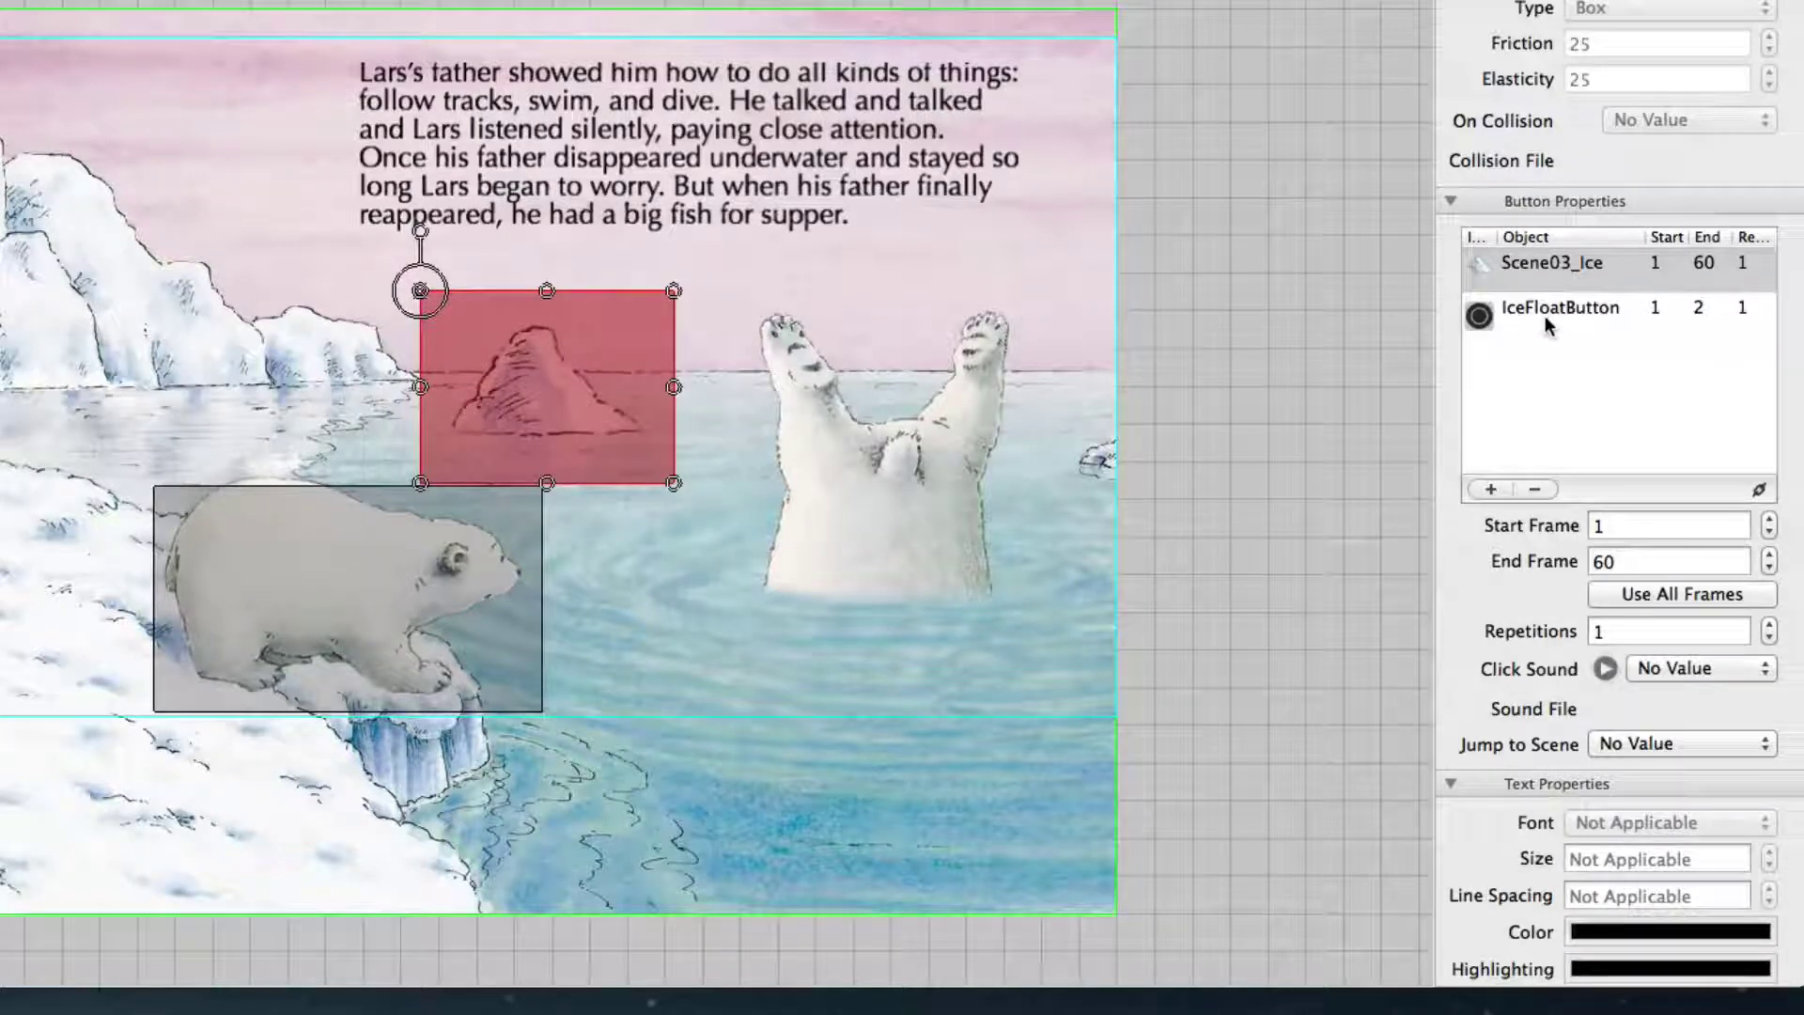
click(291, 564)
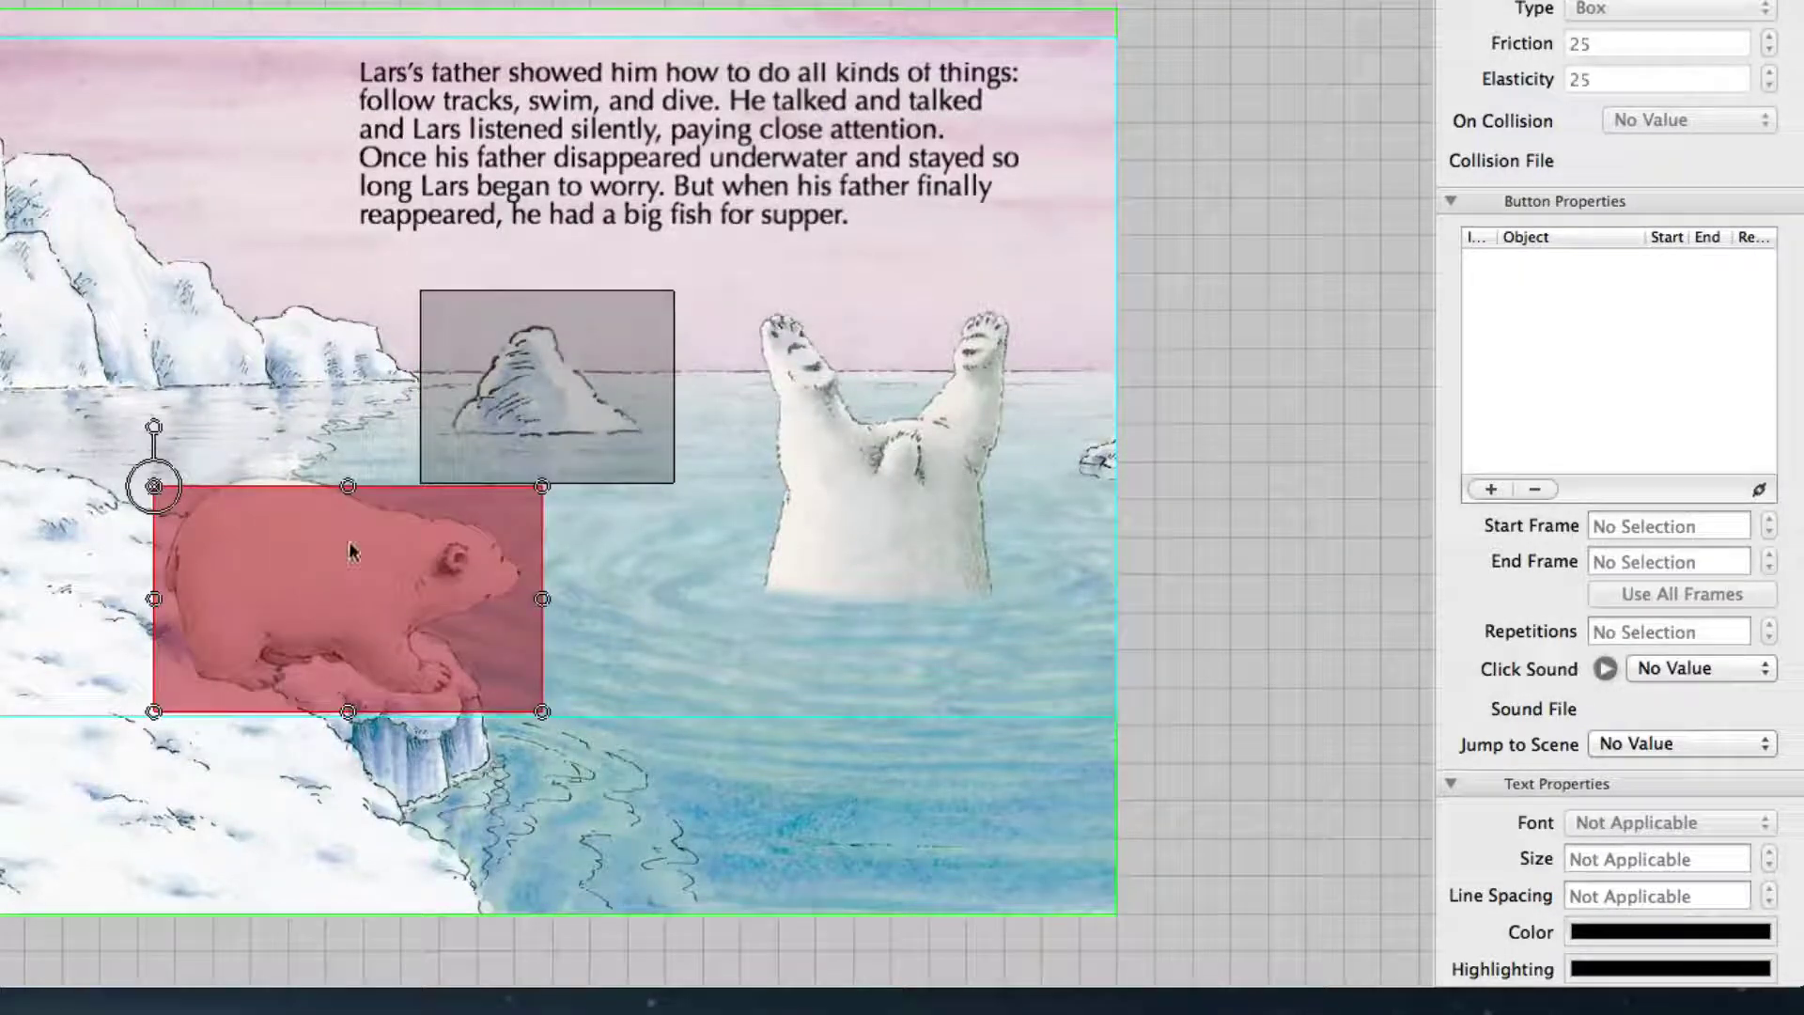
click(1489, 490)
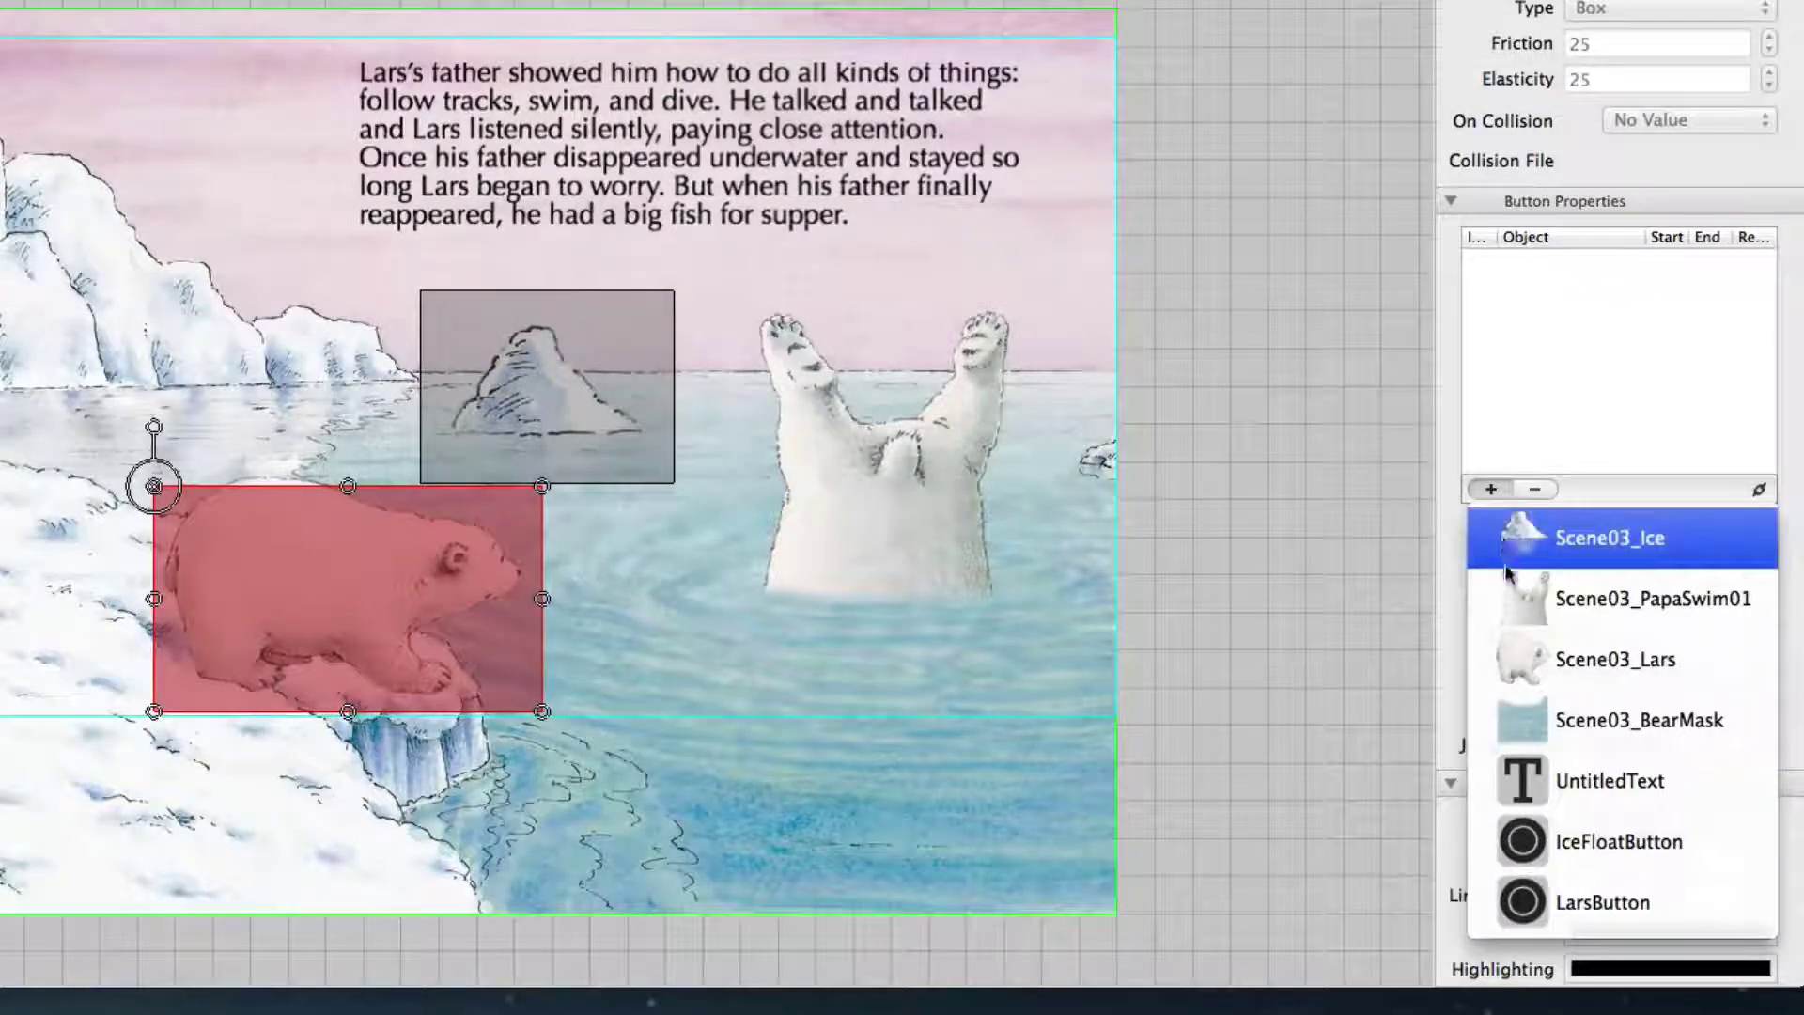
click(1514, 659)
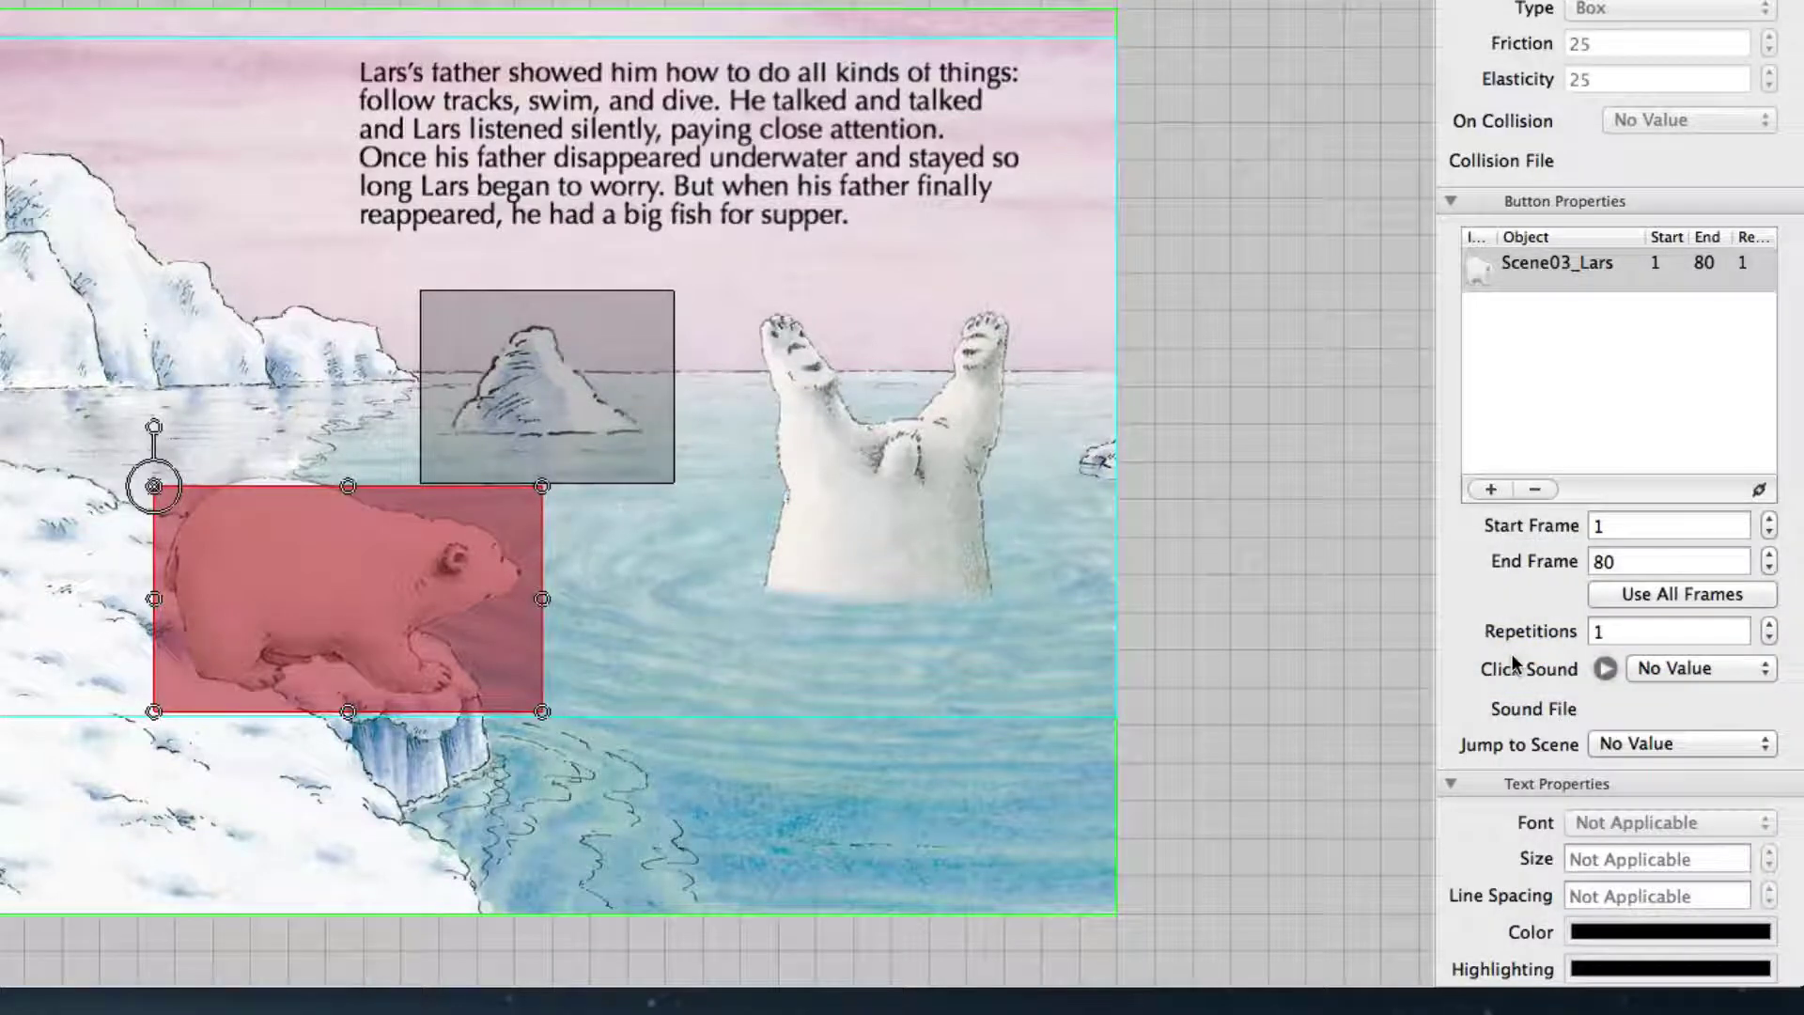
click(1636, 529)
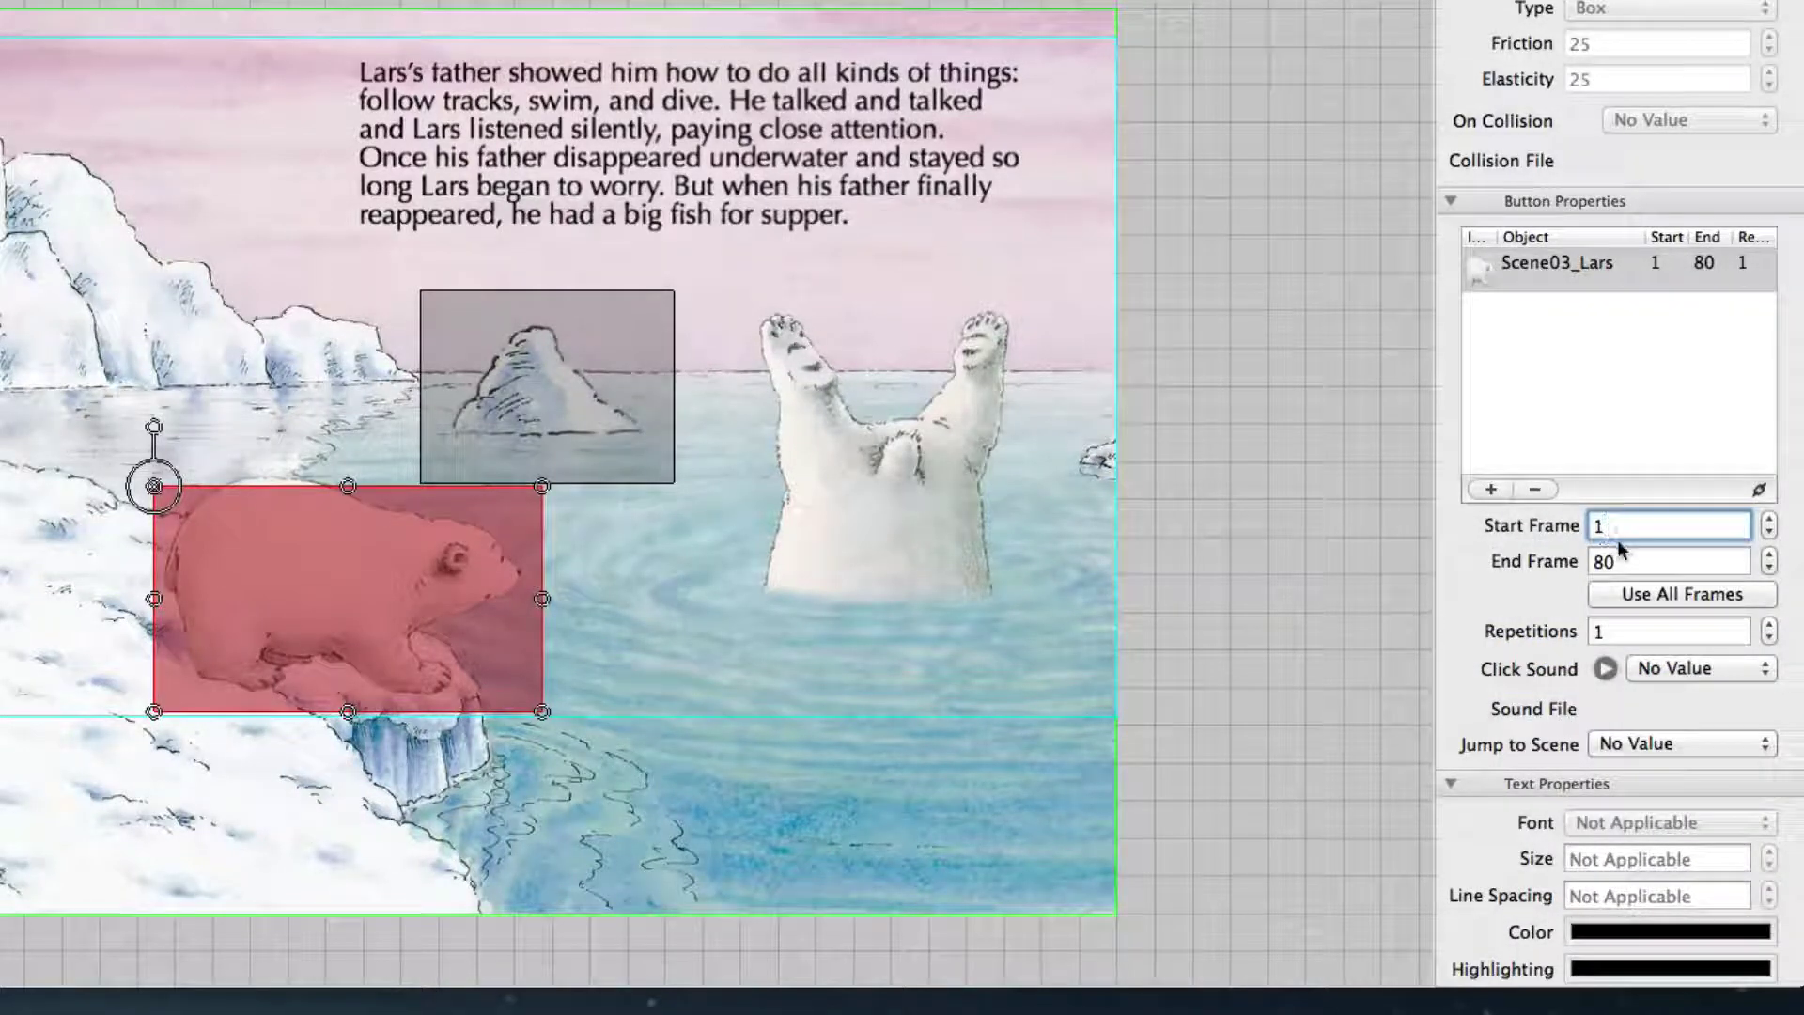
click(1632, 554)
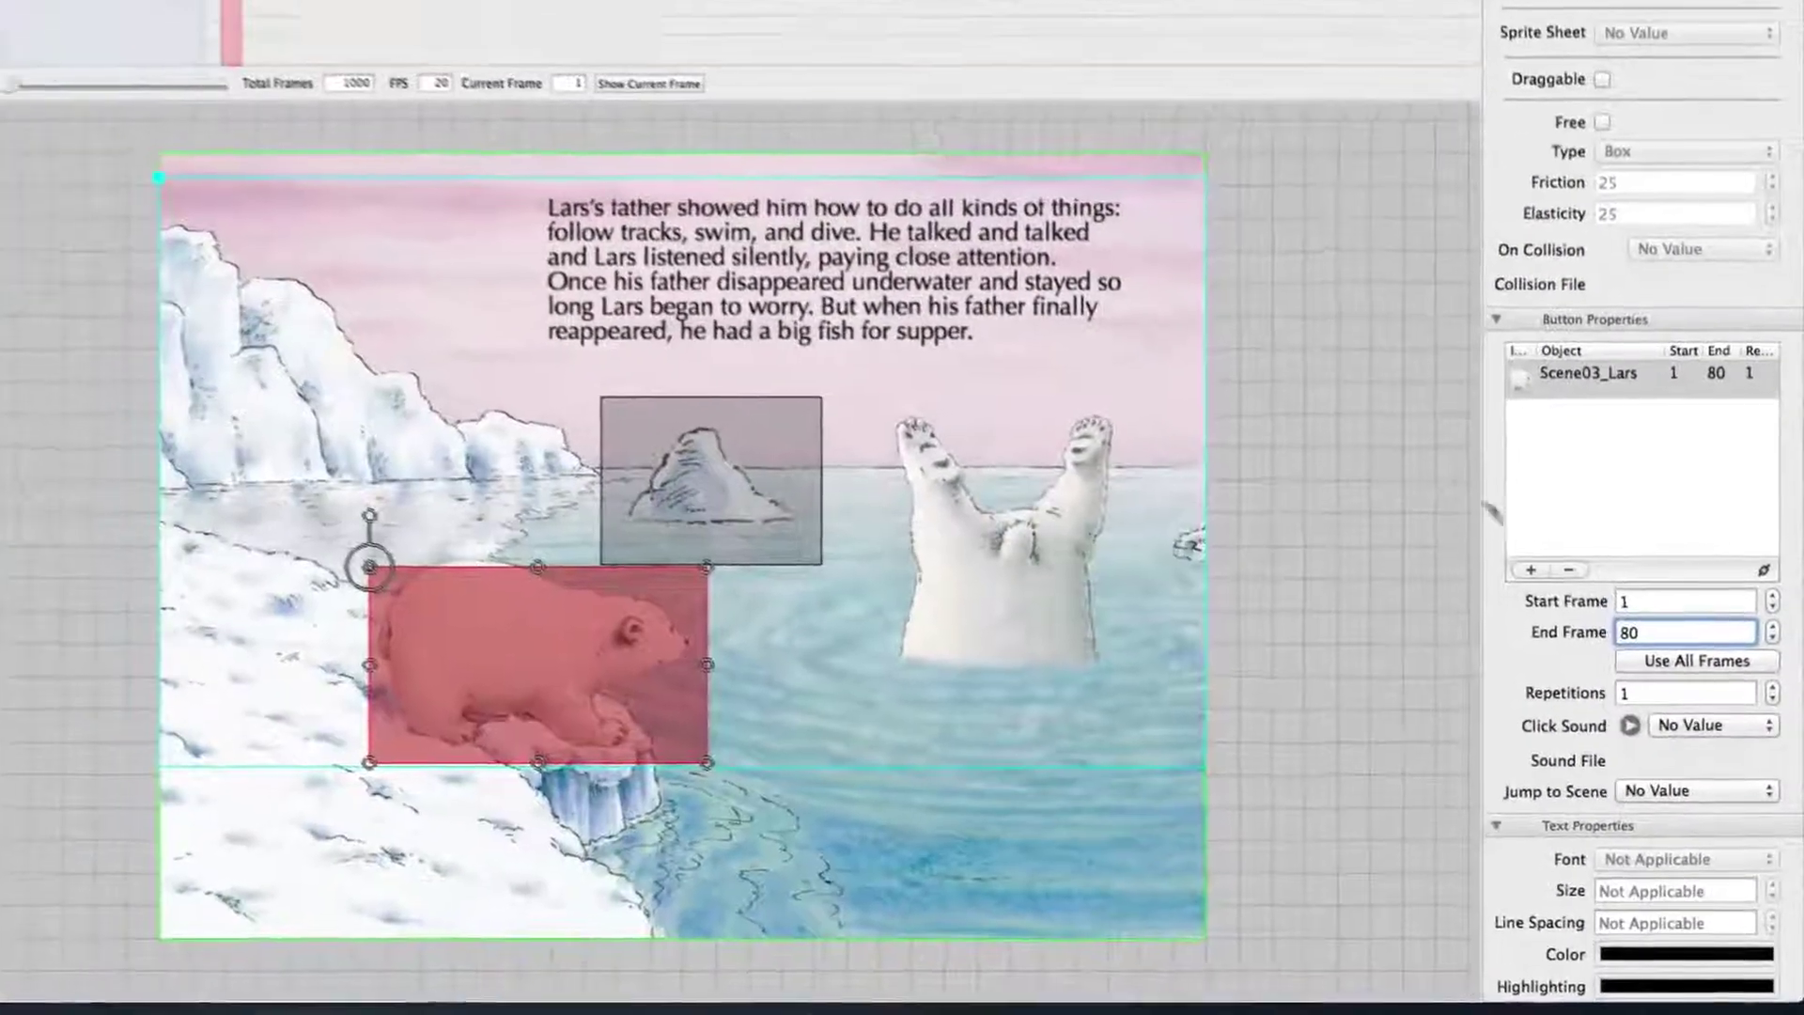
Preview the scene, trigger the iceberg button and repeatedly trigger LarsButton, then return to editing and rewind the scene.
click(1280, 318)
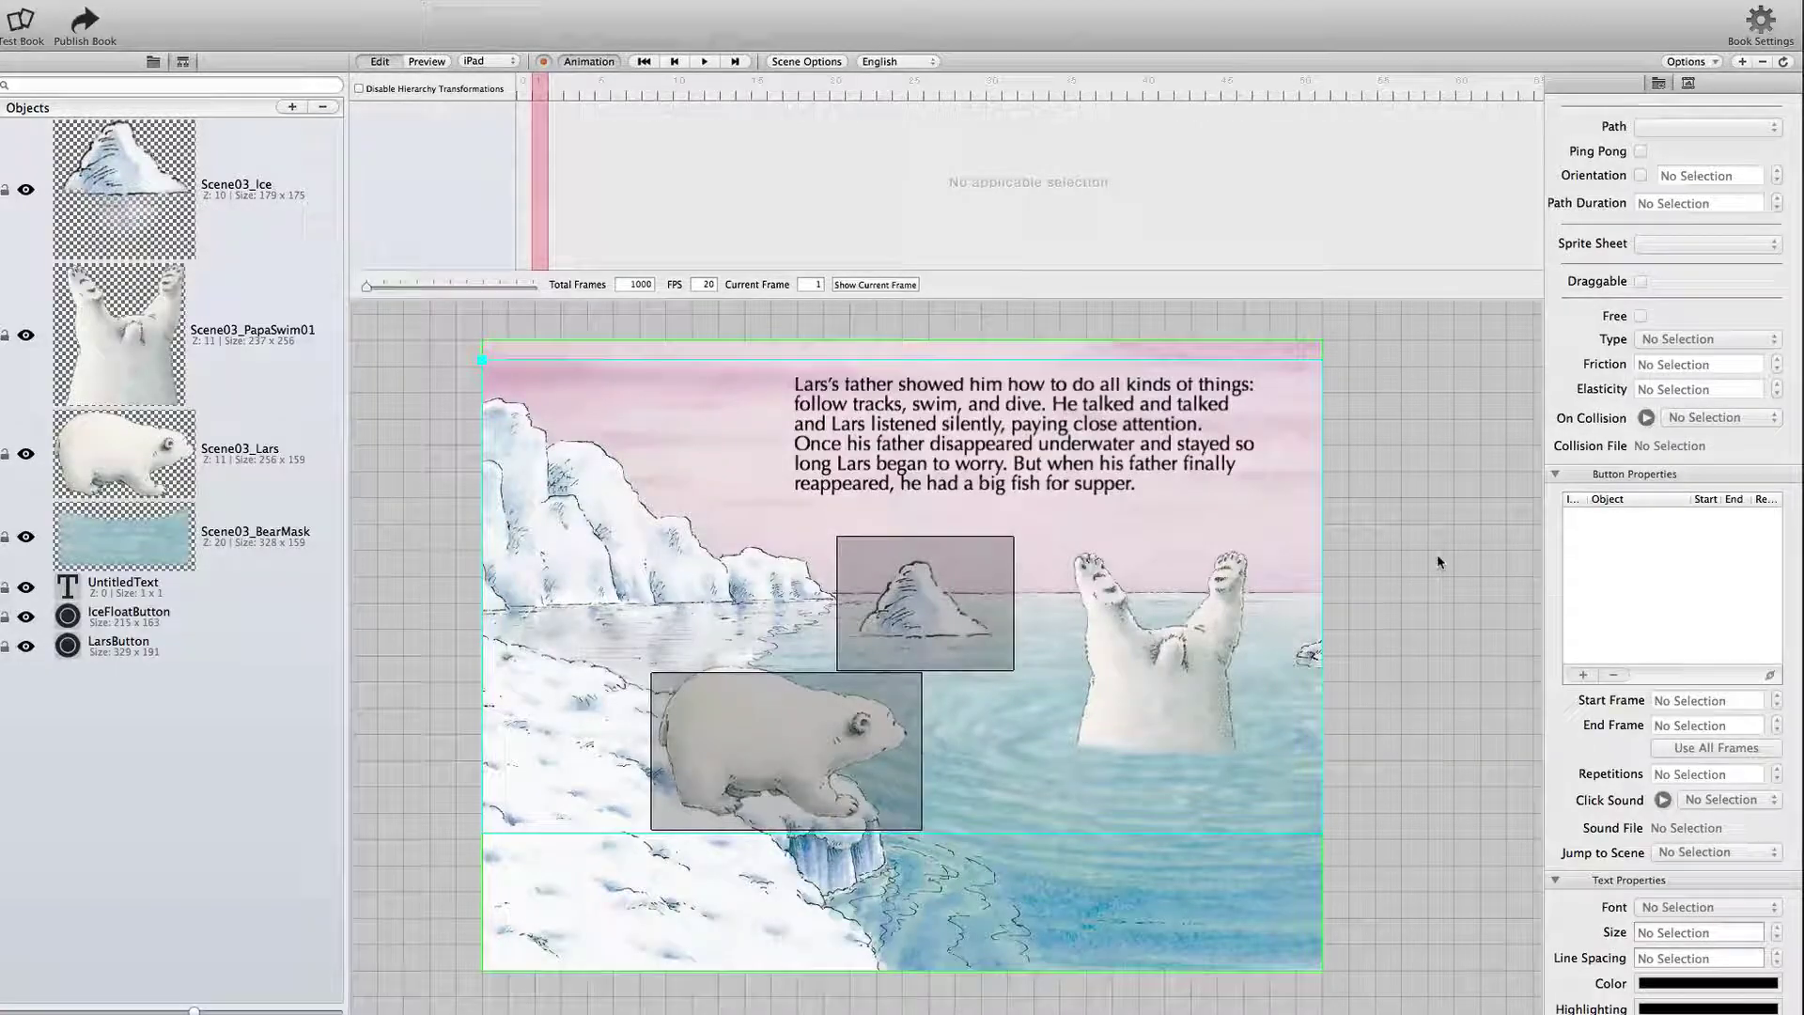
key(super+r)
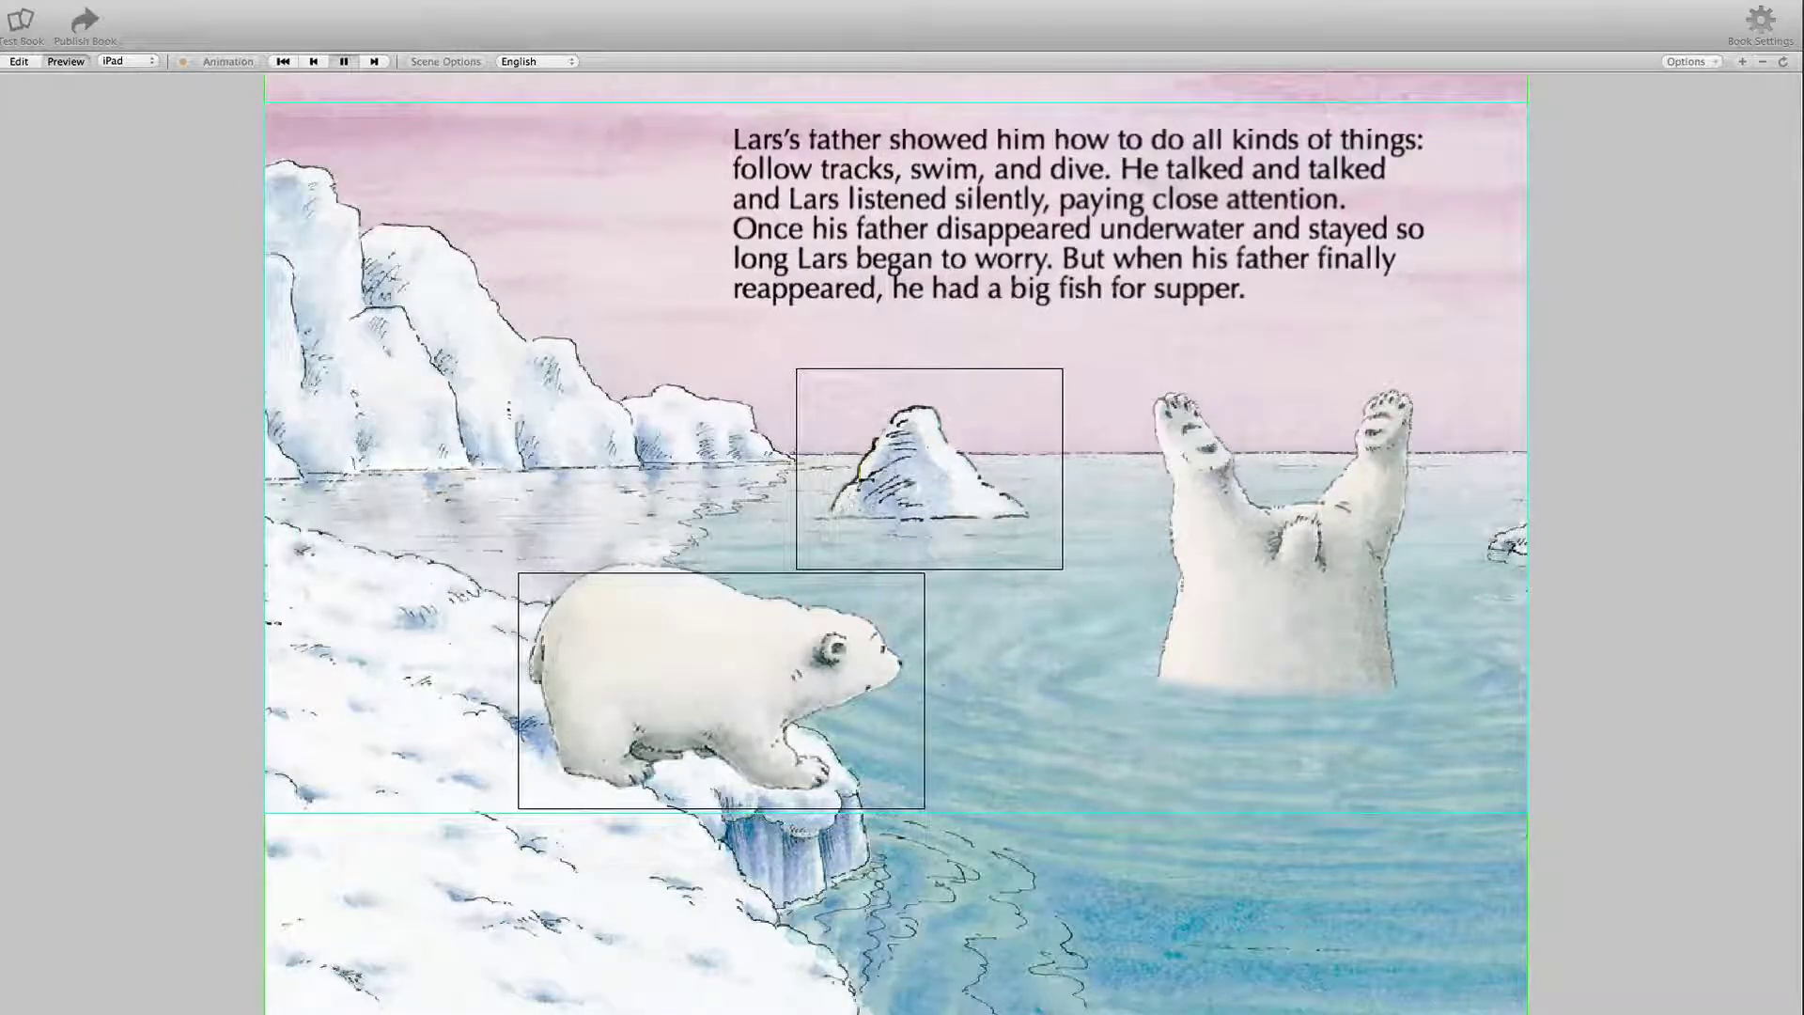
click(892, 478)
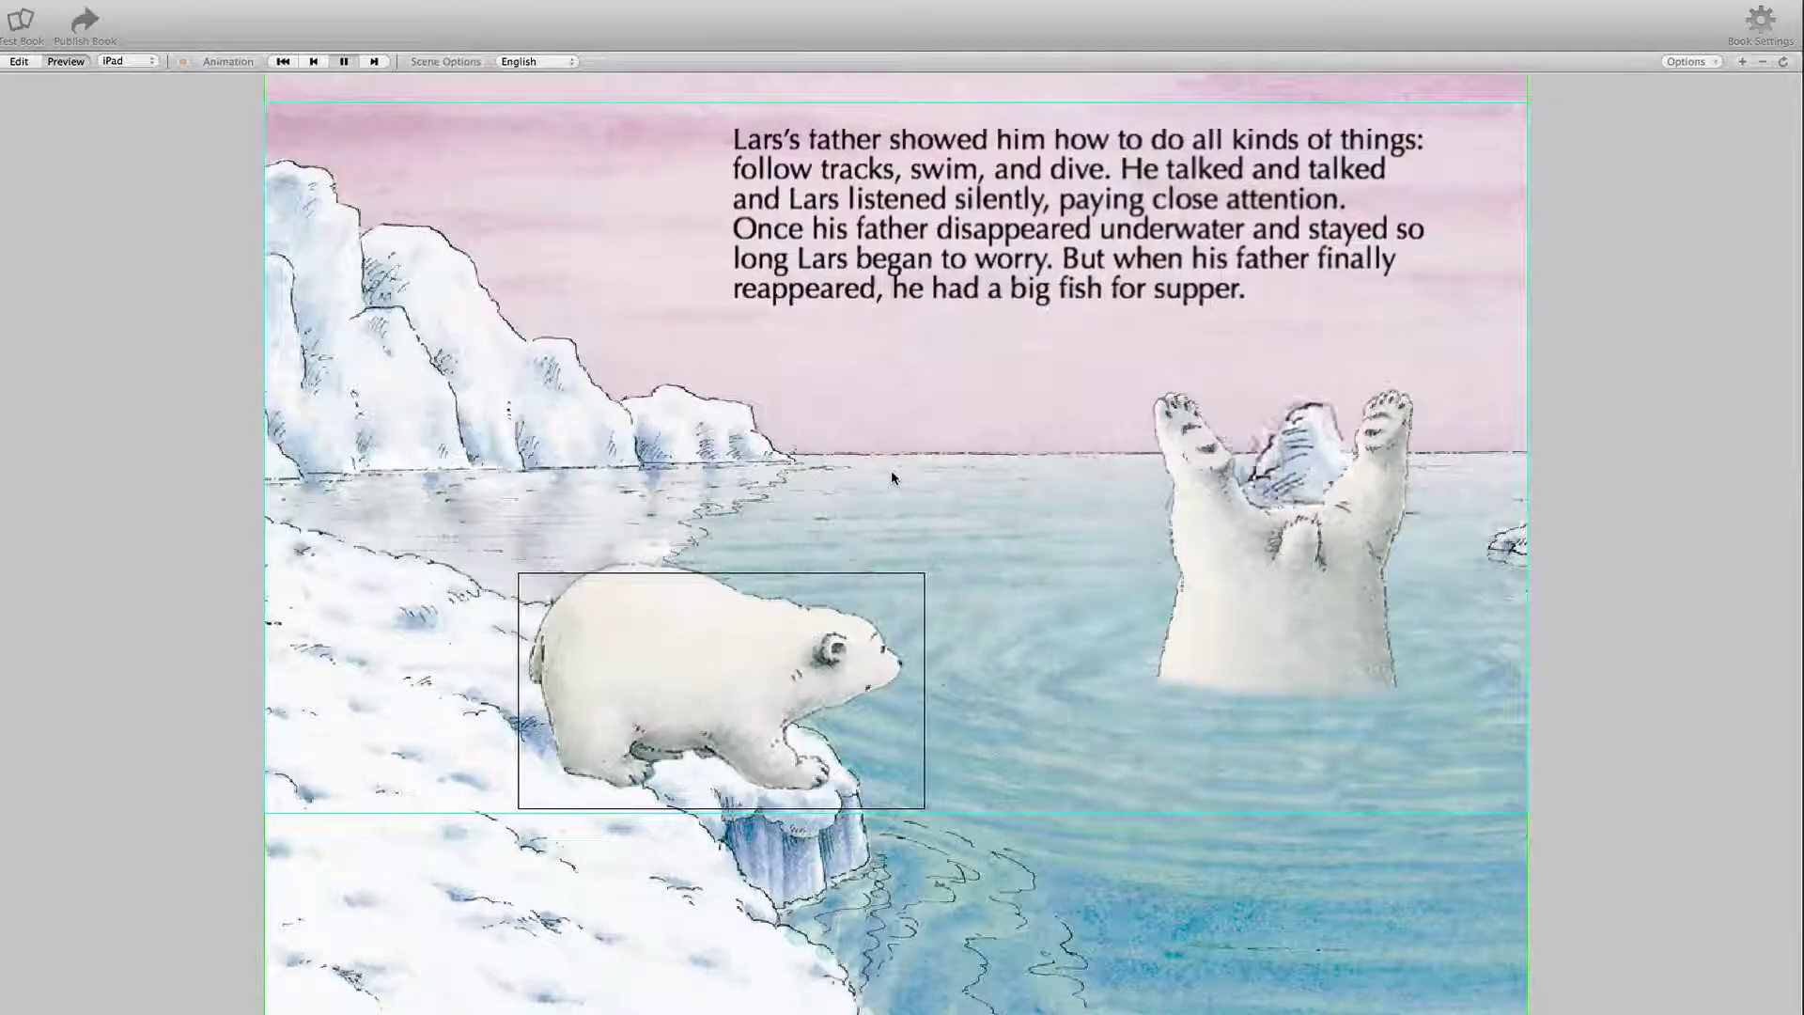
click(690, 667)
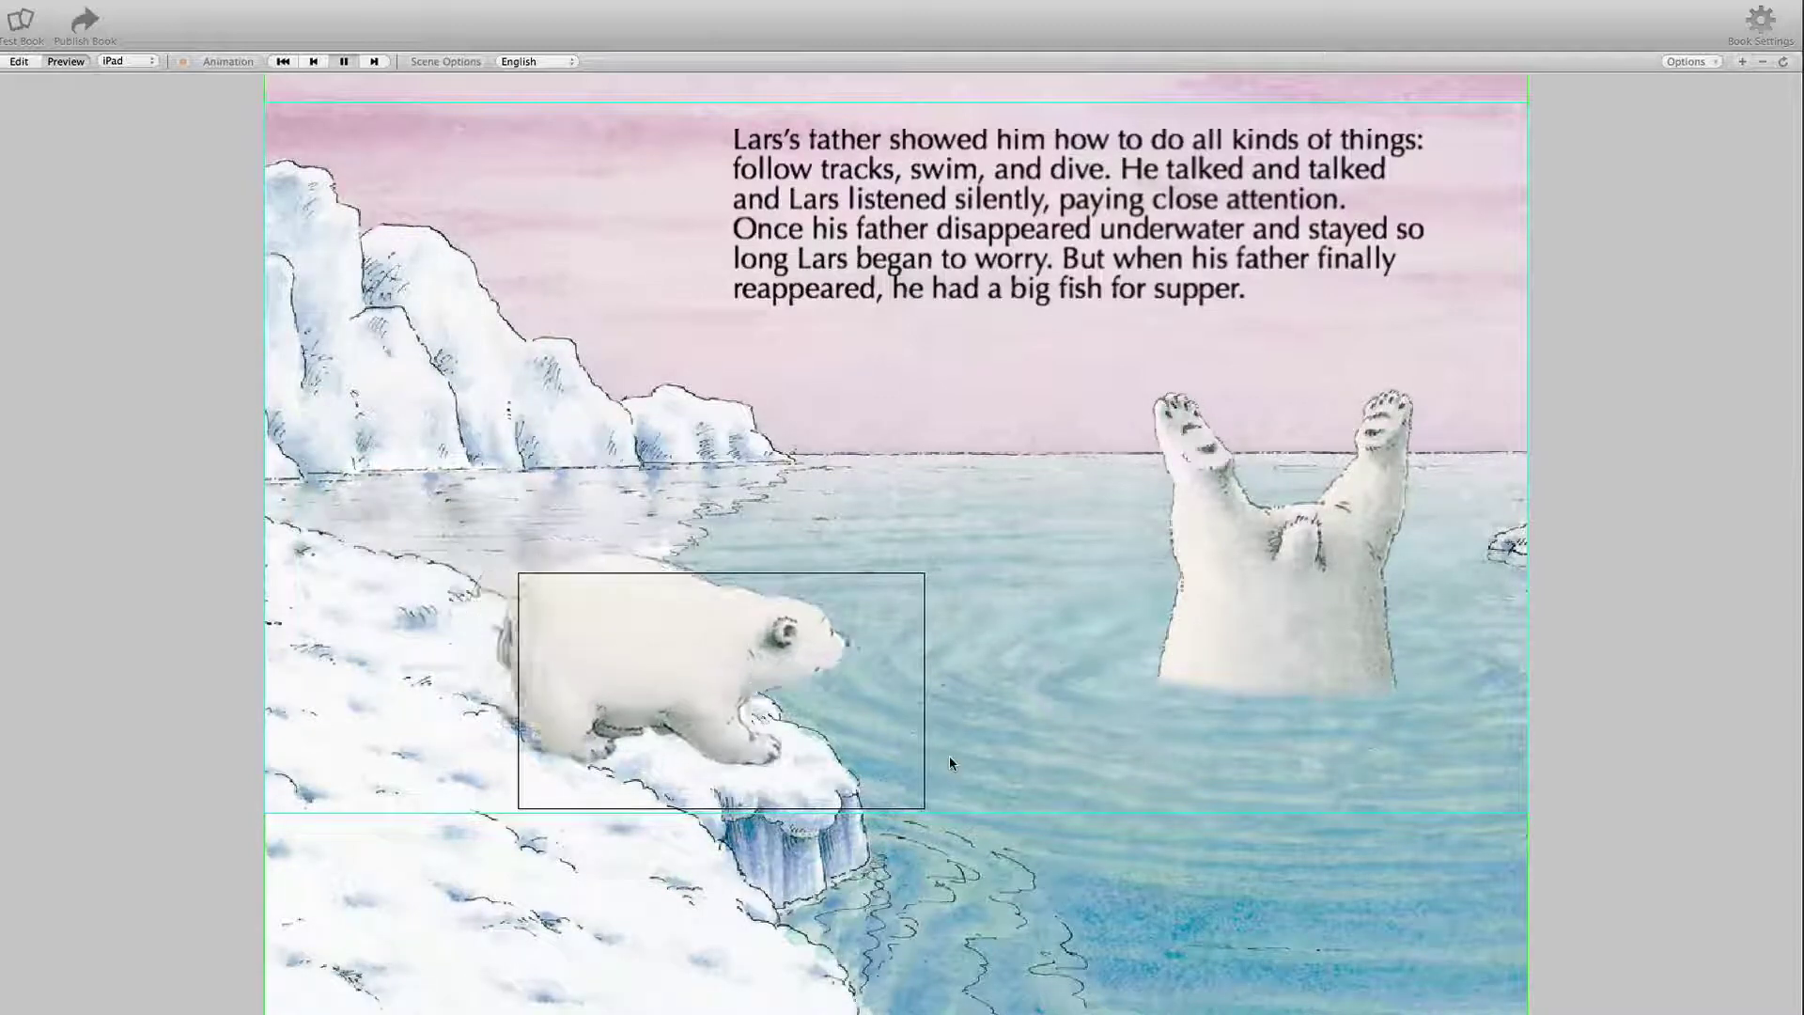
click(698, 692)
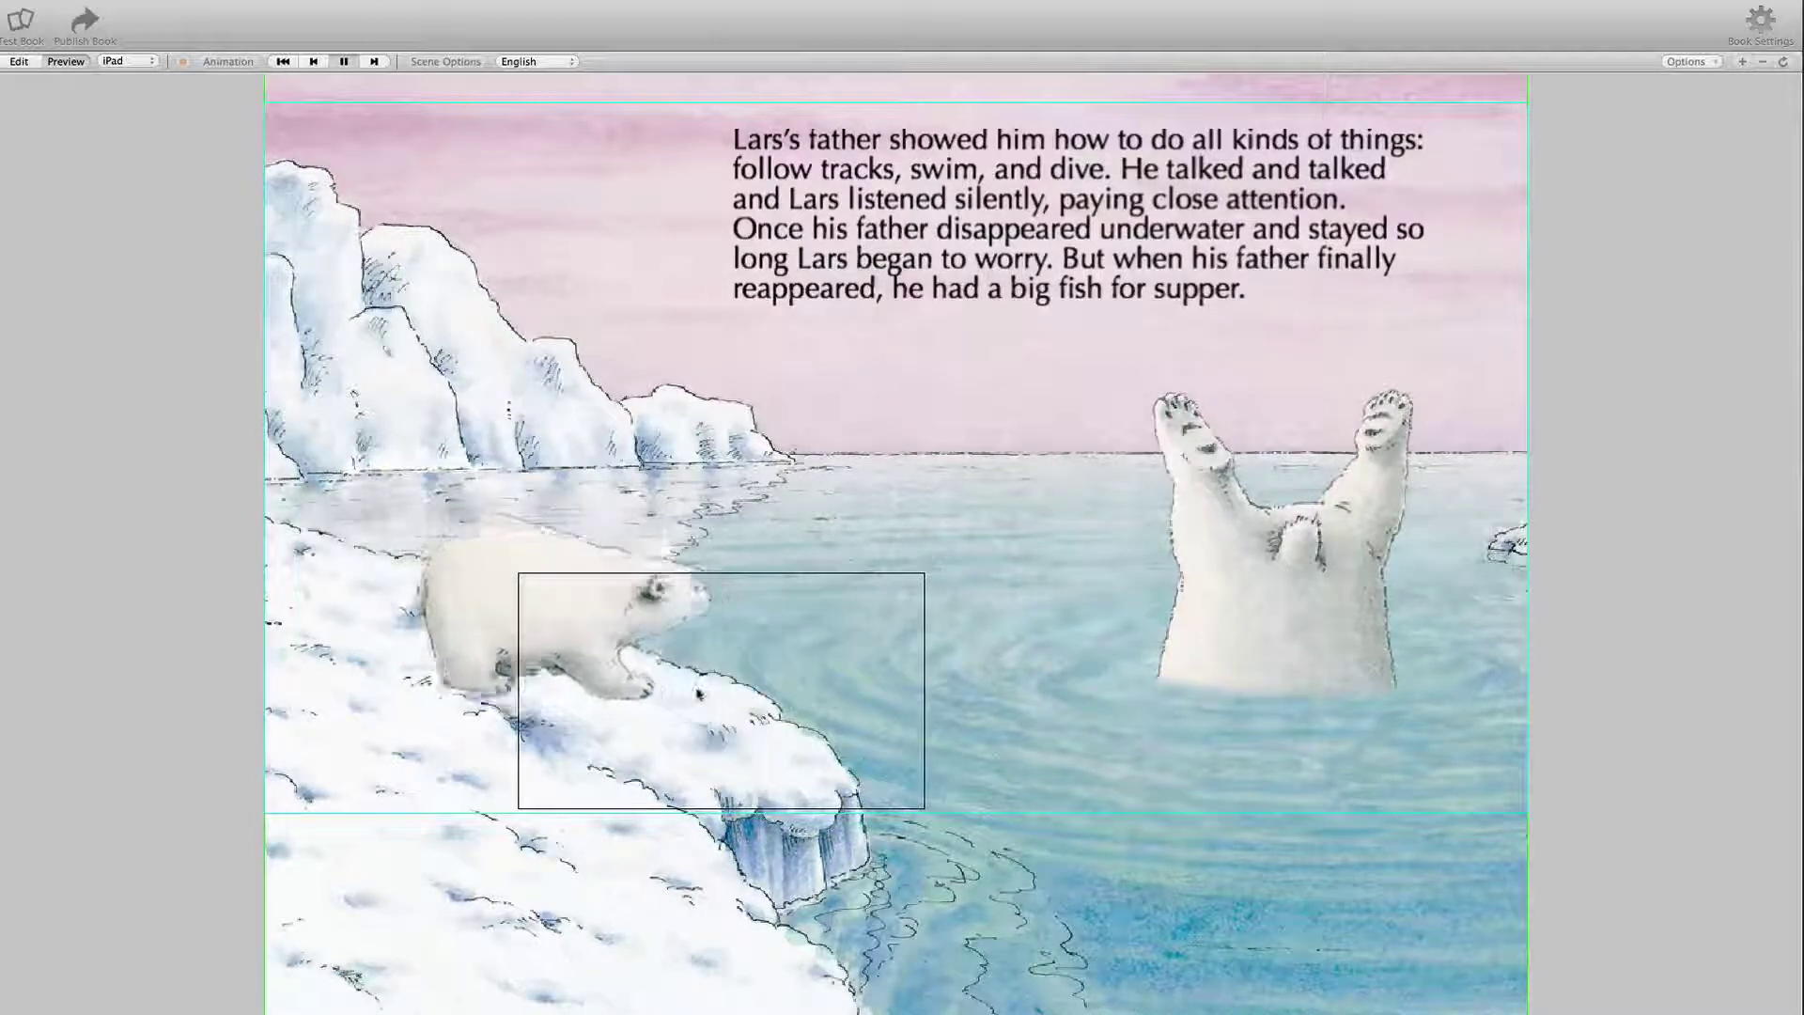
click(698, 692)
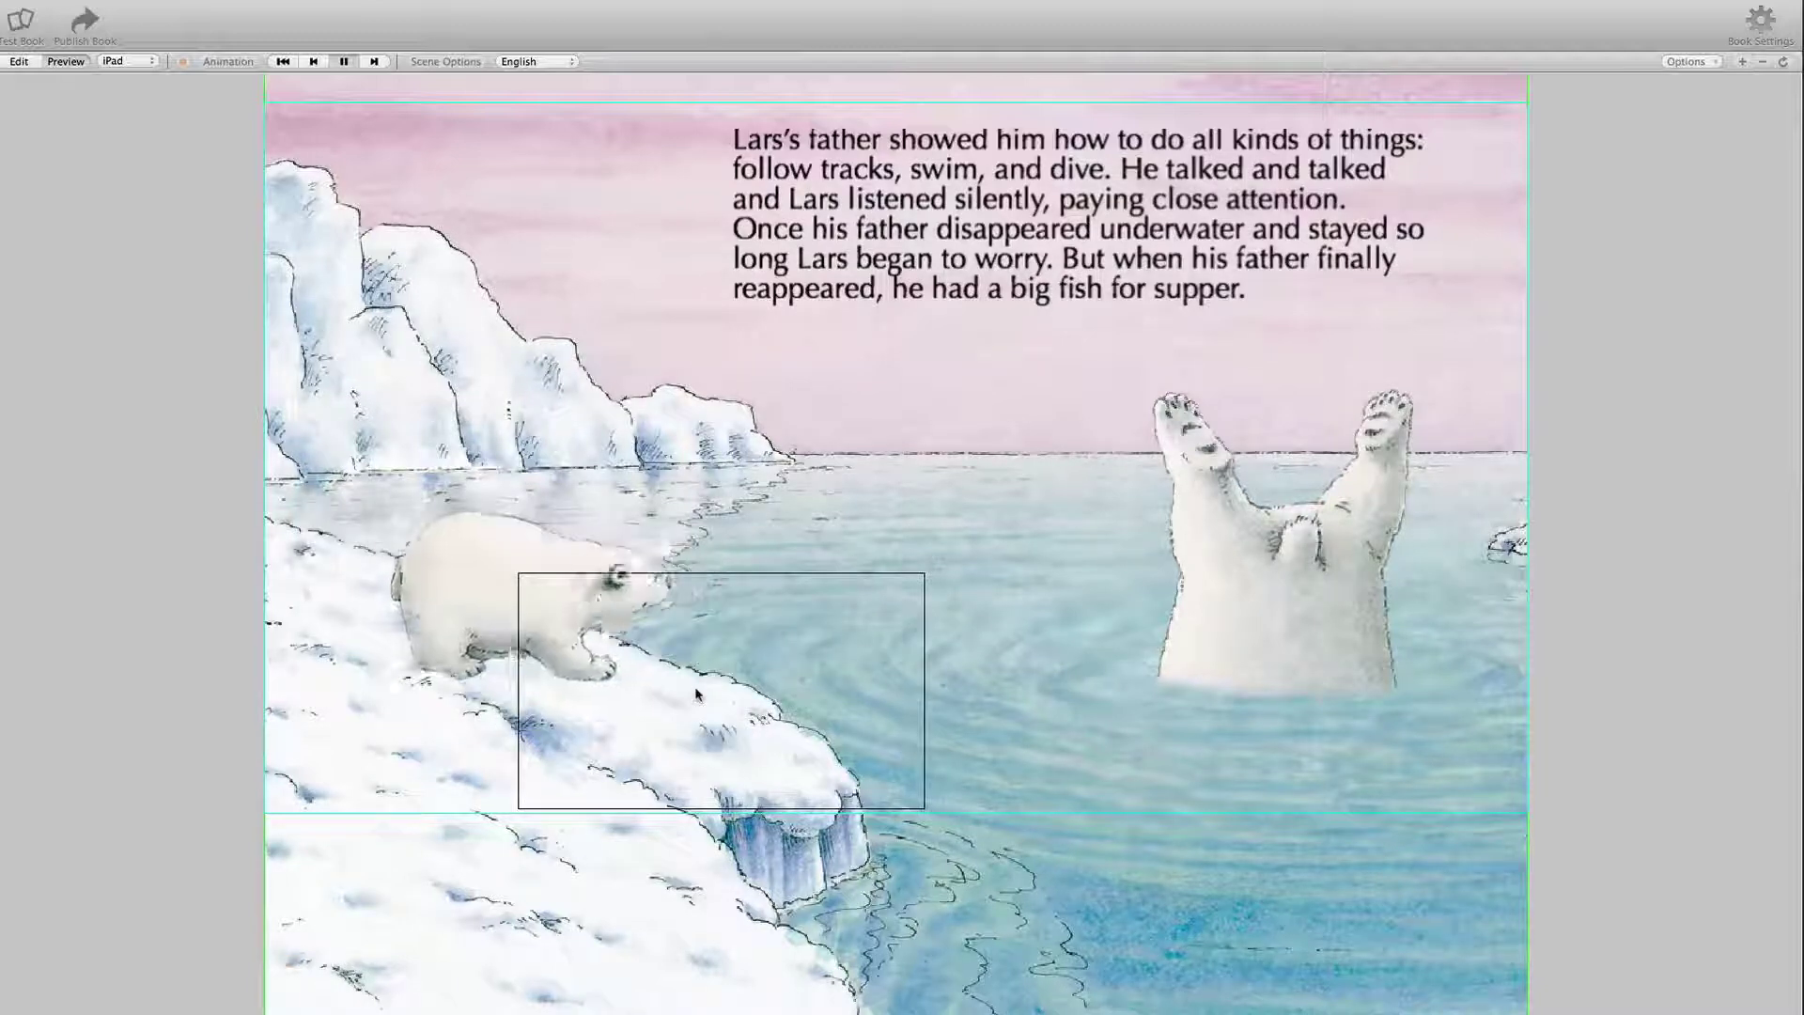
click(698, 693)
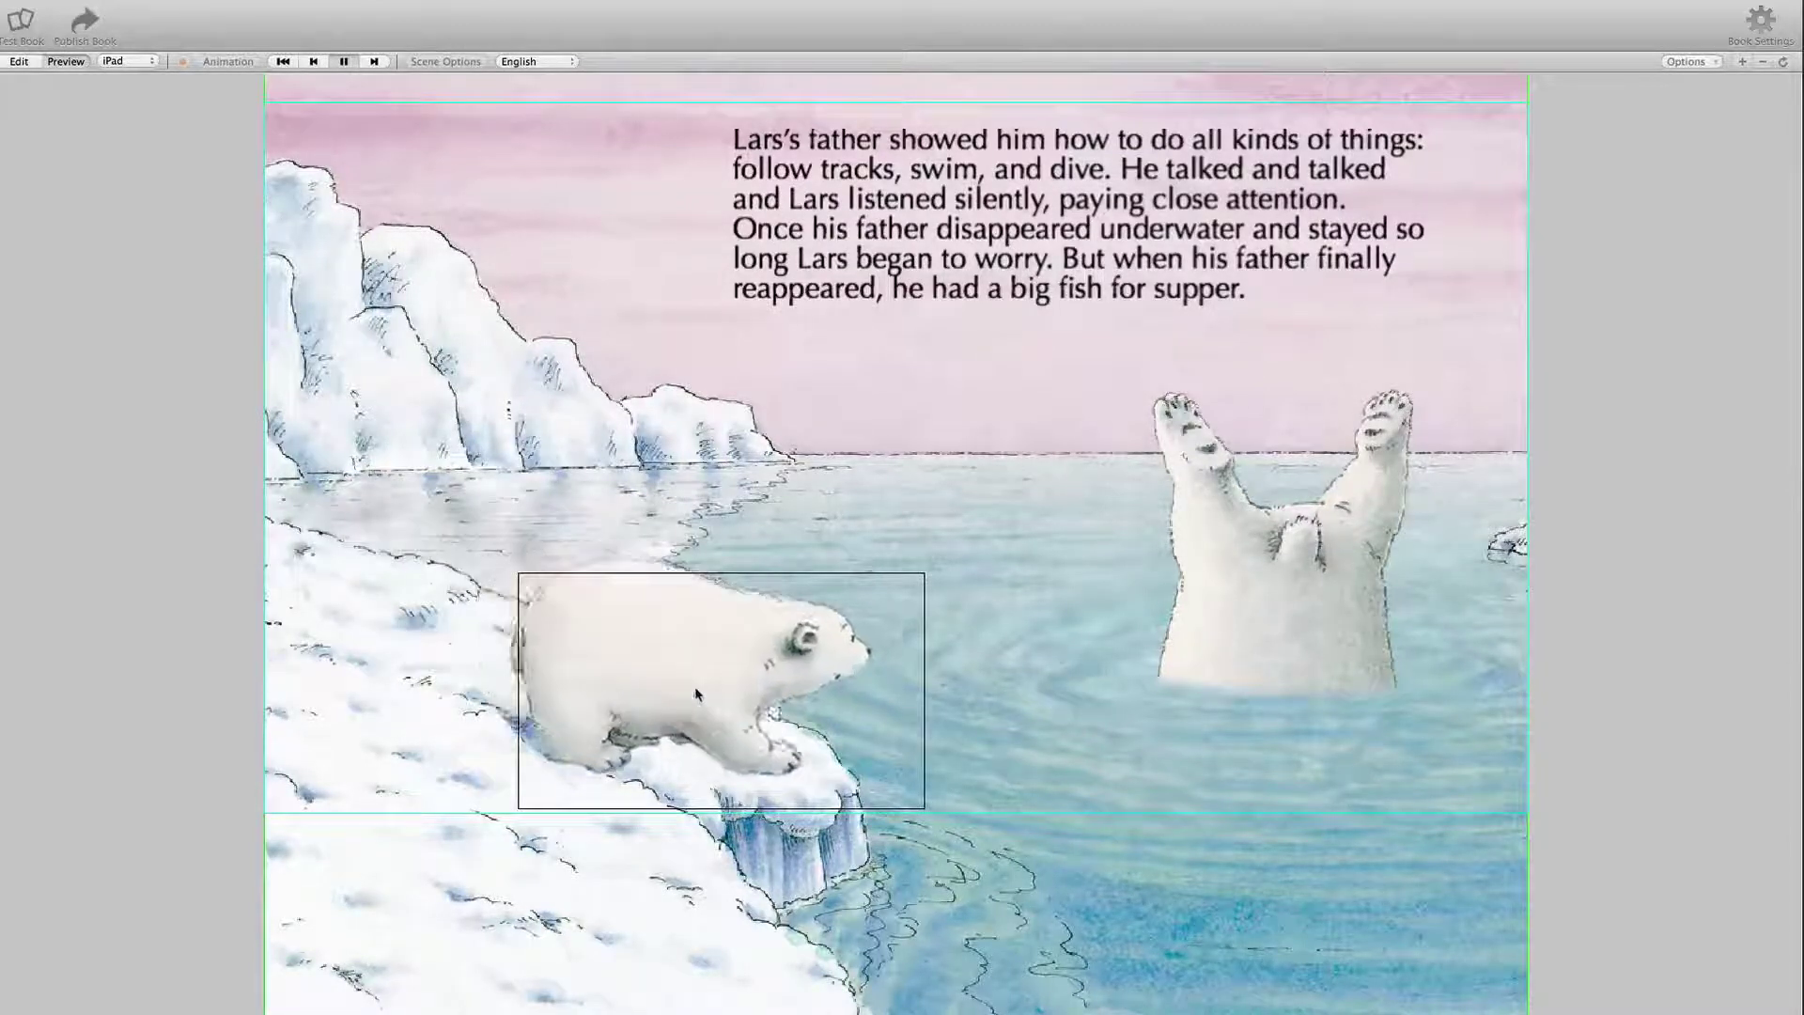
click(19, 61)
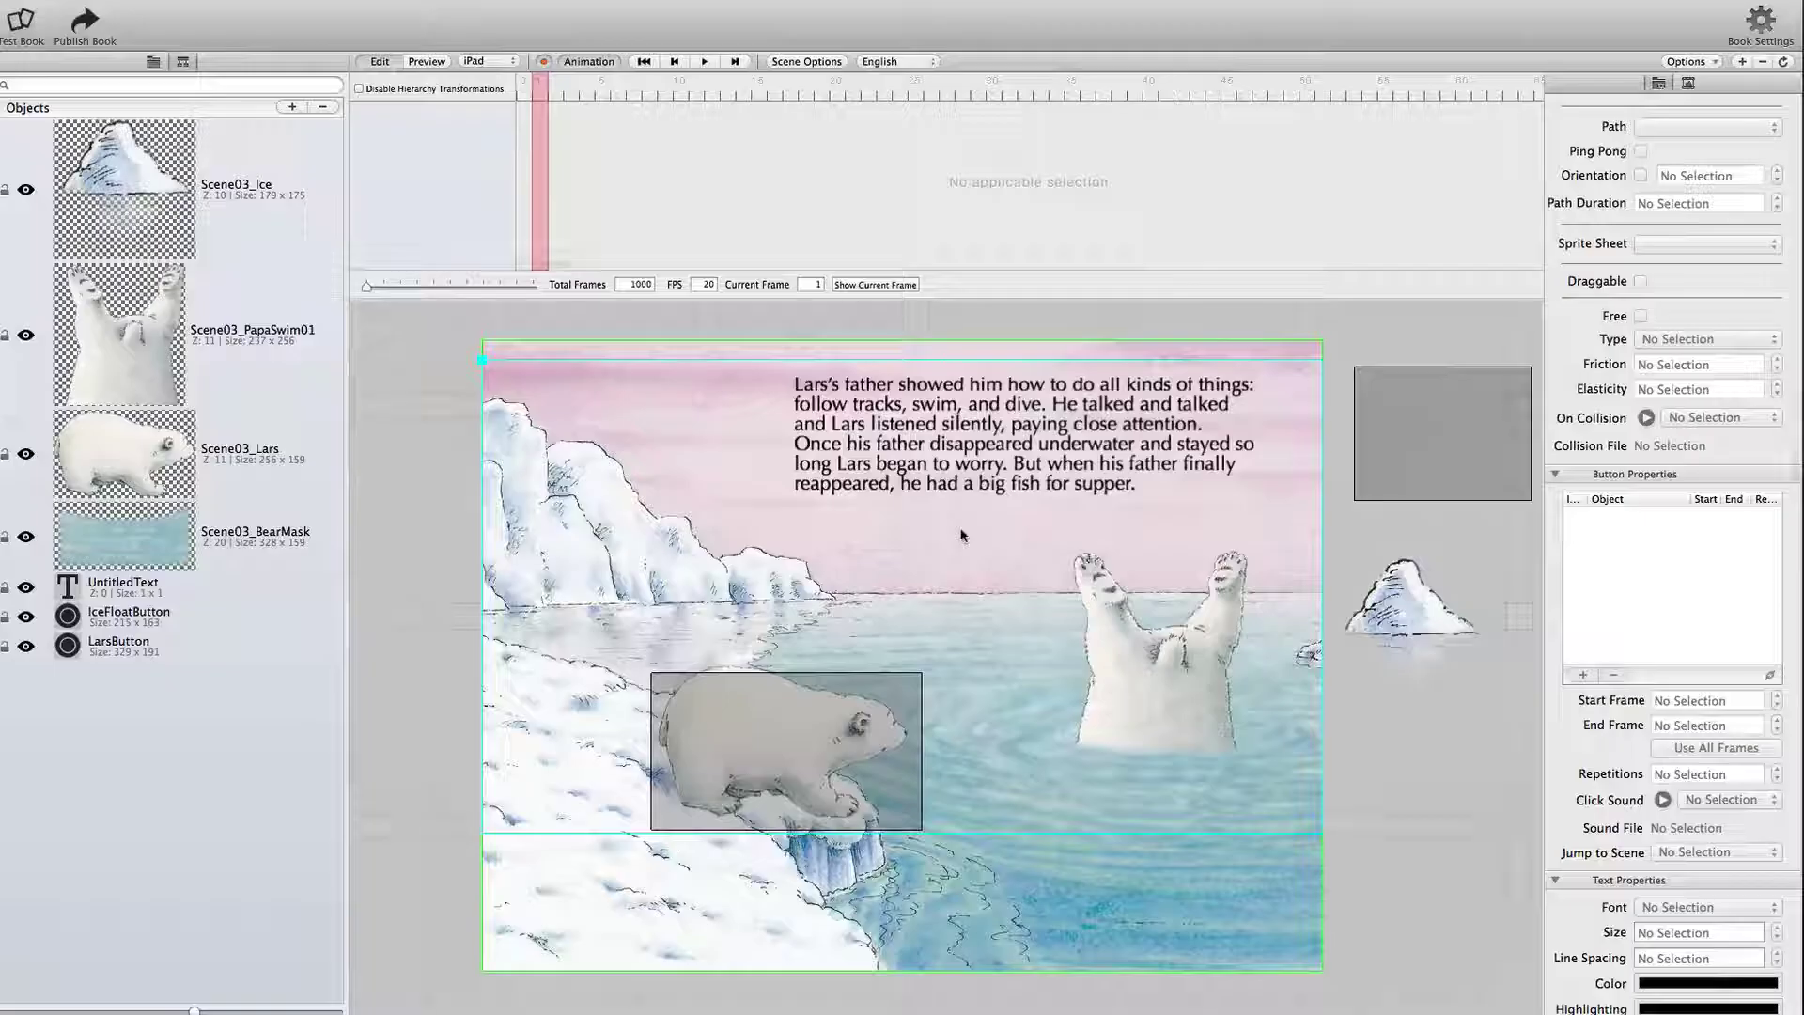
click(643, 61)
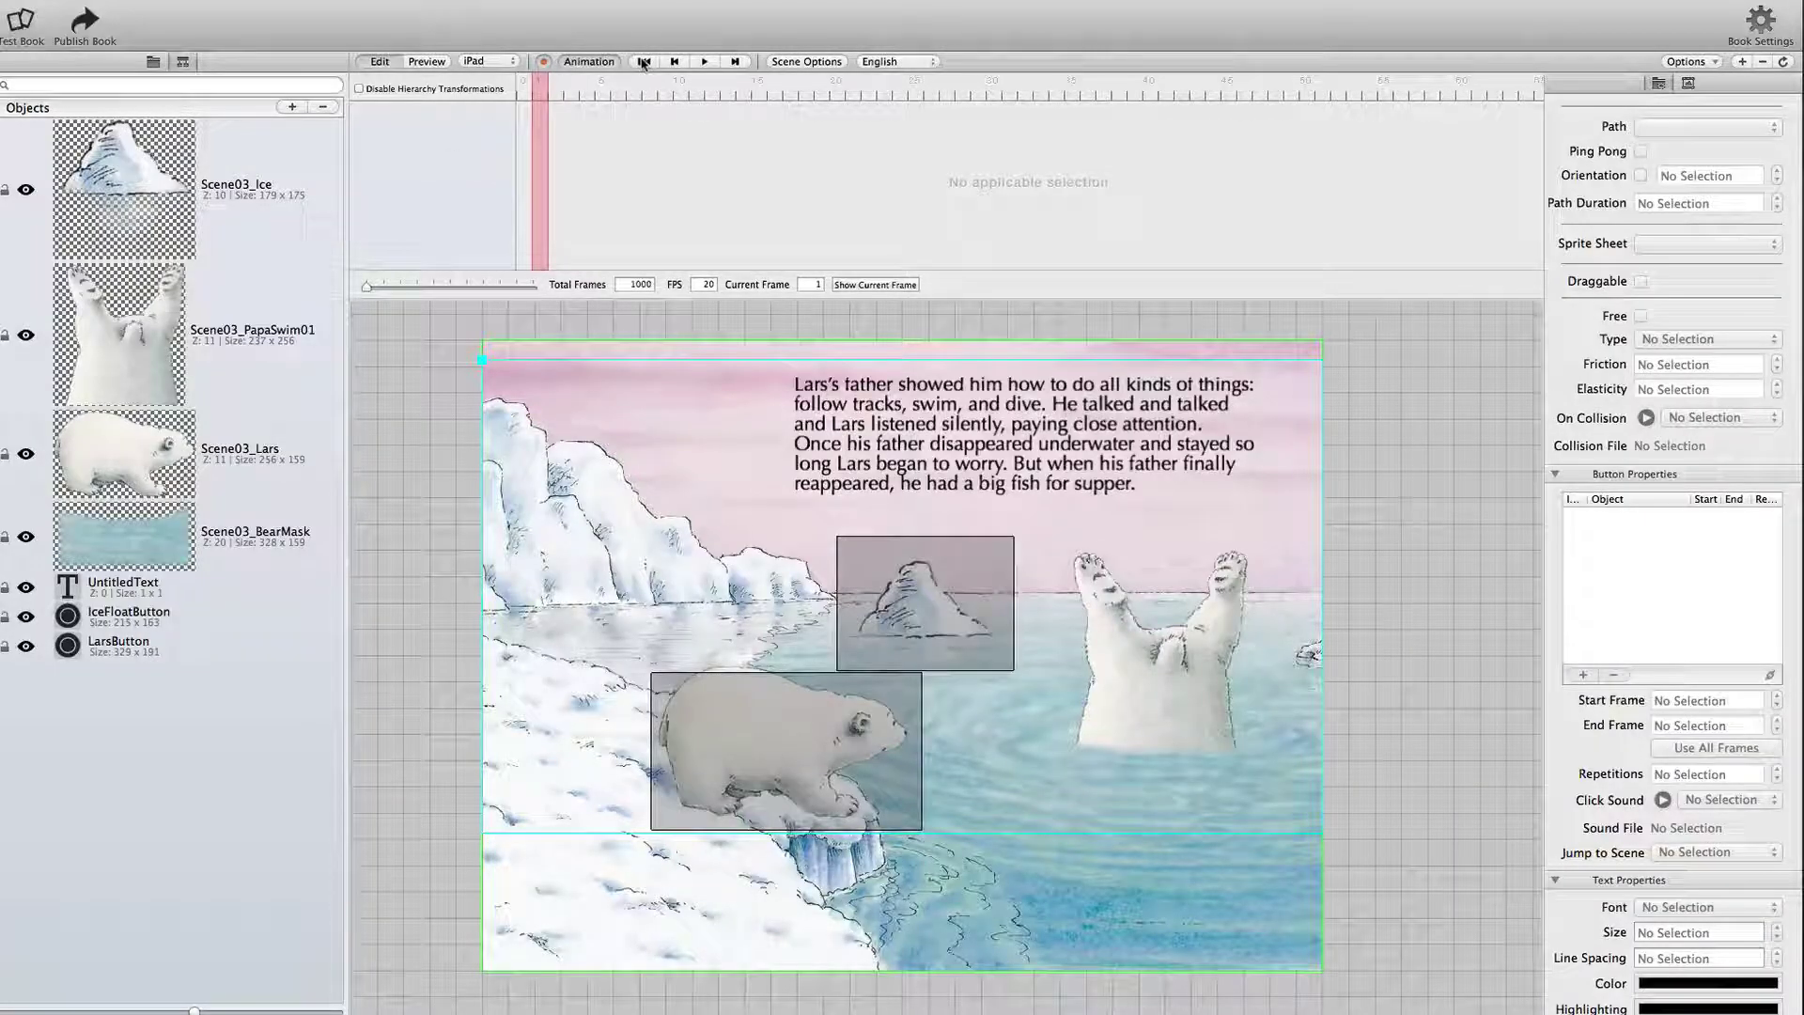
Add LarsButton position keyframes at frame 1 over the bear and at frame 2 off the page beyond its left edge.
click(763, 745)
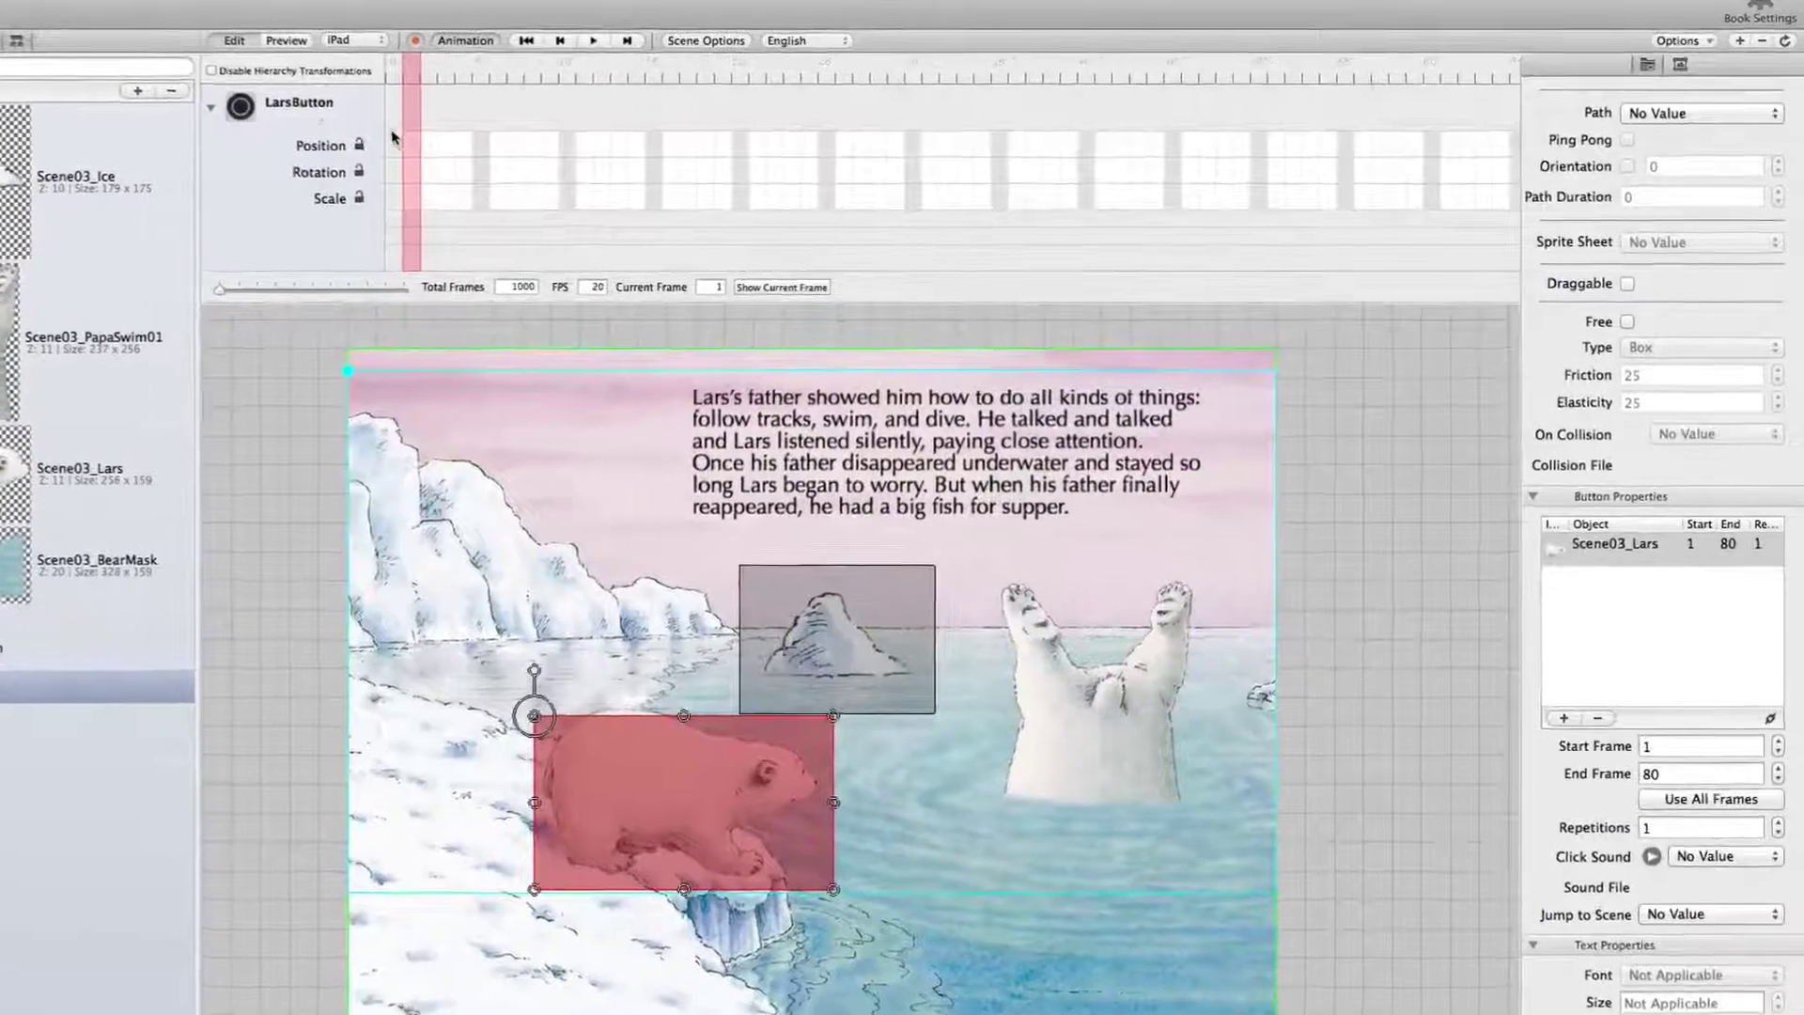
click(374, 143)
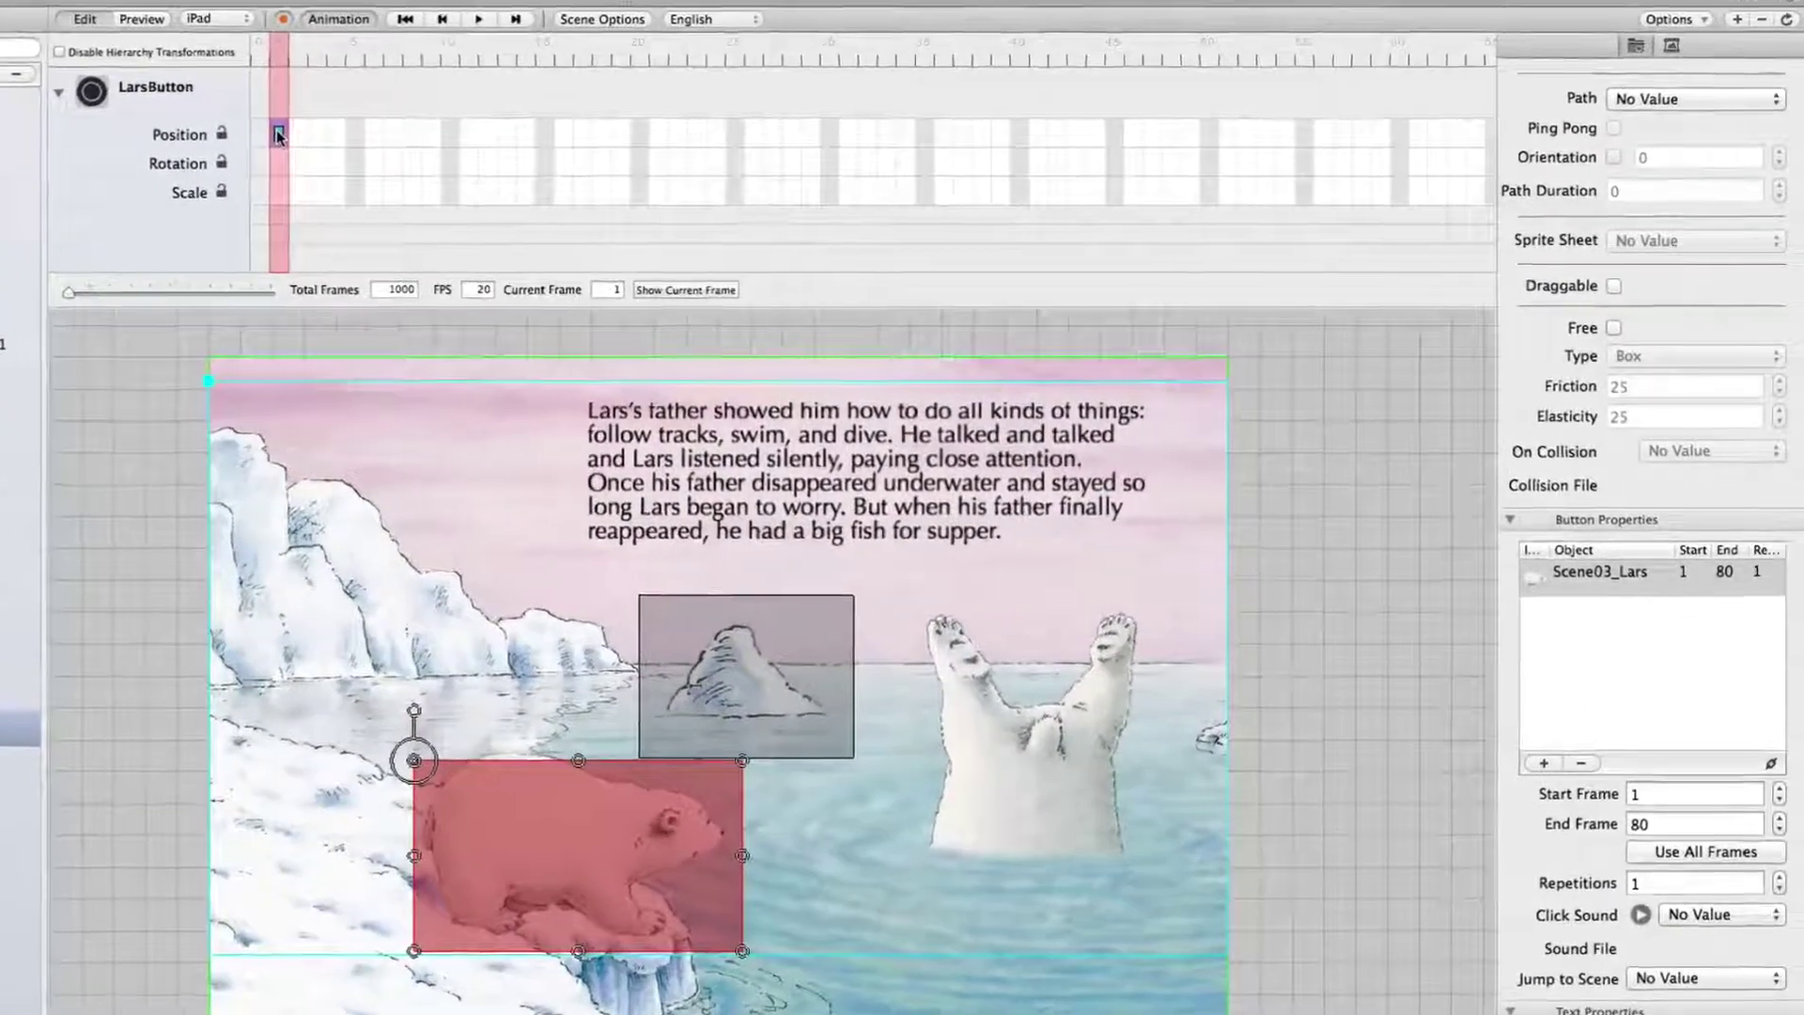
click(255, 131)
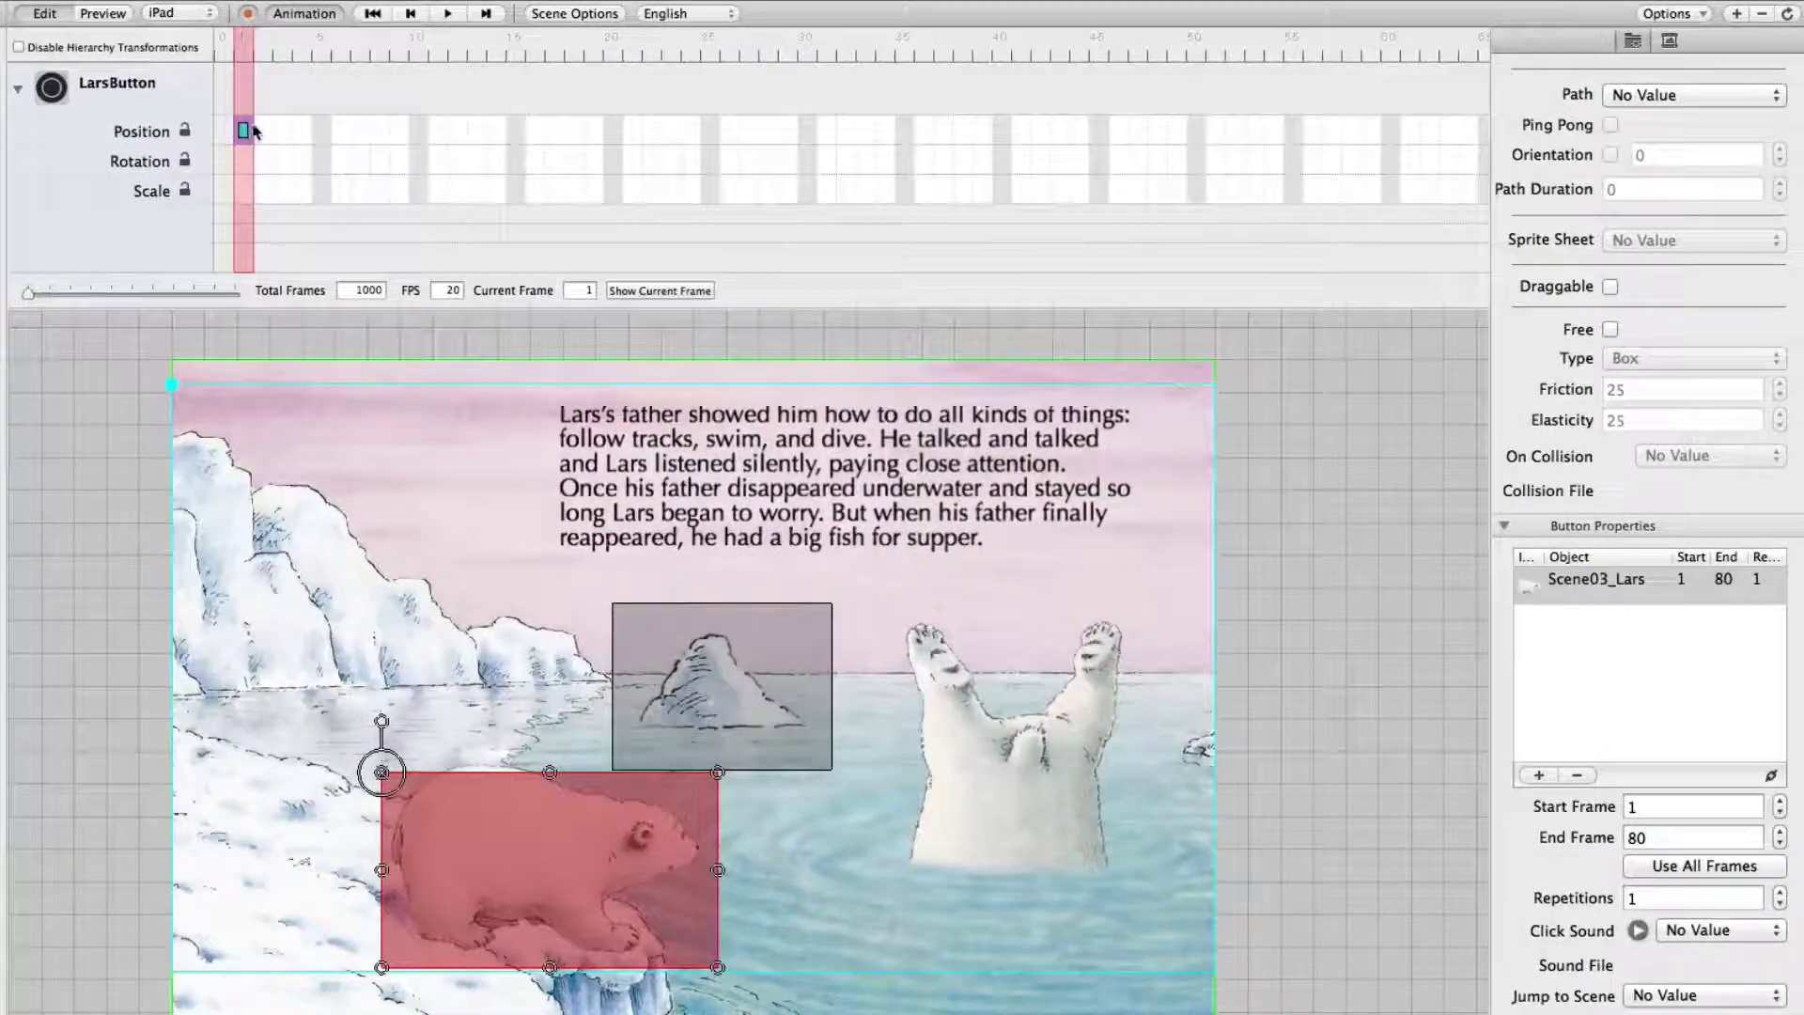
click(264, 42)
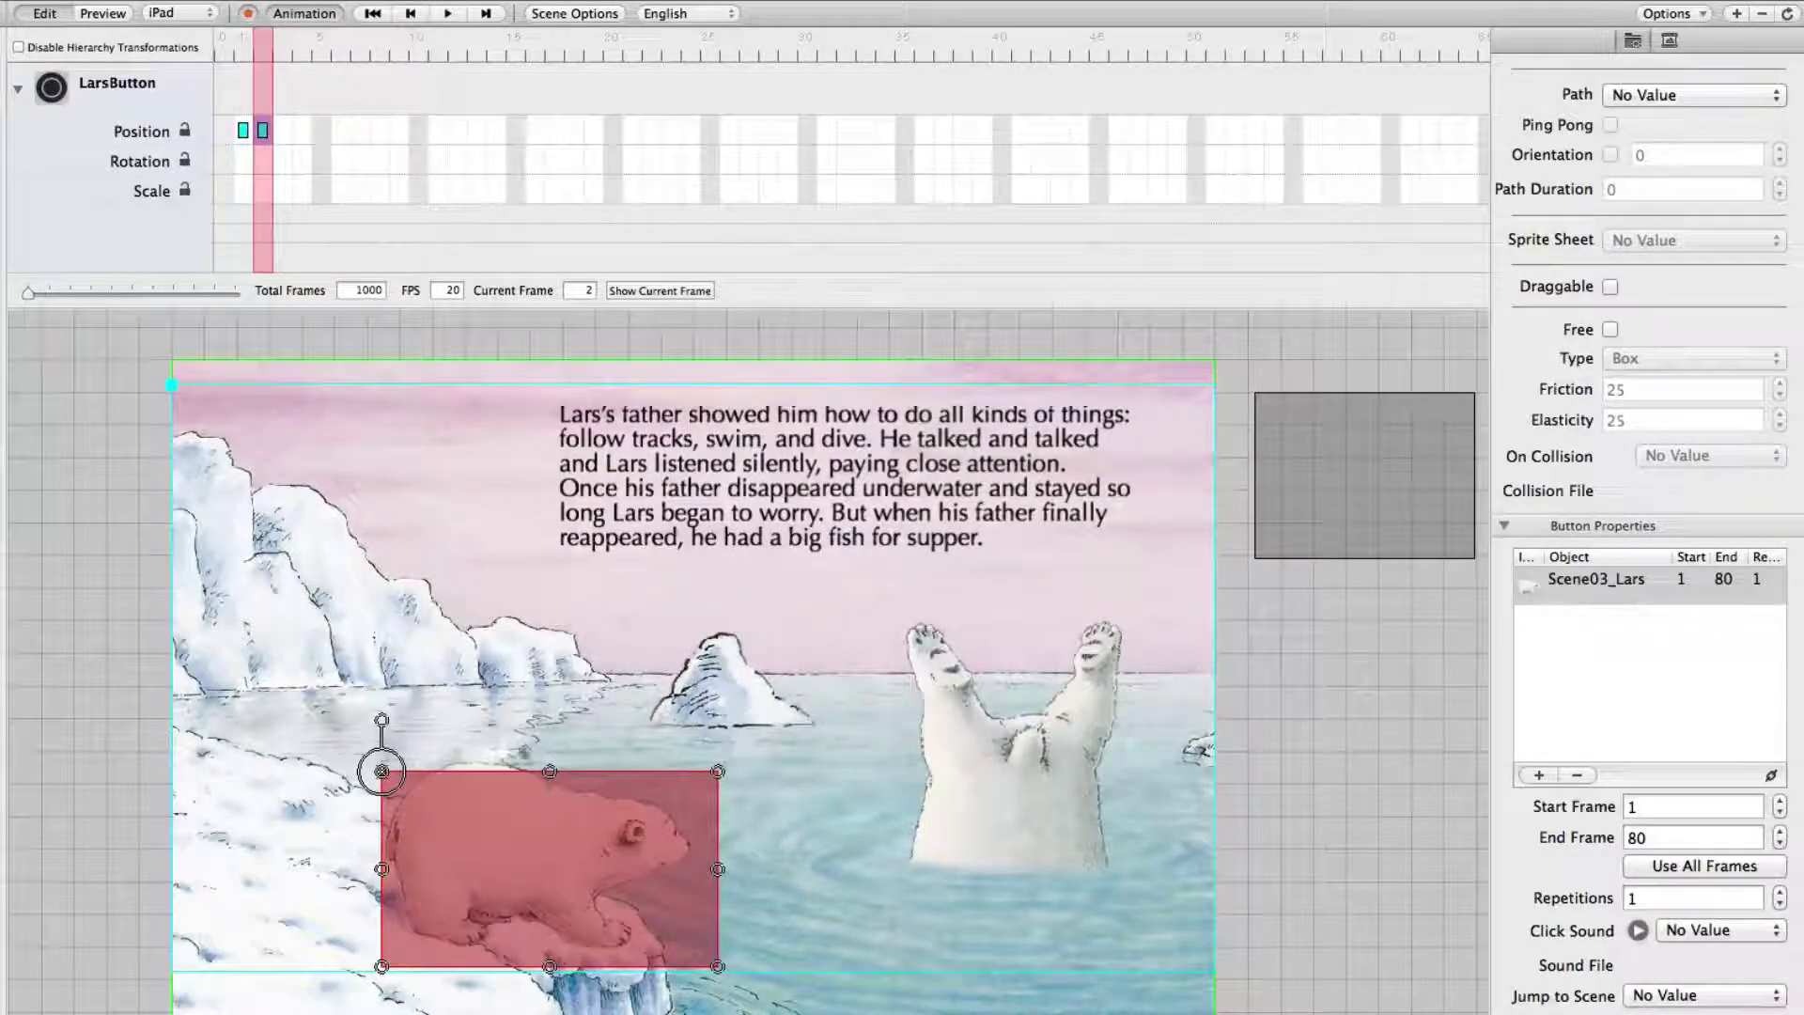
drag(585, 848, 4, 832)
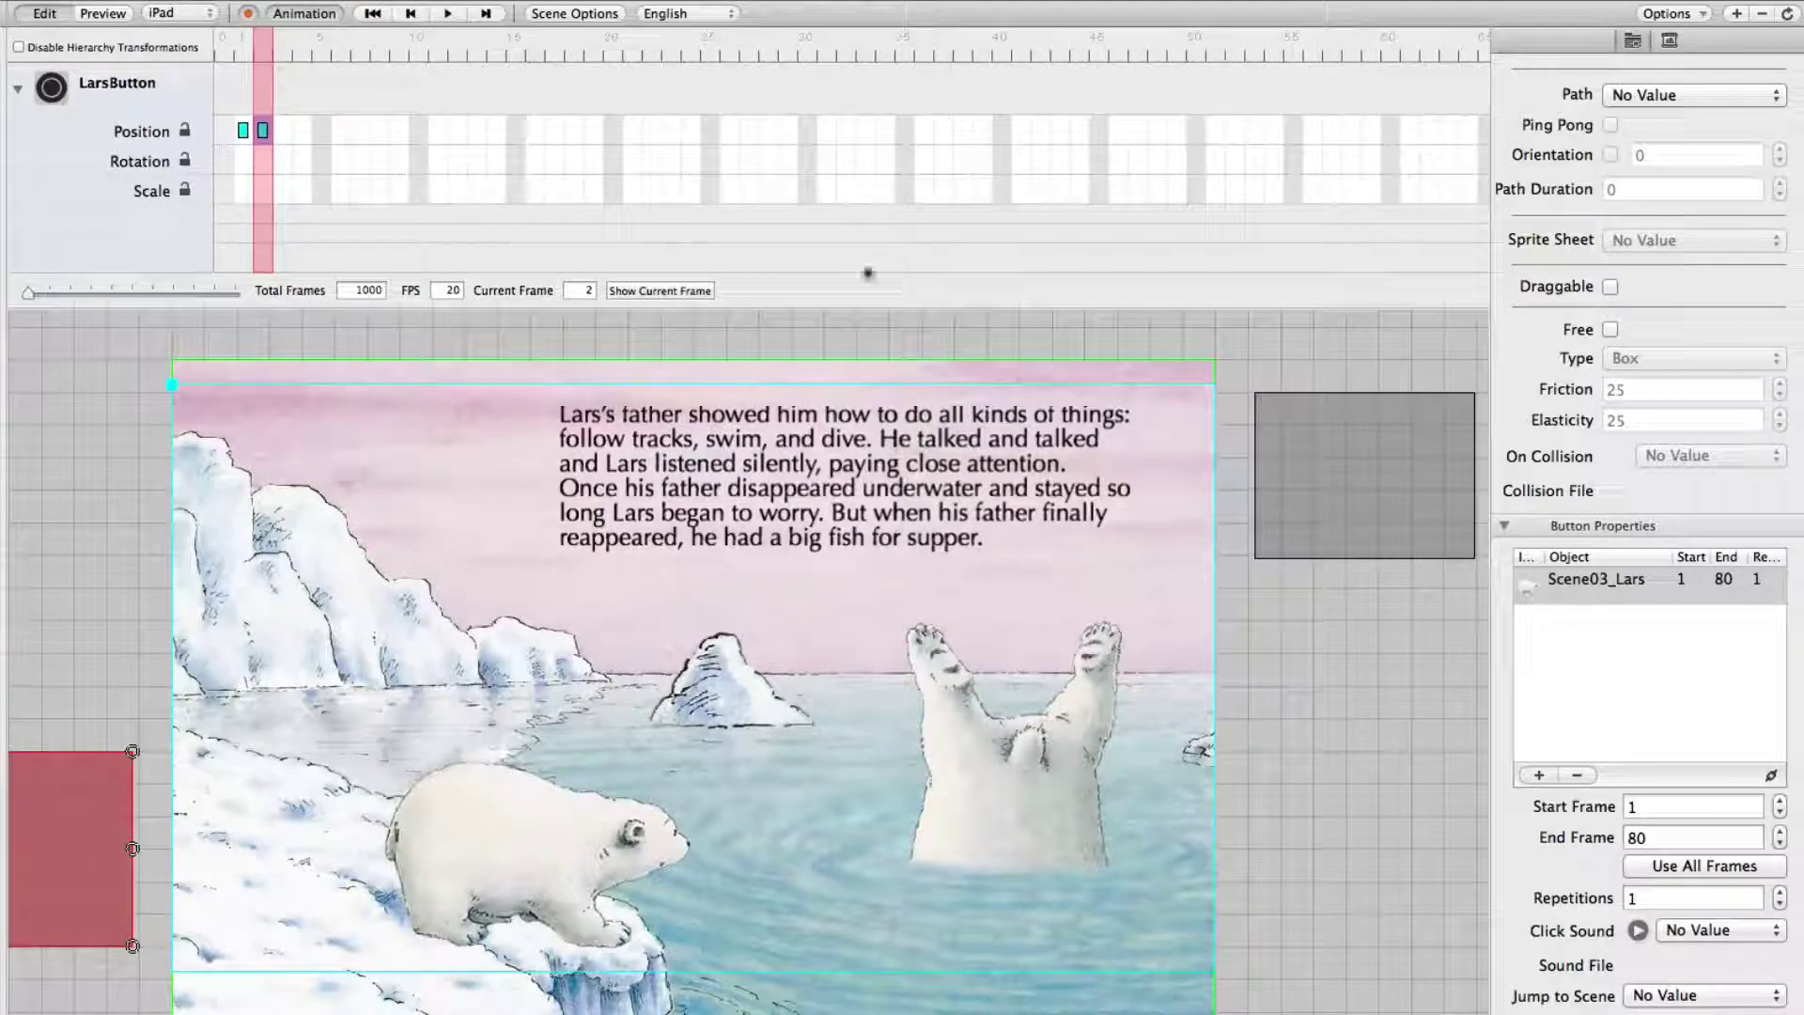
Add a LarsButton position keyframe at frame 79 that keeps the button off the page.
scroll(1158, 160, right, 1)
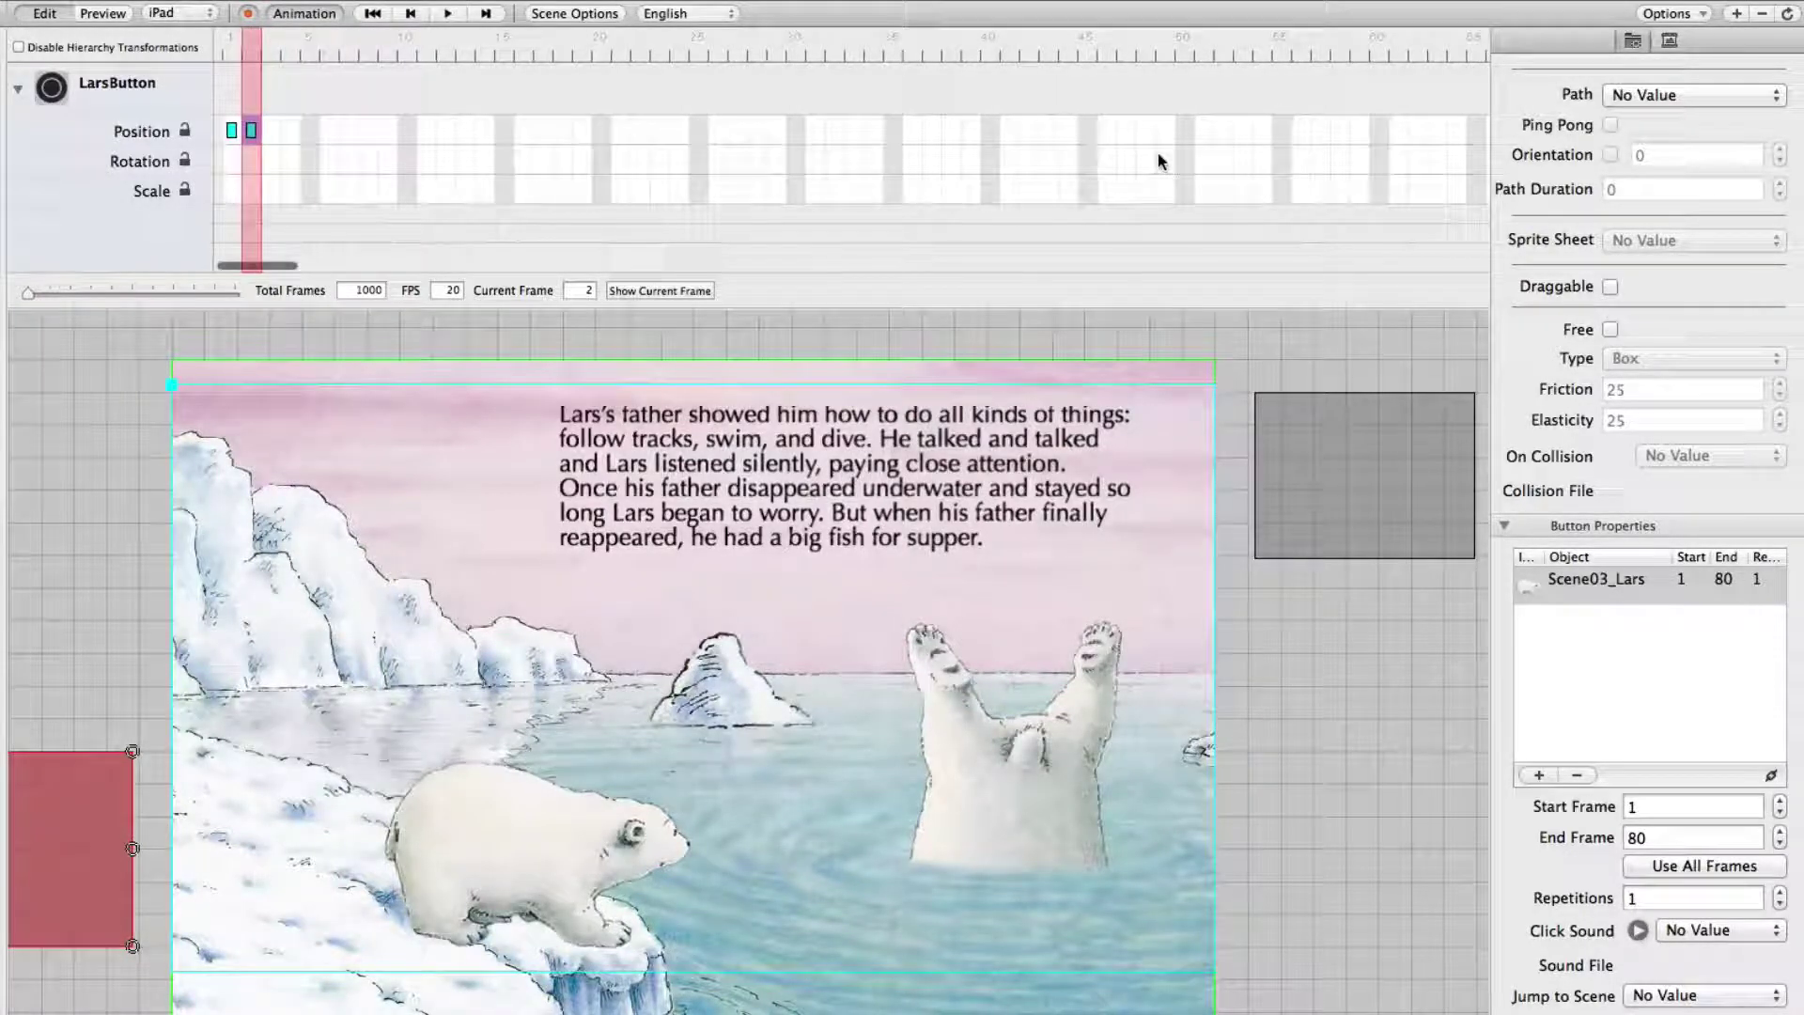
scroll(1158, 154, left, 1)
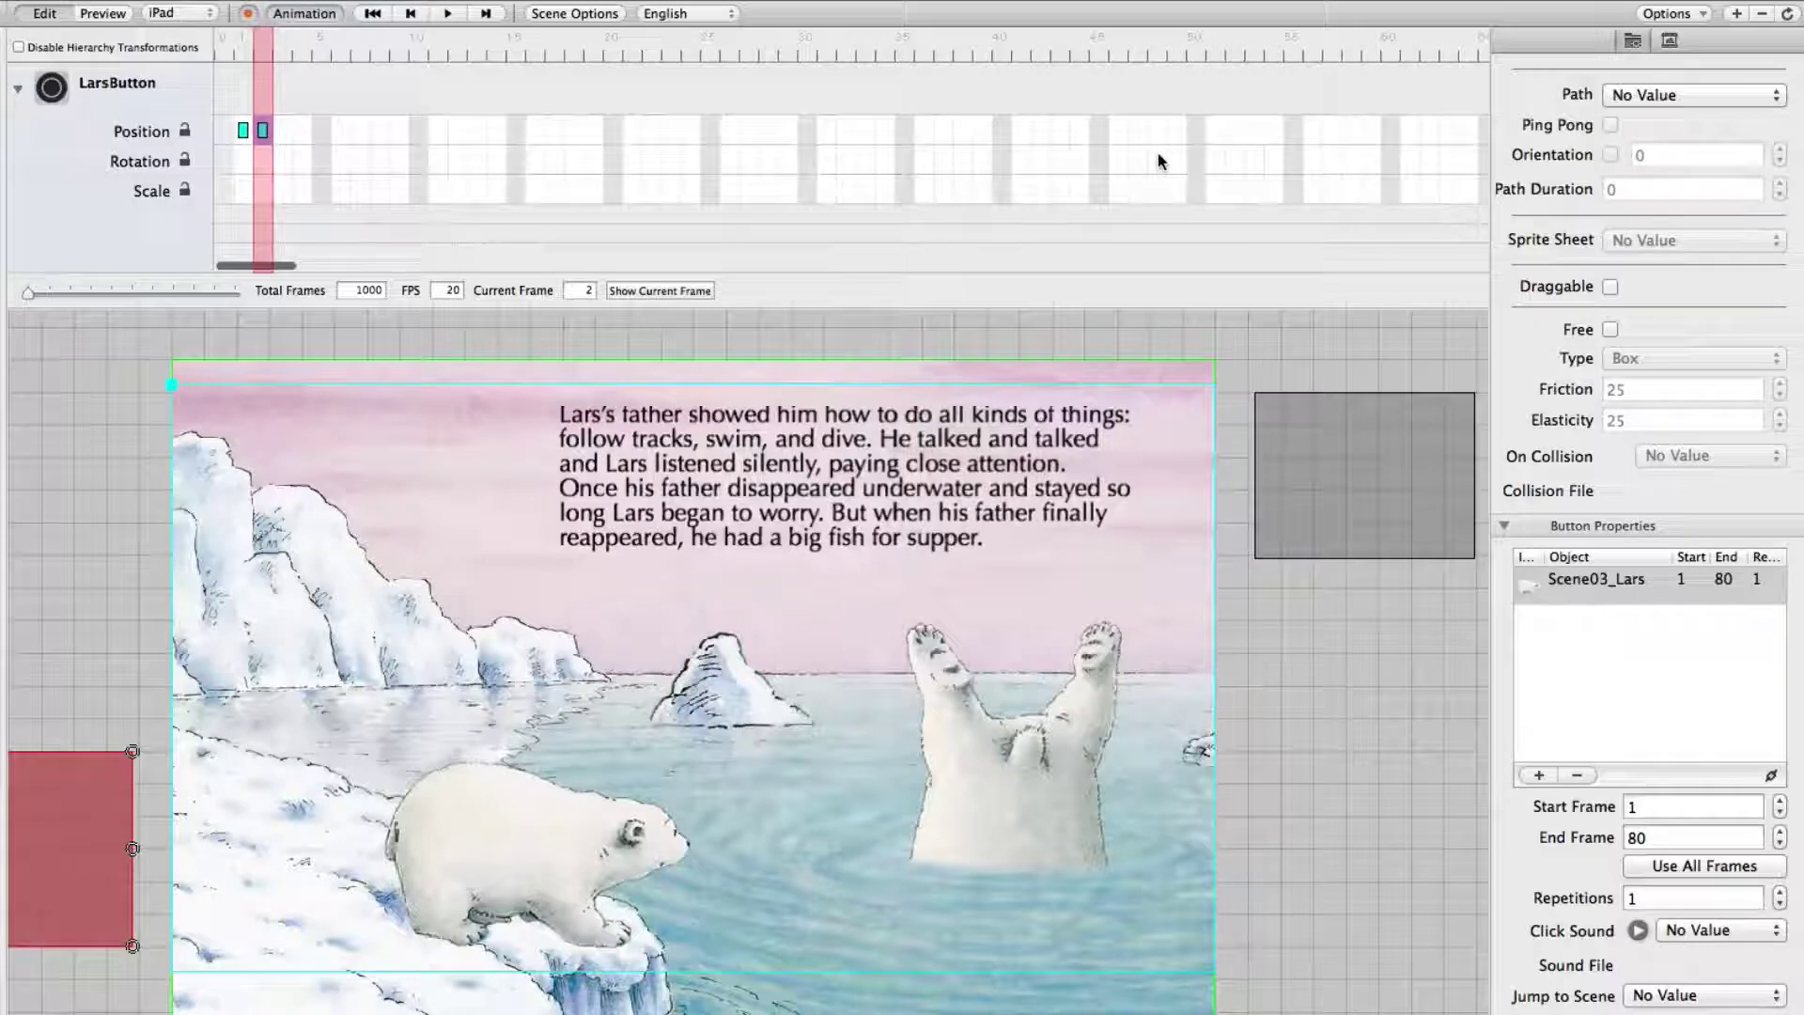
scroll(1160, 160, right, 3)
scroll(1156, 158, left, 3)
scroll(1151, 165, right, 5)
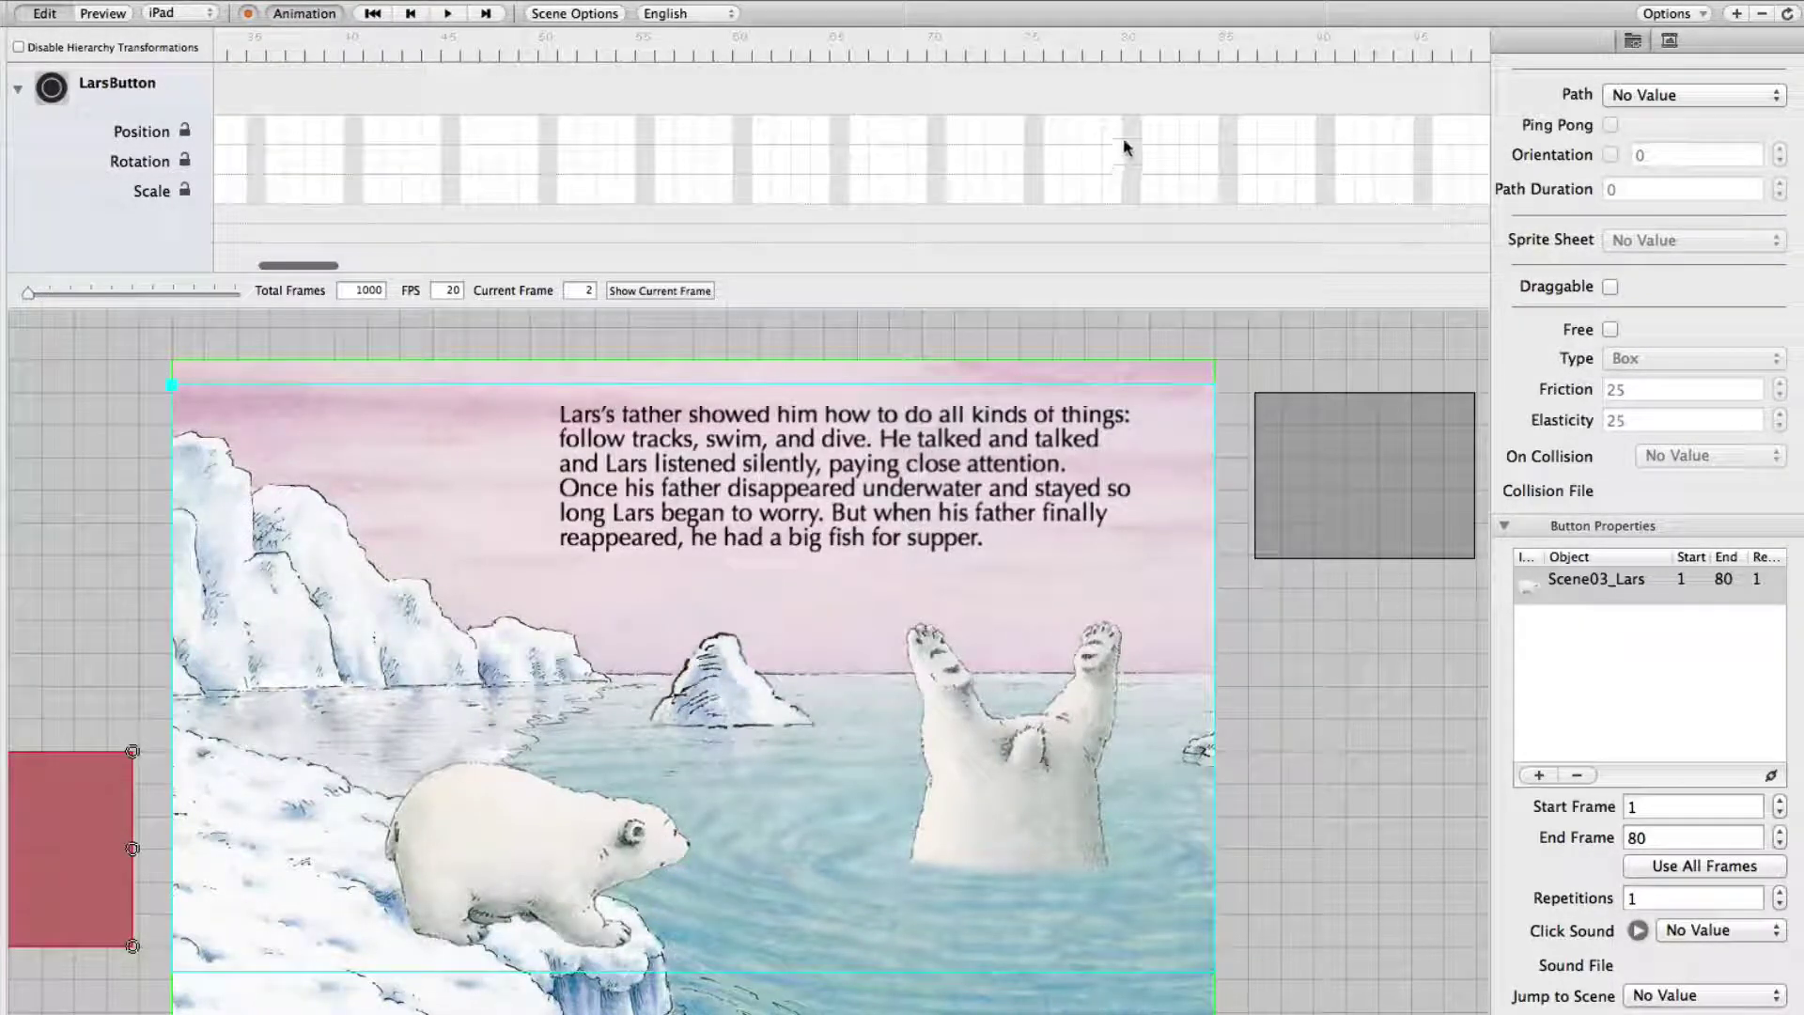
click(1111, 122)
click(1113, 39)
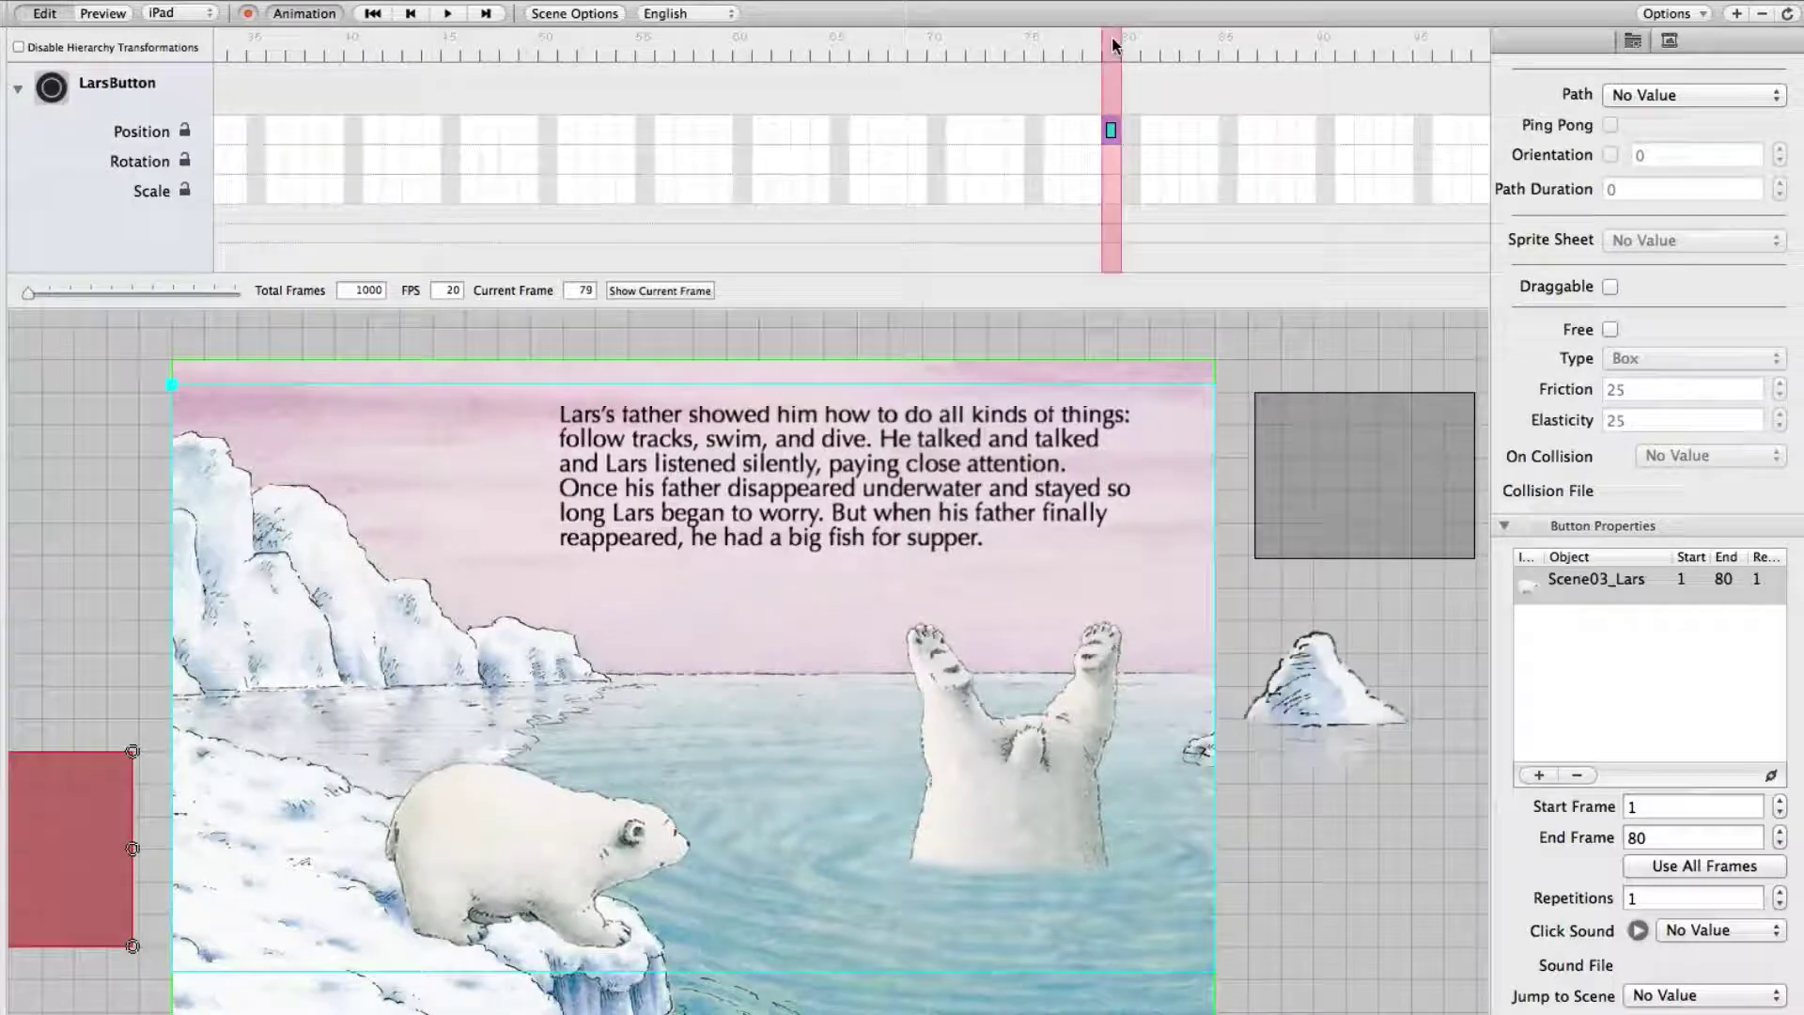
Add a LarsButton position keyframe at frame 80 that reuses the button's frame 1 position over the bear.
scroll(1035, 127, left, 5)
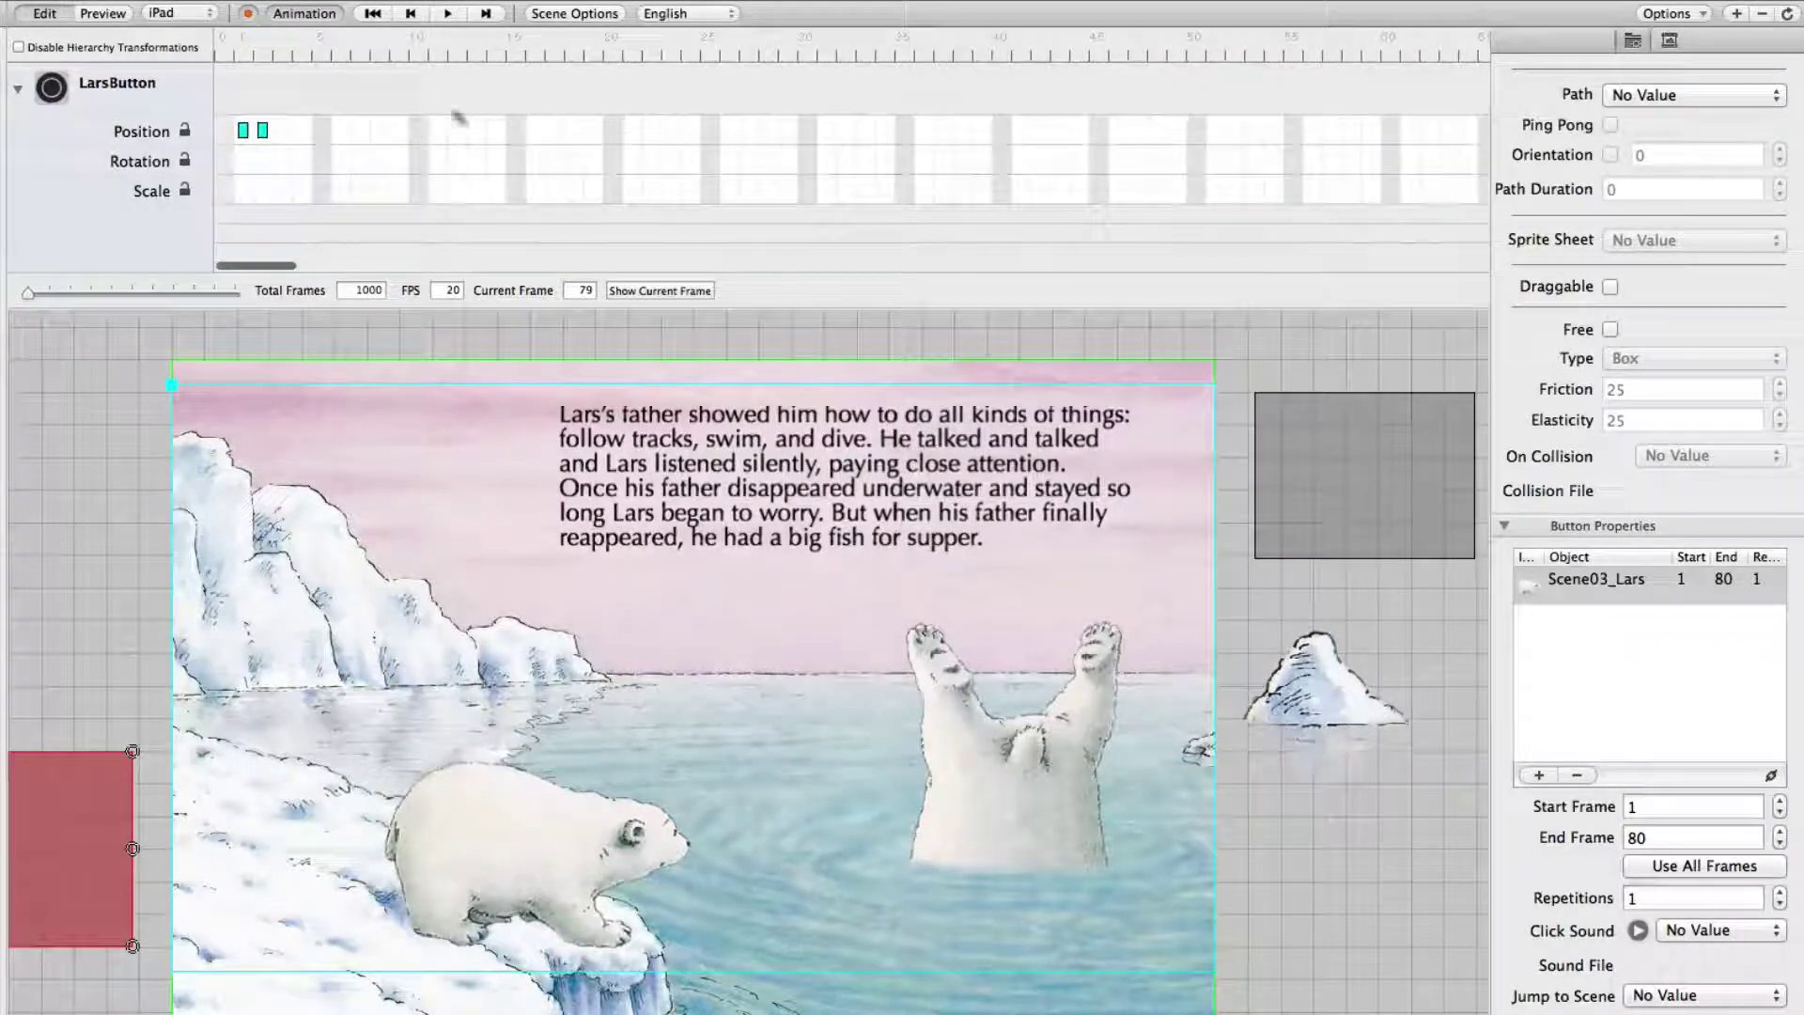
click(244, 47)
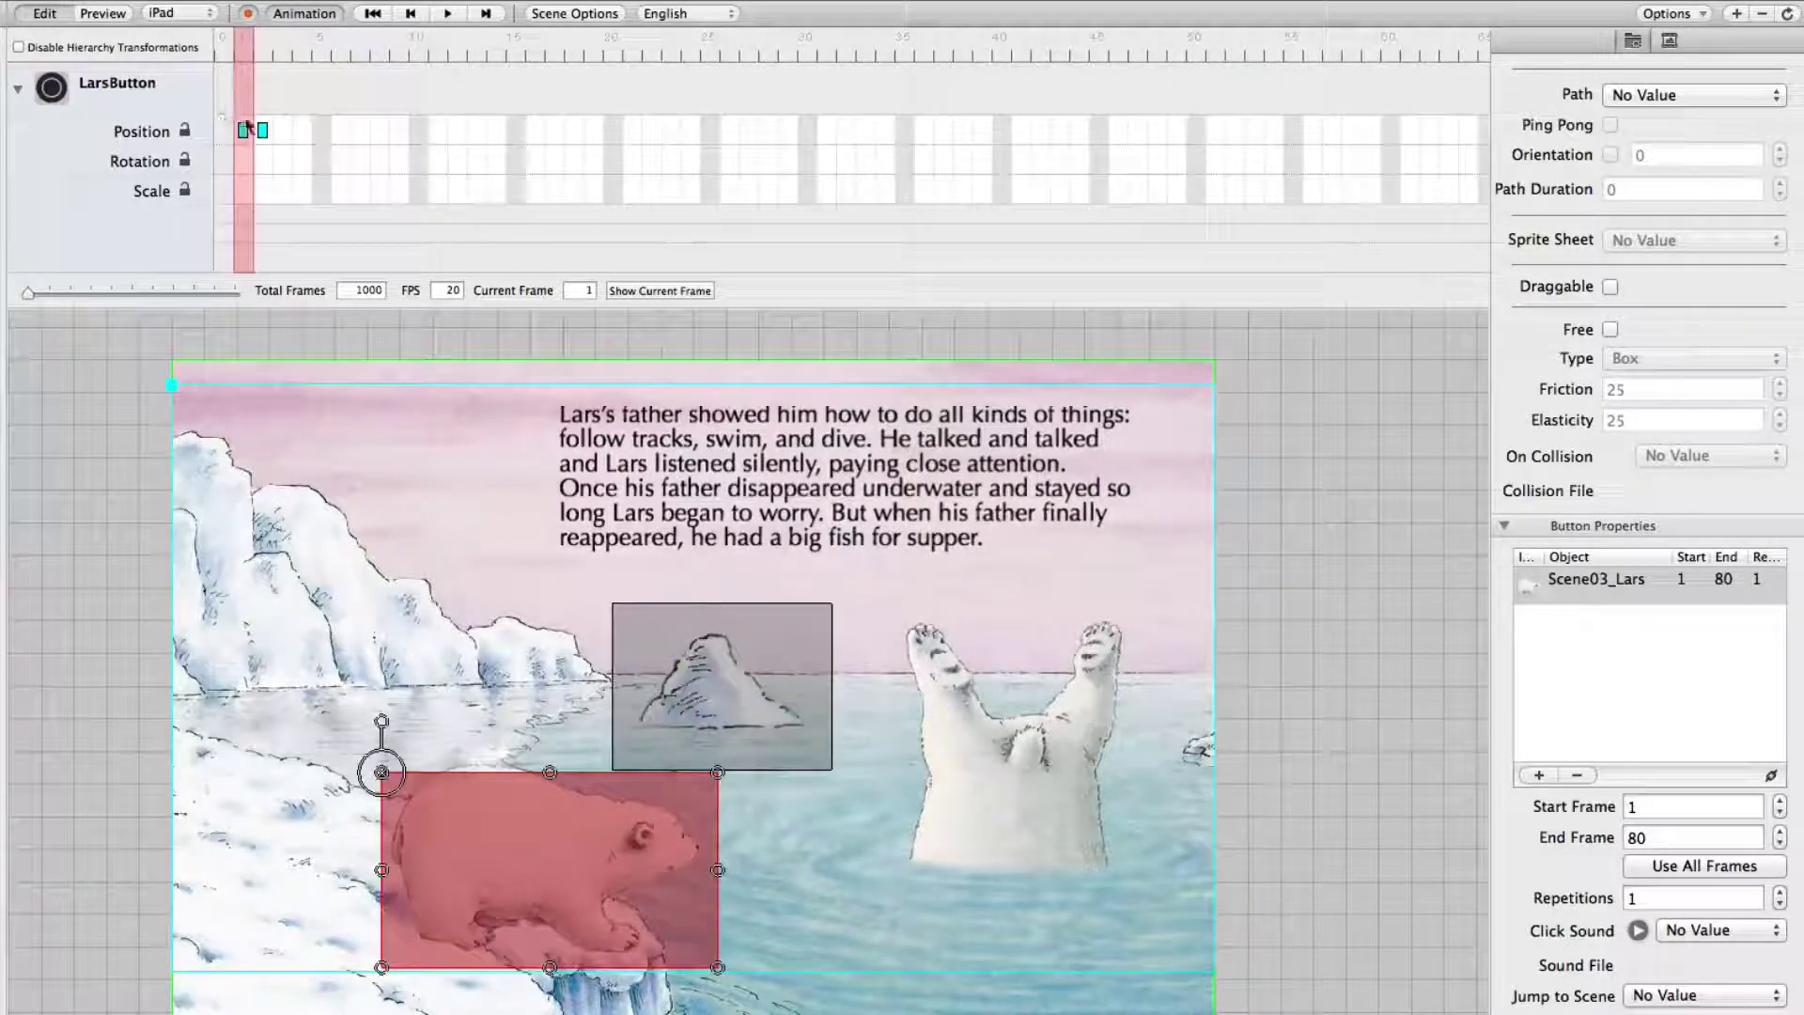
scroll(1375, 170, right, 5)
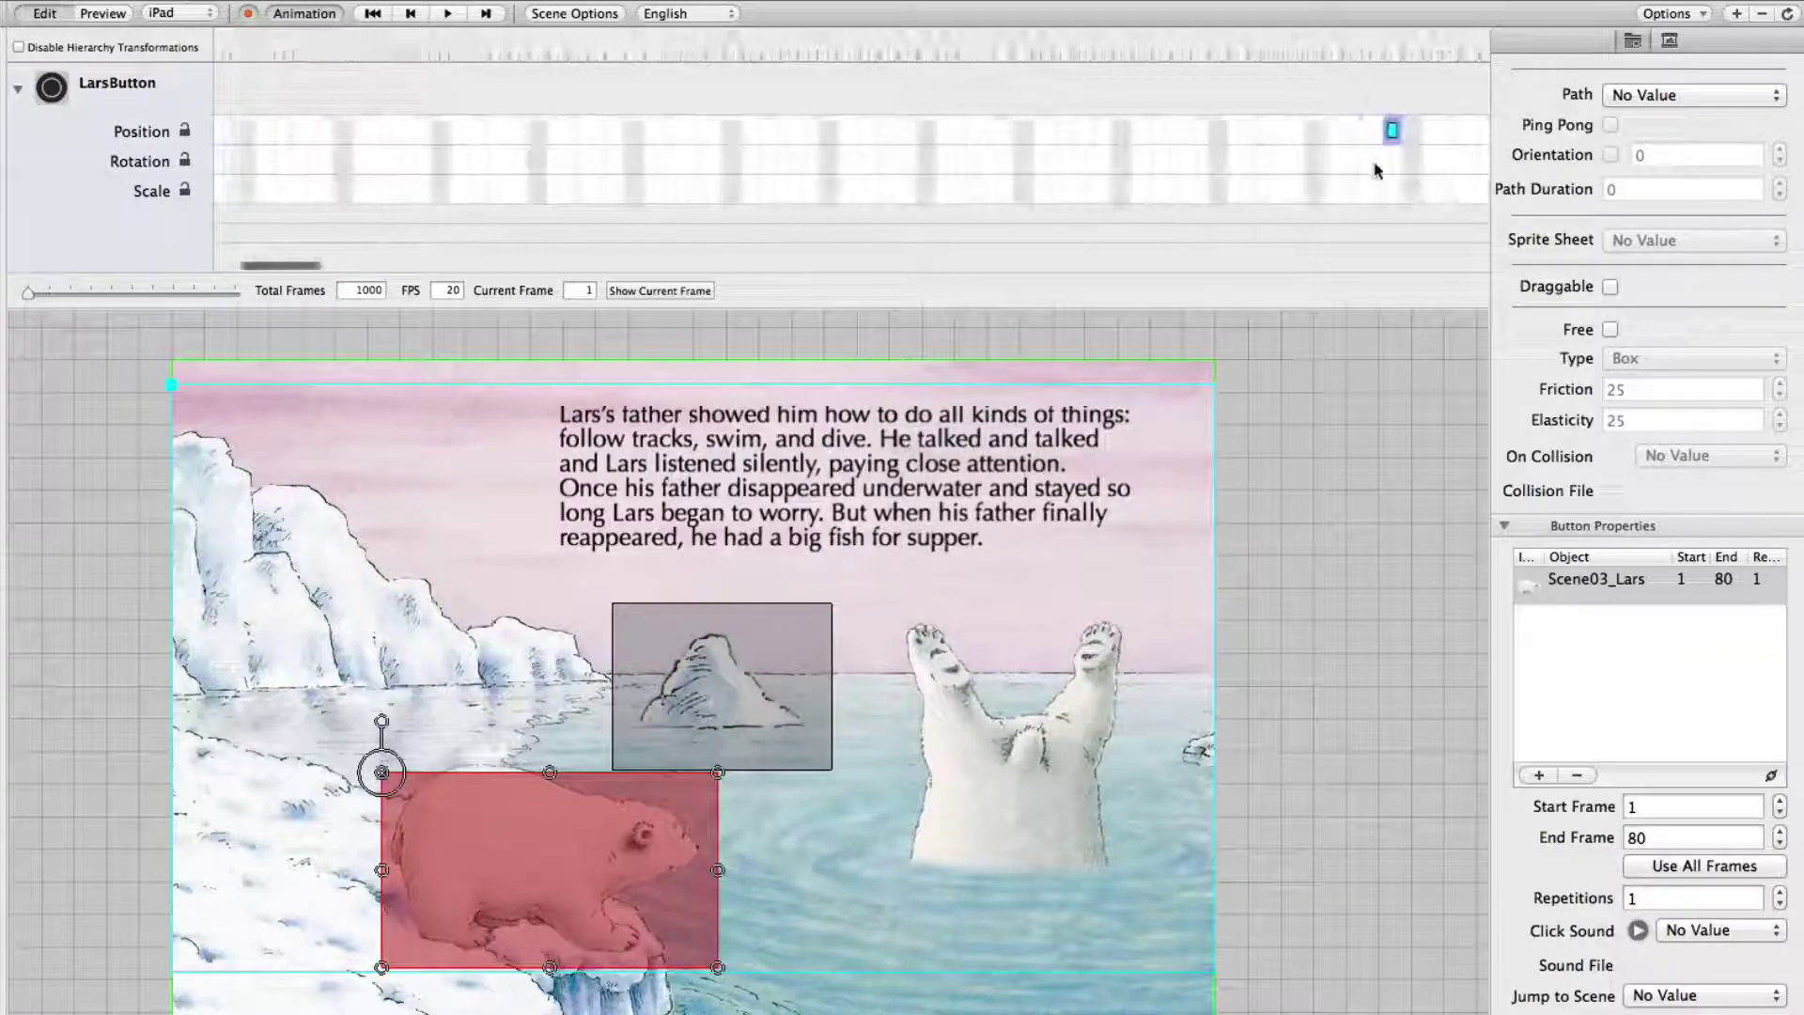
click(1241, 130)
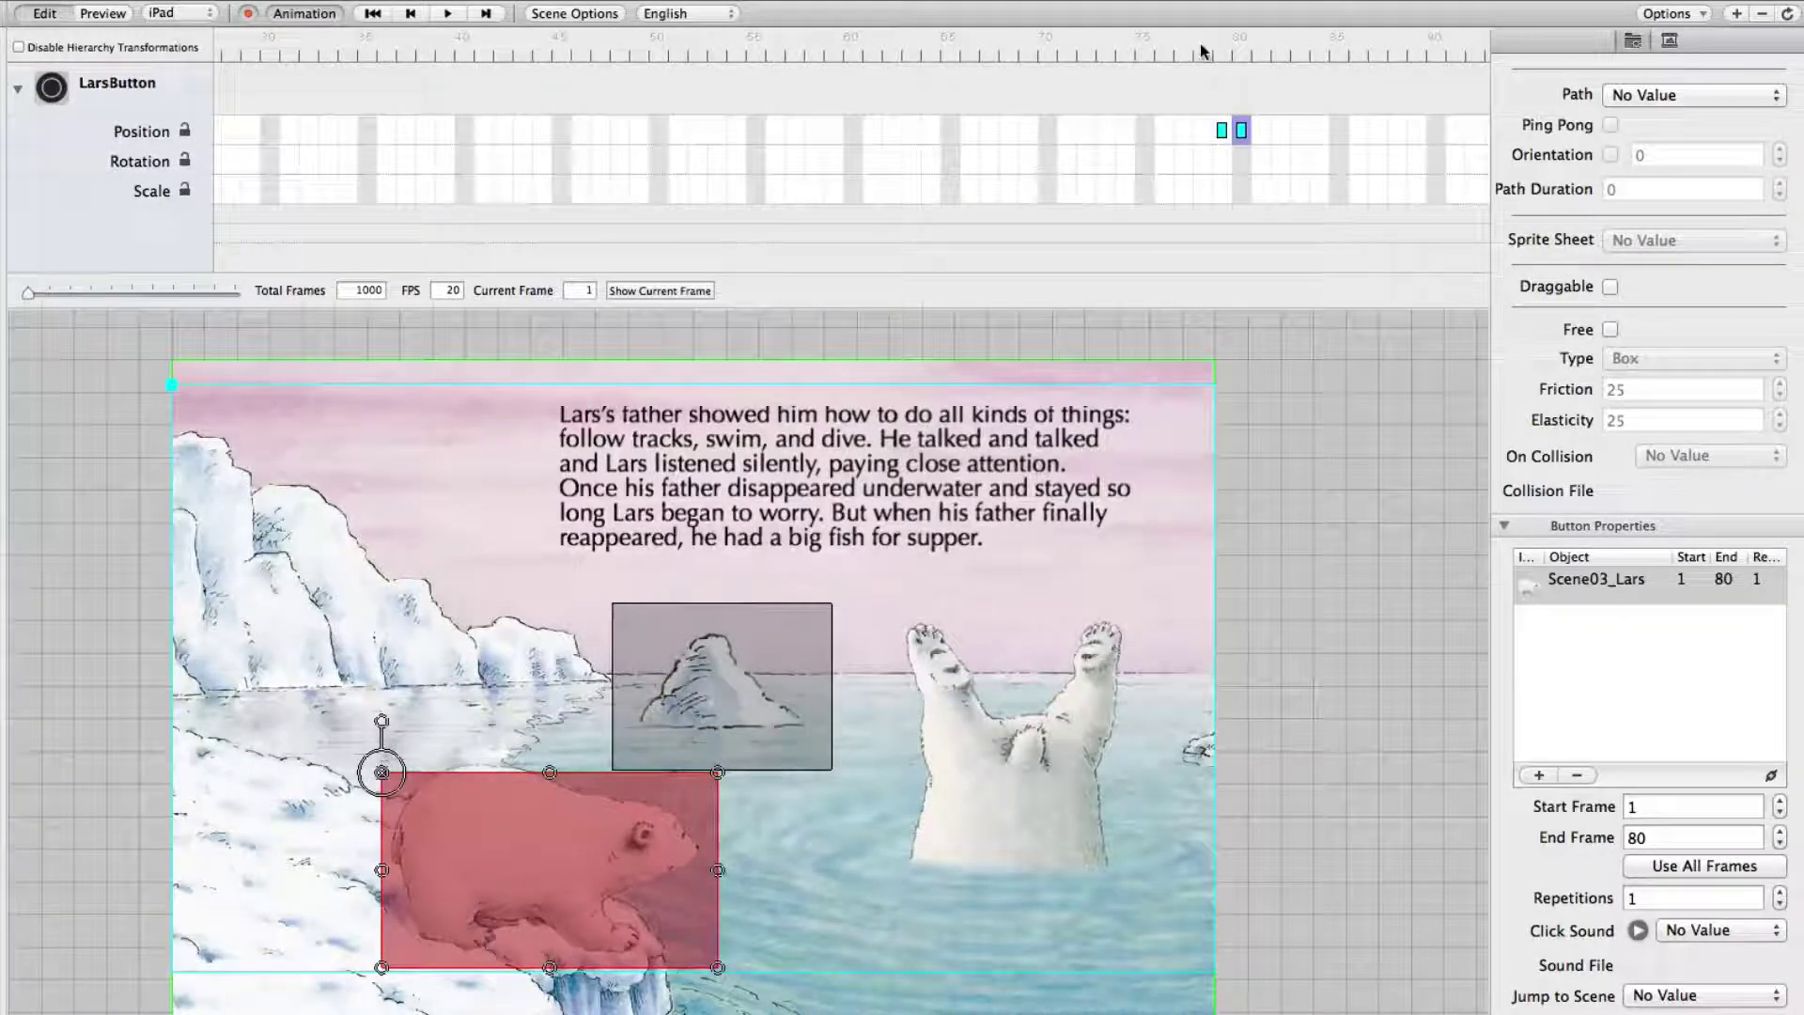
Add LarsButton to its own list of triggered objects for frames 1 to 80, and preview the scene before returning to editing.
drag(1039, 48, 1233, 55)
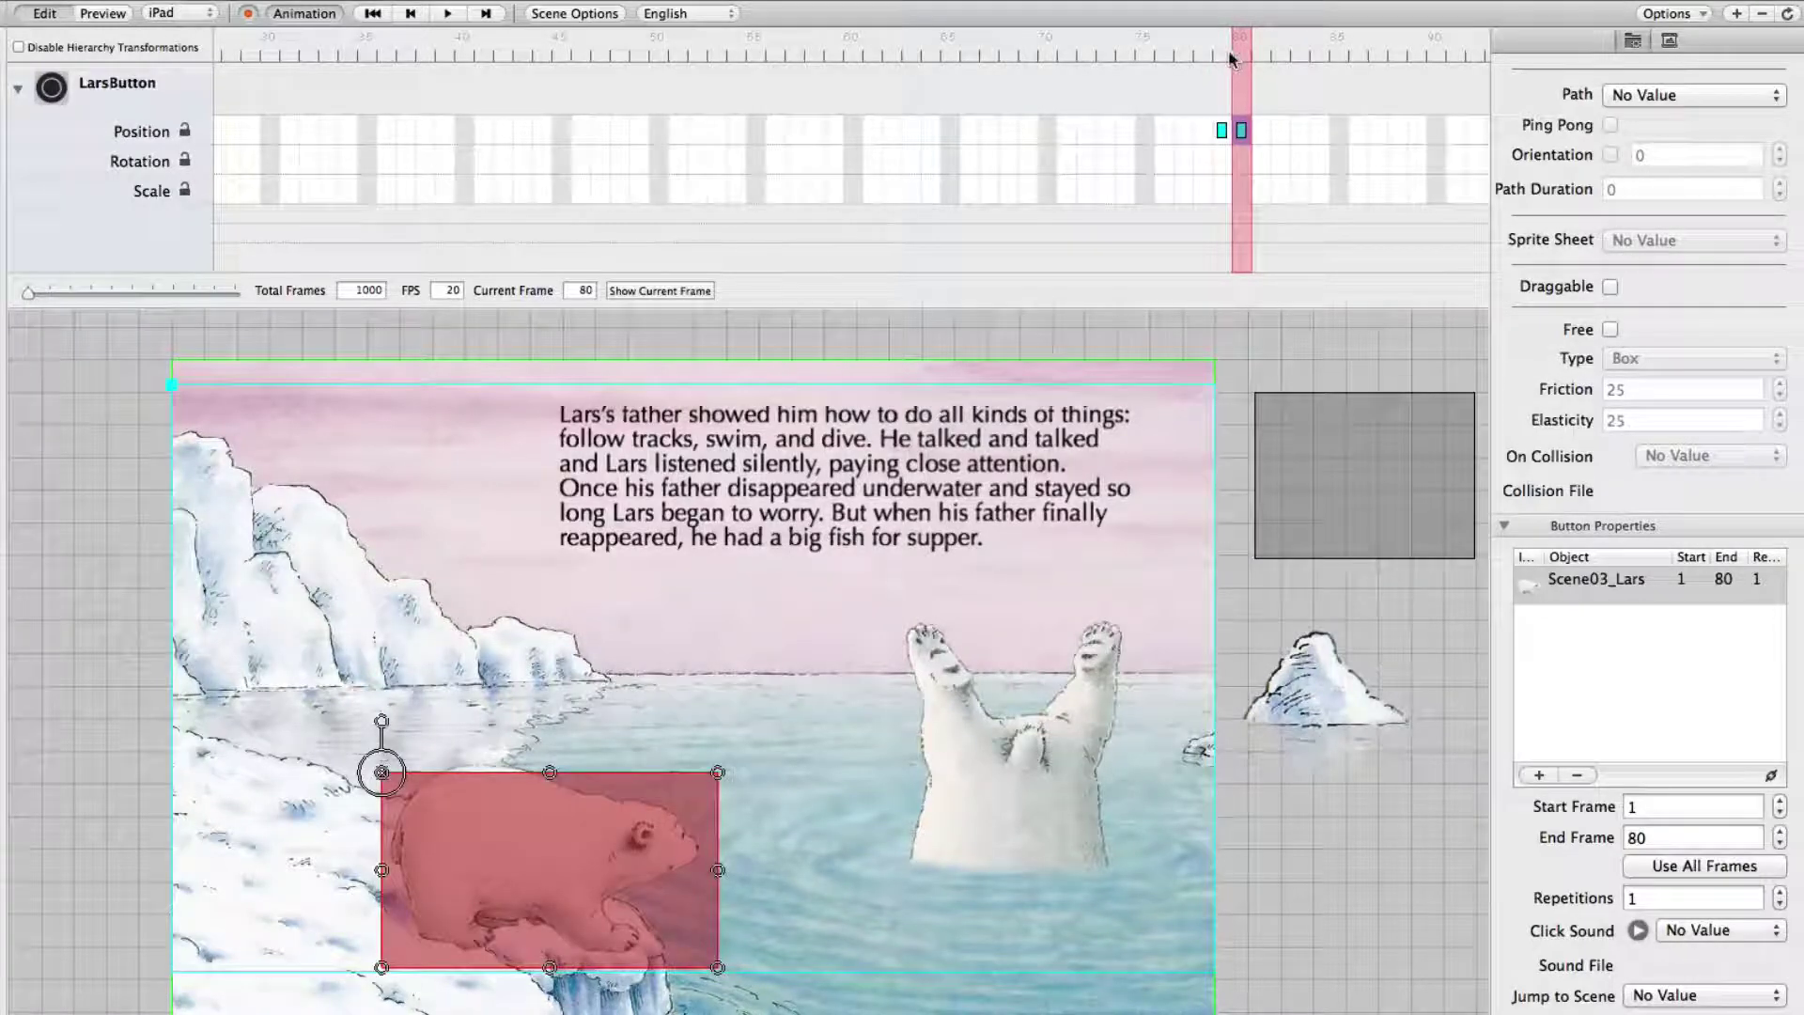
scroll(1175, 92, left, 10)
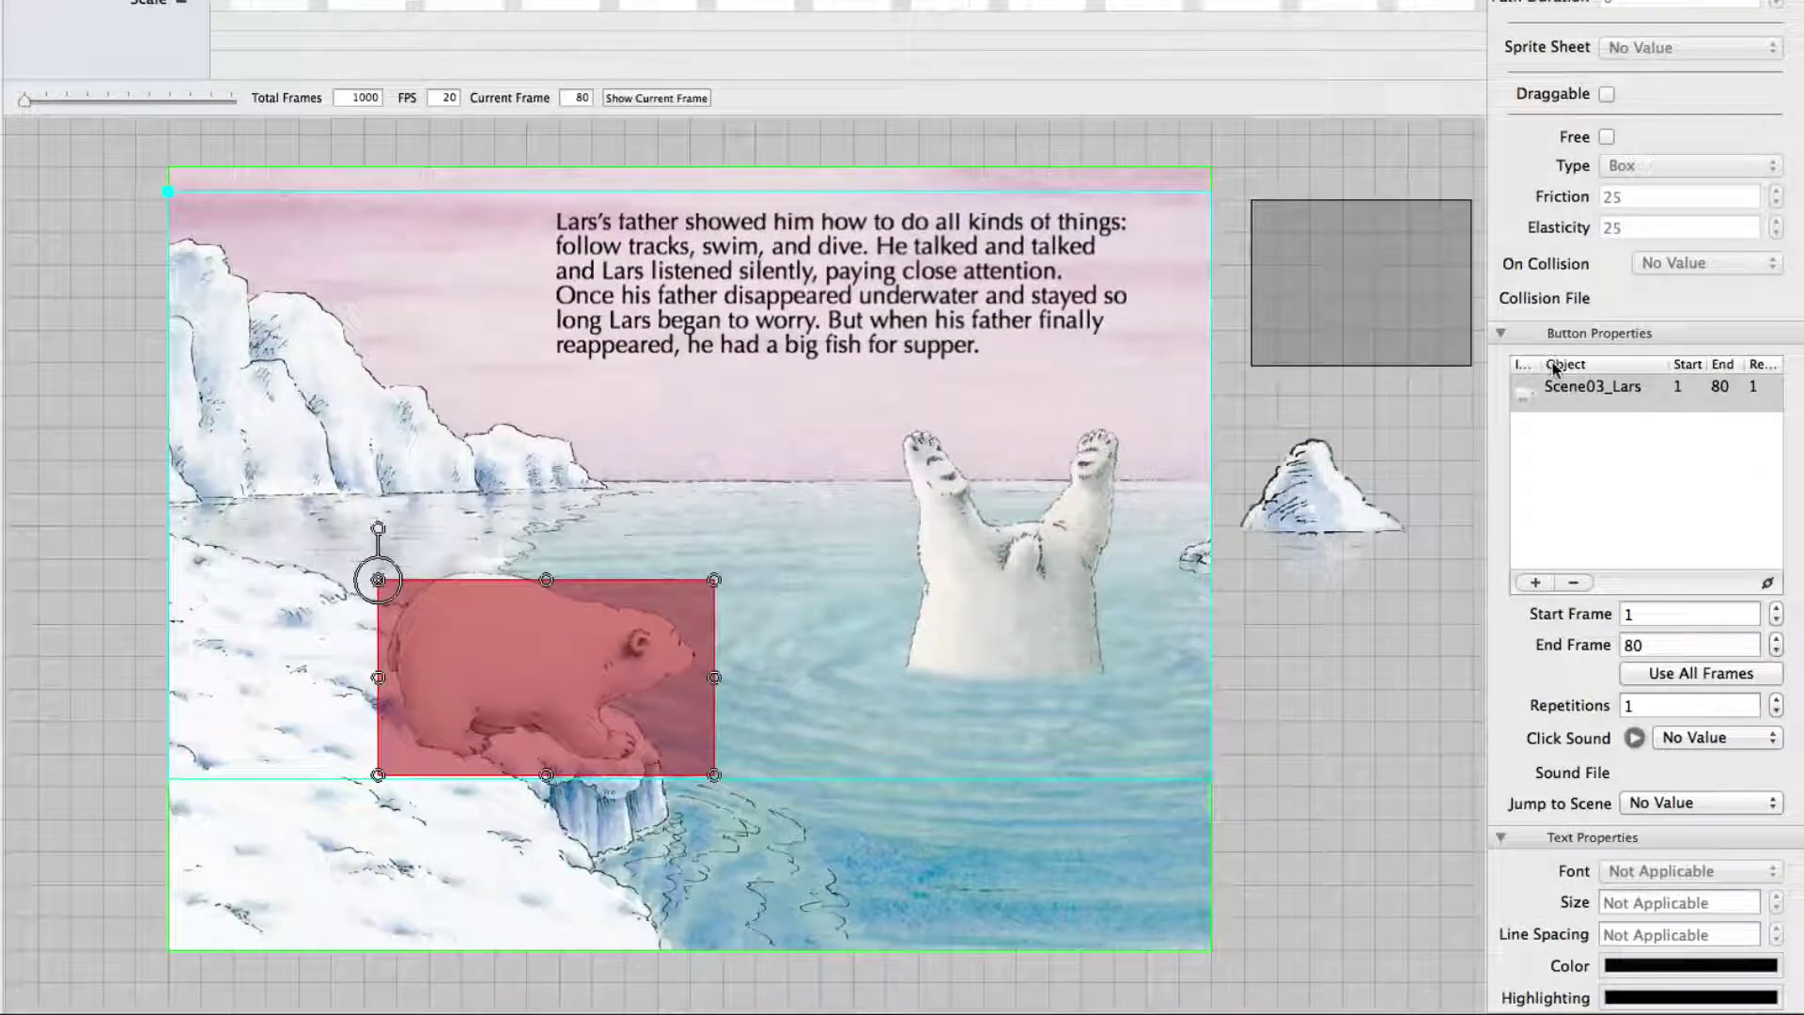
click(1536, 582)
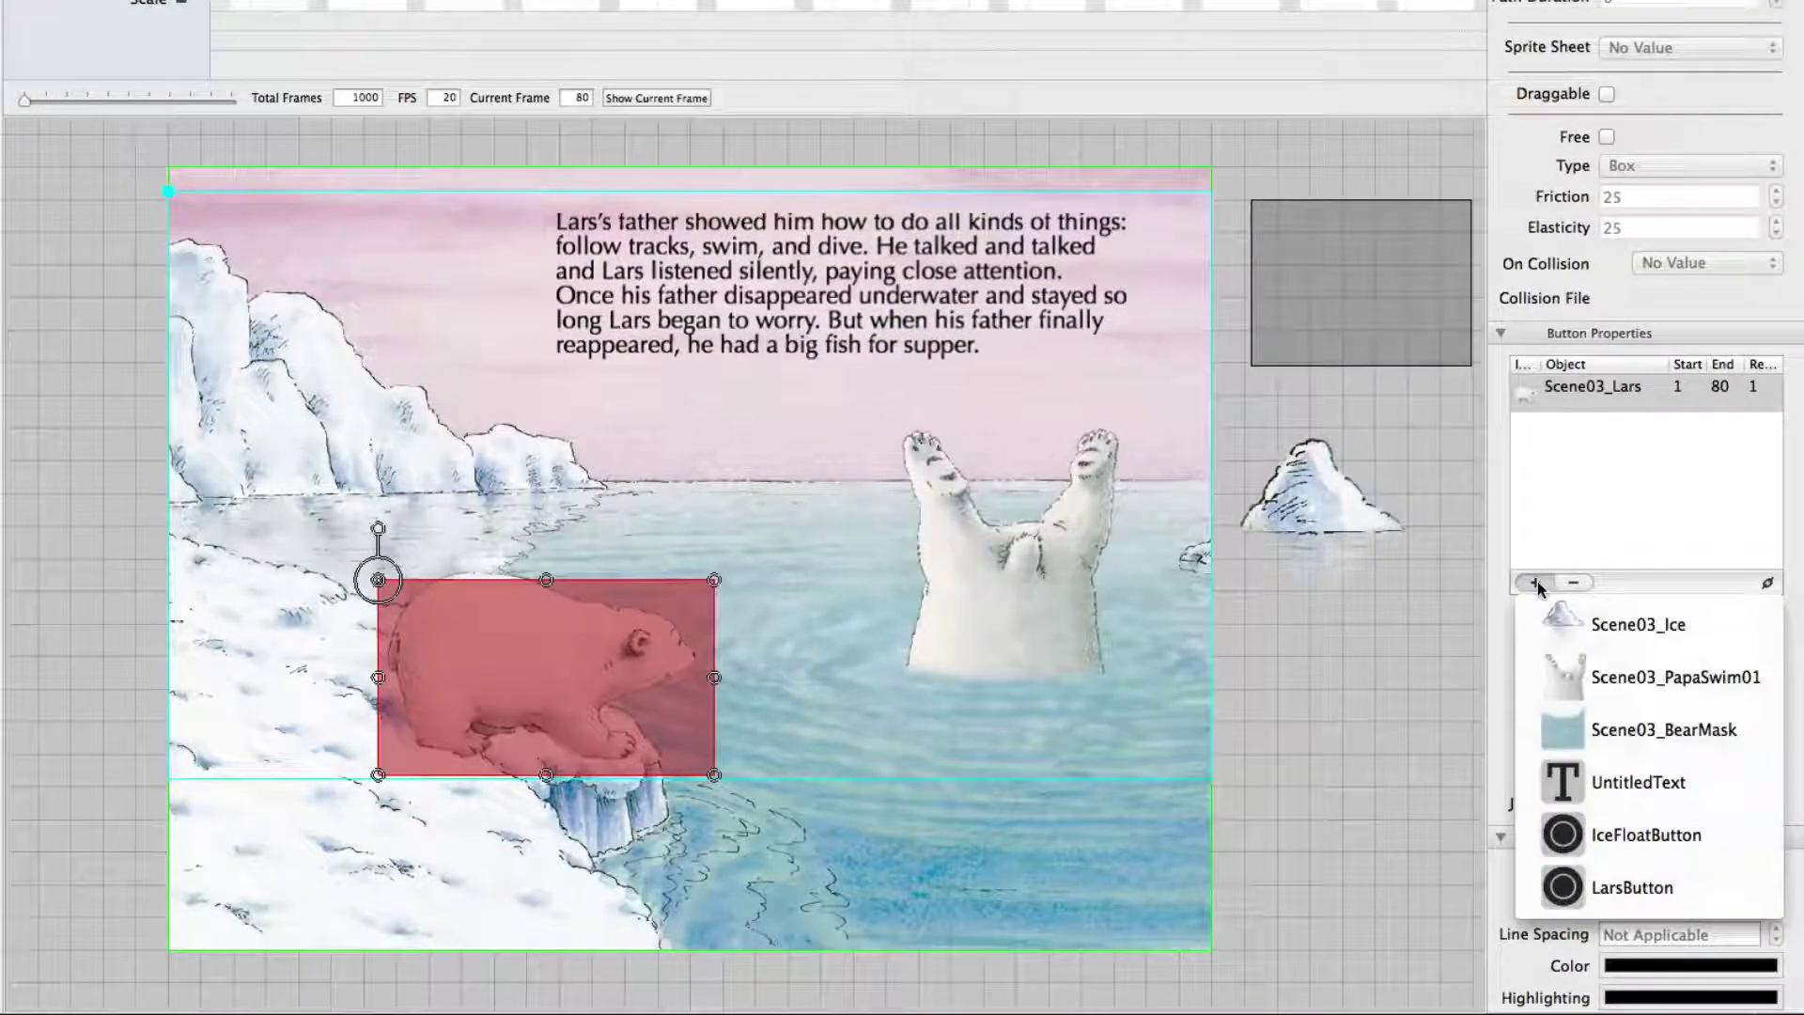
click(1560, 888)
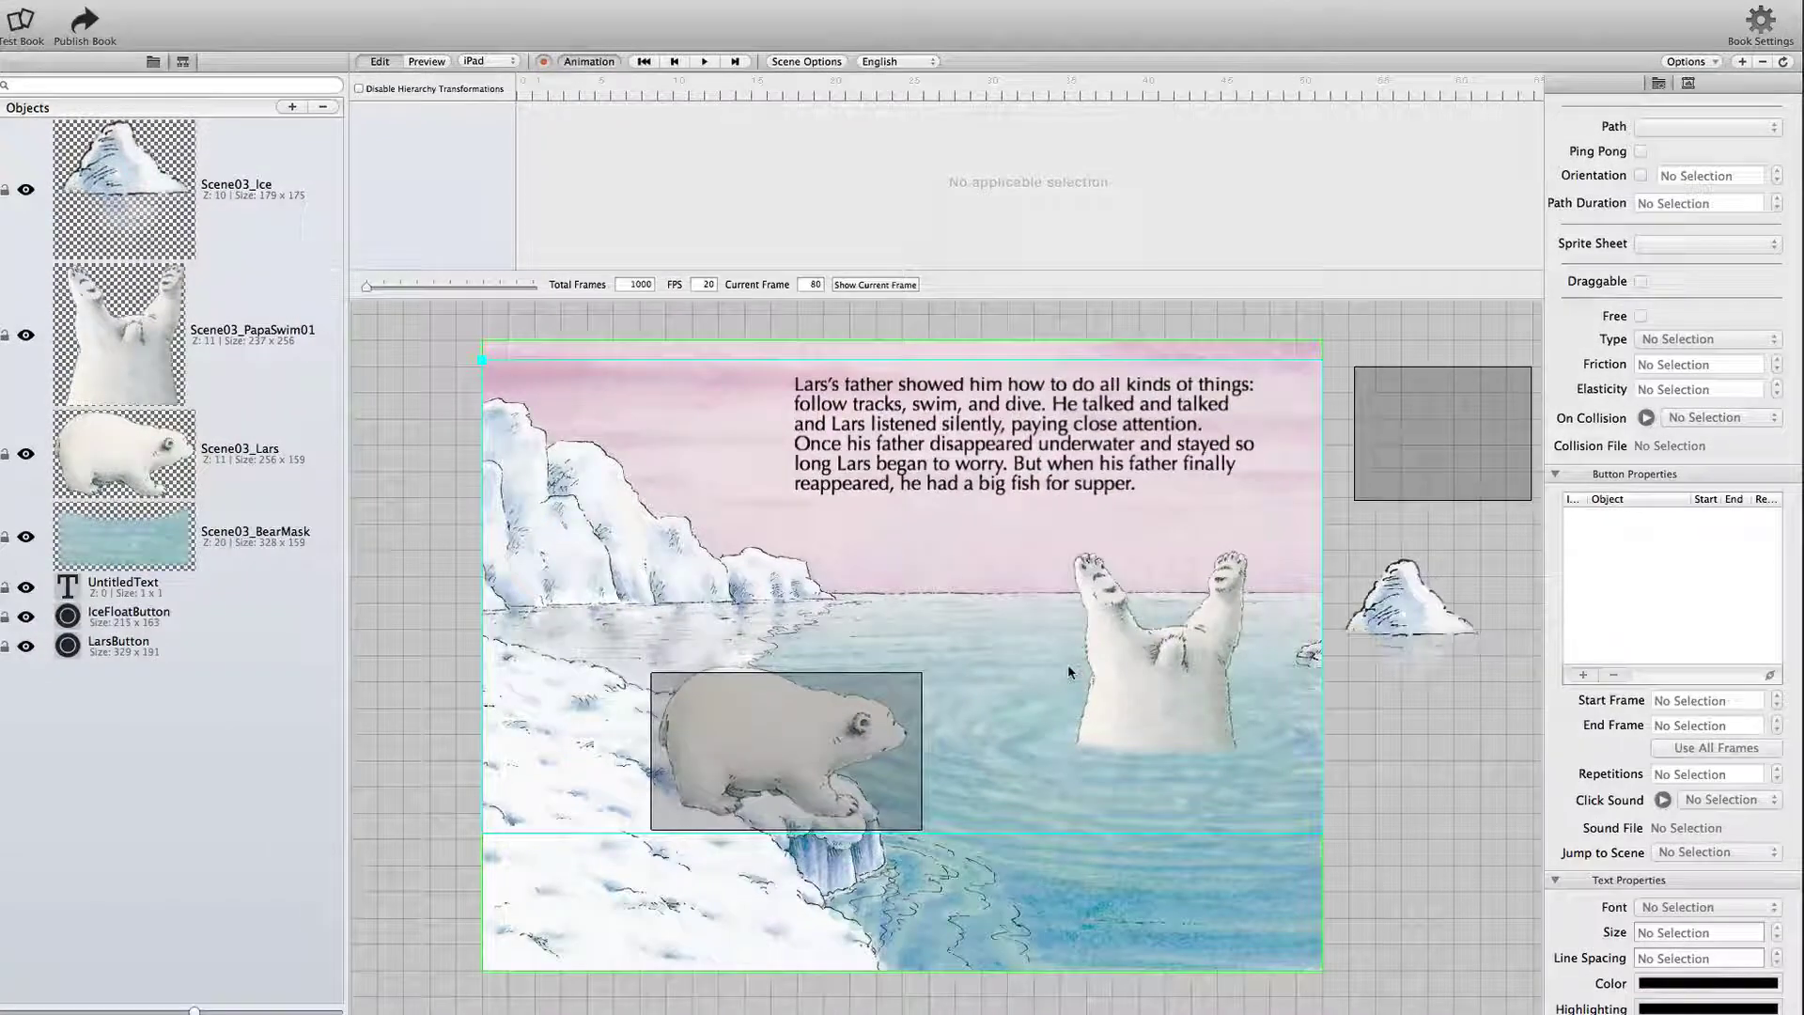
key(super+p)
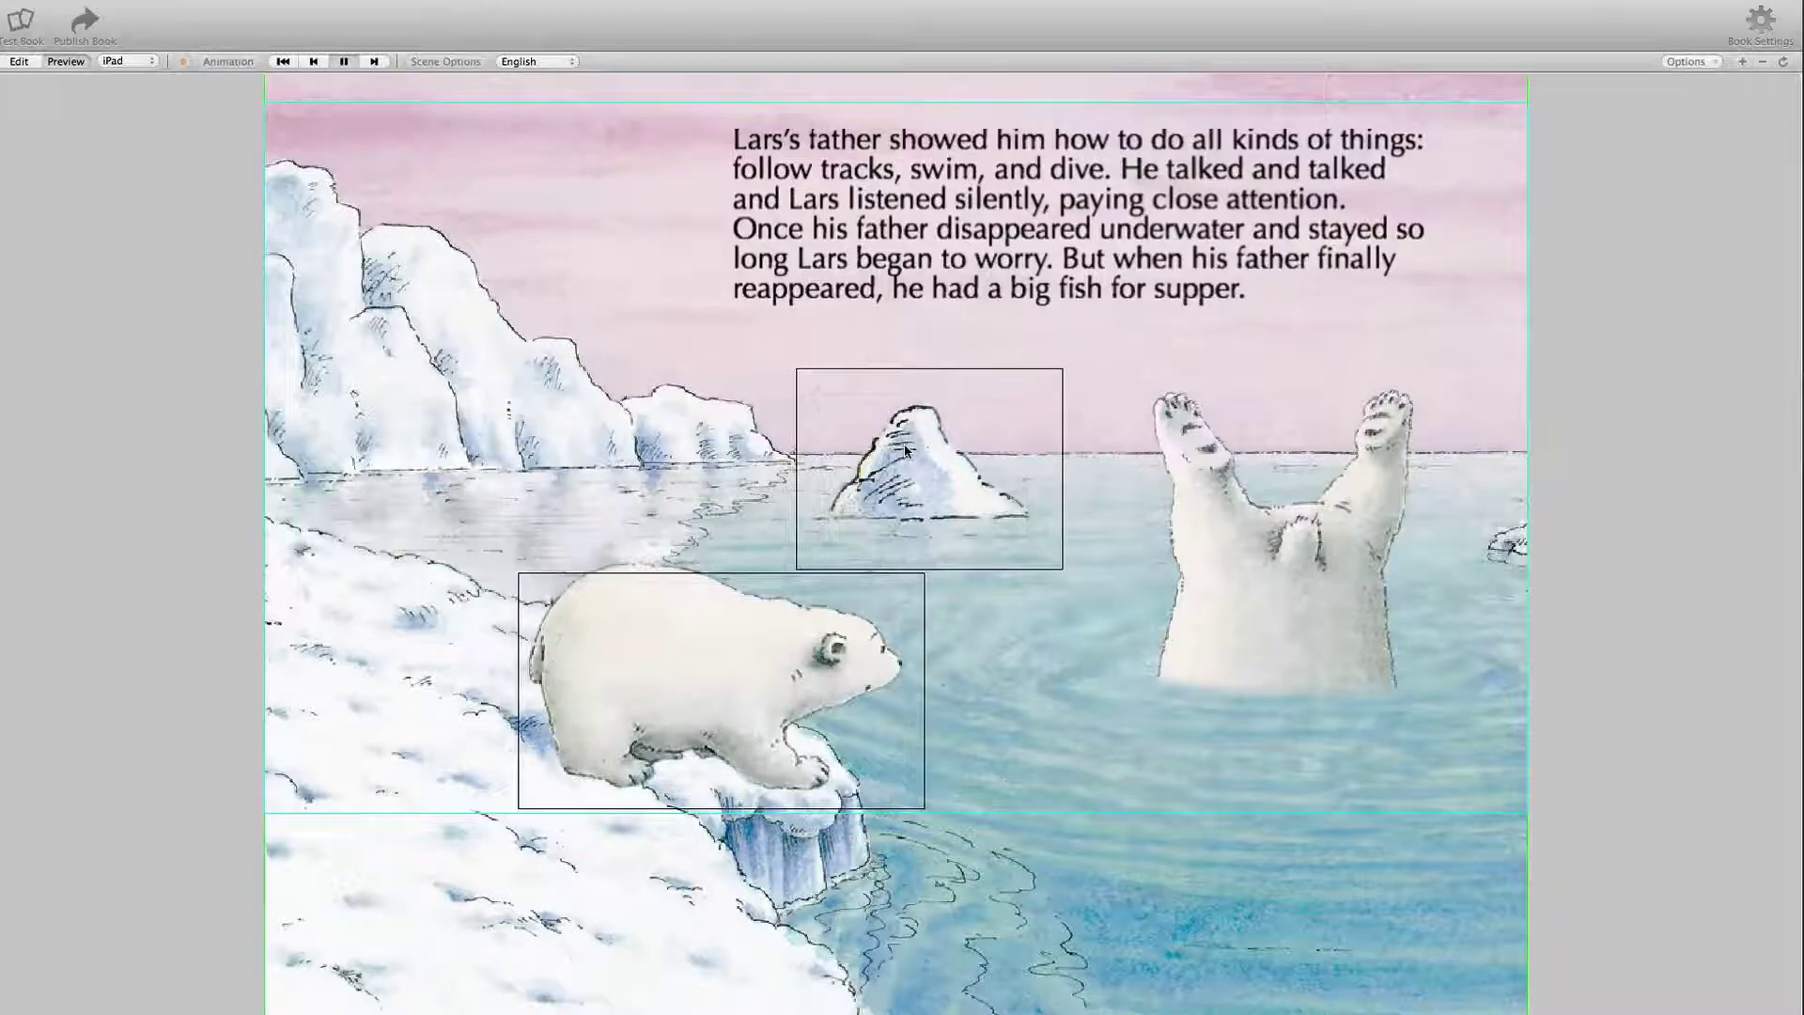
key(Escape)
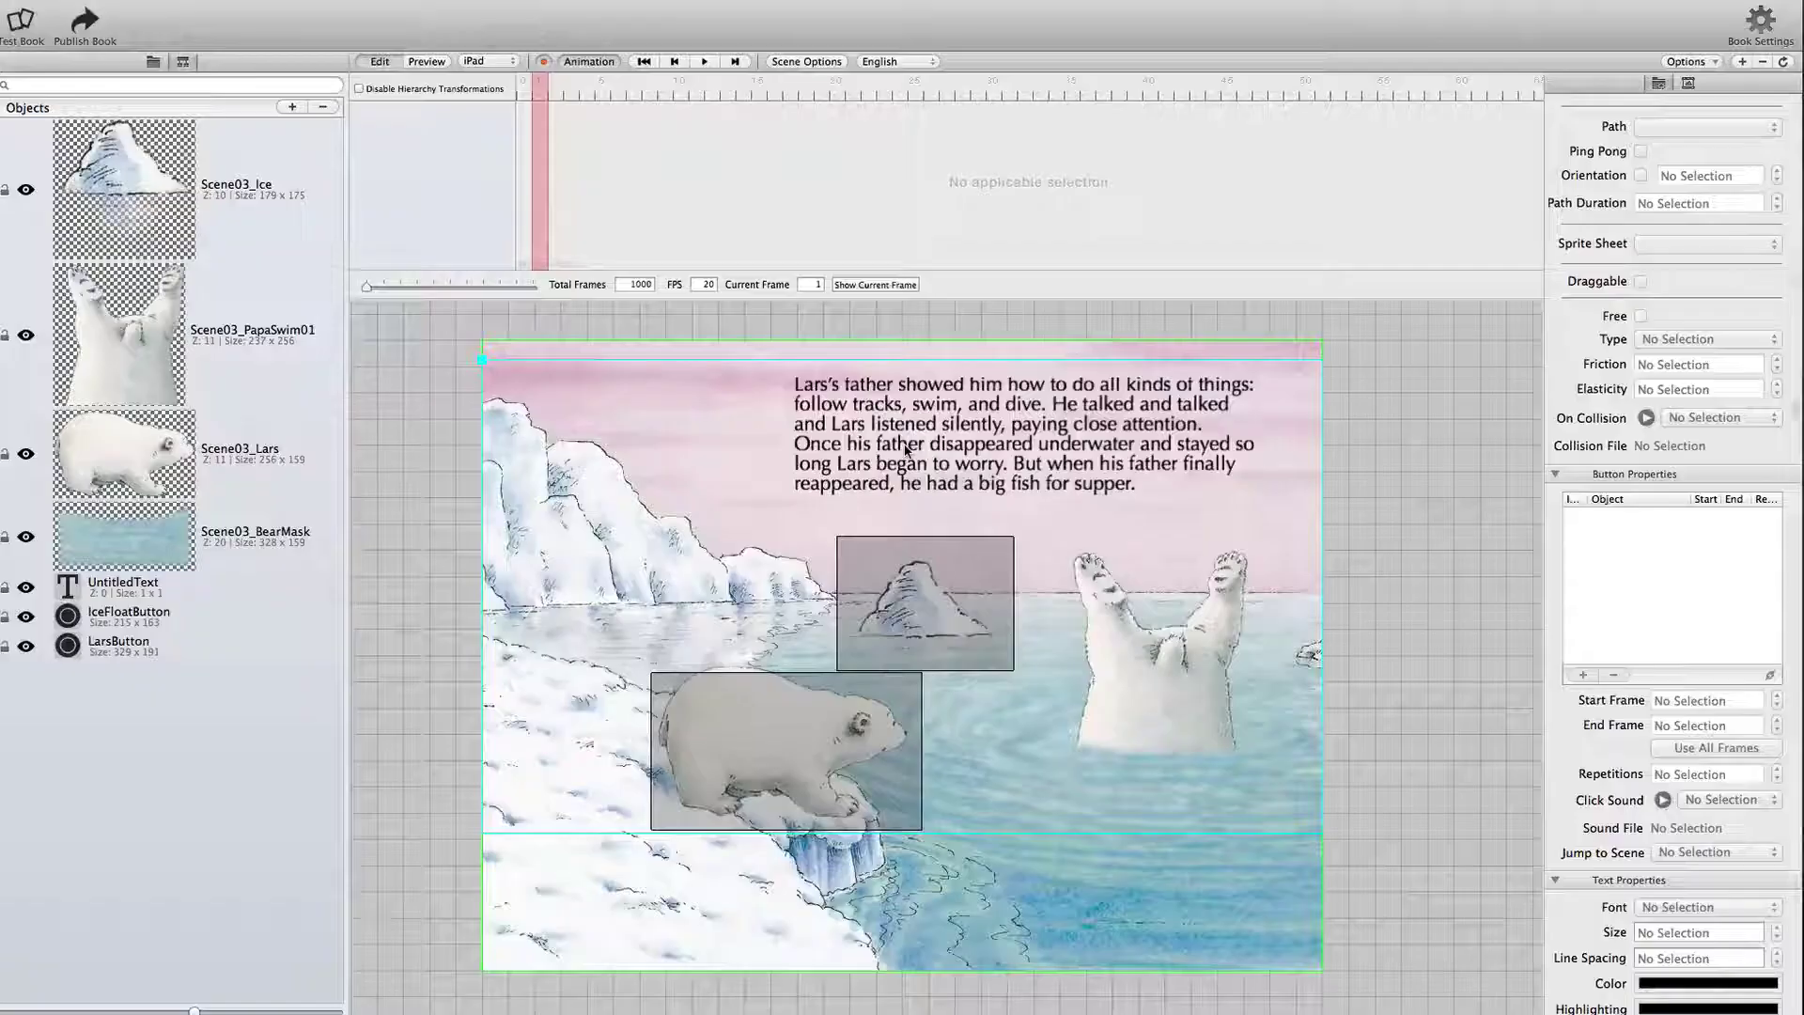
Assign Scene03_Father.mp3 as LarsButton's click sound and play it back.
click(848, 700)
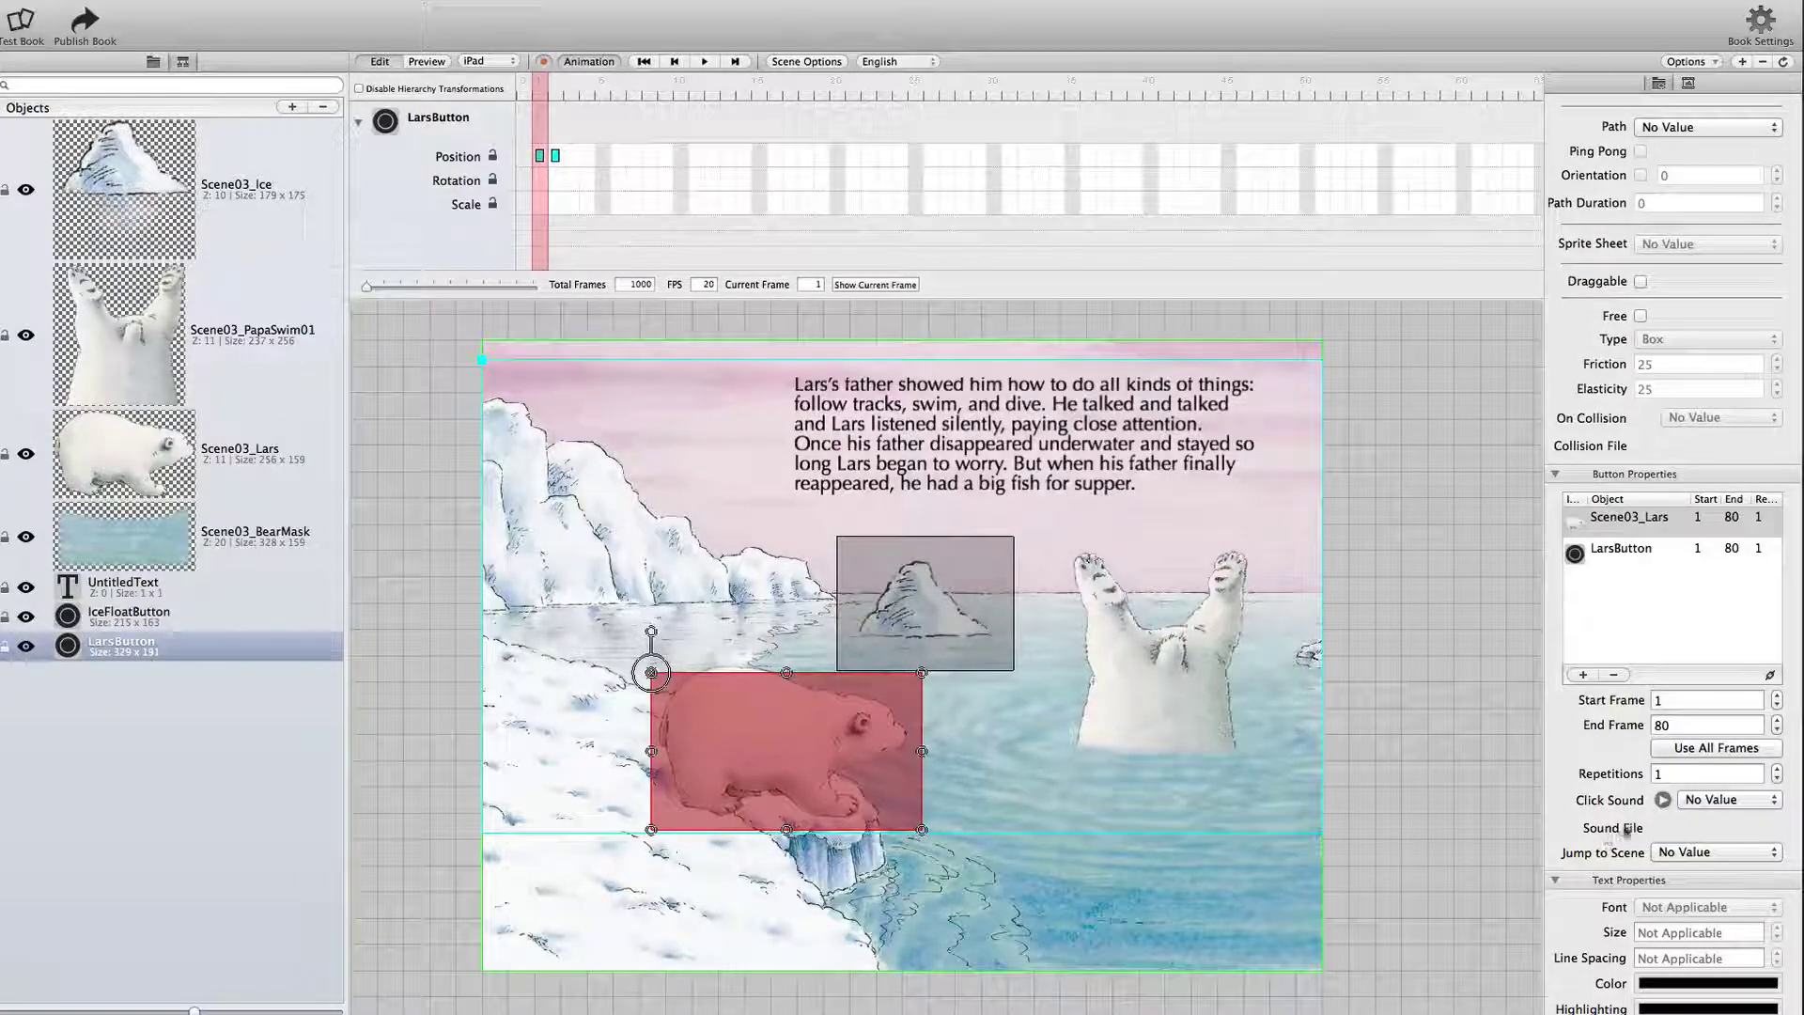
click(1723, 805)
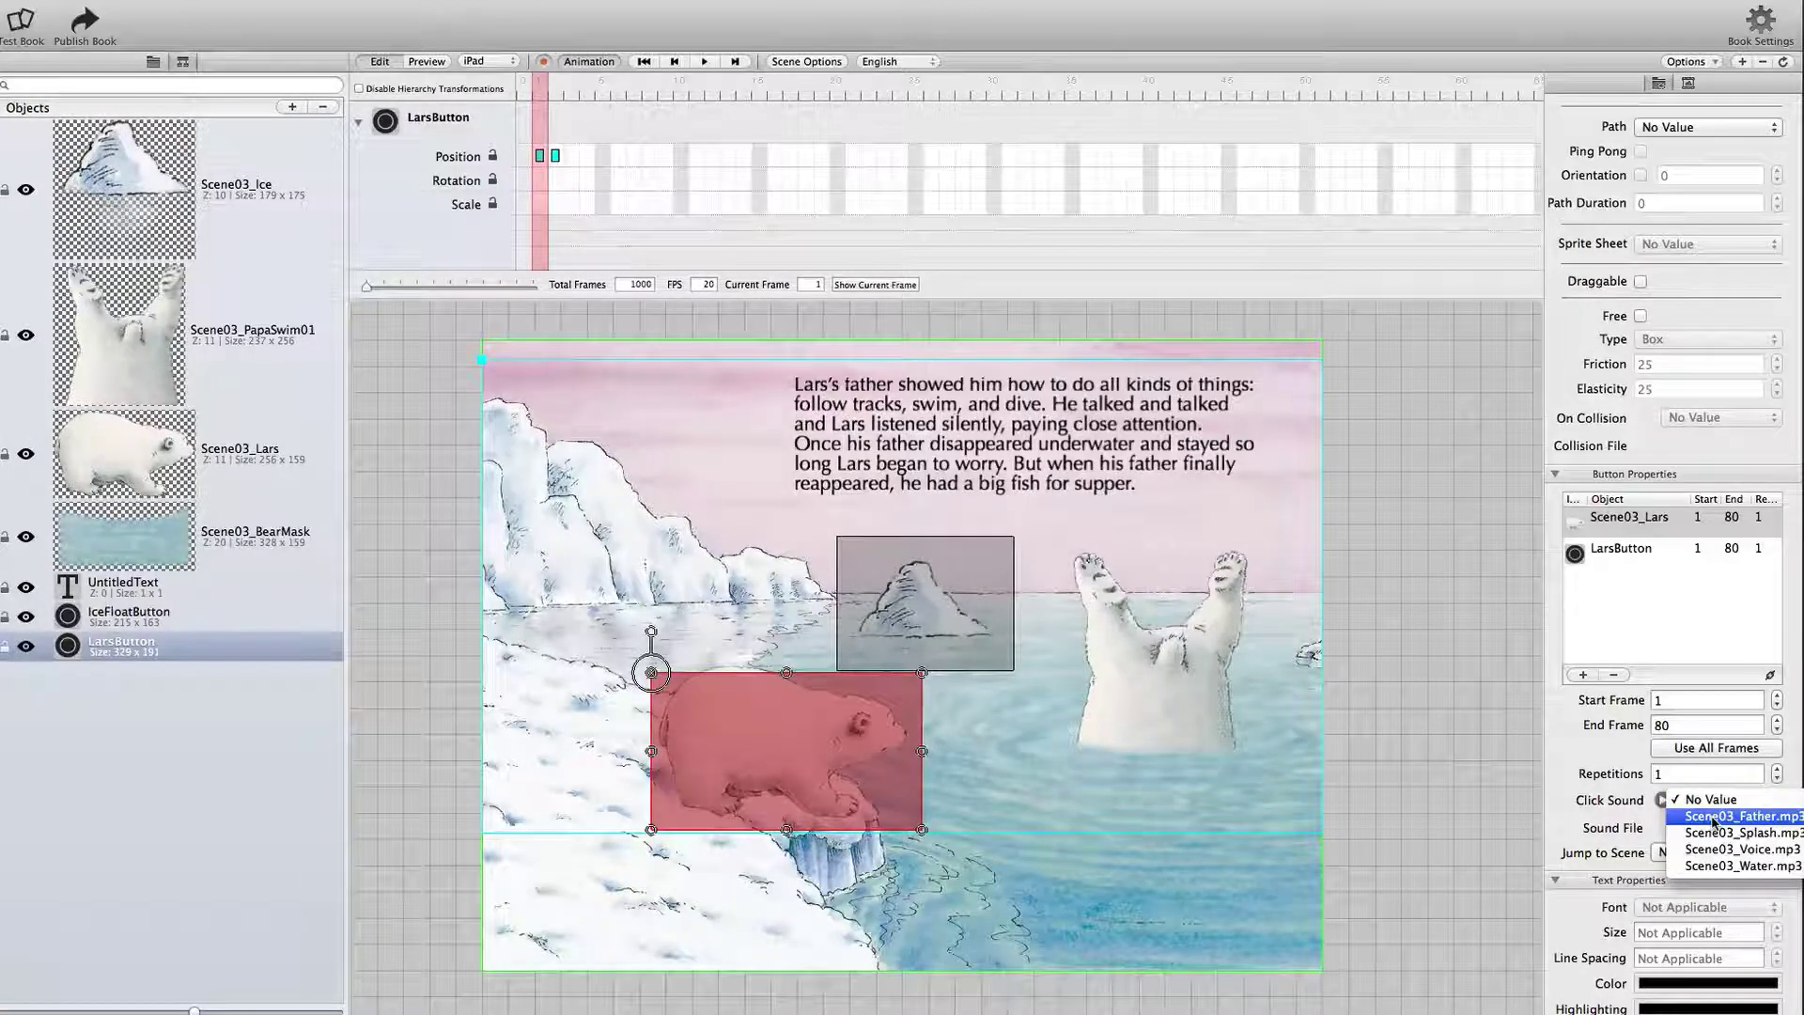
click(1713, 819)
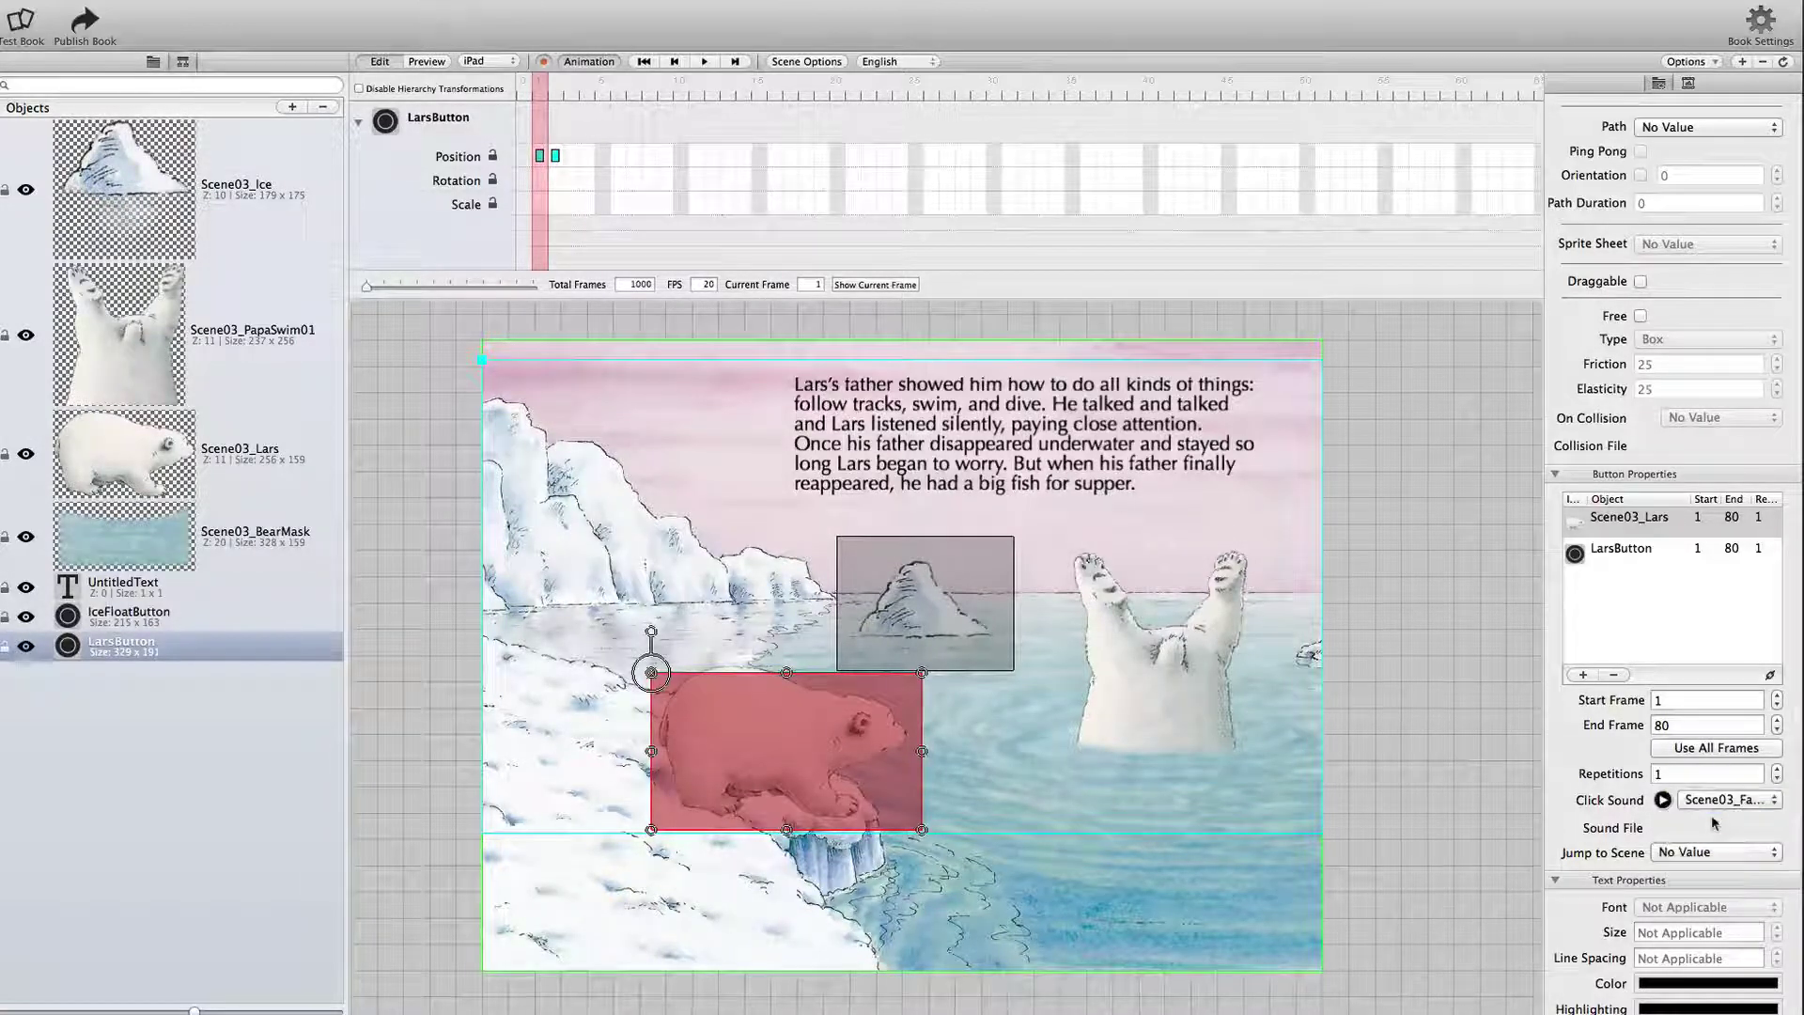
click(1665, 801)
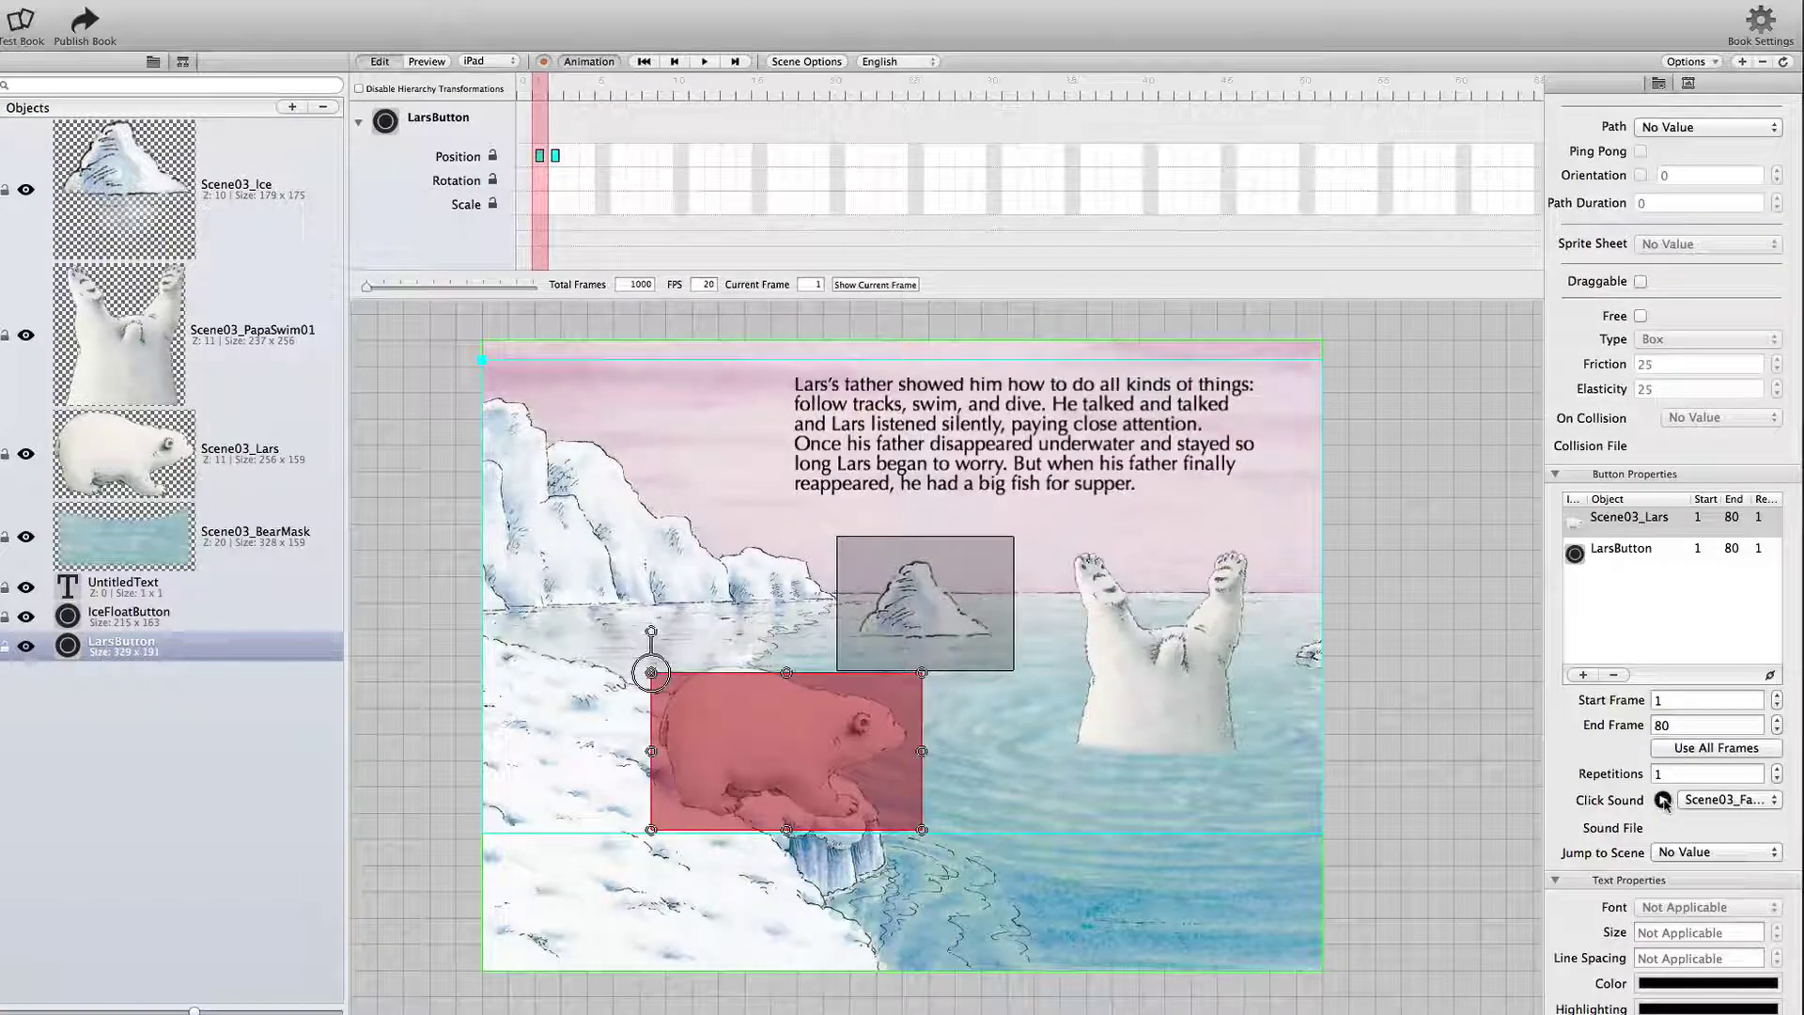
Preview the scene, trigger the button over the Lars bear to test its animation and sound, and return to editing.
key(super+p)
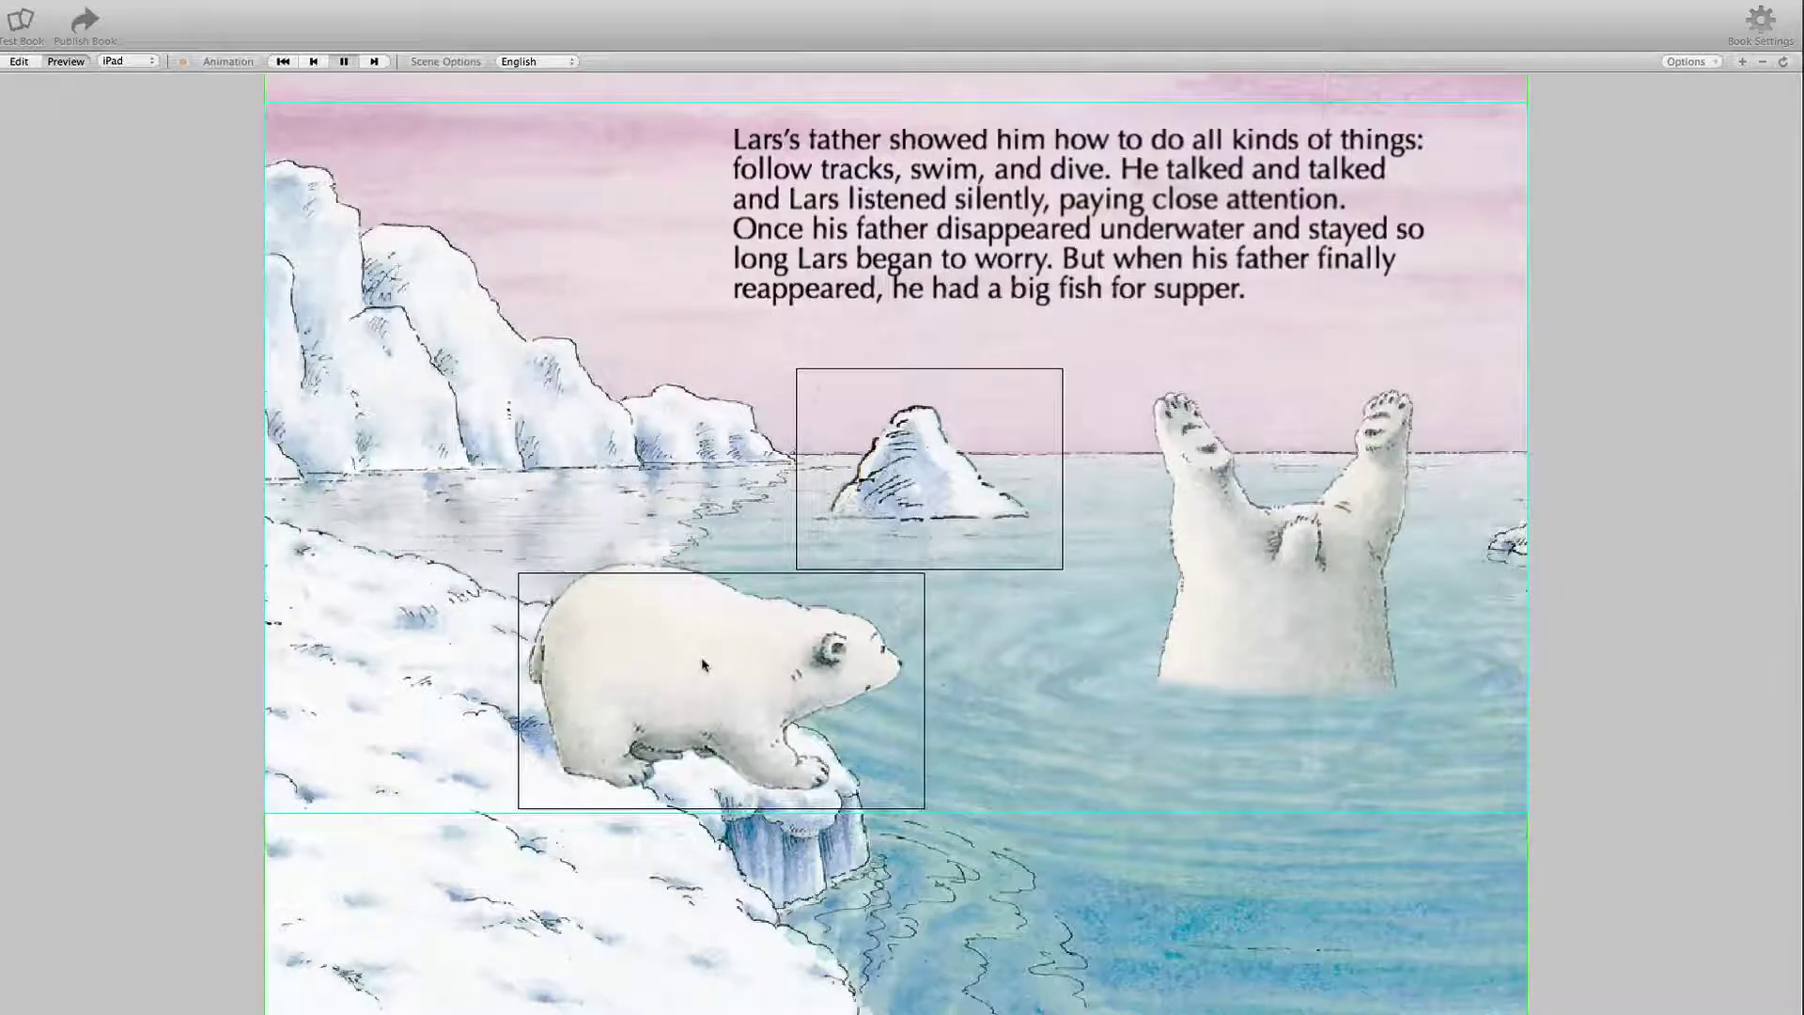
click(701, 656)
key(Escape)
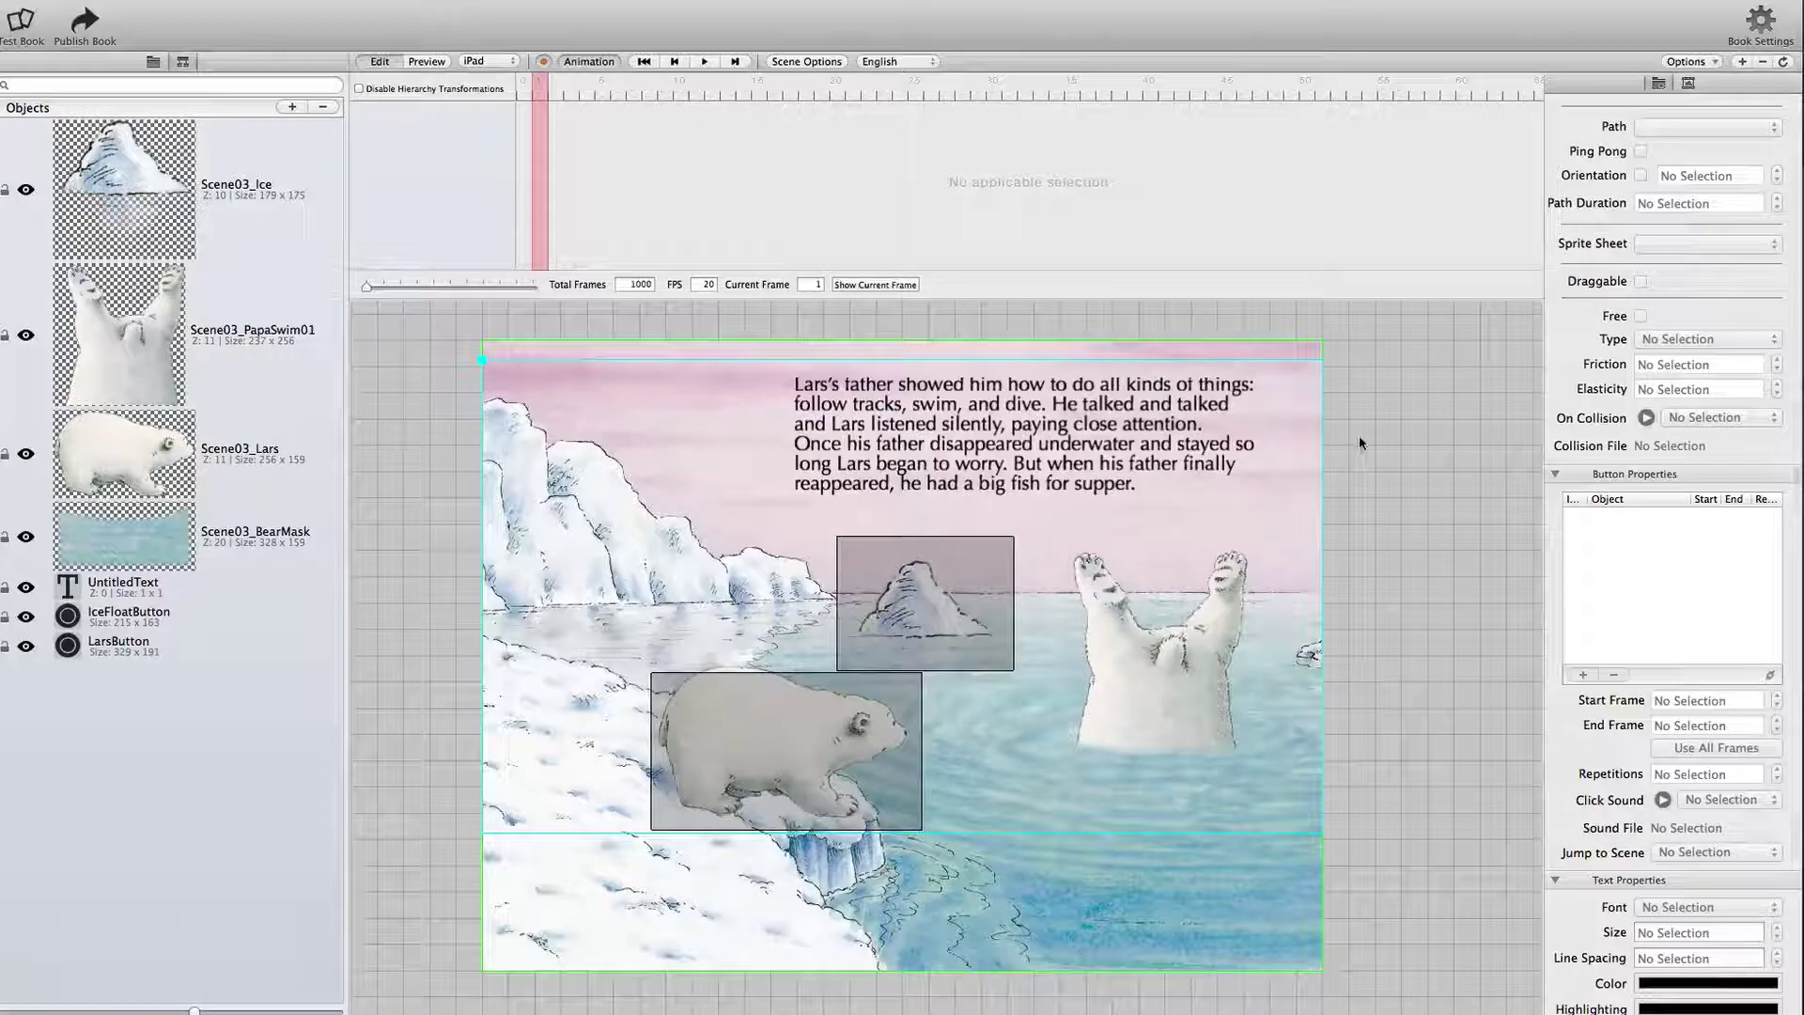